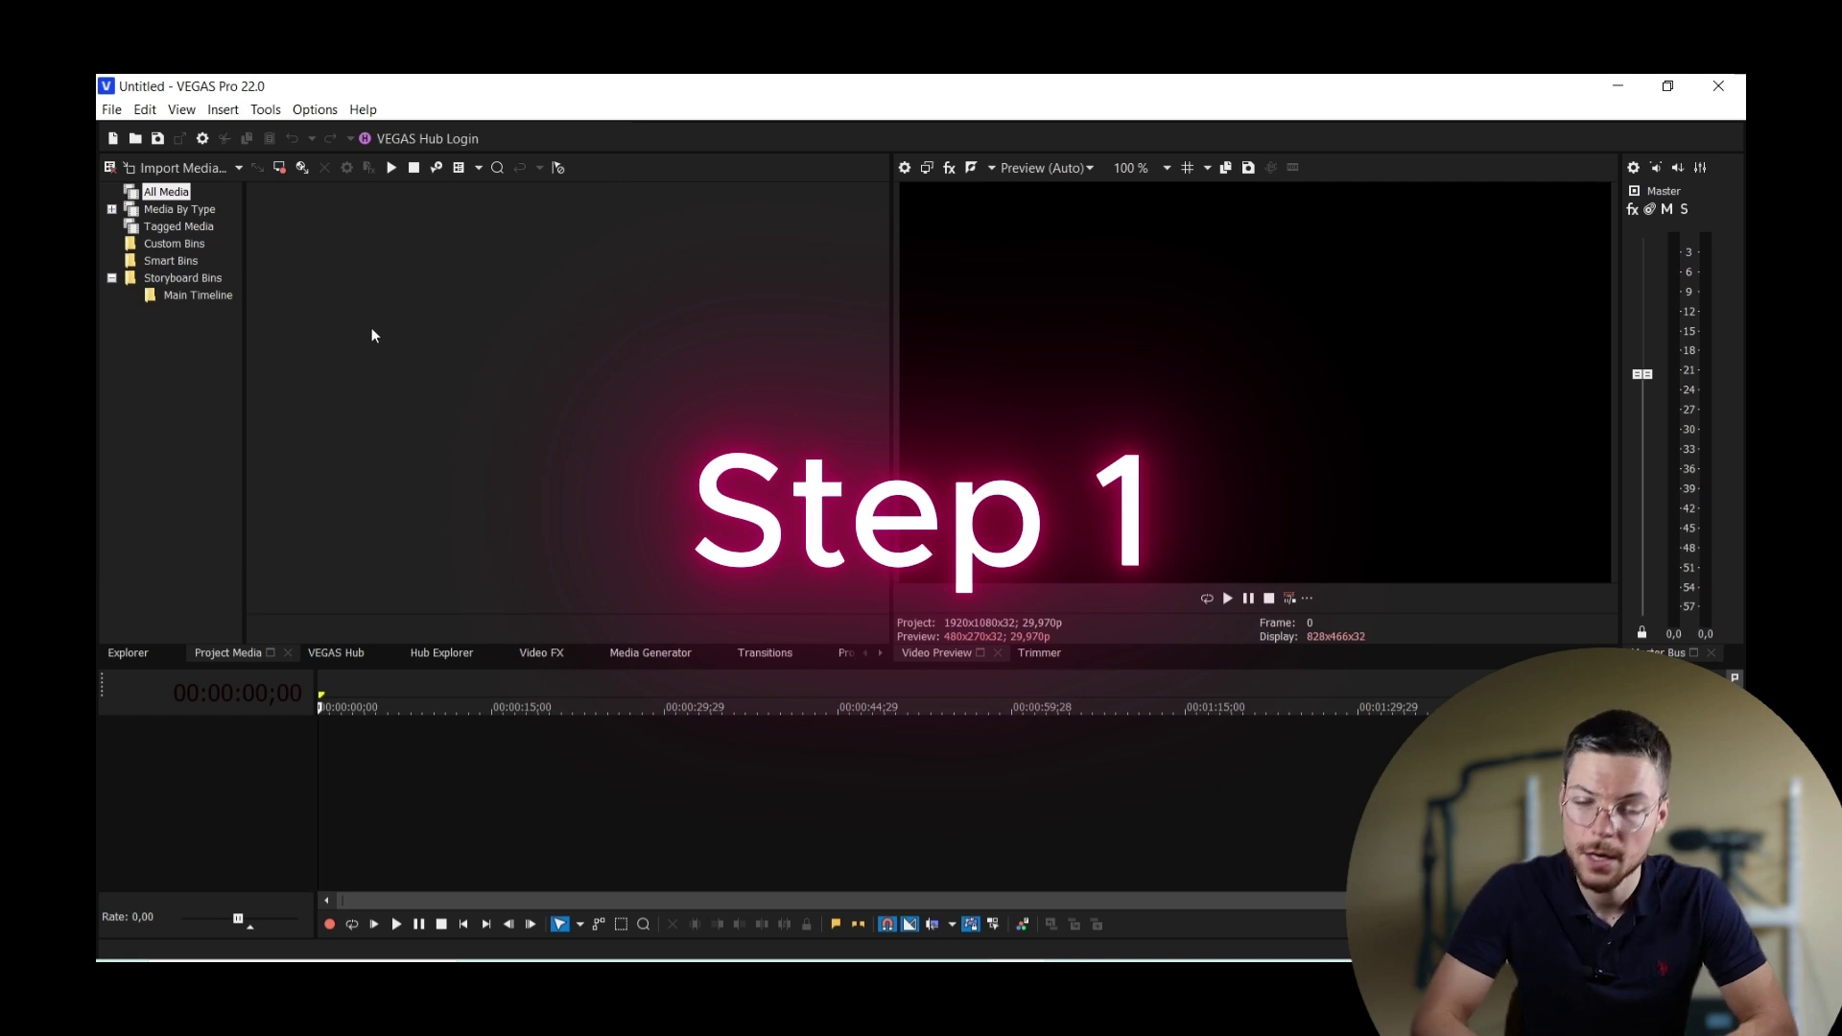
# Import Sample Sub.mp4 and place it on the timeline, matching project settings to the clip
pyautogui.click(204, 173)
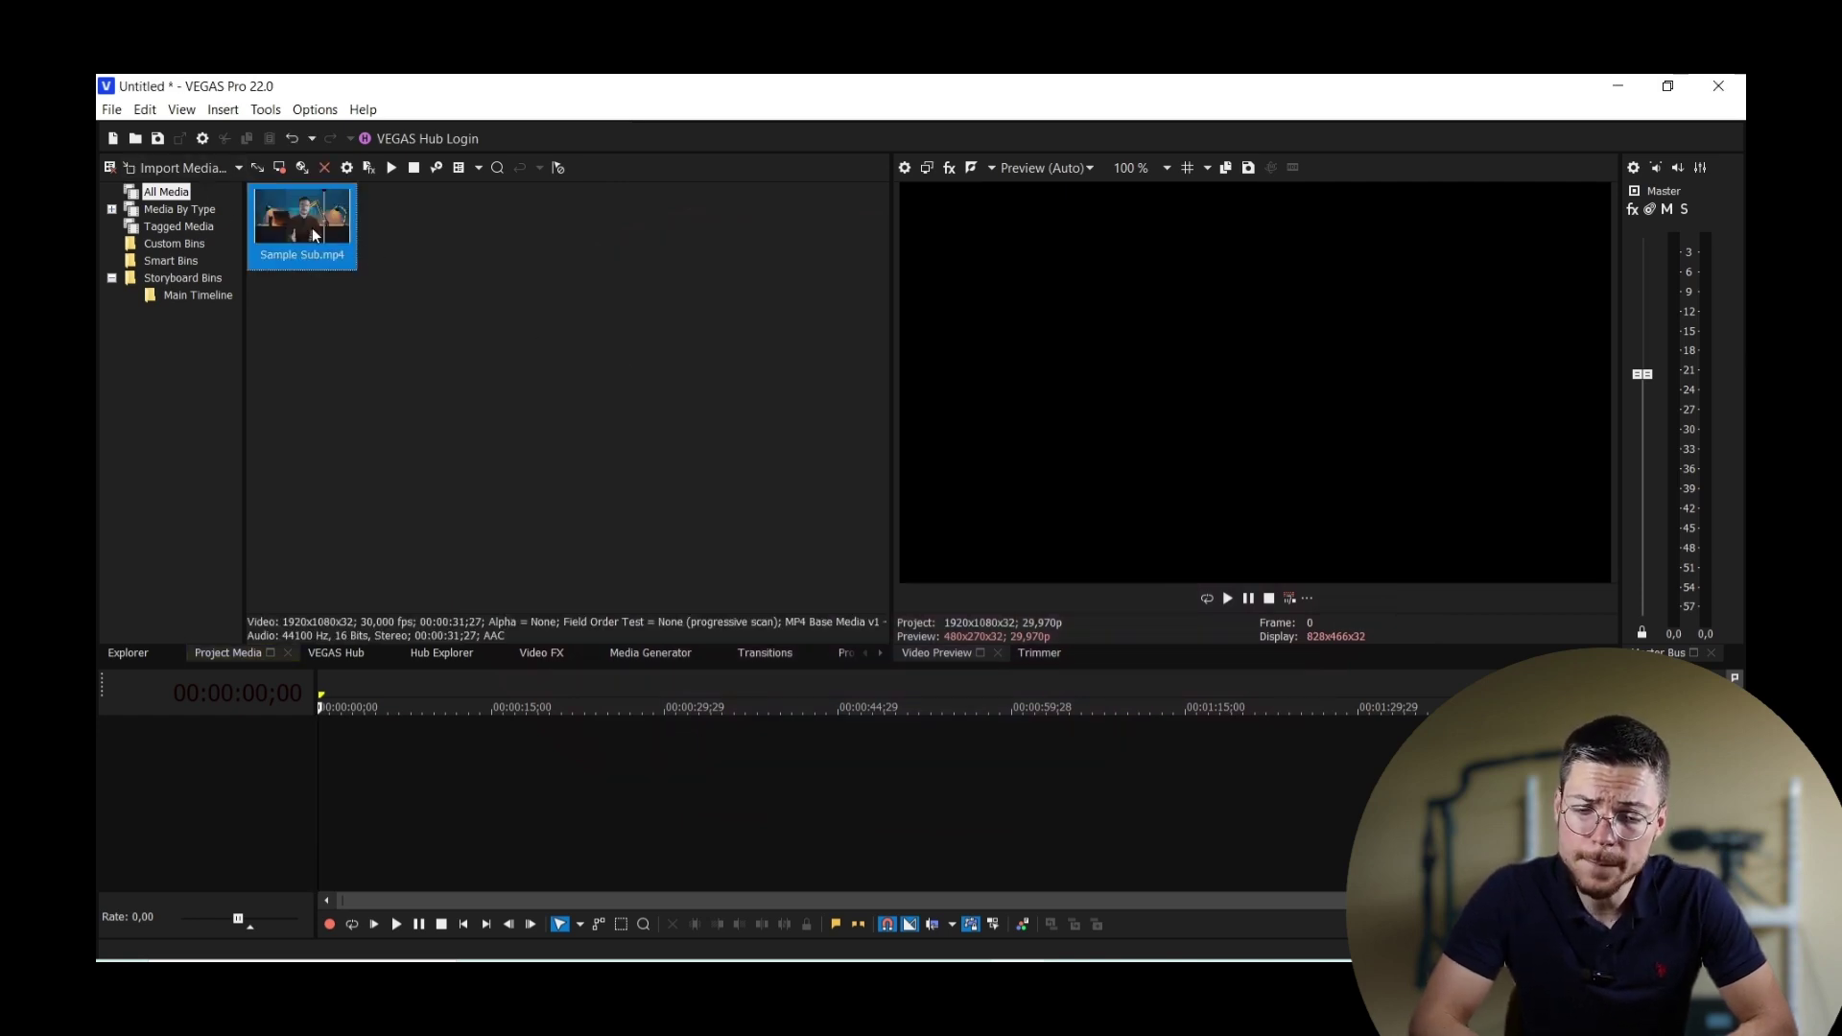
pyautogui.moveTo(313, 230); pyautogui.dragTo(324, 789)
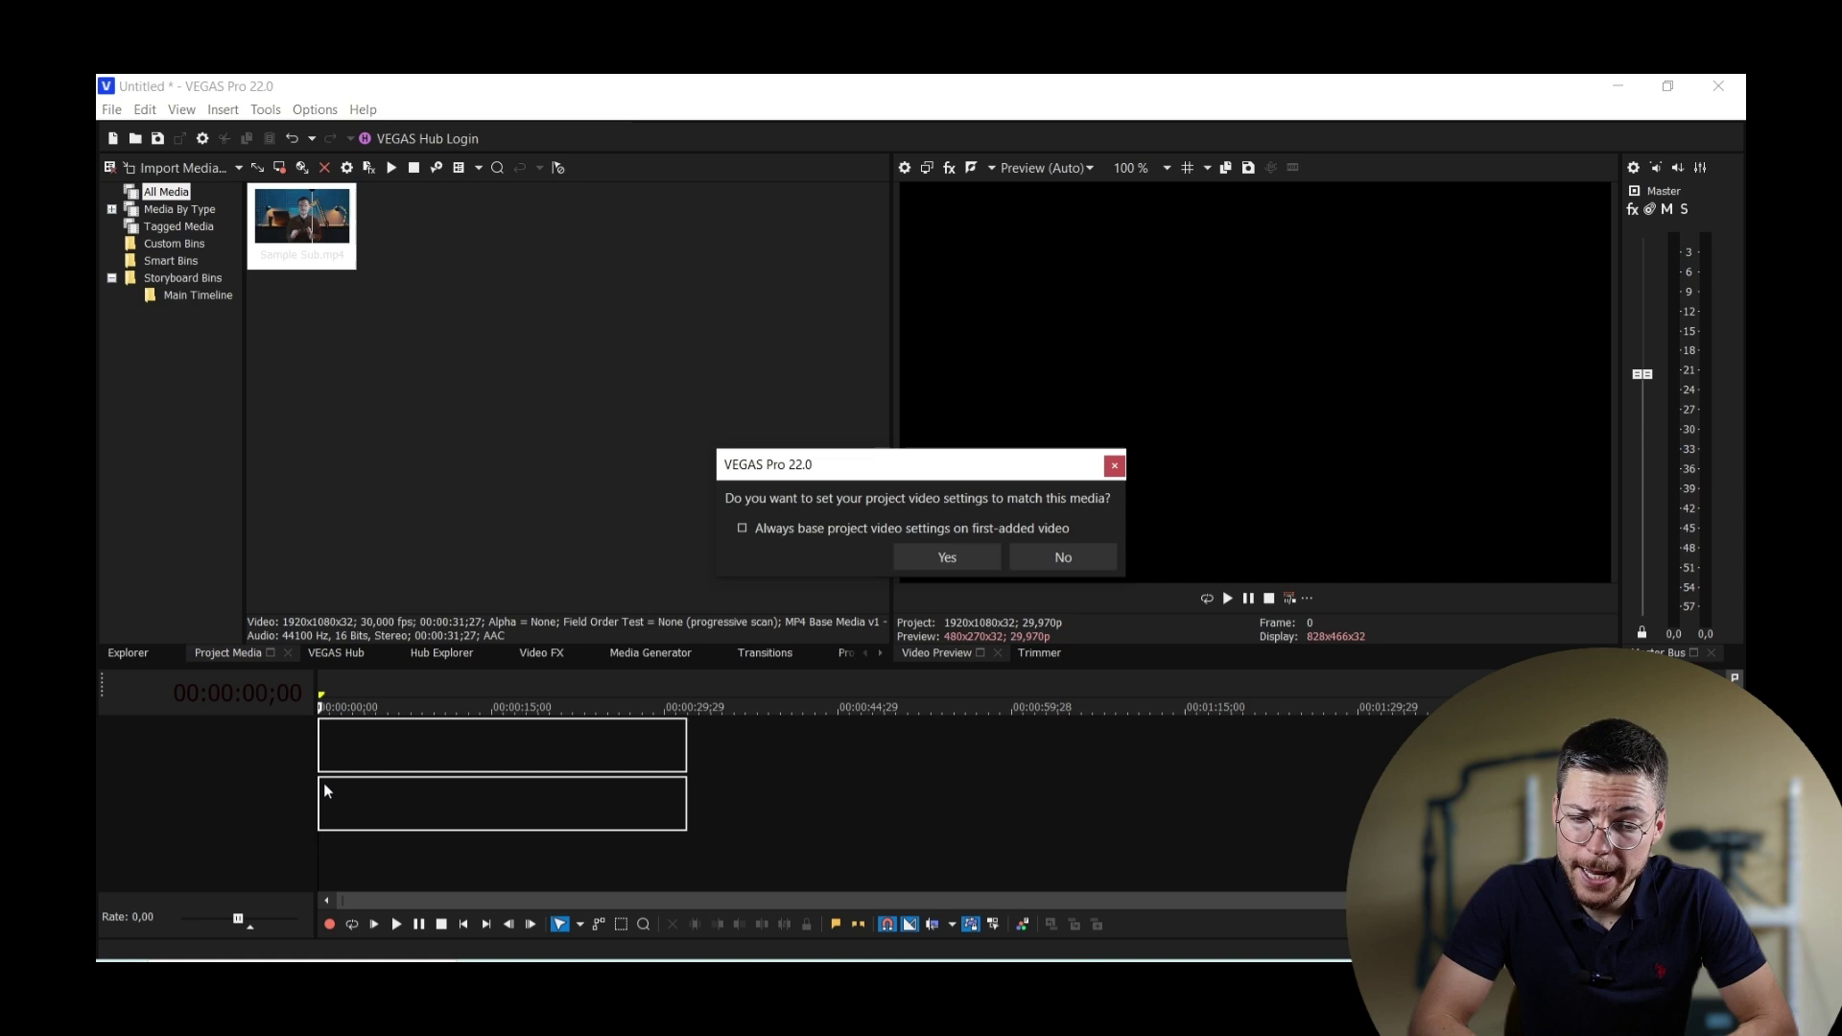
pyautogui.click(963, 557)
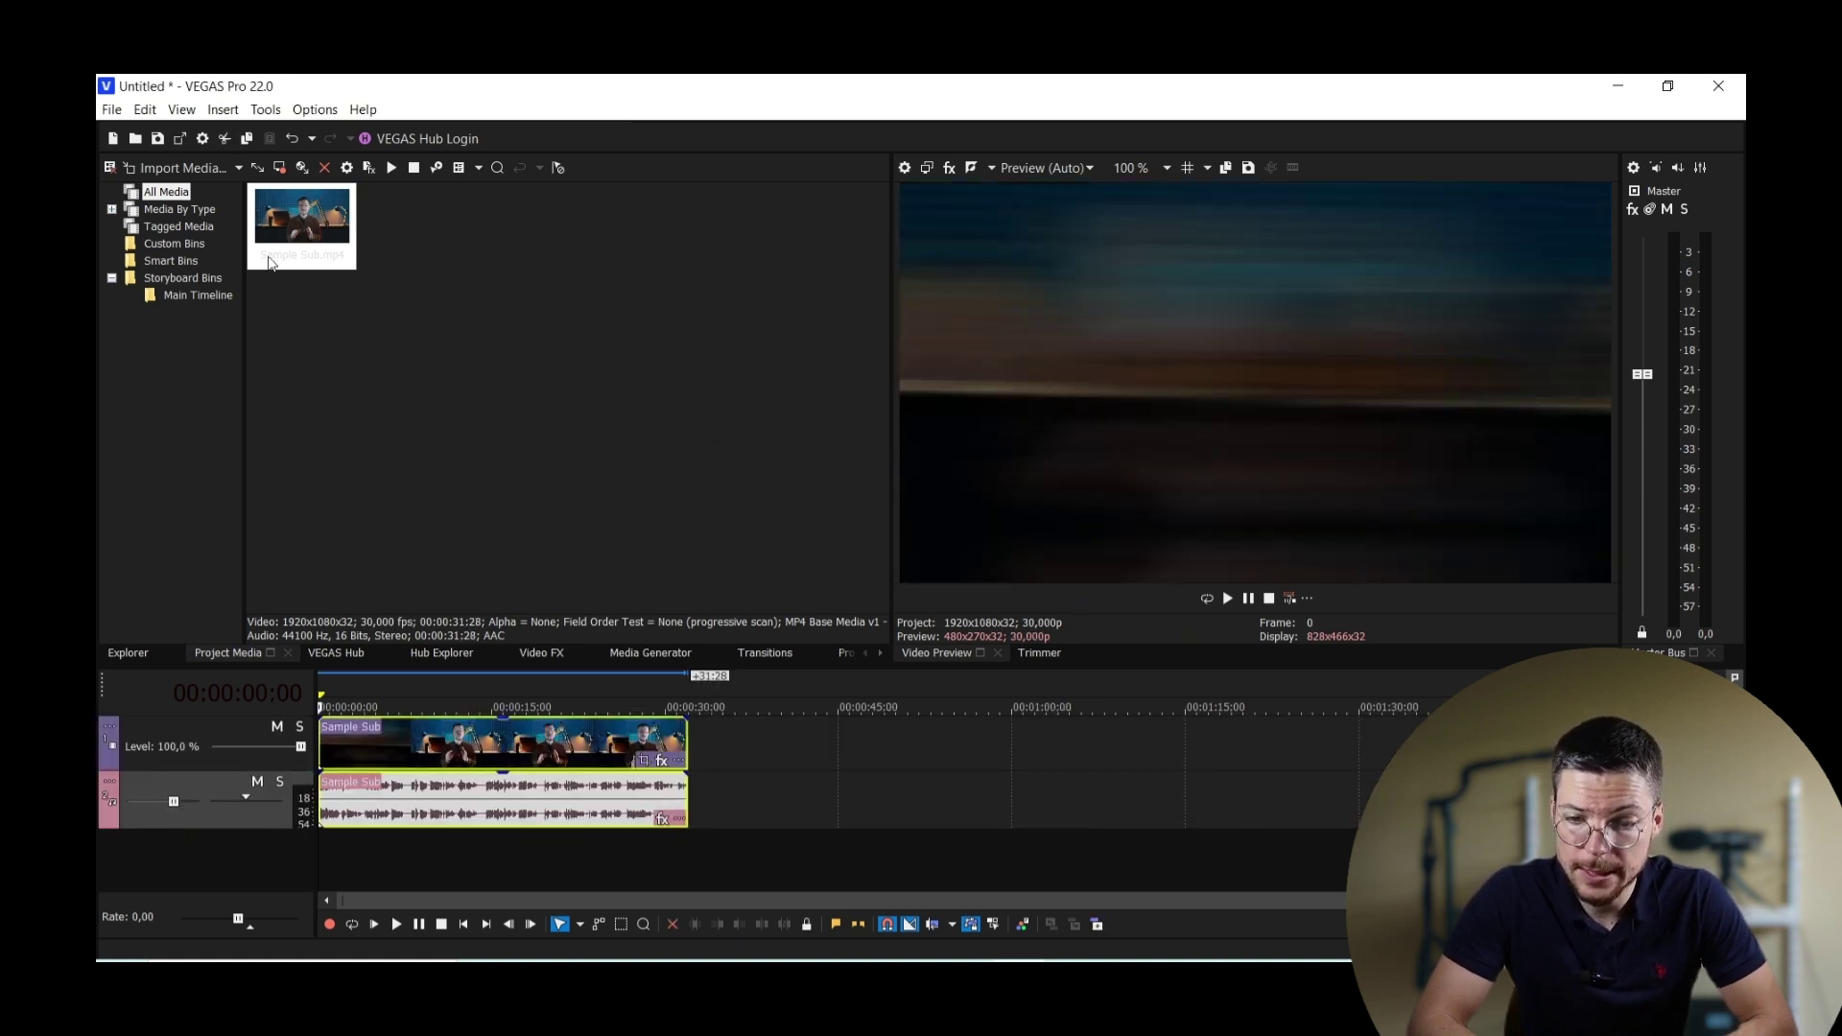
# Run AI Speech to Text on the clip with a maximum subtitle length of 44 characters
pyautogui.click(265, 109)
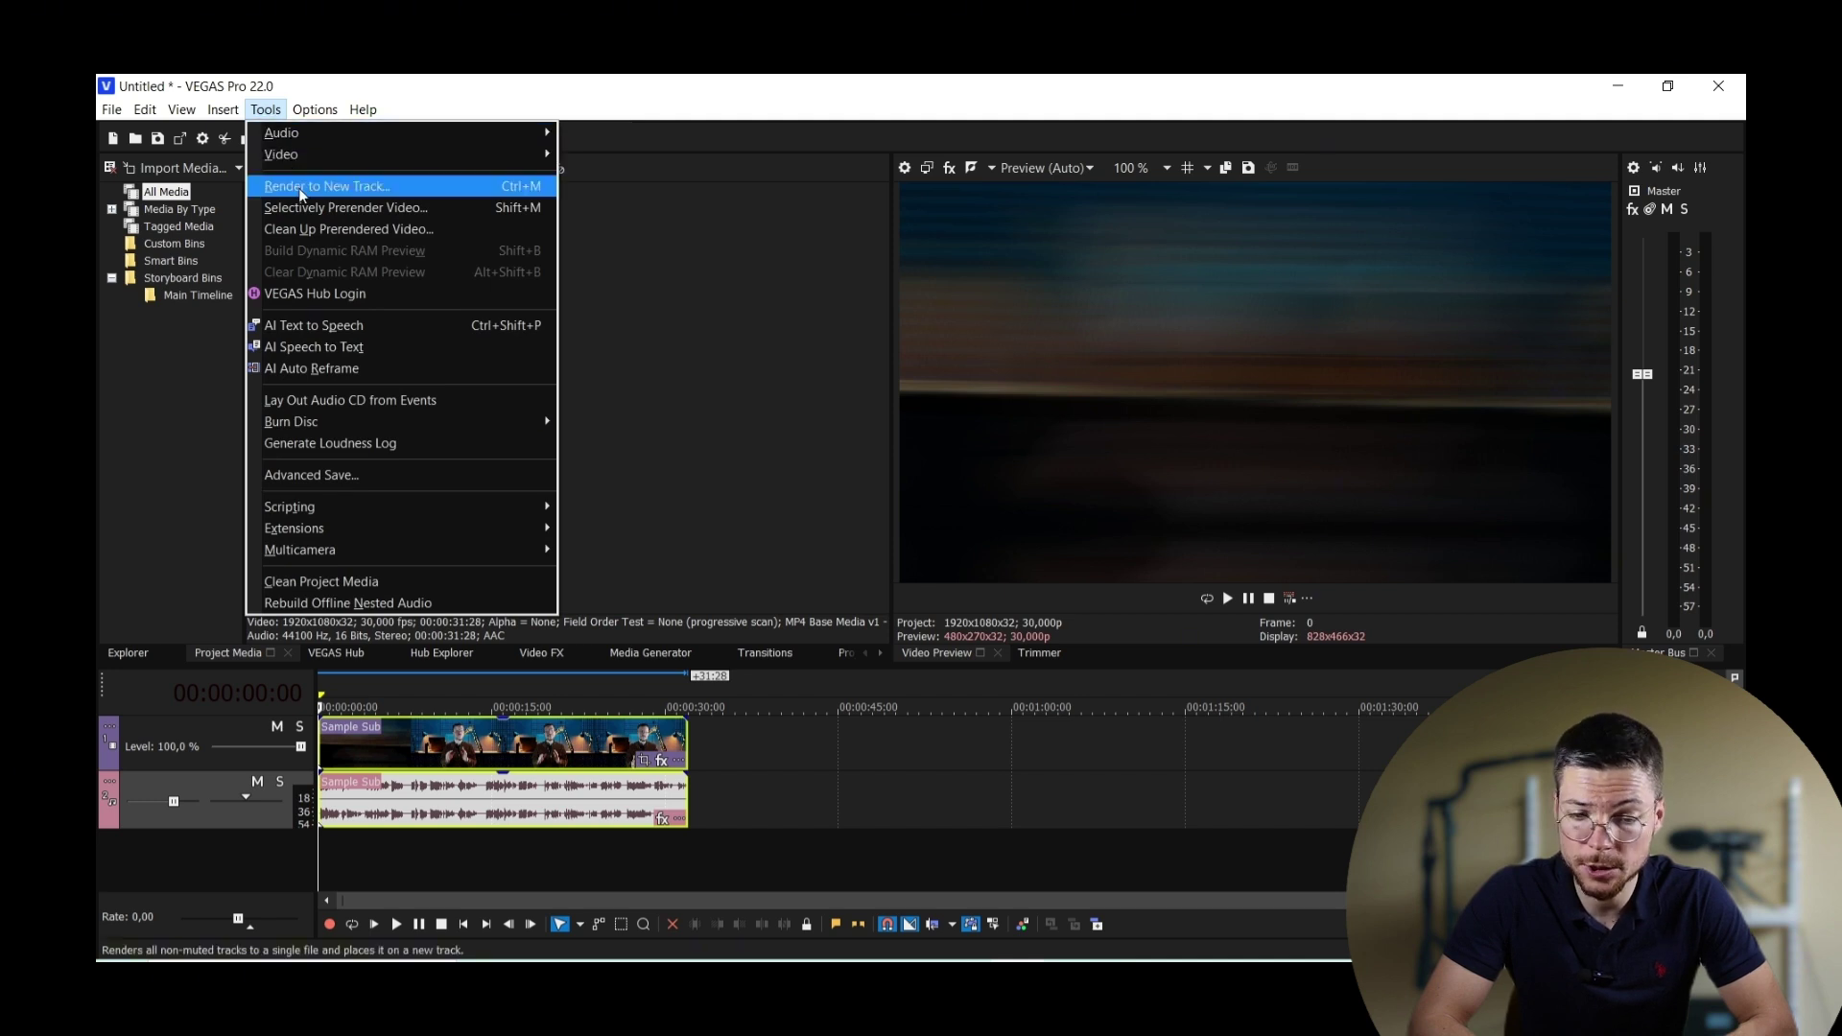
pyautogui.click(360, 345)
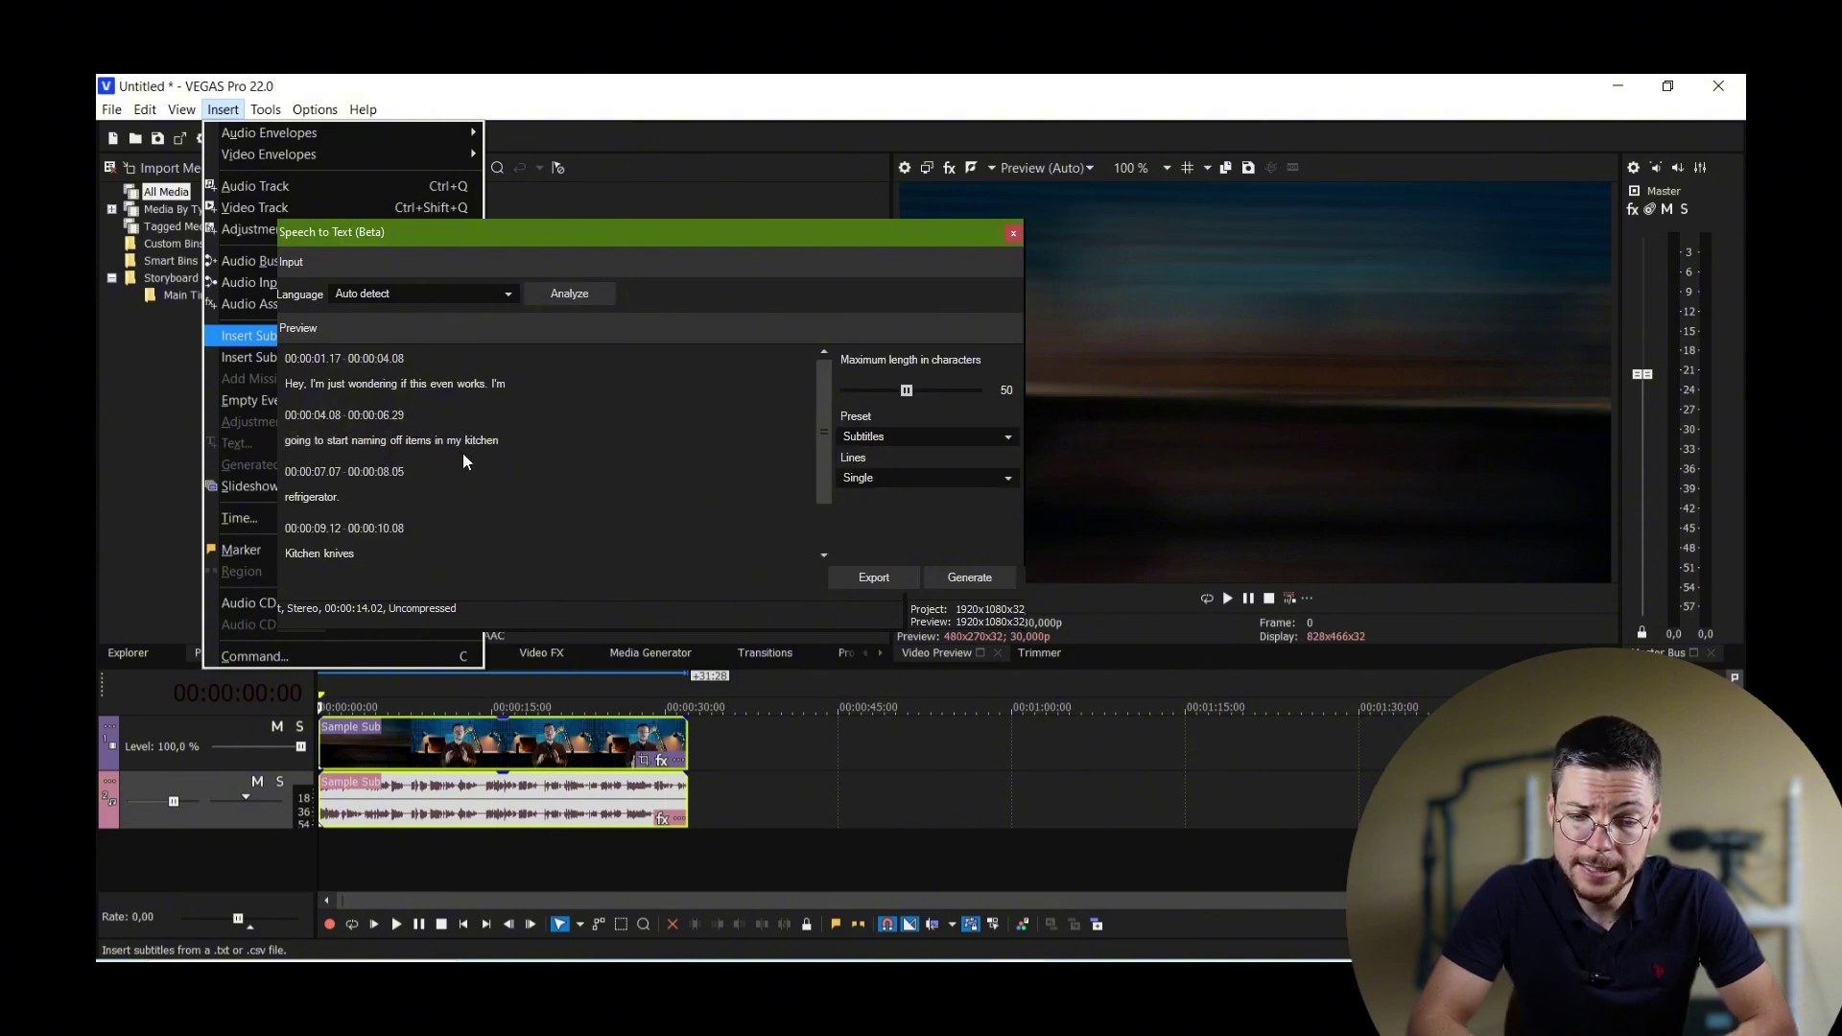
pyautogui.scroll(-2, 462, 452)
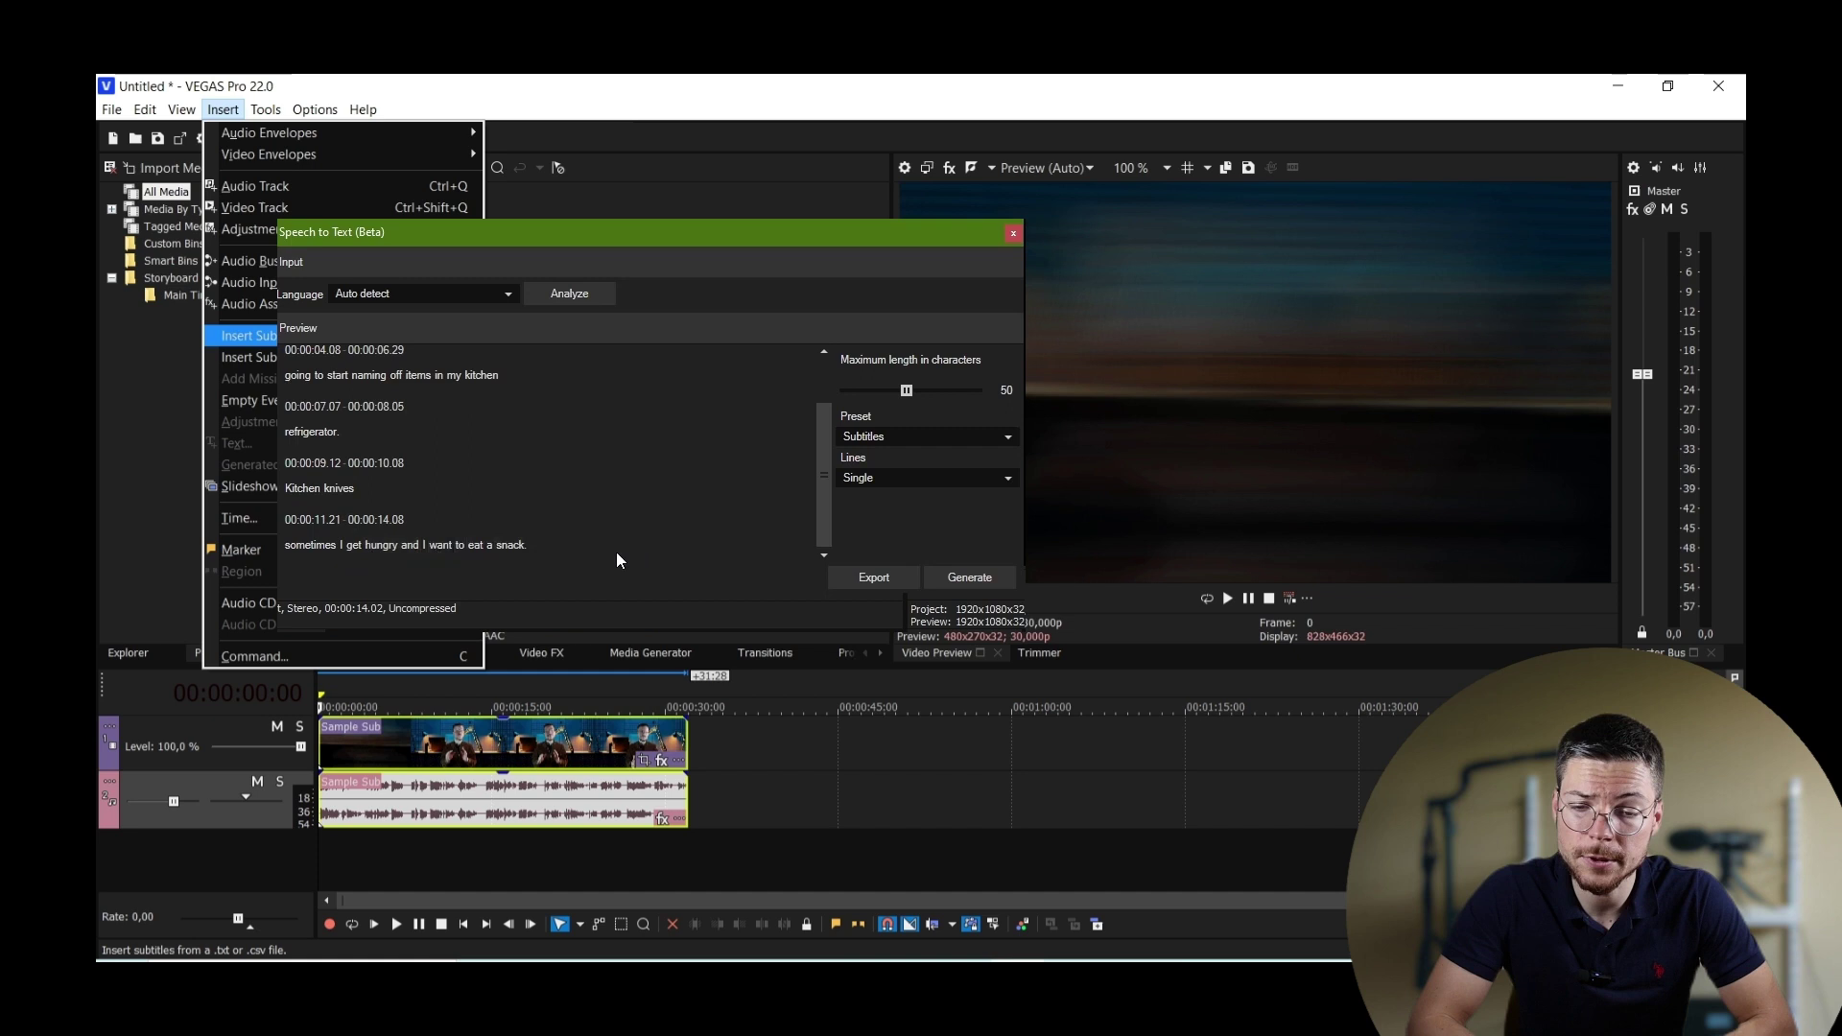
pyautogui.scroll(2, 490, 528)
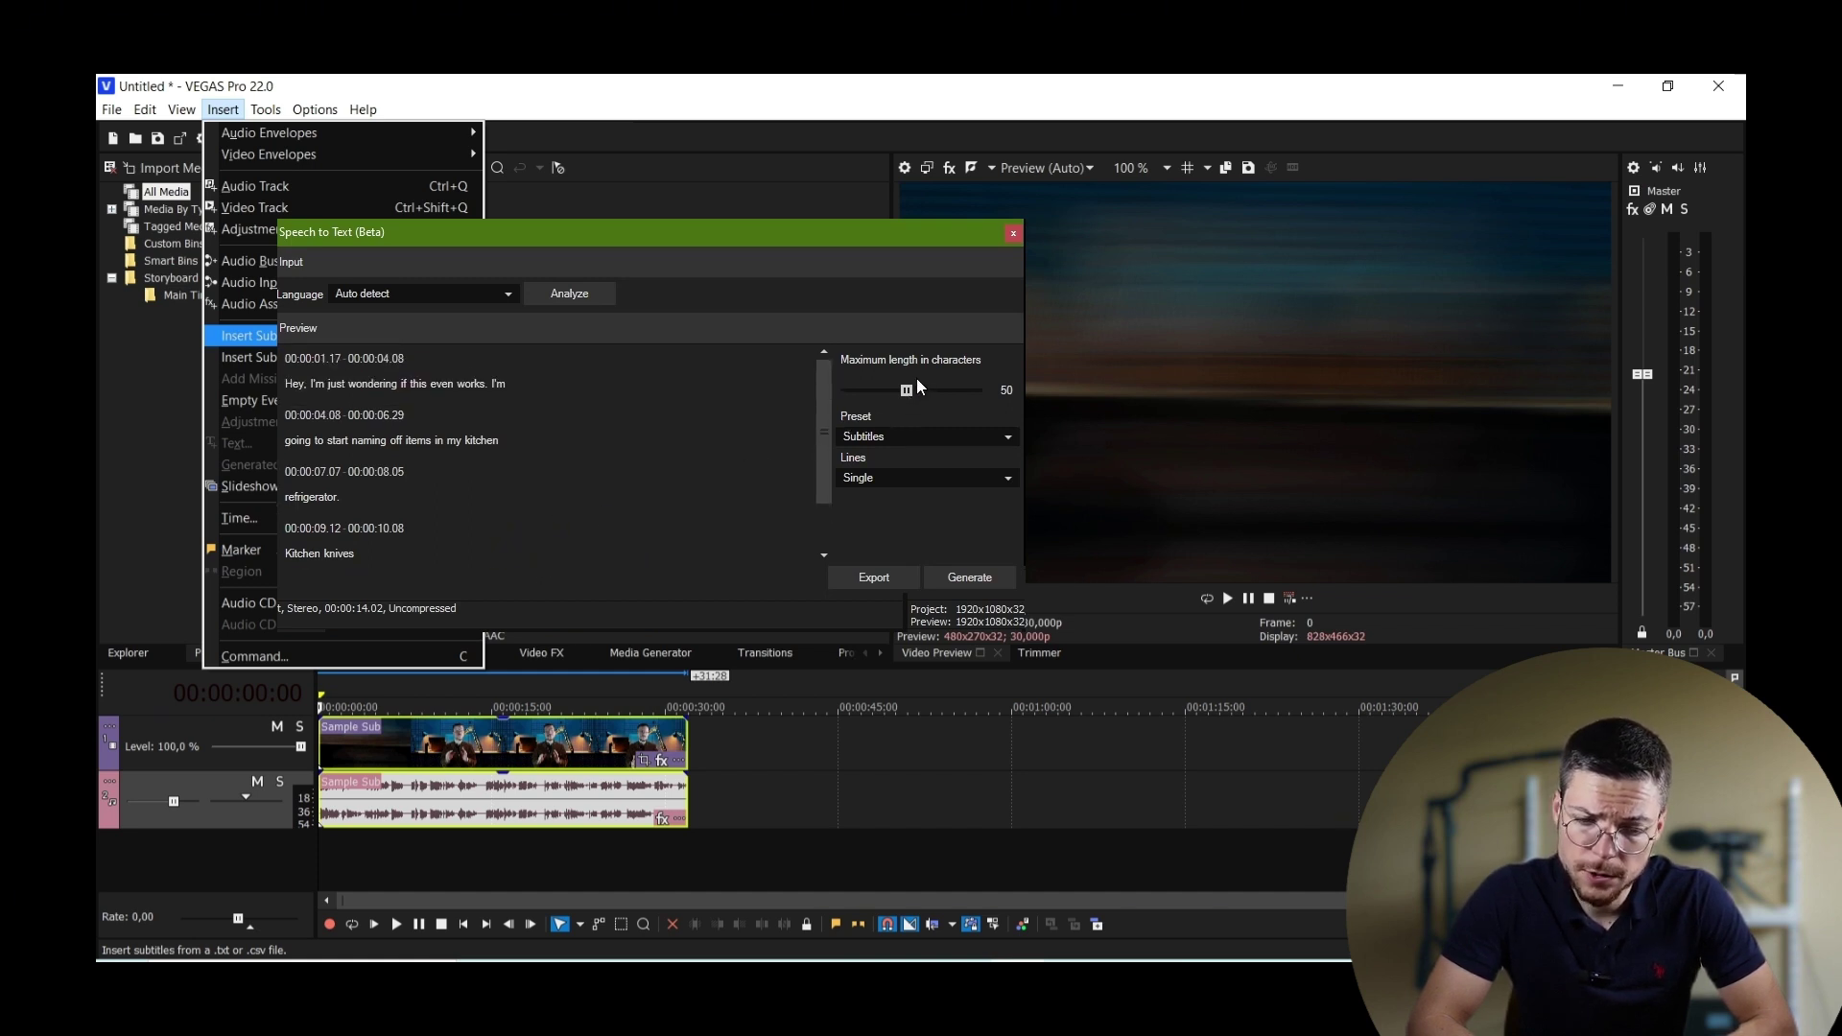
# Cap subtitle lines at 19 characters and limit each subtitle to a single line
pyautogui.moveTo(905, 390); pyautogui.dragTo(859, 395)
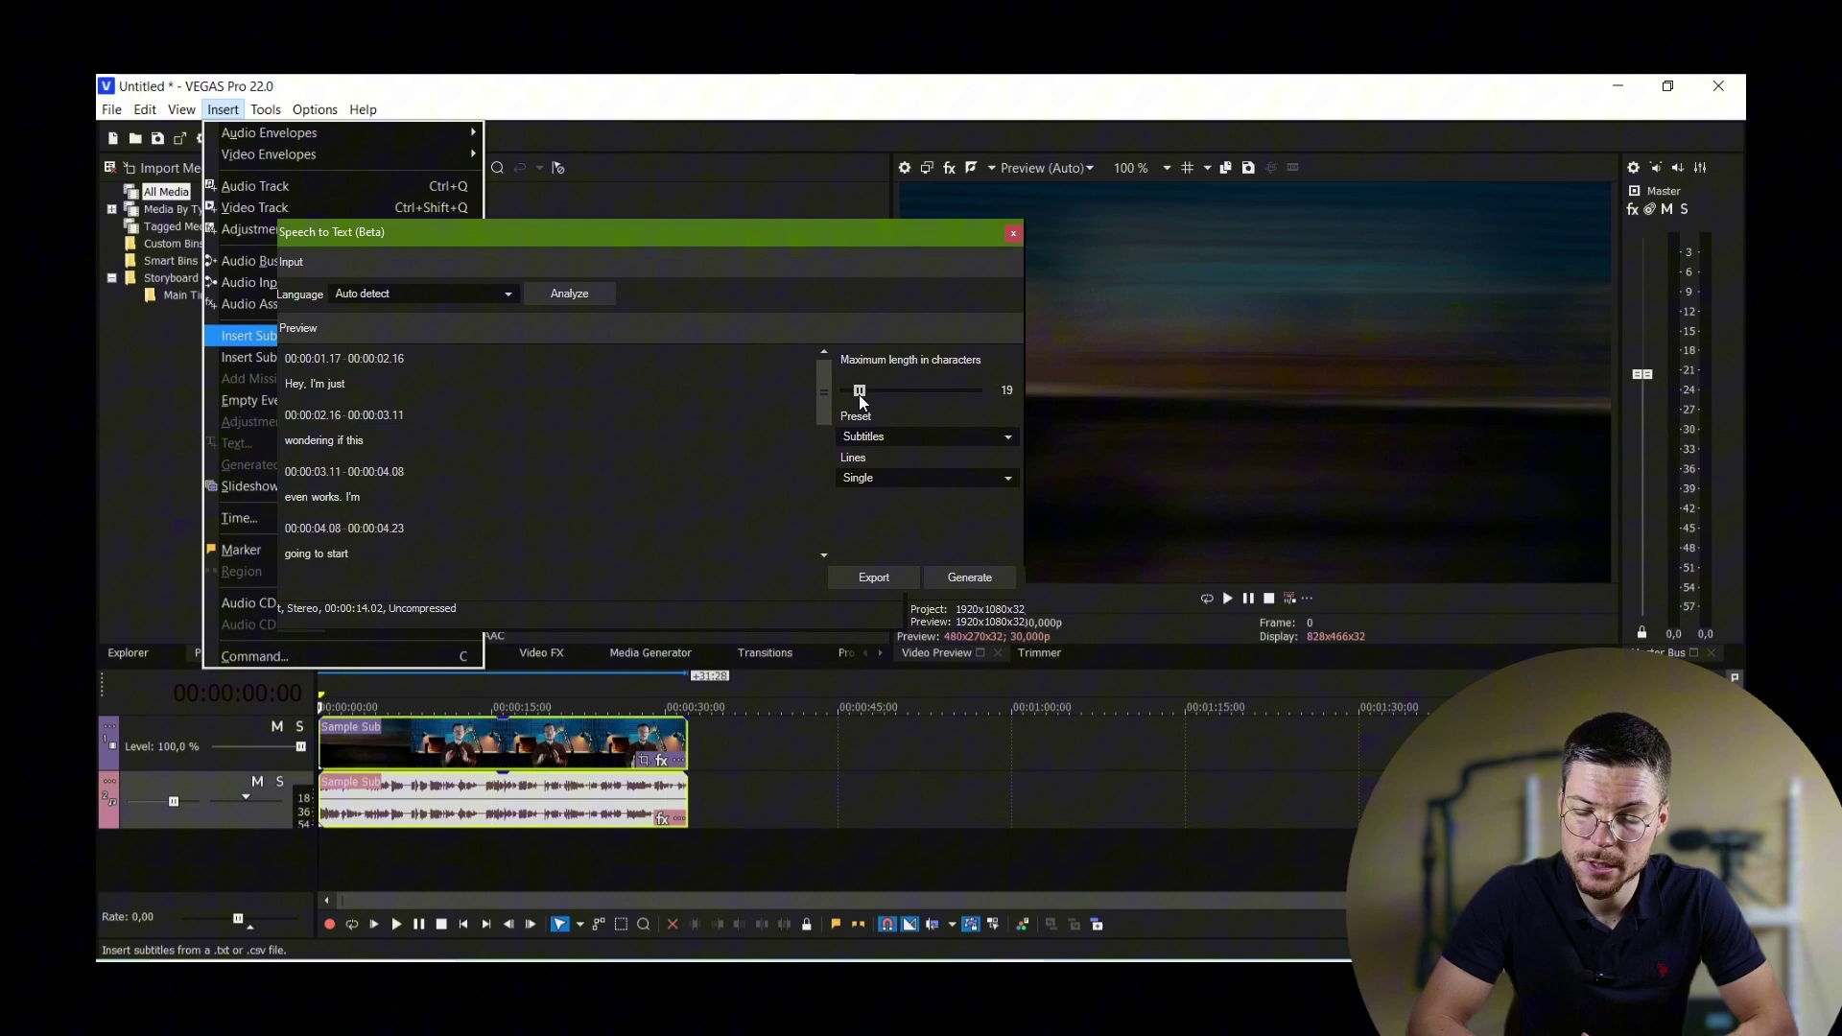
pyautogui.click(900, 478)
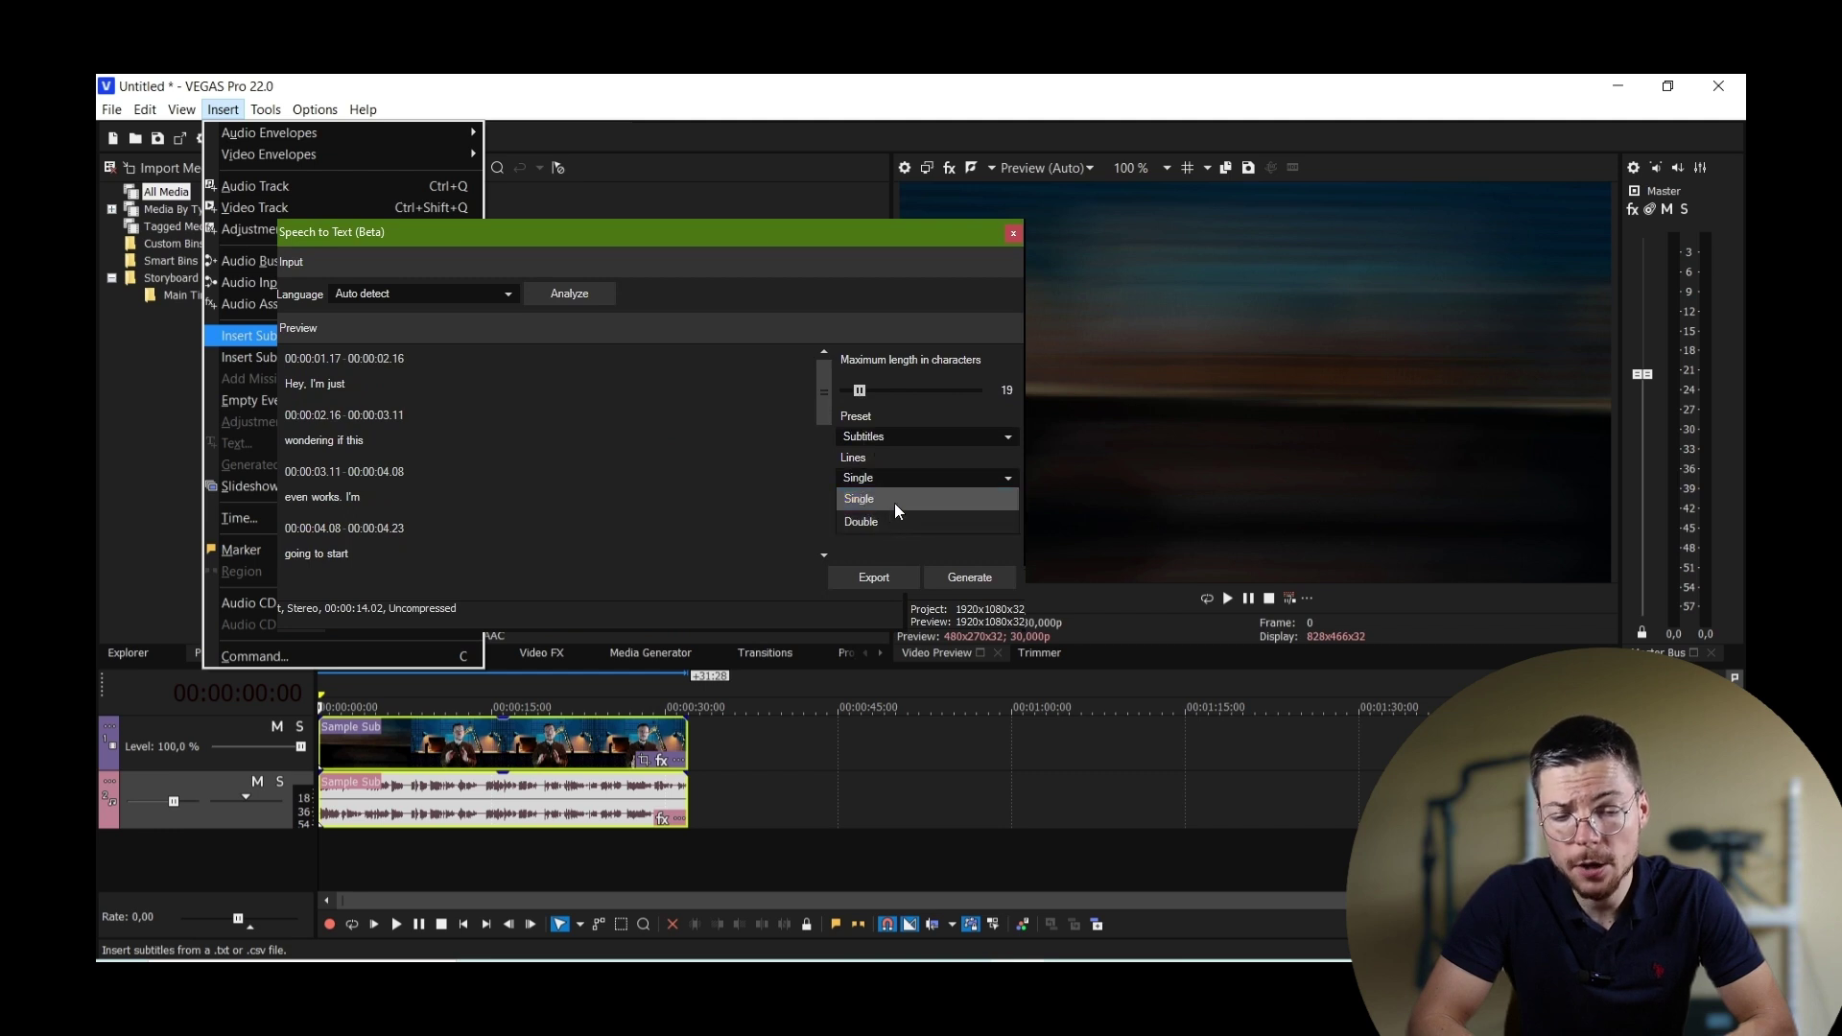
pyautogui.click(894, 506)
# Browse the style presets, trying Title03, and settle back on the Subtitles preset
pyautogui.click(929, 441)
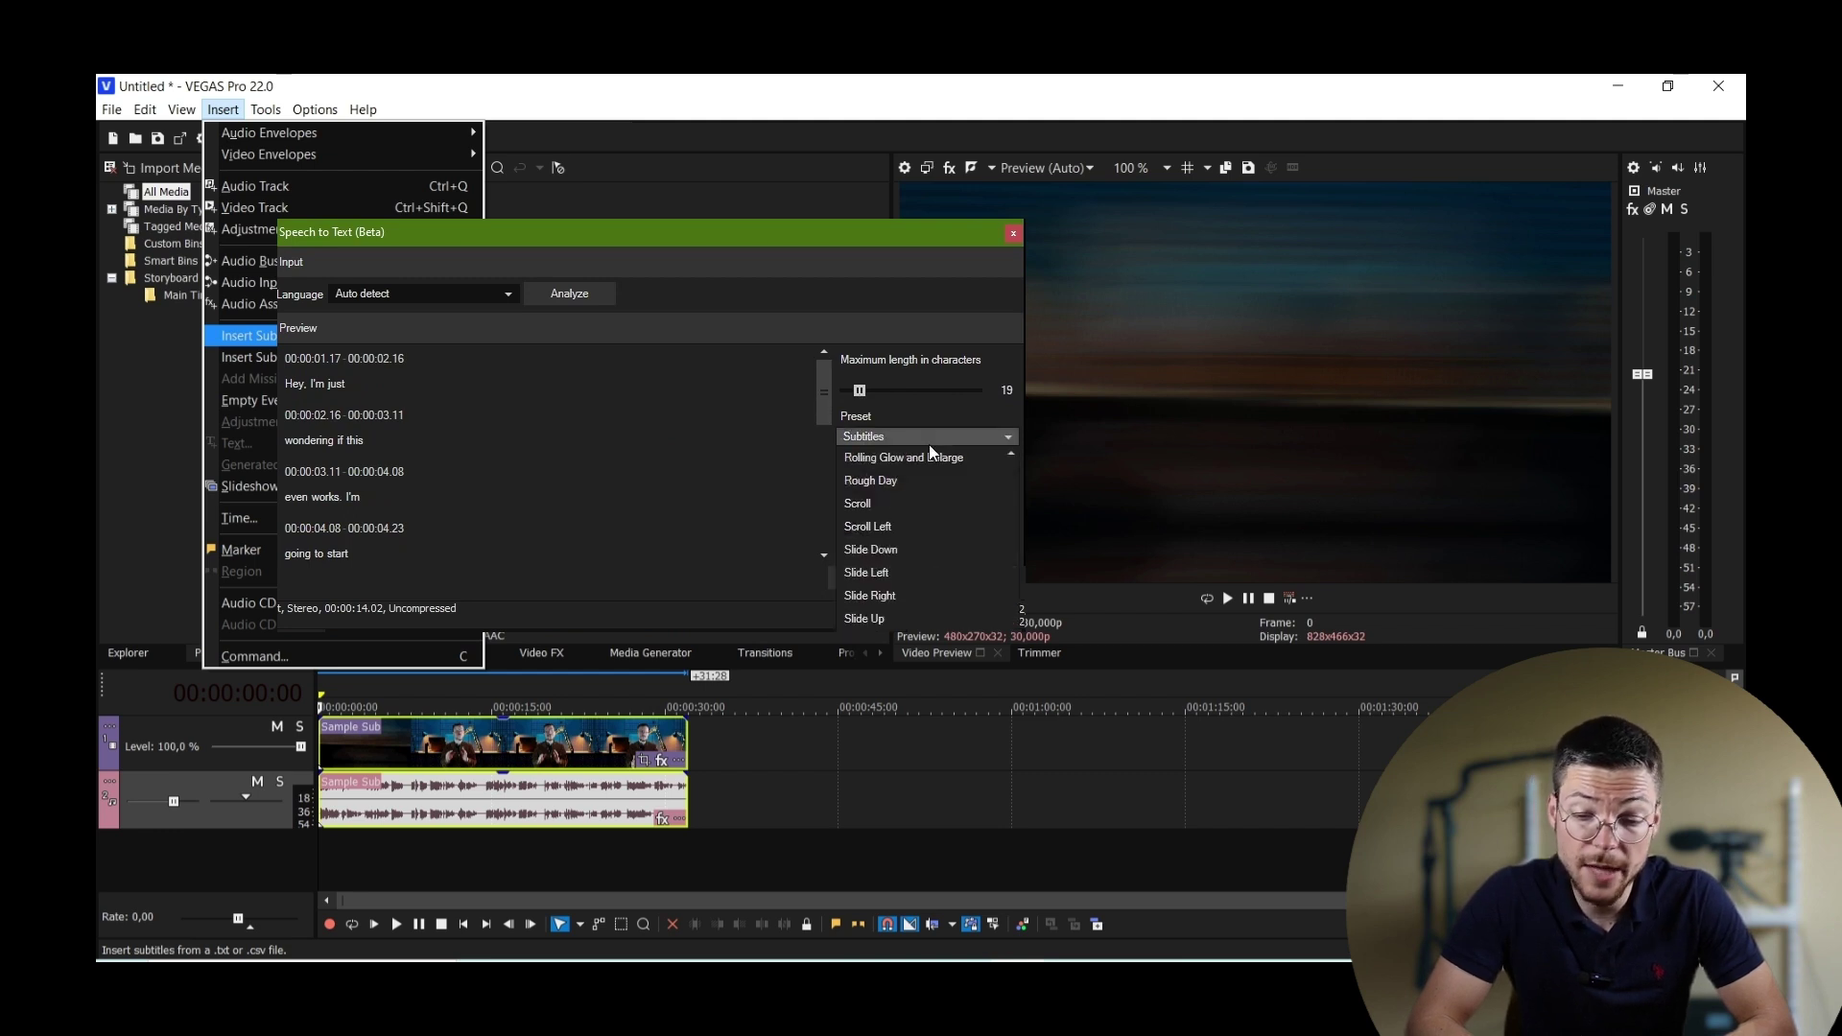
pyautogui.scroll(8, 944, 572)
pyautogui.scroll(-10, 919, 518)
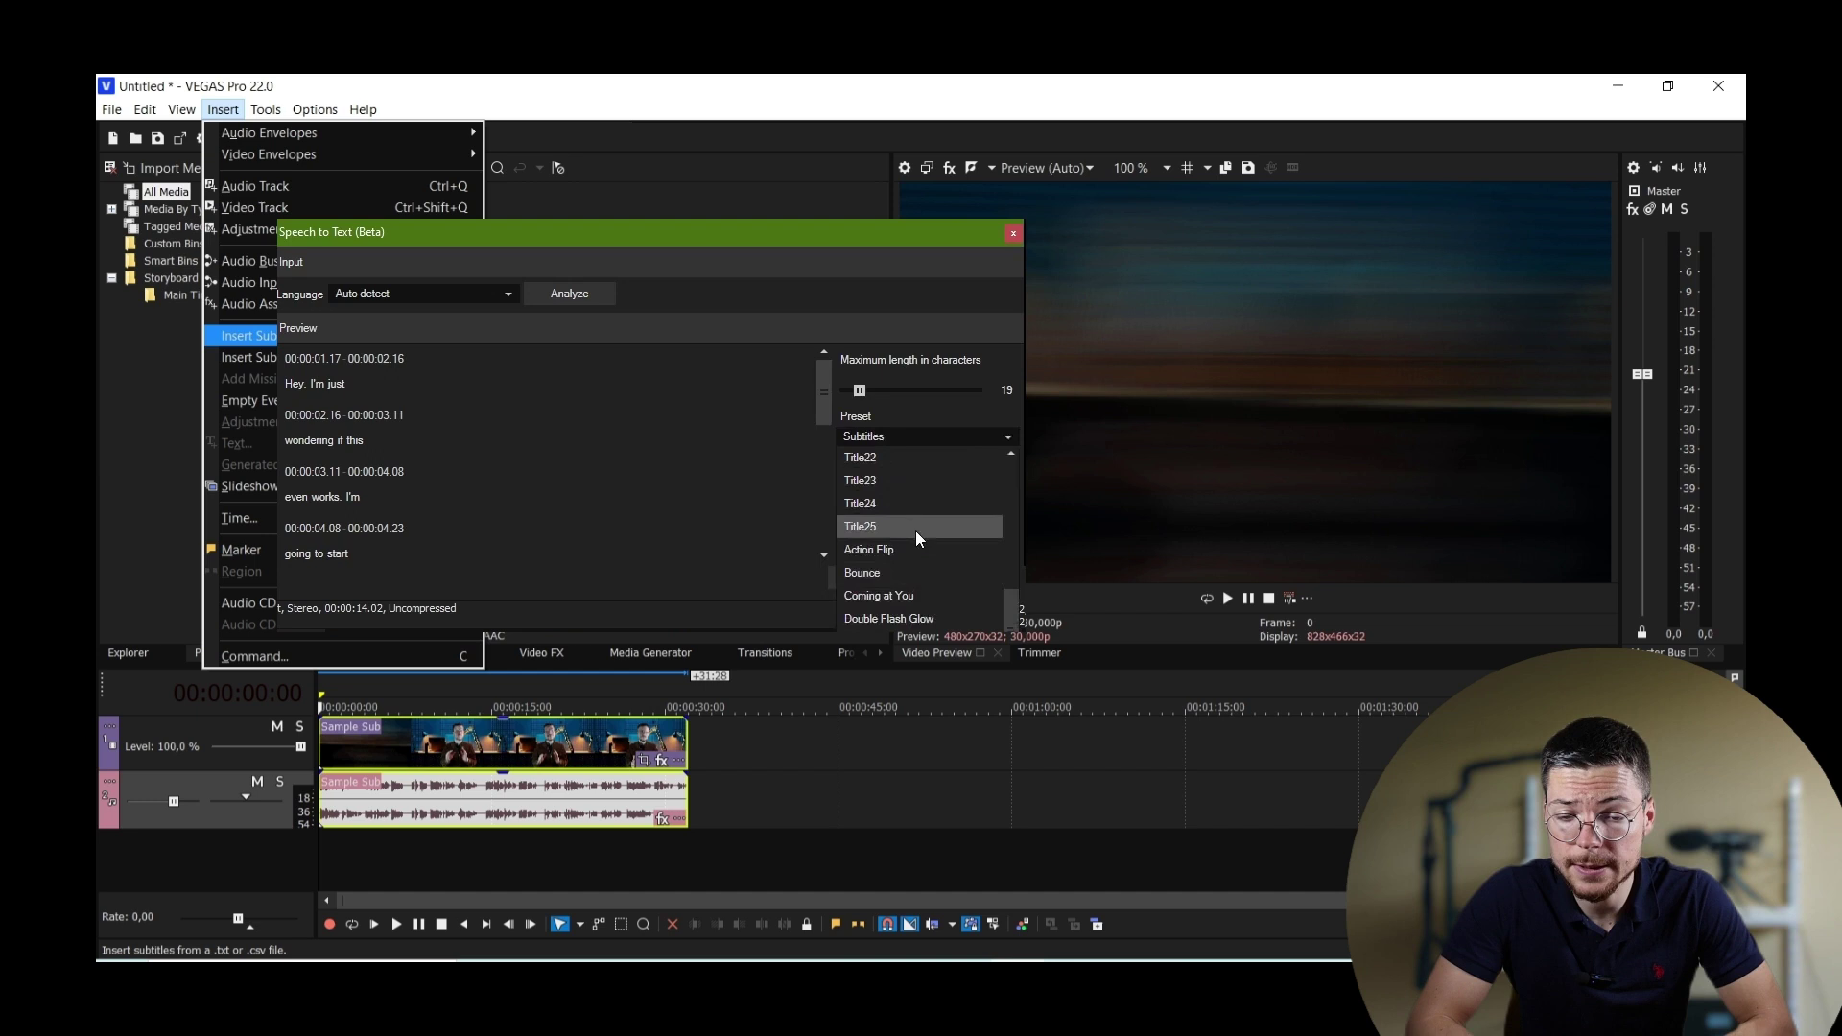
pyautogui.click(909, 525)
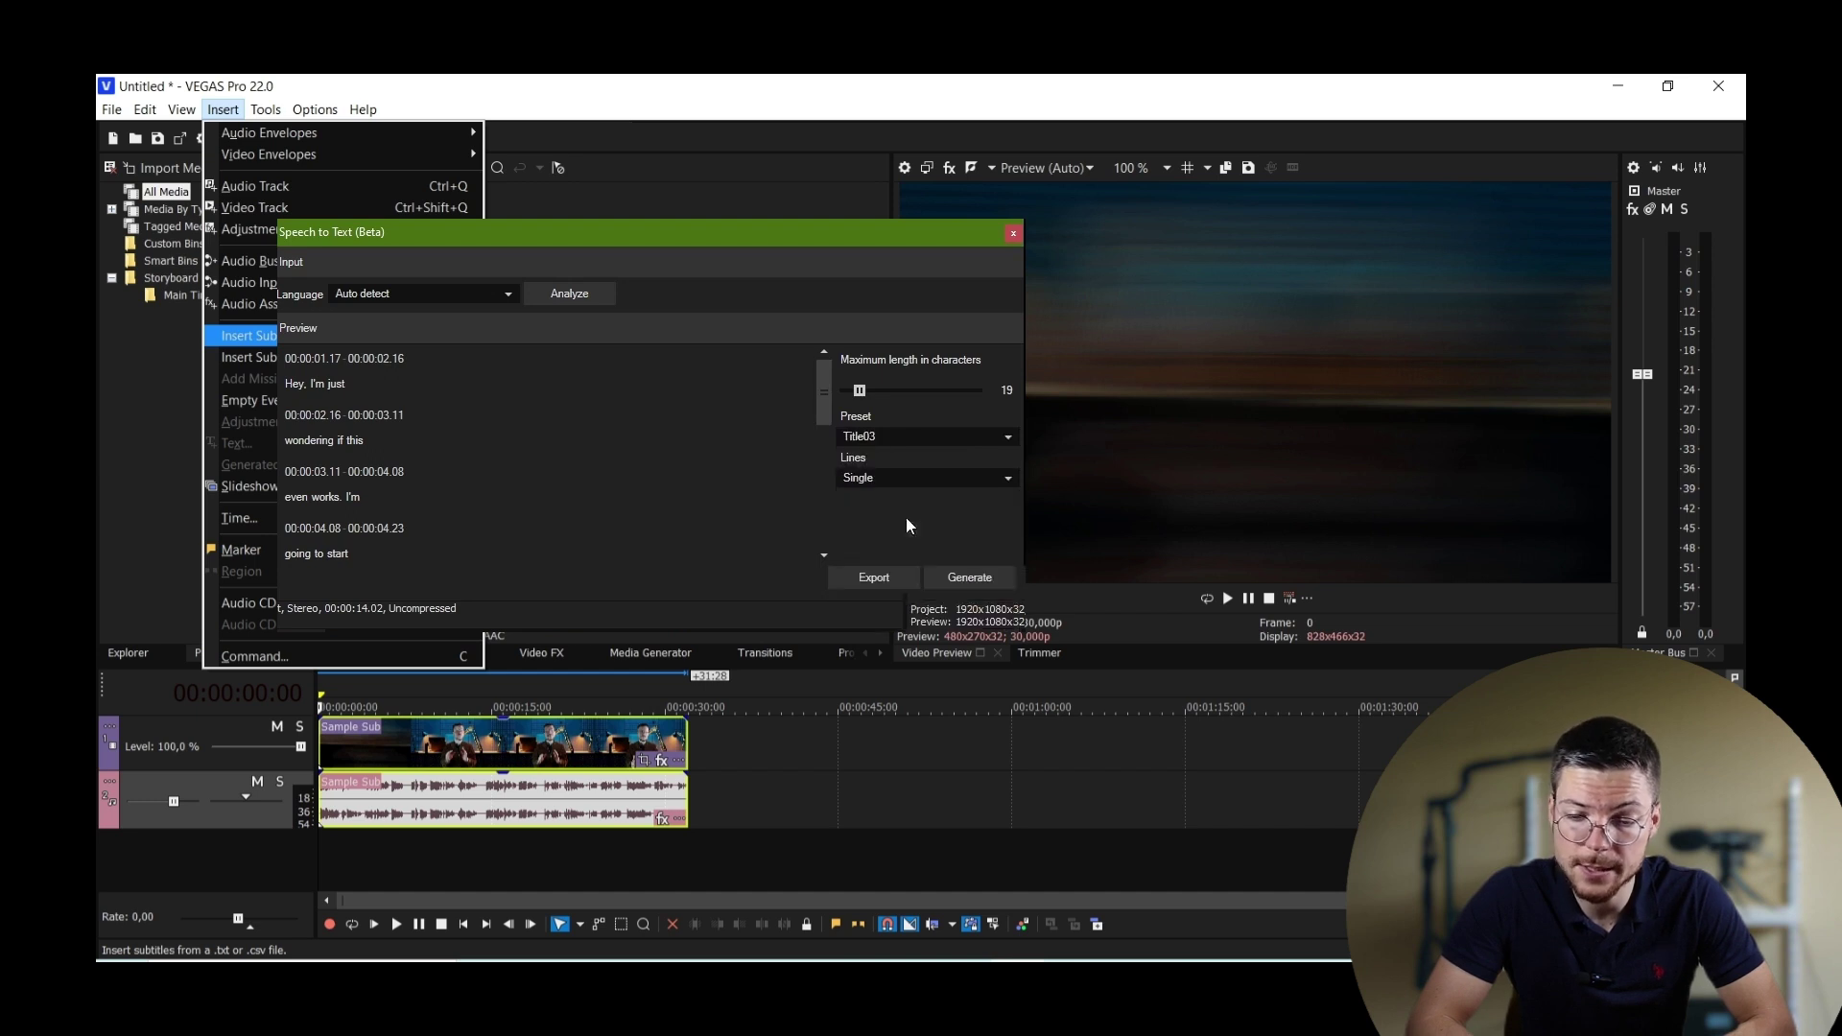
pyautogui.click(953, 437)
pyautogui.scroll(5, 965, 521)
pyautogui.scroll(-1, 919, 537)
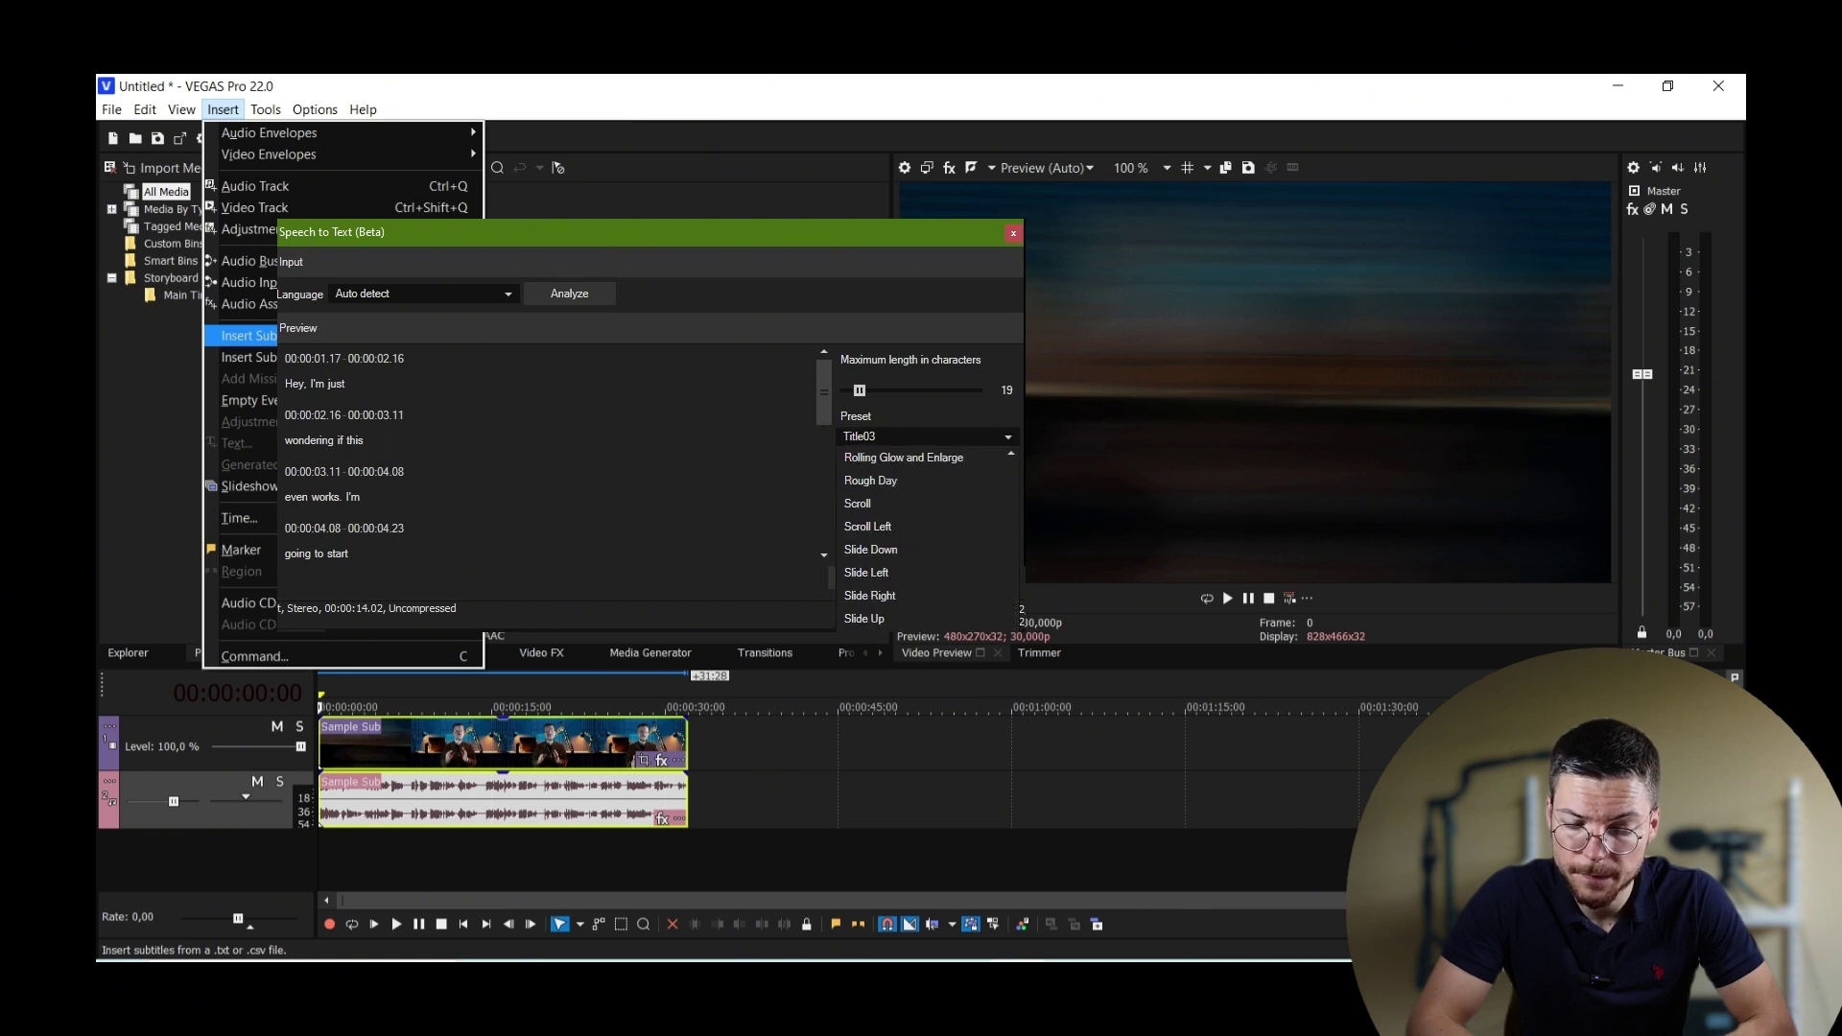
pyautogui.scroll(10, 919, 538)
pyautogui.scroll(-15, 919, 537)
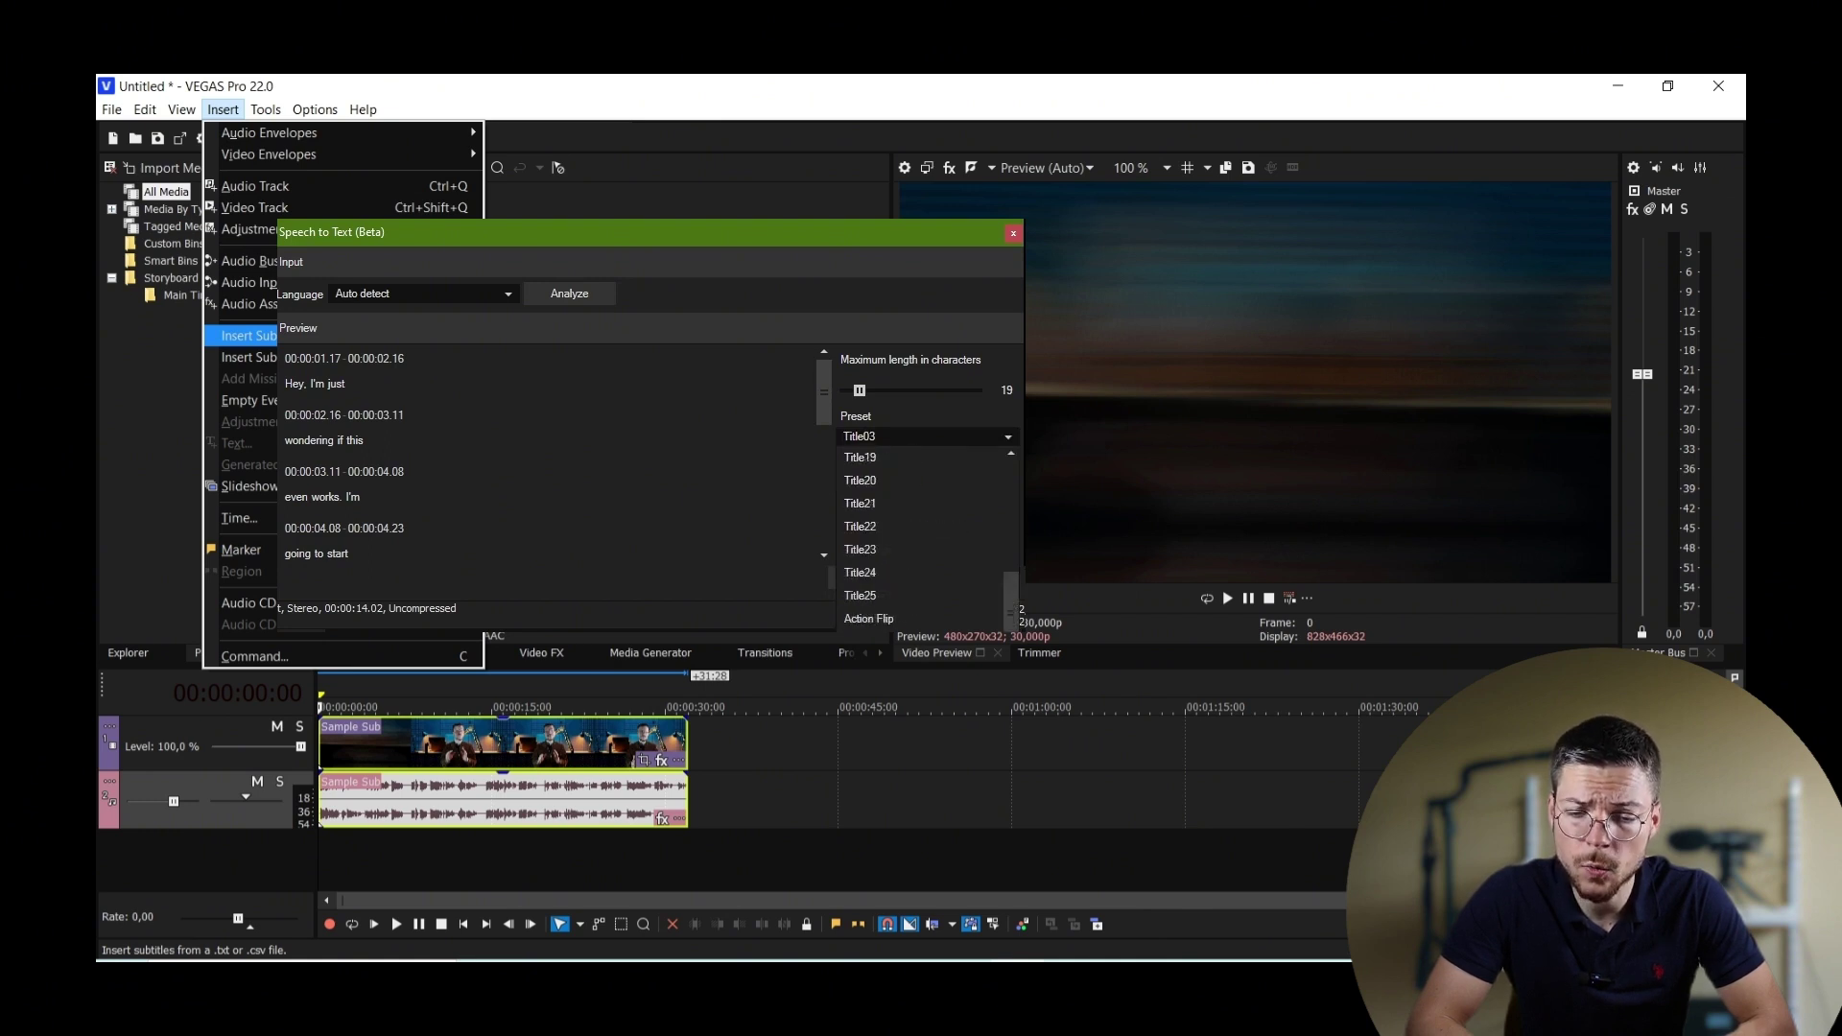
pyautogui.scroll(15, 919, 537)
pyautogui.scroll(-10, 919, 537)
pyautogui.scroll(-15, 919, 537)
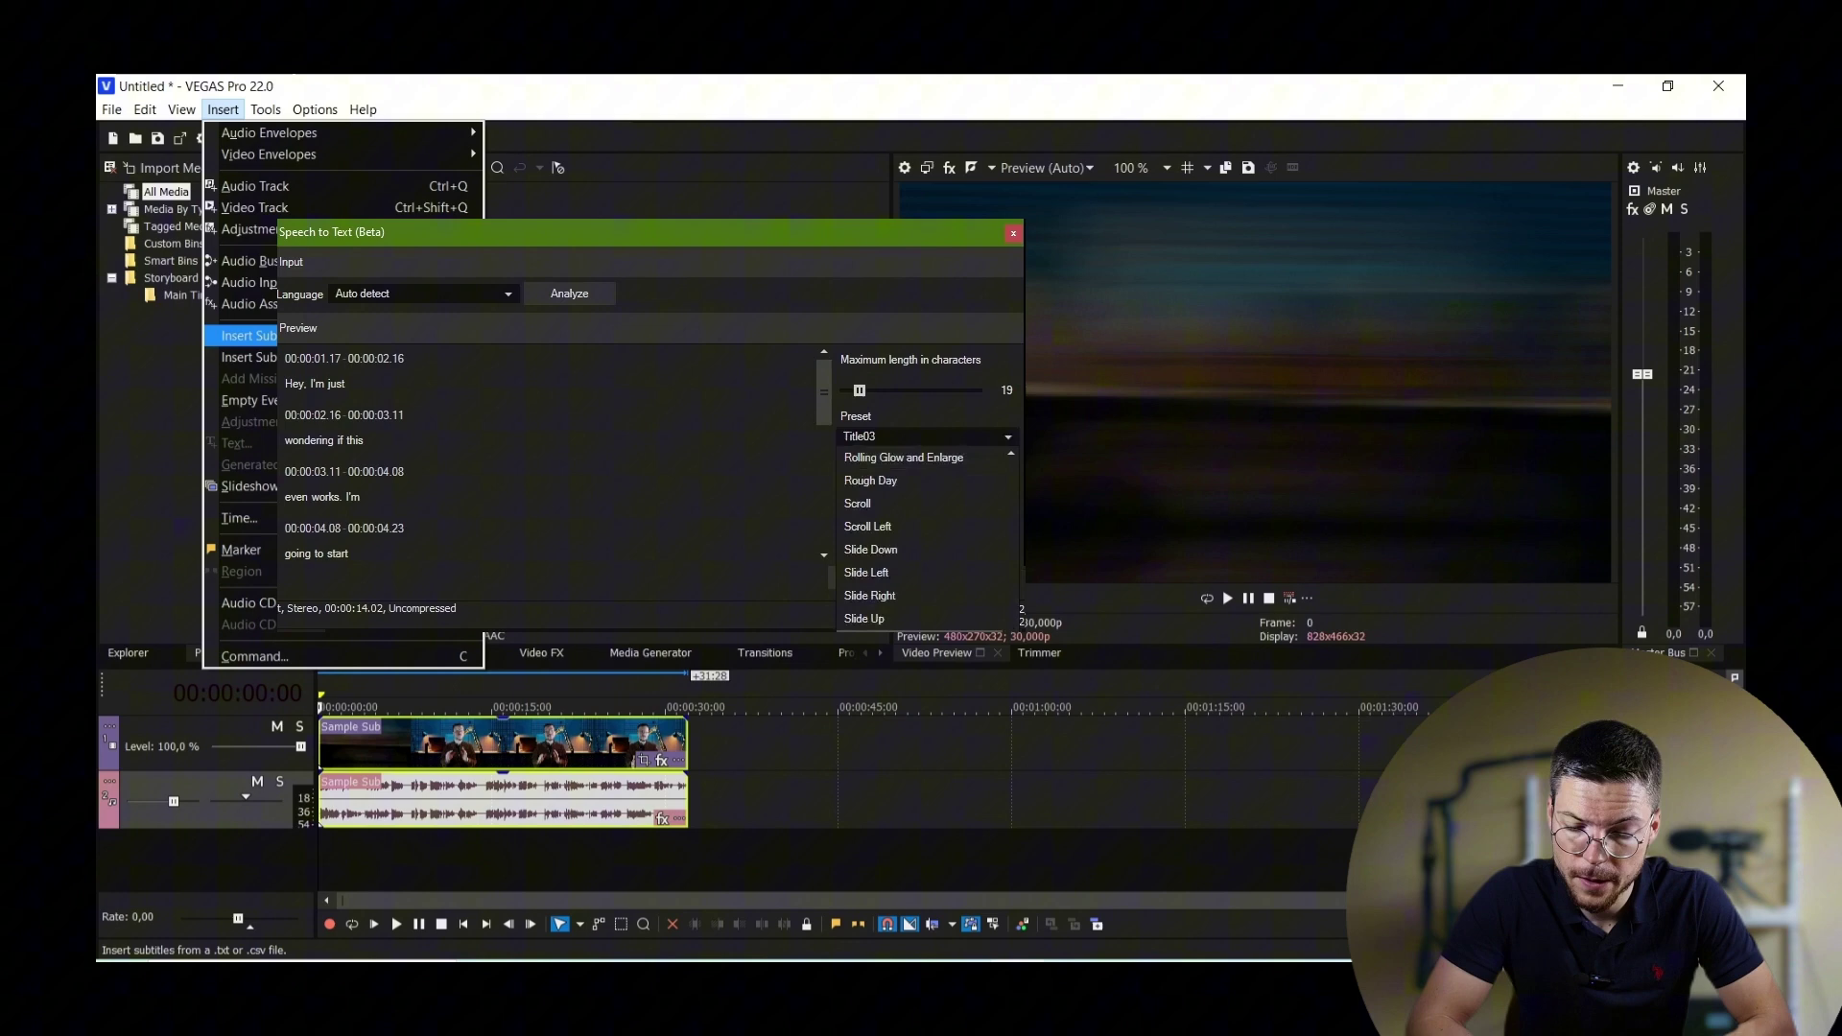
pyautogui.scroll(15, 919, 537)
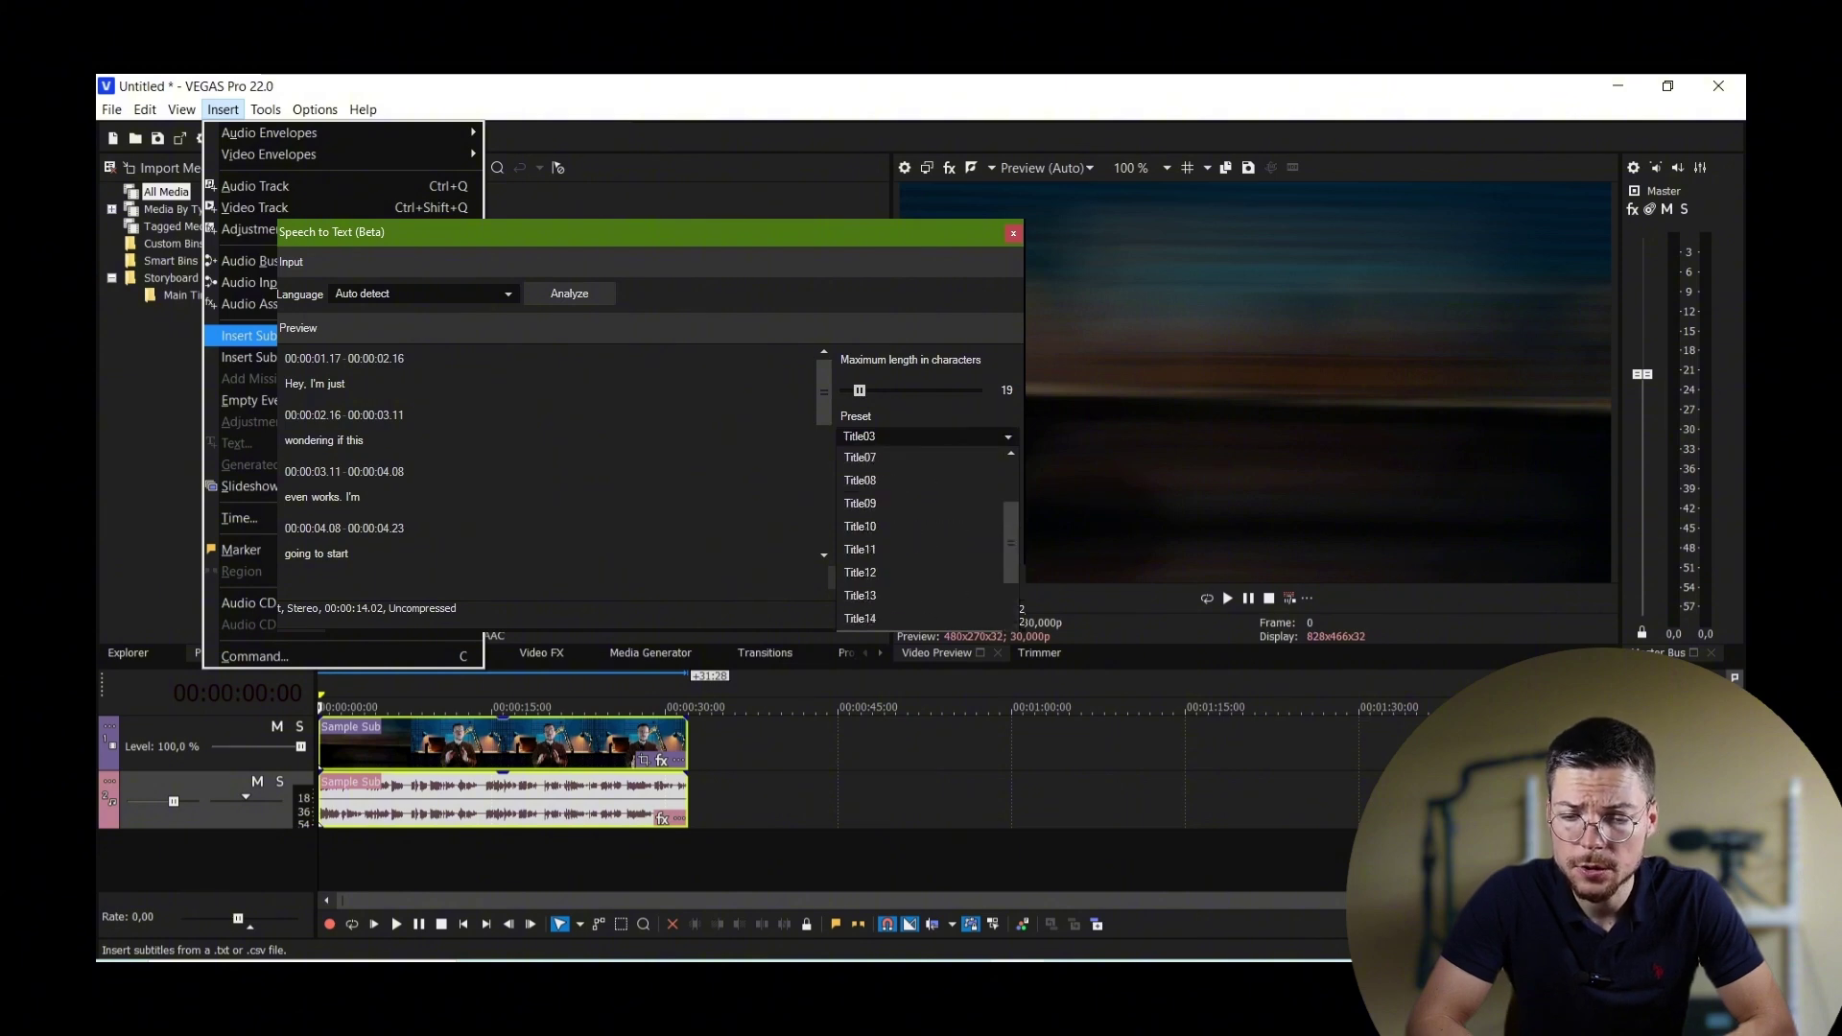
pyautogui.scroll(-15, 919, 537)
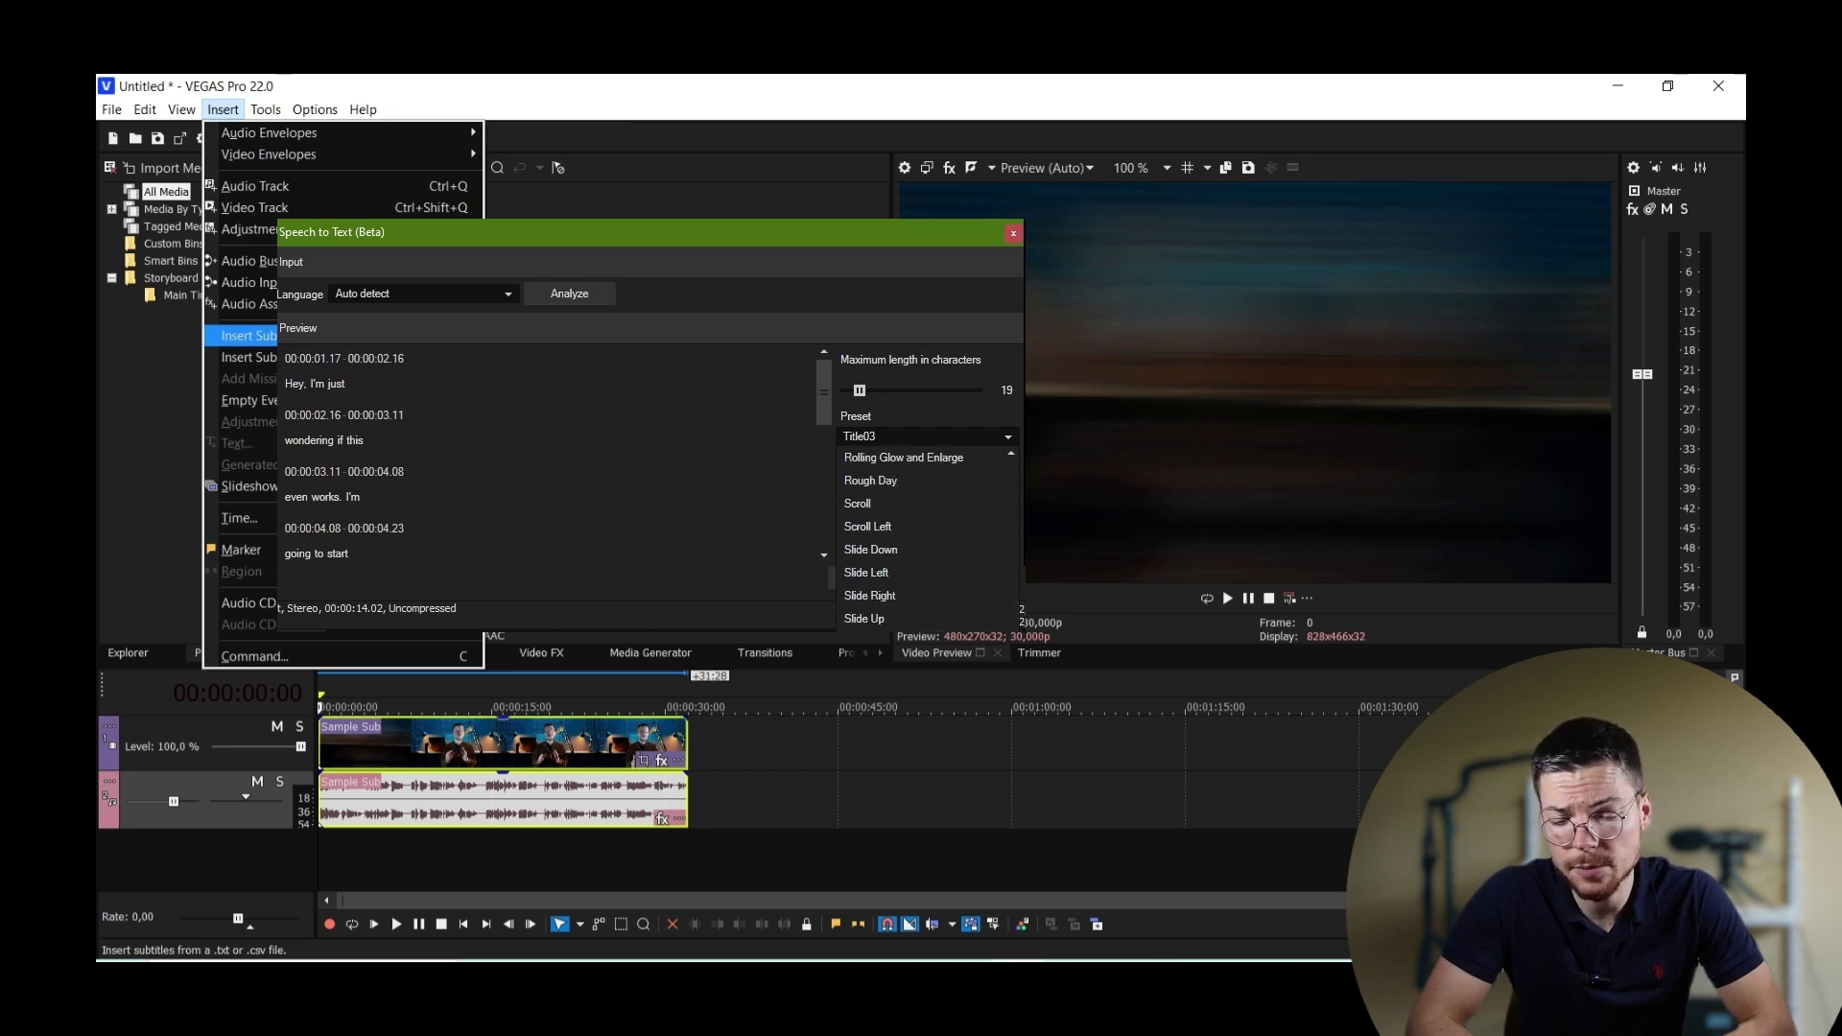
pyautogui.click(919, 618)
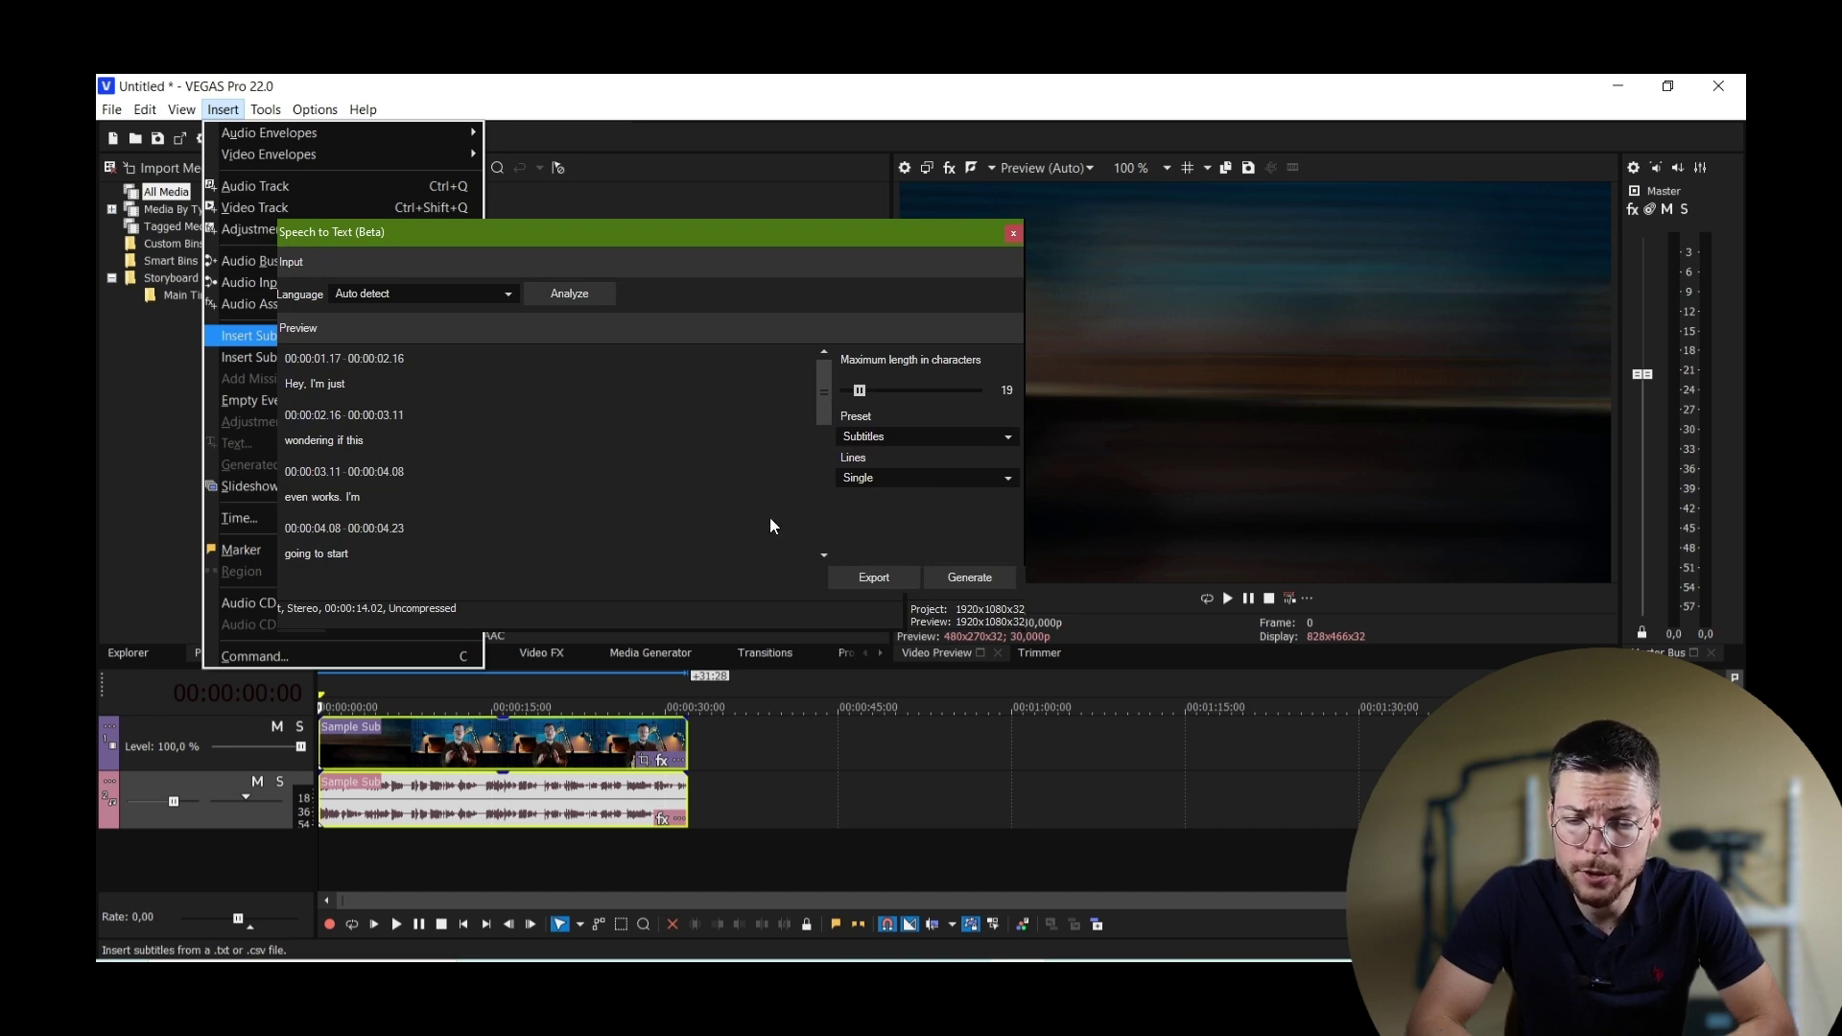
# Generate the captions onto a new Subtitles track, play them over the video, then stop
pyautogui.click(964, 577)
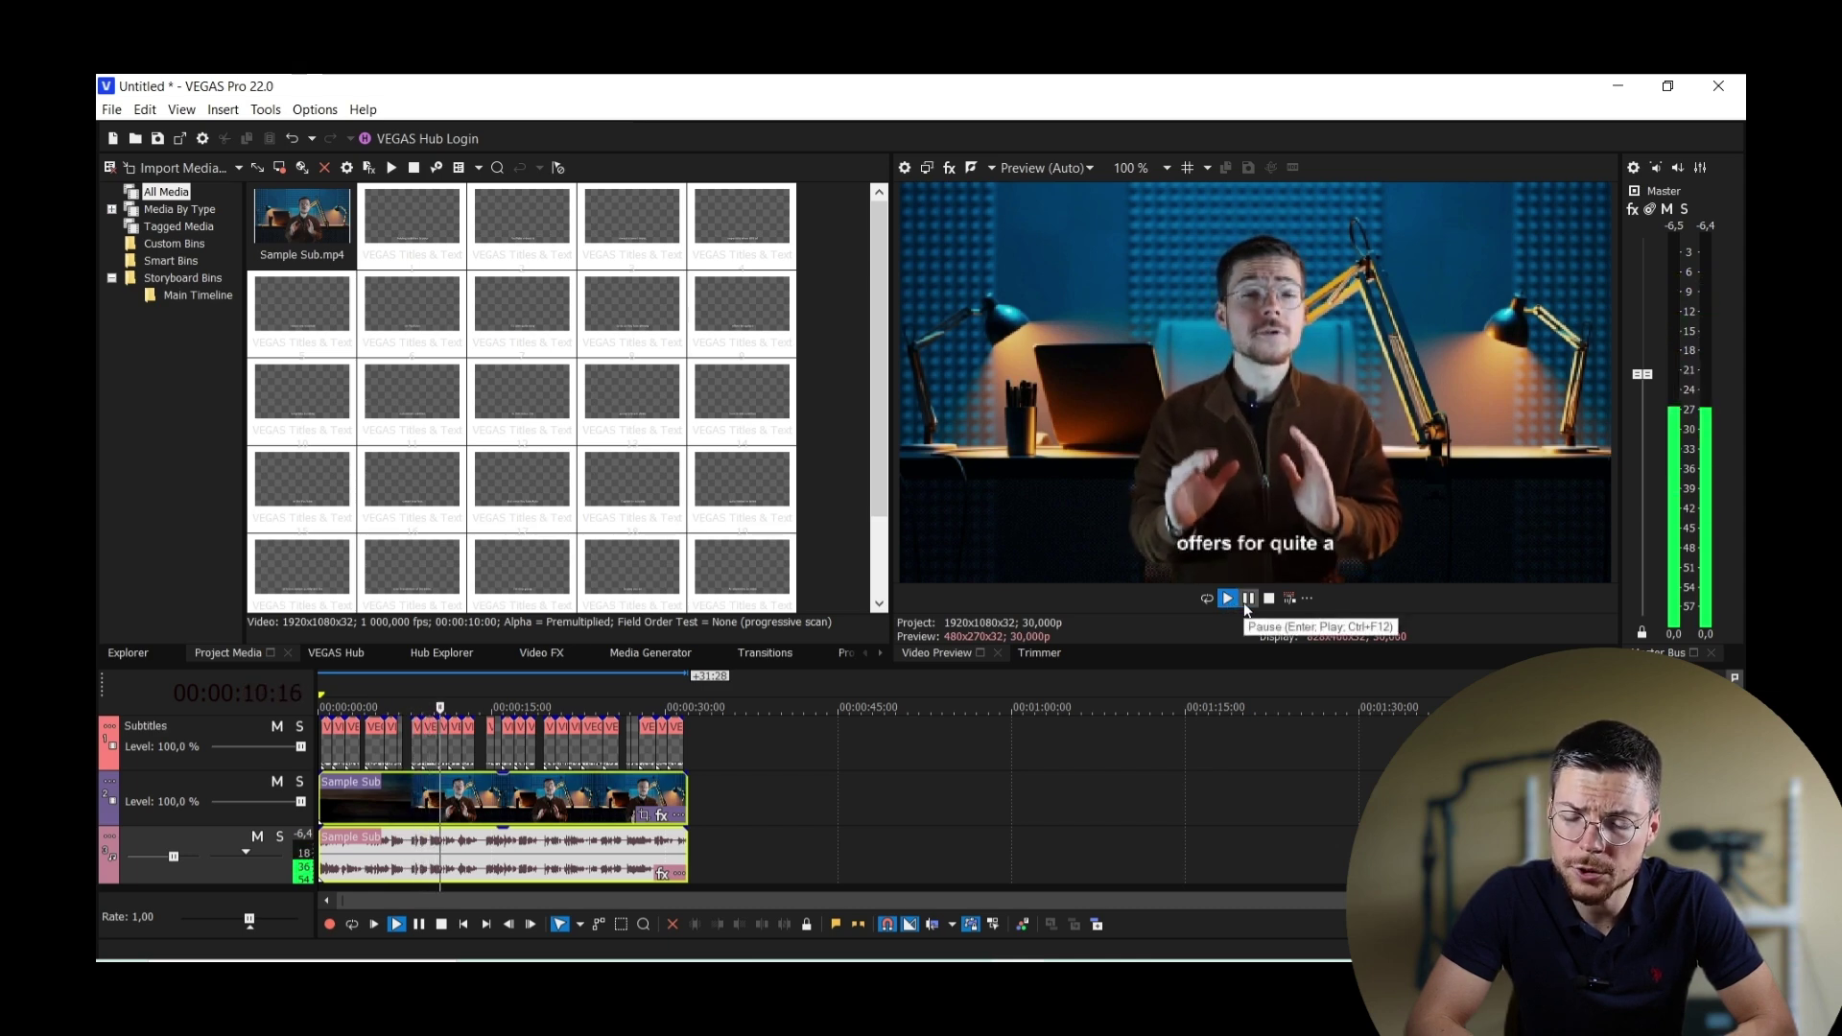
pyautogui.click(1246, 599)
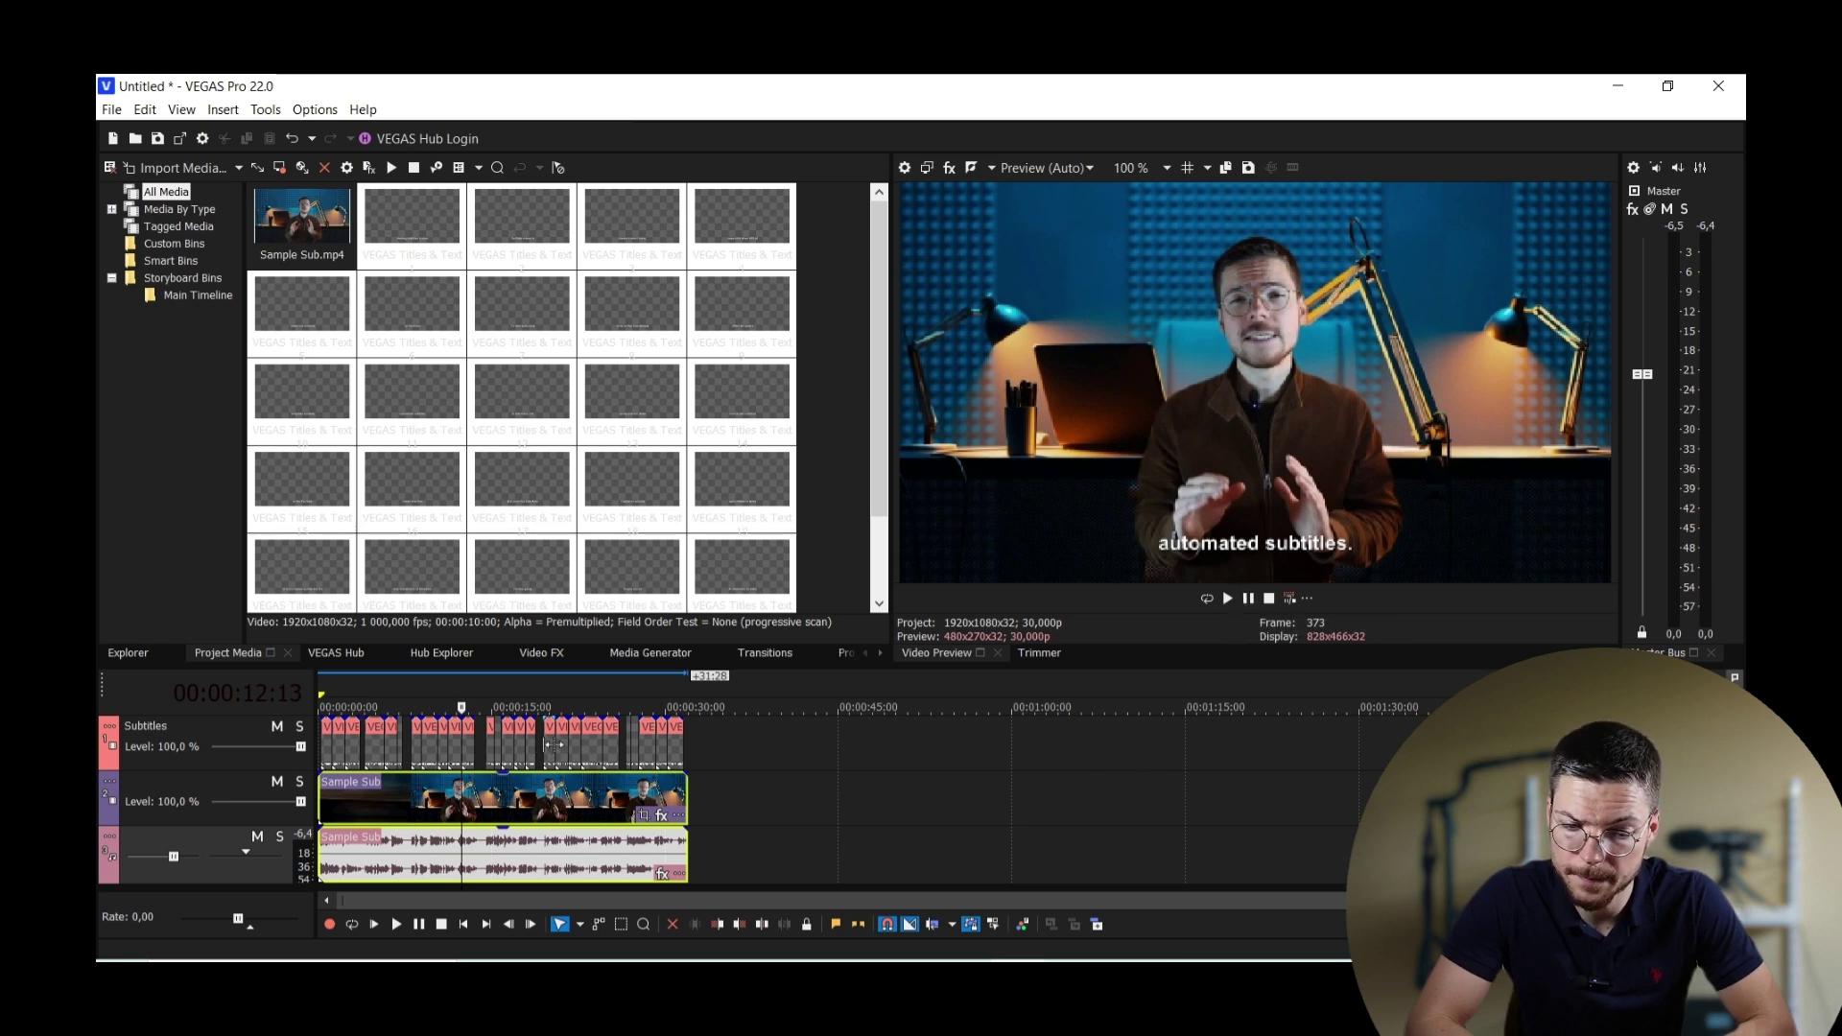
pyautogui.click(876, 753)
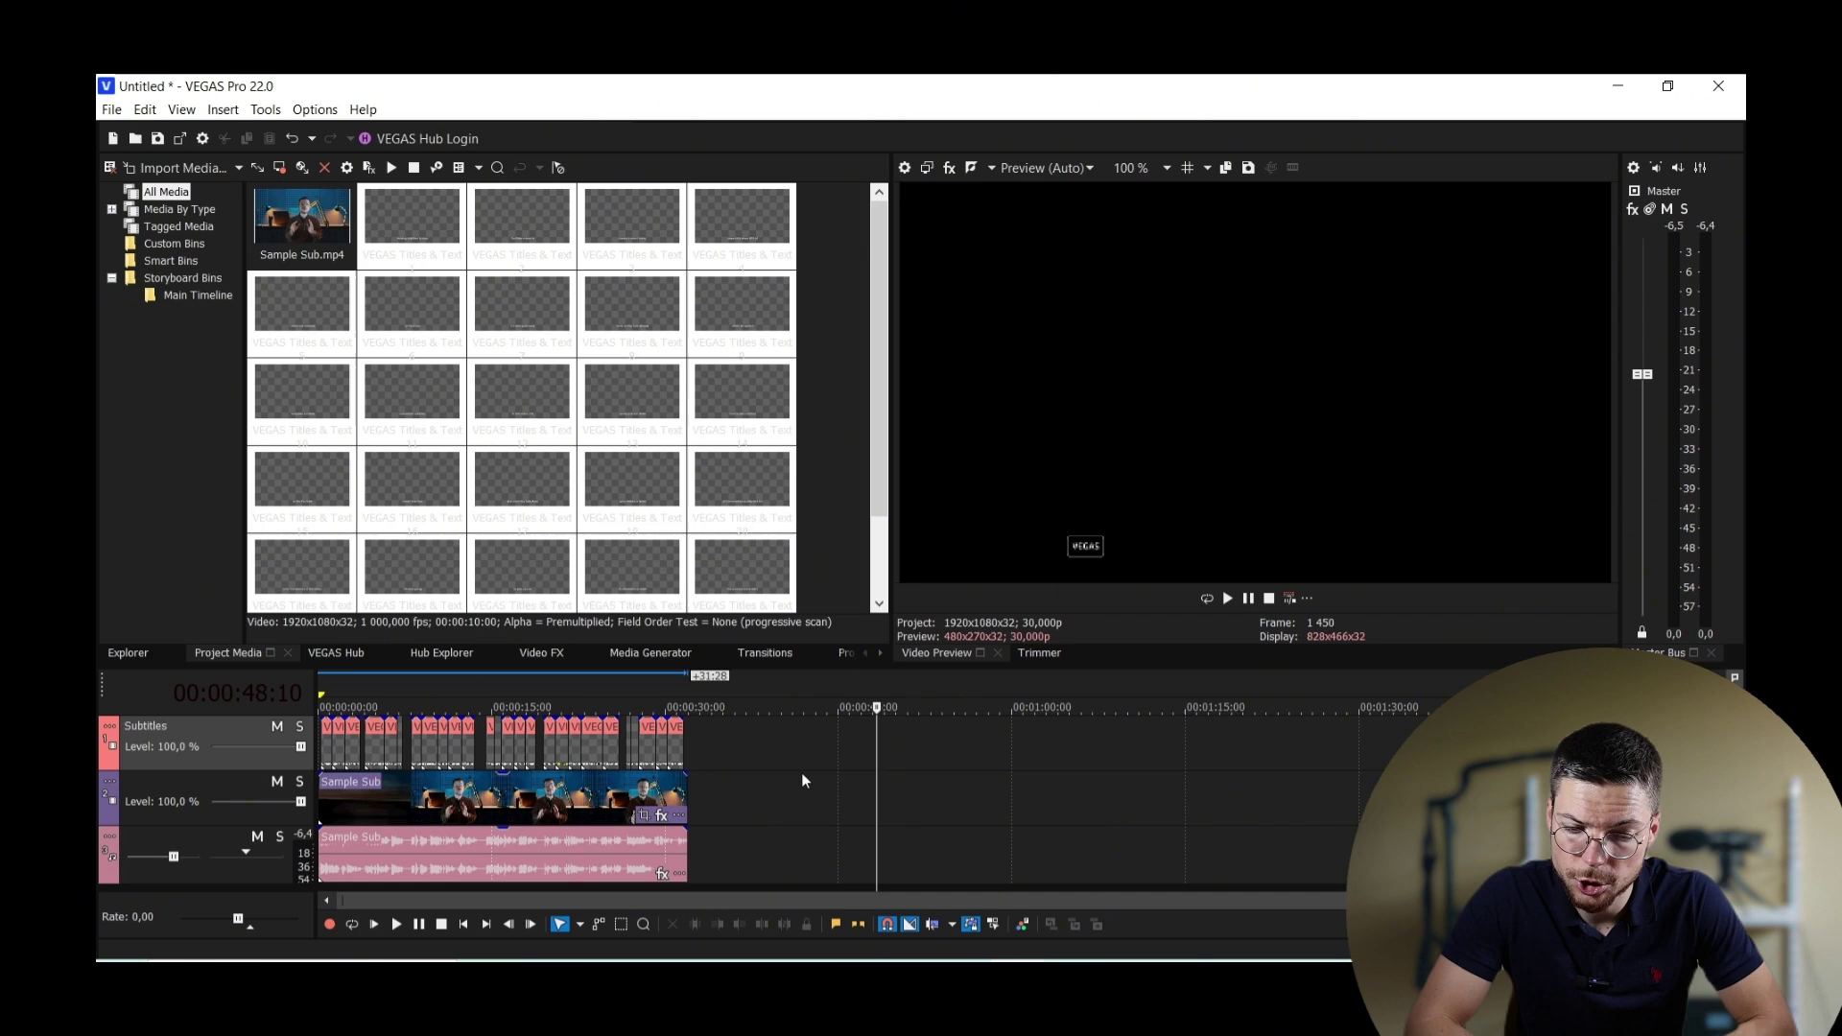
# Open a subtitle event's Titles & Text settings and set Gadugi font, yellow text, scale 1.649
pyautogui.click(456, 753)
pyautogui.rightClick(447, 753)
pyautogui.click(556, 308)
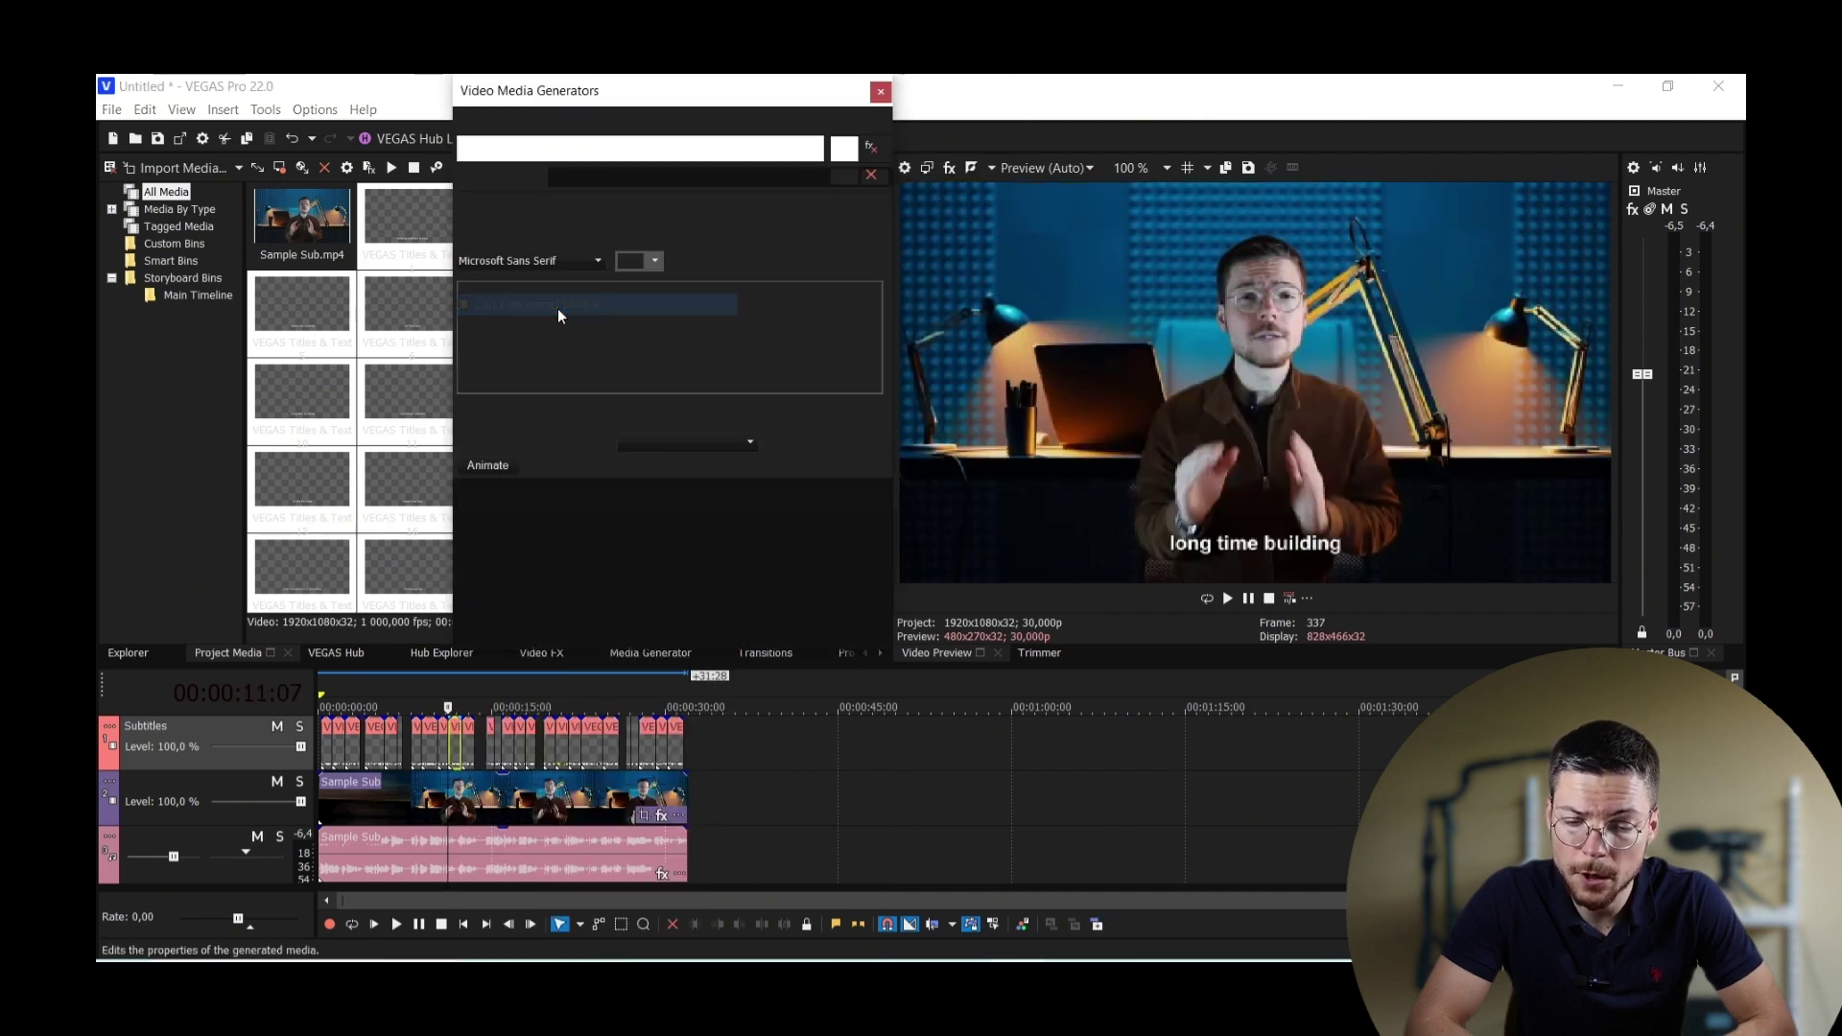
pyautogui.click(558, 264)
pyautogui.scroll(10, 535, 499)
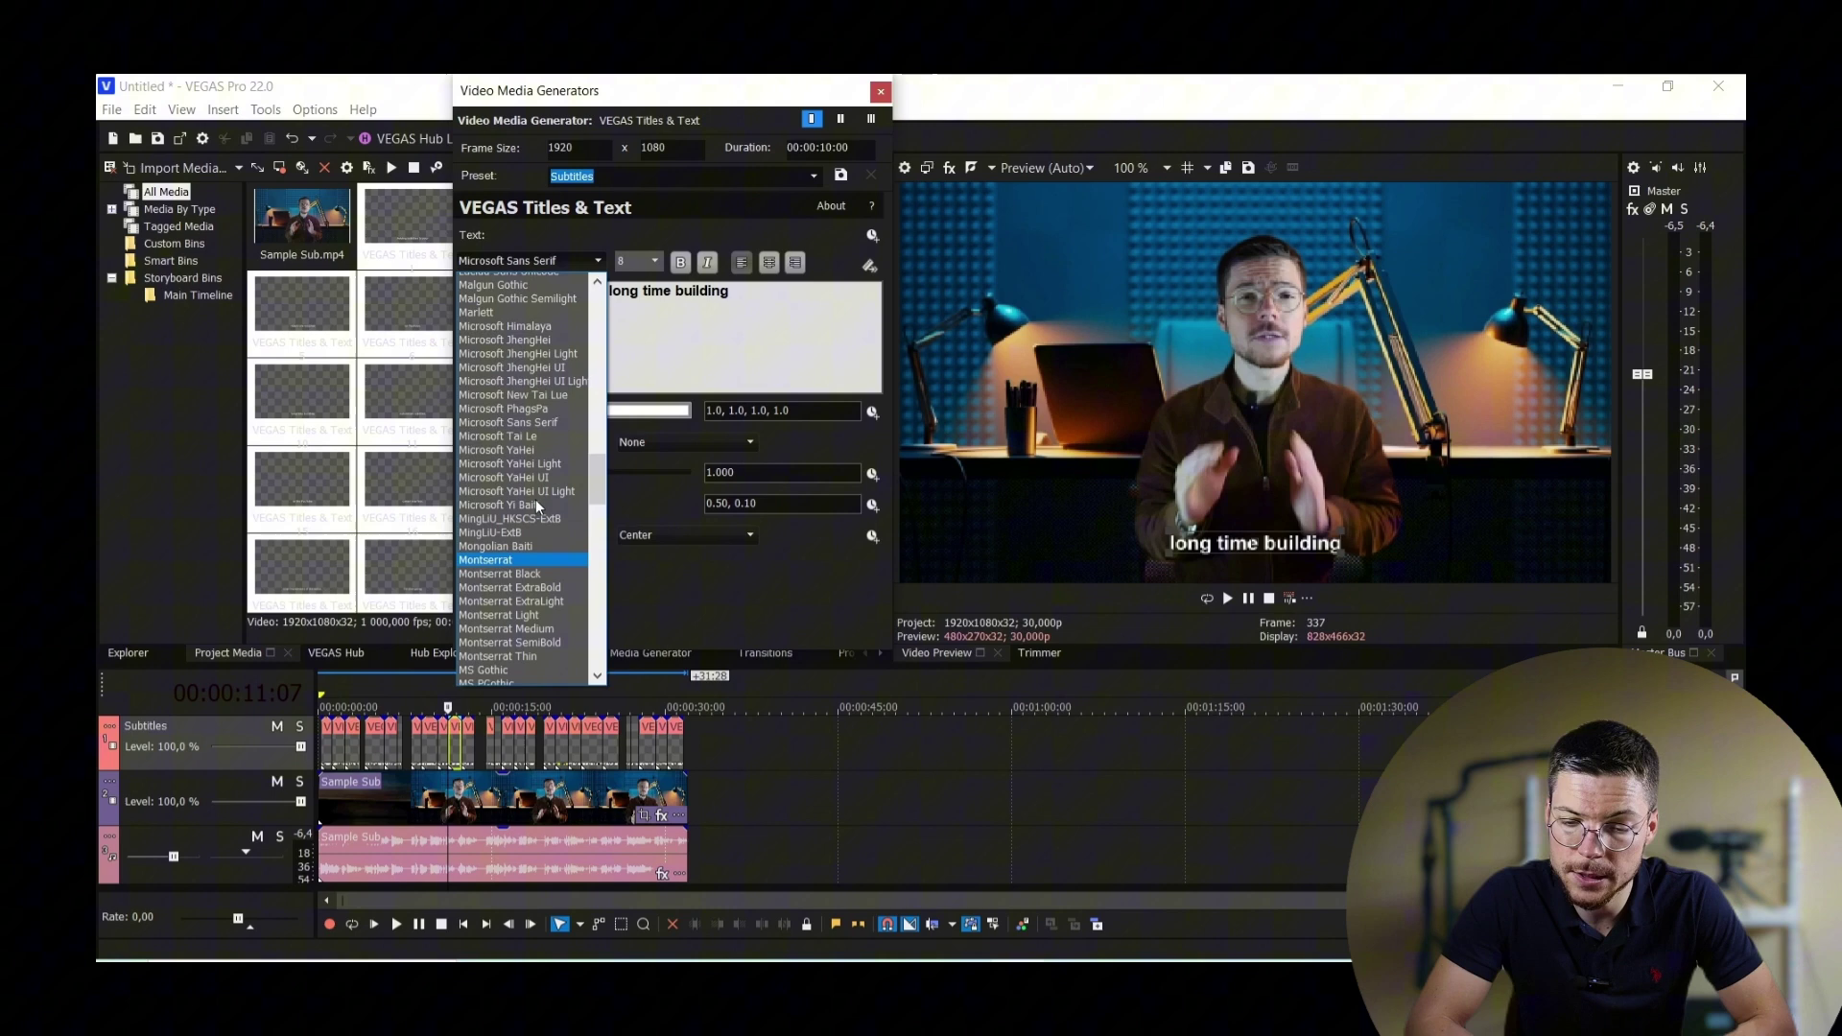
pyautogui.click(538, 514)
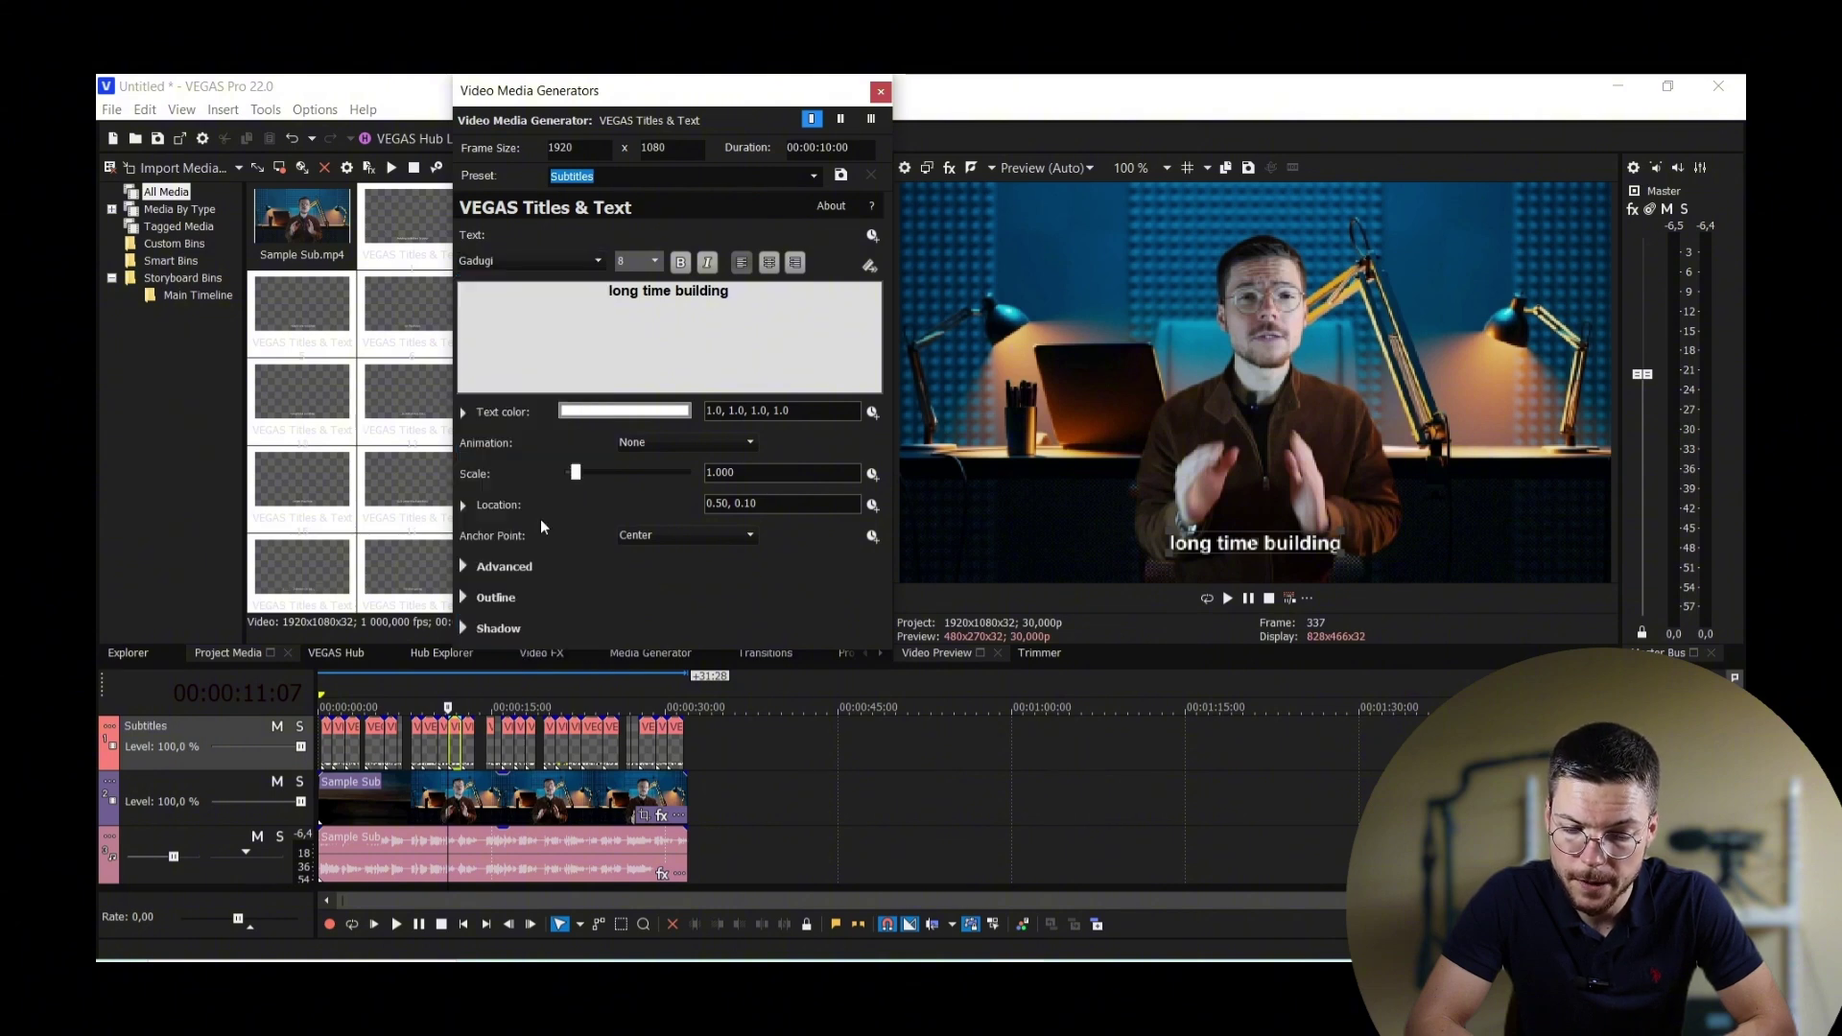
pyautogui.click(589, 419)
pyautogui.click(610, 614)
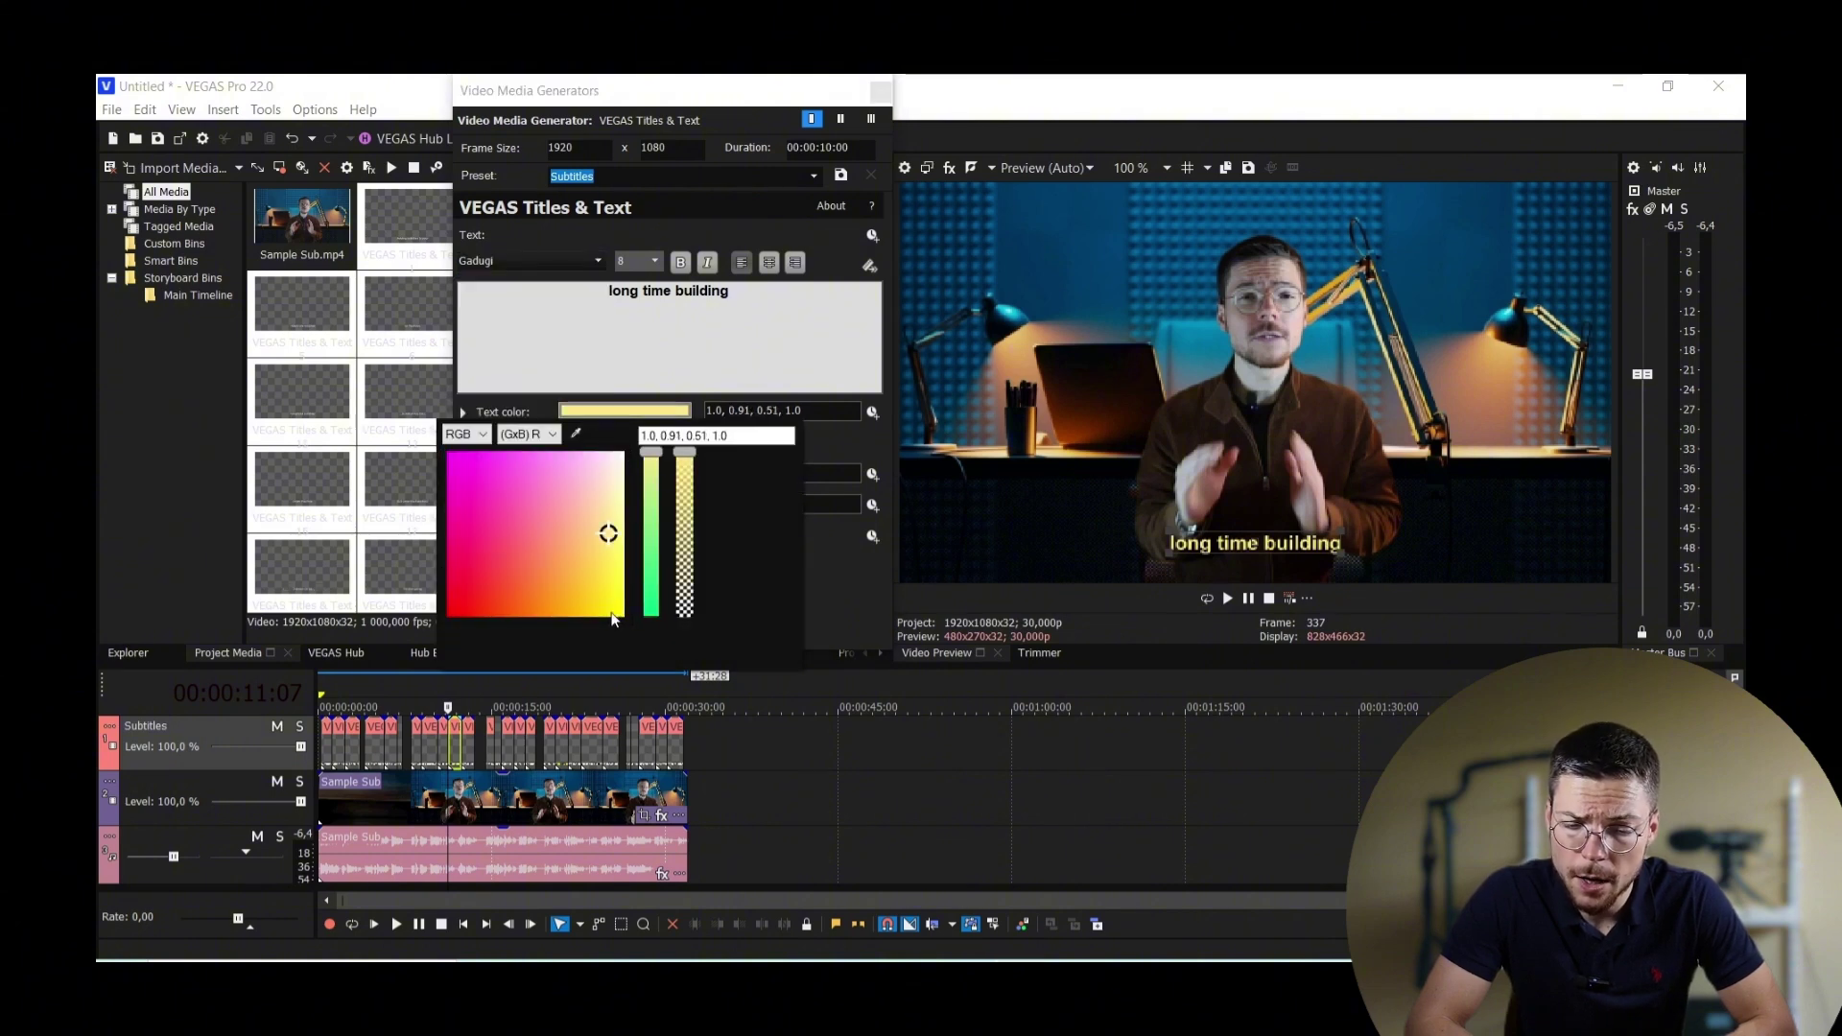
pyautogui.click(650, 537)
pyautogui.moveTo(576, 472); pyautogui.dragTo(587, 478)
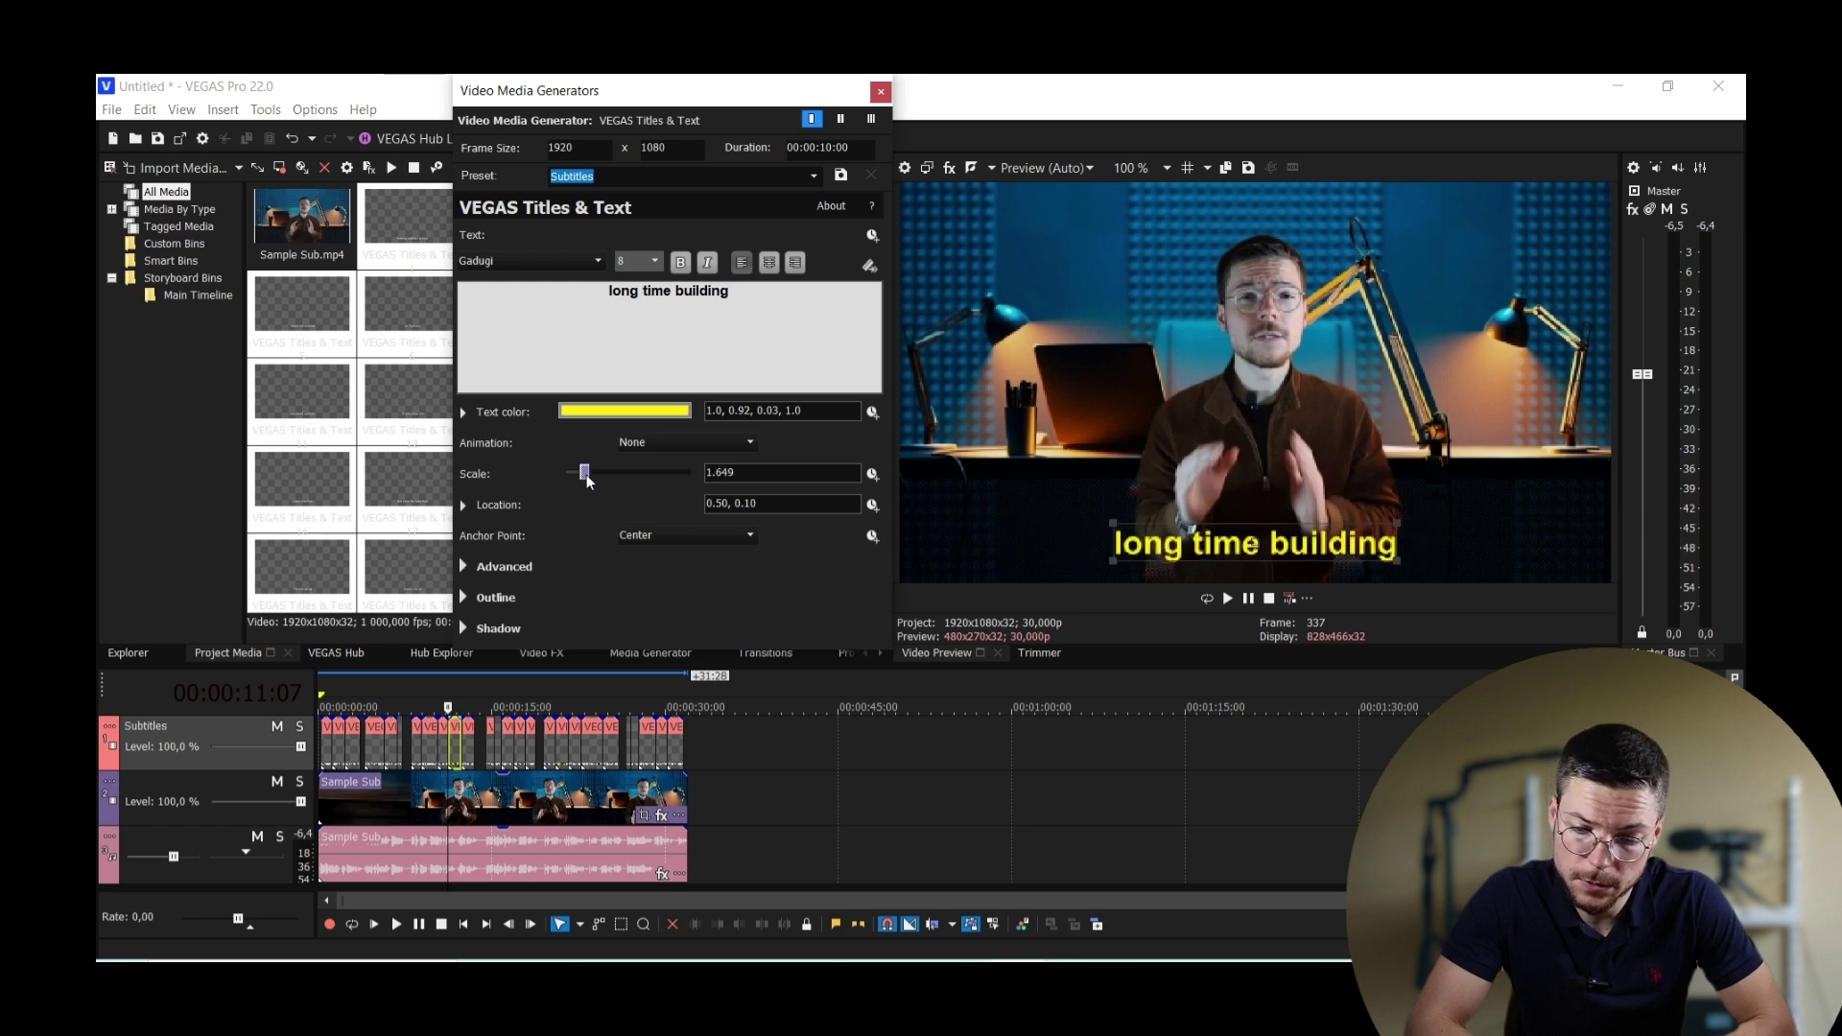
# Give the text a dark background and a thicker outline, and name the preset Subtitles Style 1
pyautogui.click(491, 566)
pyautogui.click(607, 627)
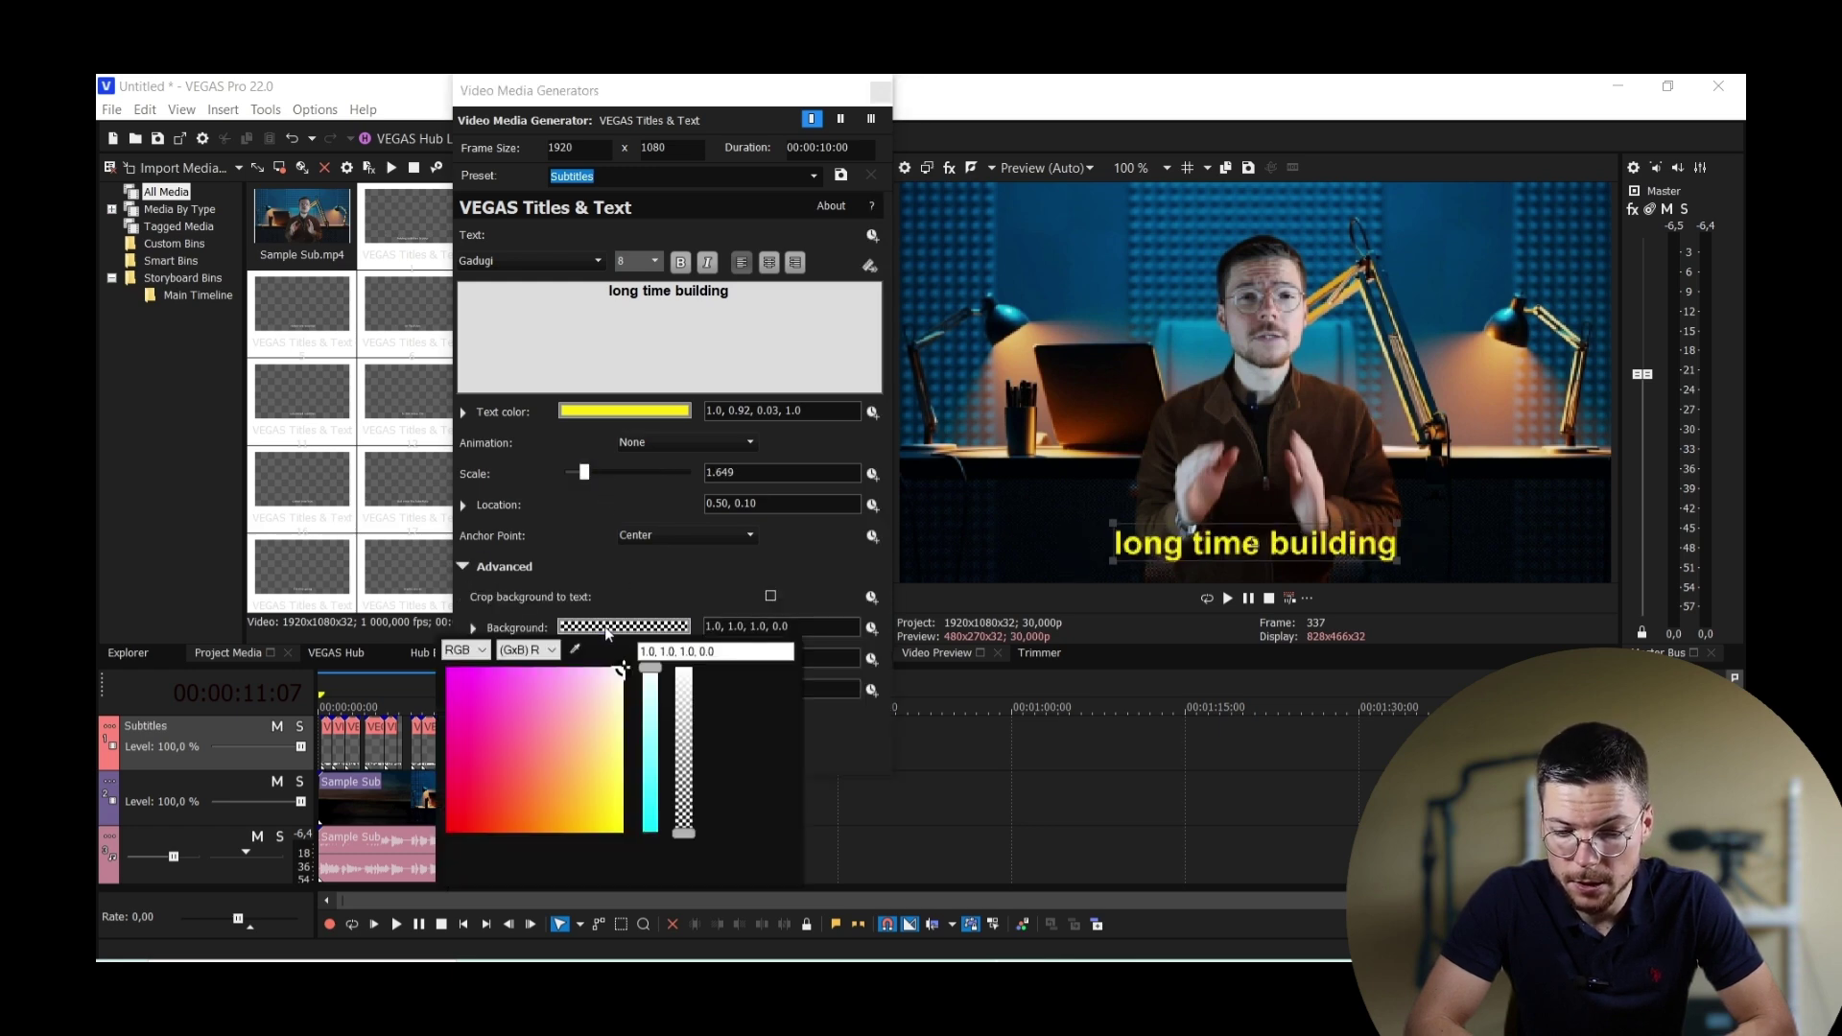
pyautogui.moveTo(651, 669); pyautogui.dragTo(650, 815)
pyautogui.click(446, 832)
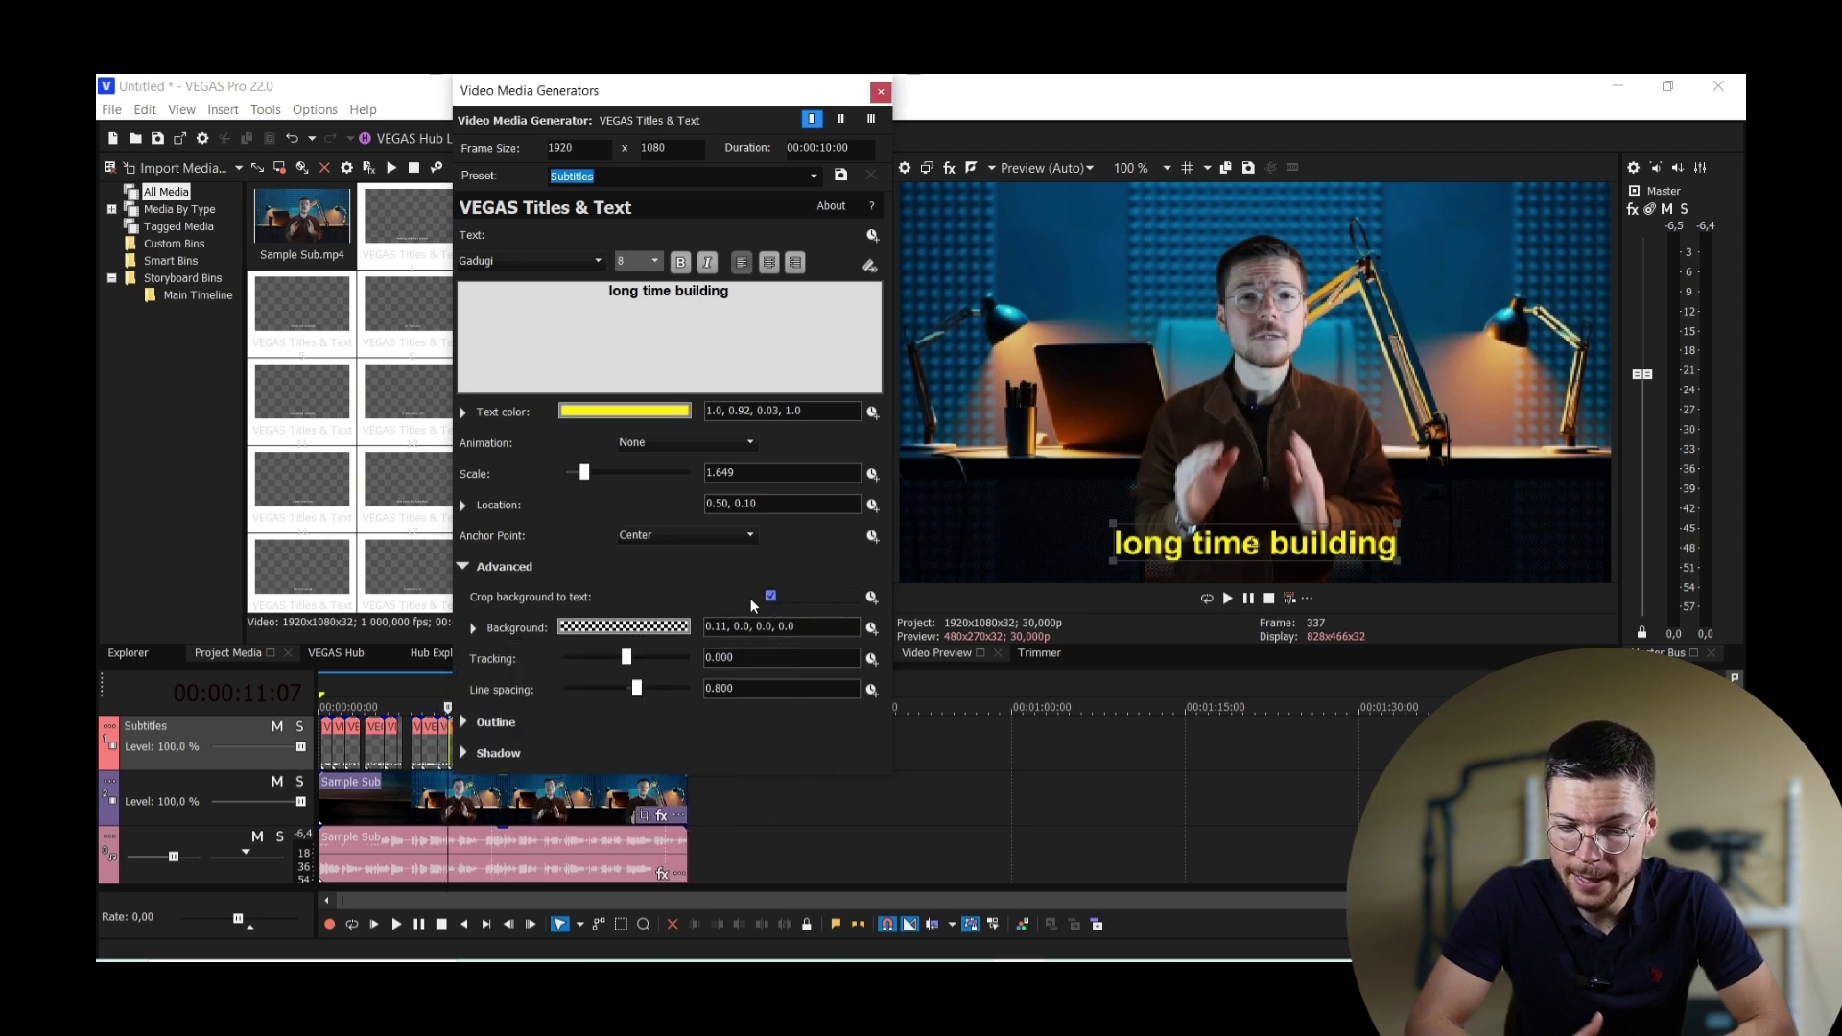
pyautogui.click(468, 722)
pyautogui.moveTo(575, 752); pyautogui.dragTo(596, 751)
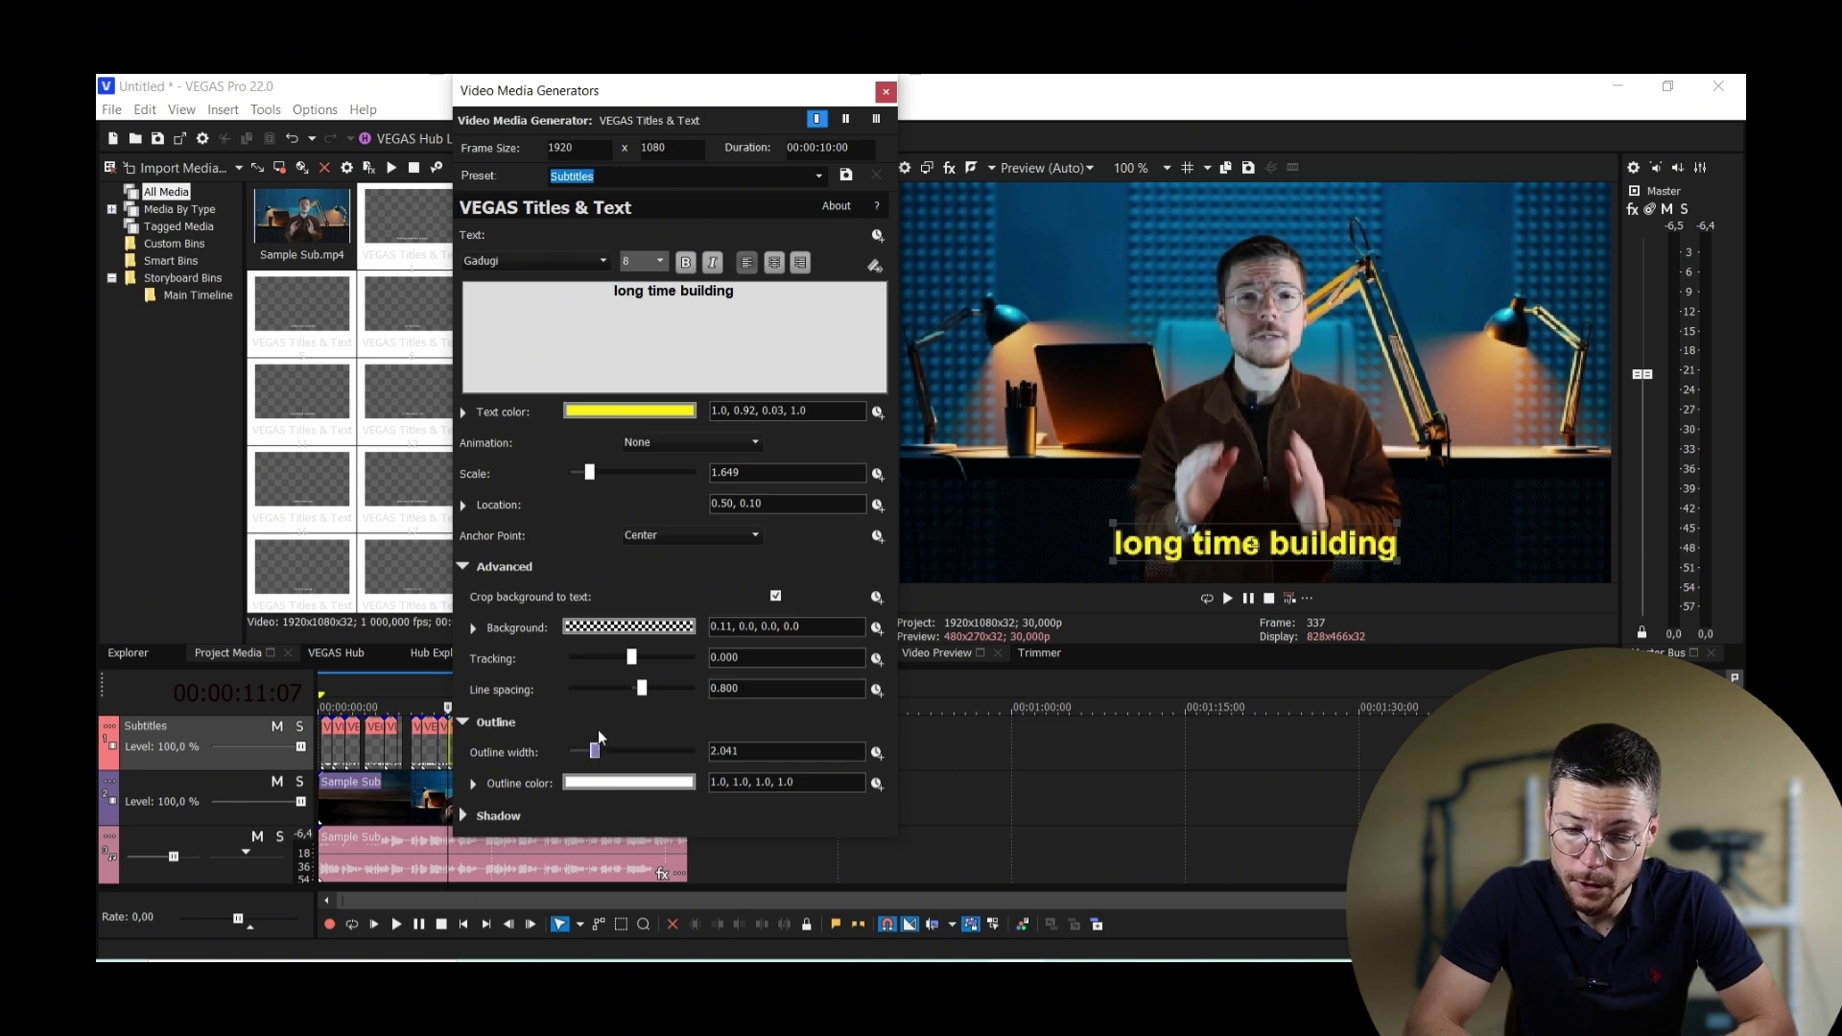
pyautogui.click(464, 722)
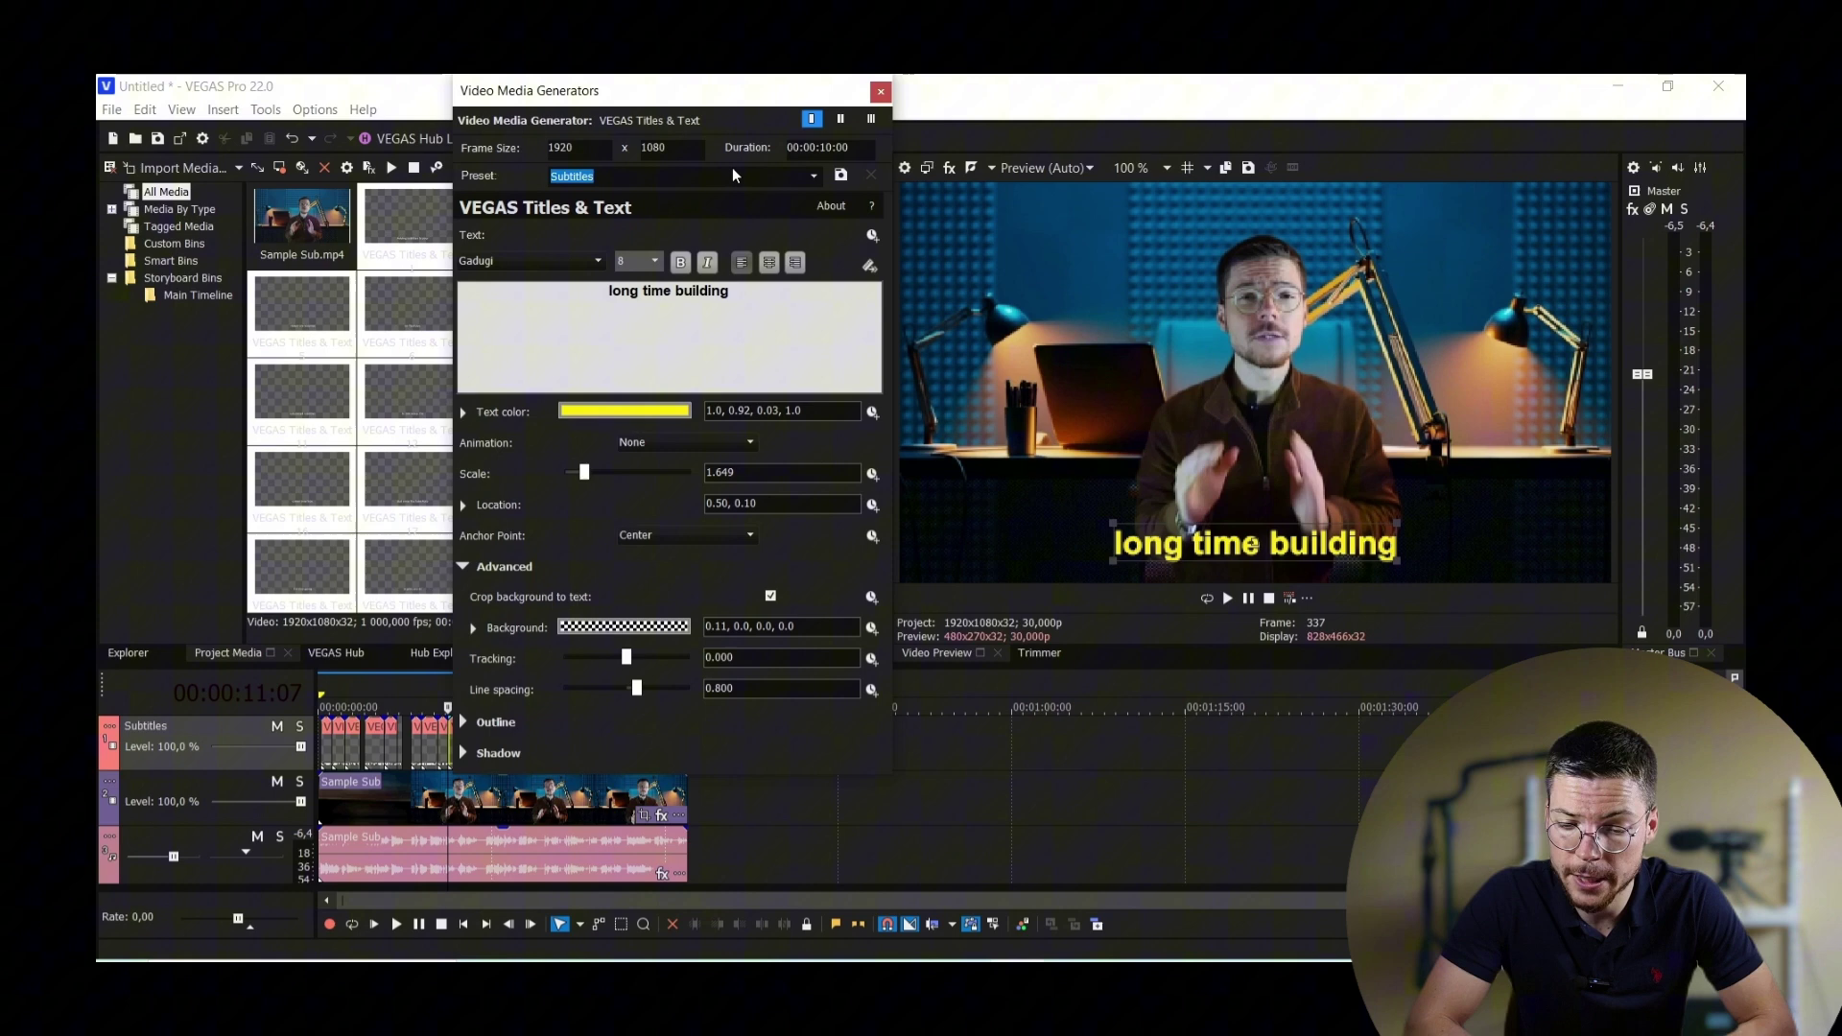
pyautogui.click(638, 182)
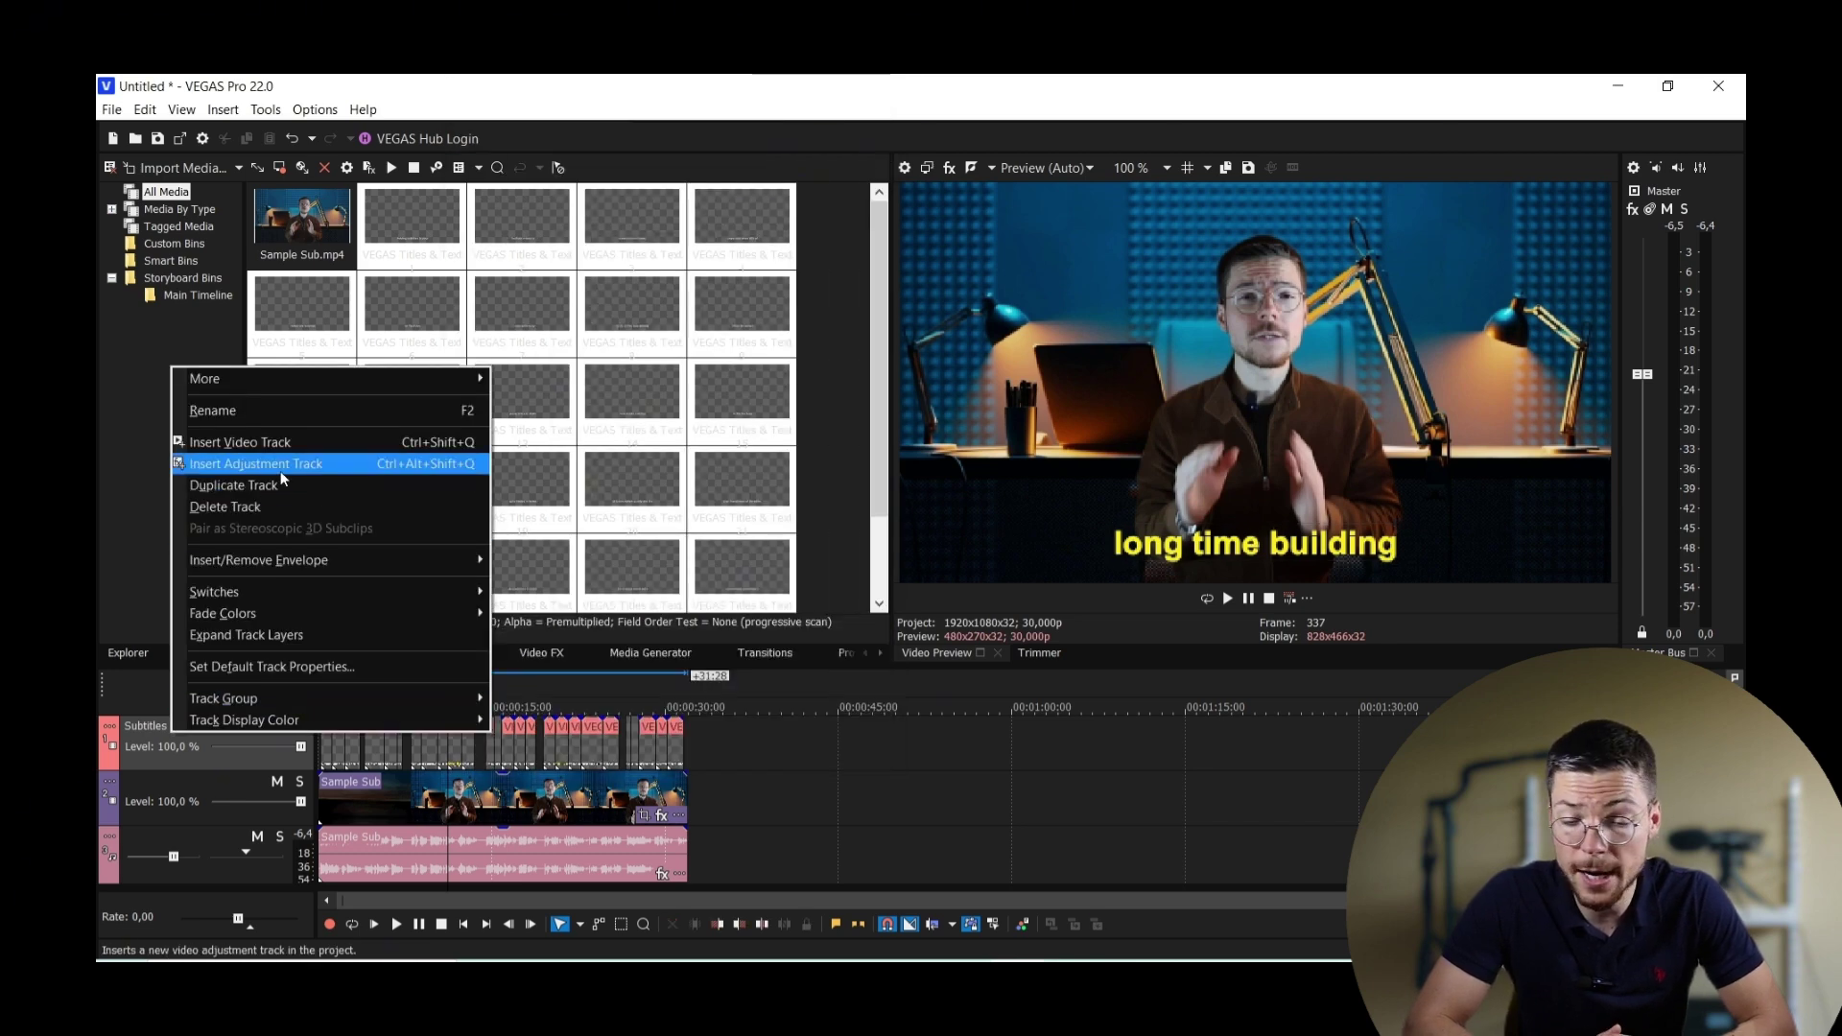
# Delete the old Subtitles track and start inserting subtitles with the Subtitles Style 1 preset
pyautogui.click(285, 506)
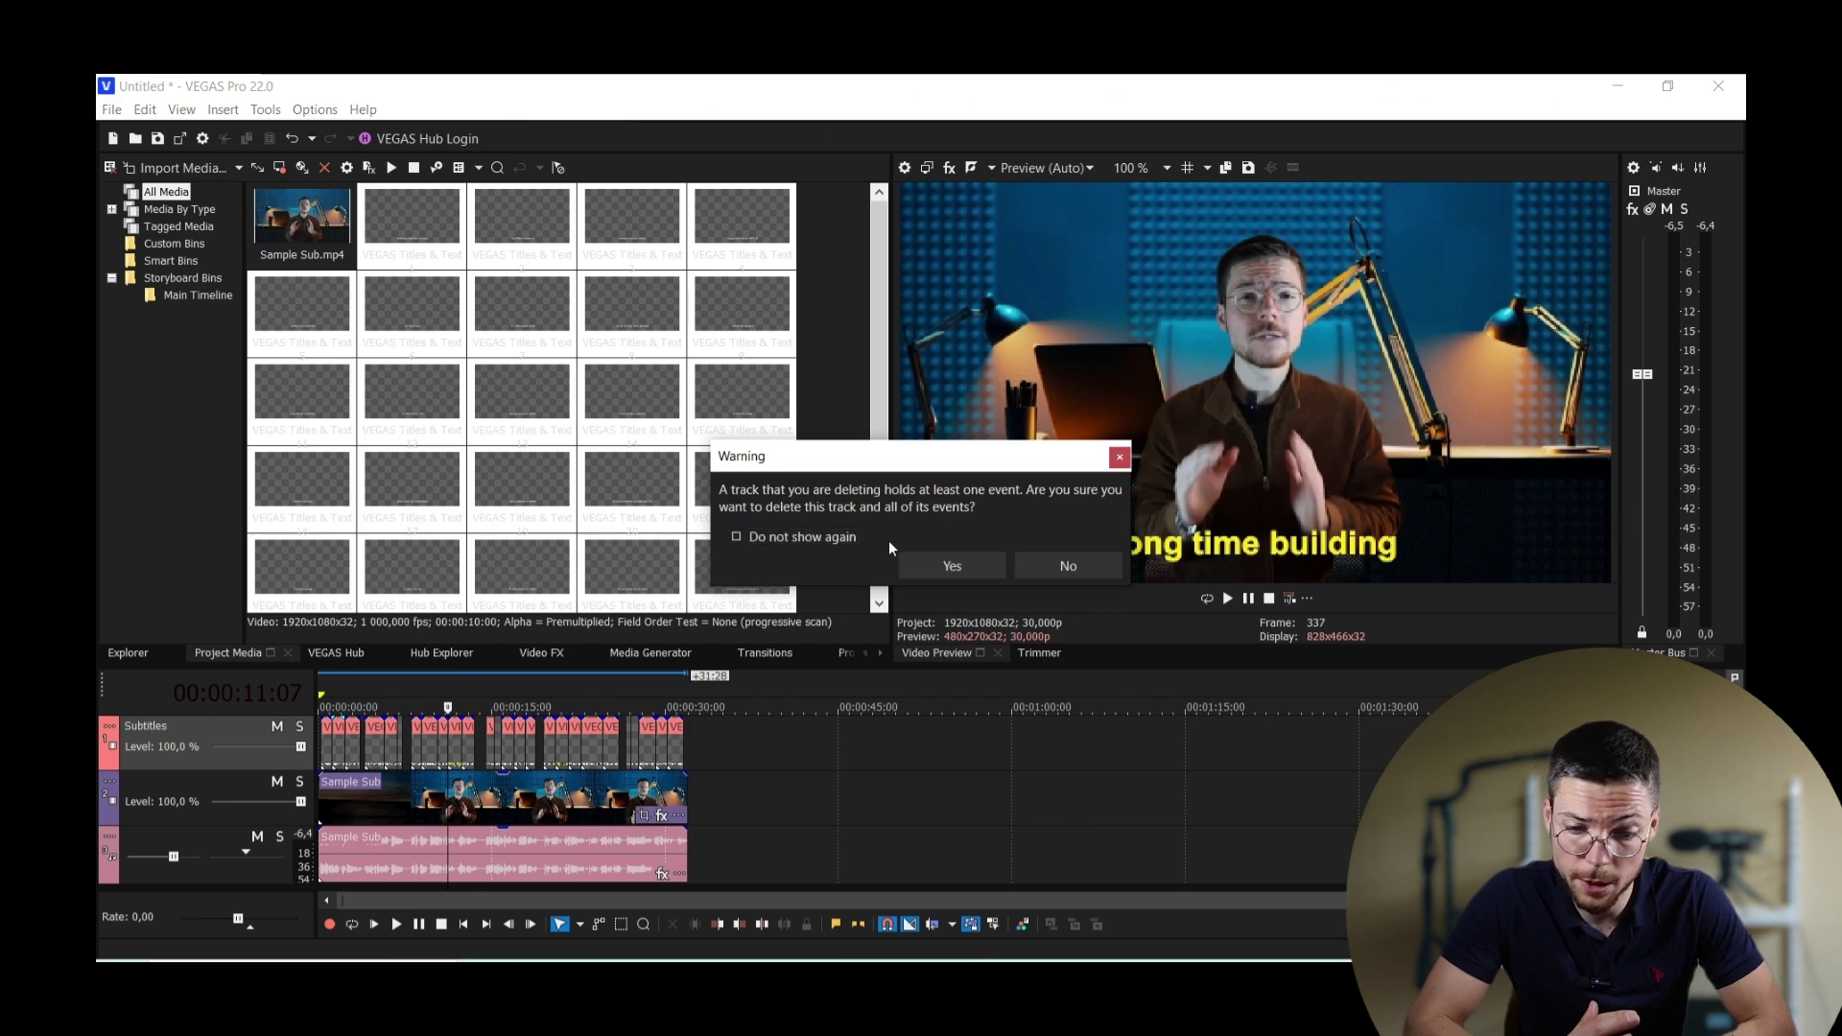
pyautogui.click(939, 562)
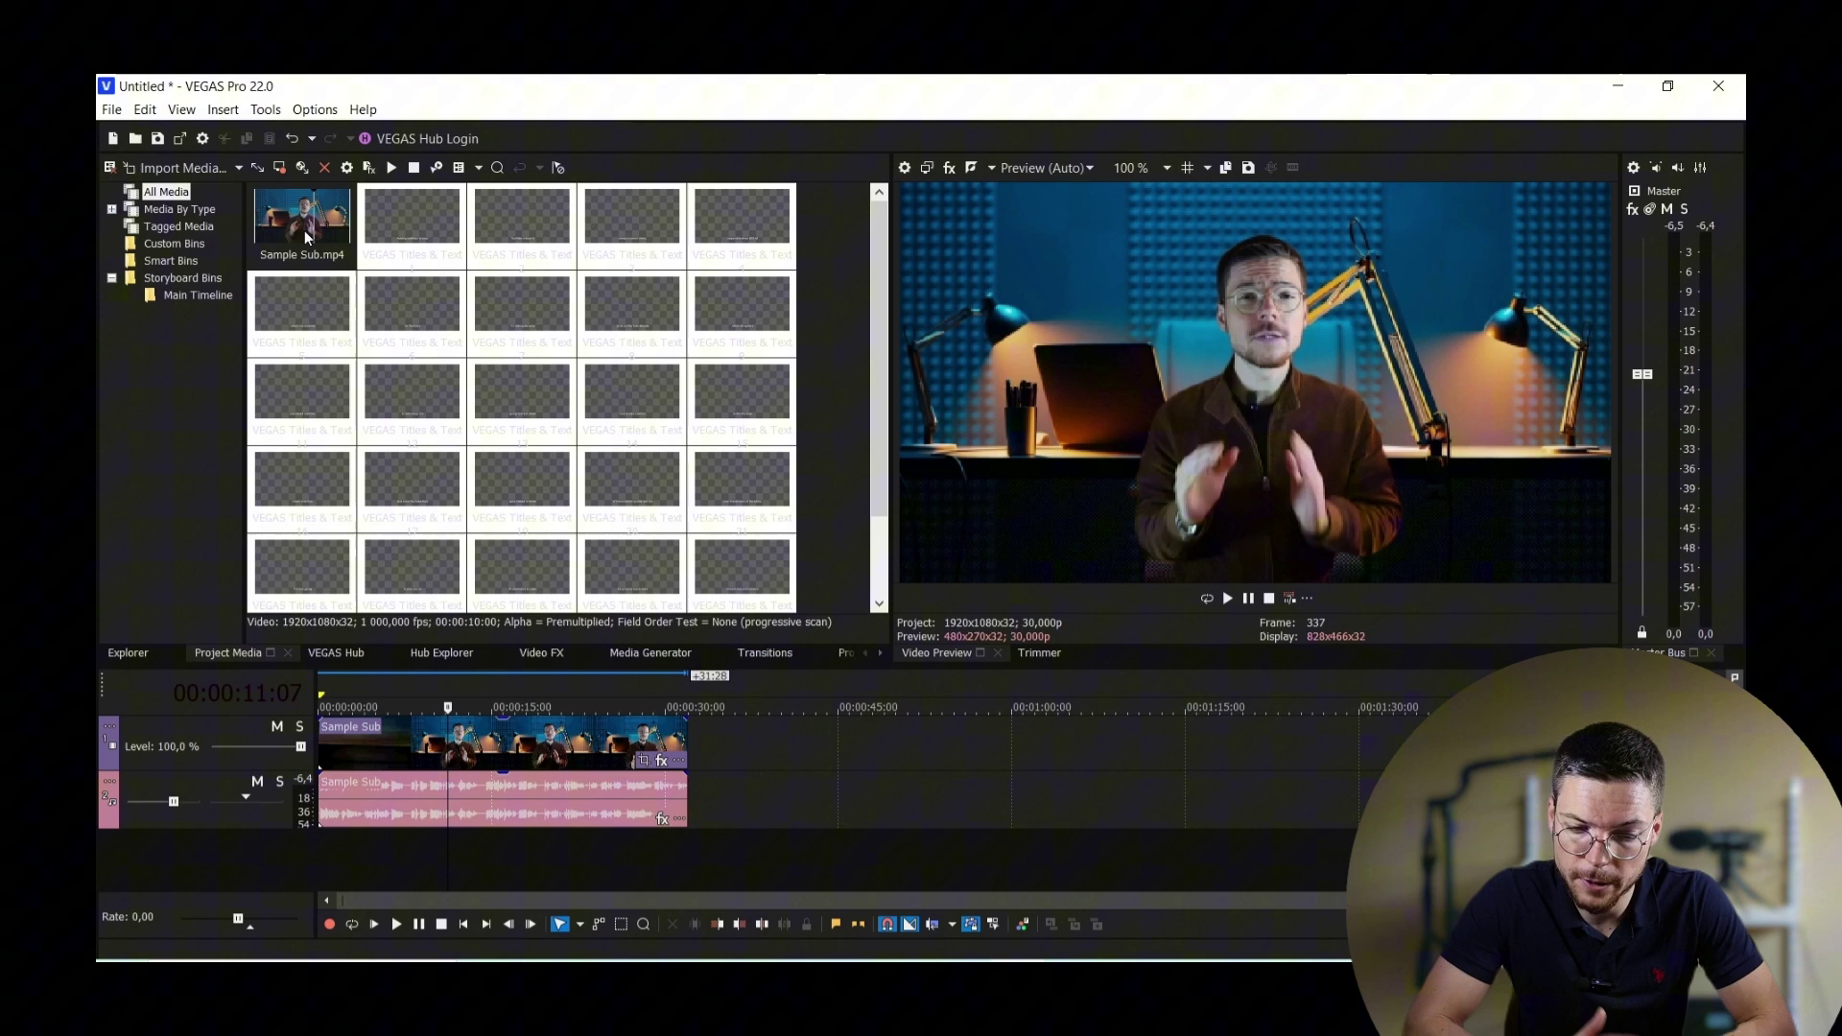
pyautogui.click(223, 109)
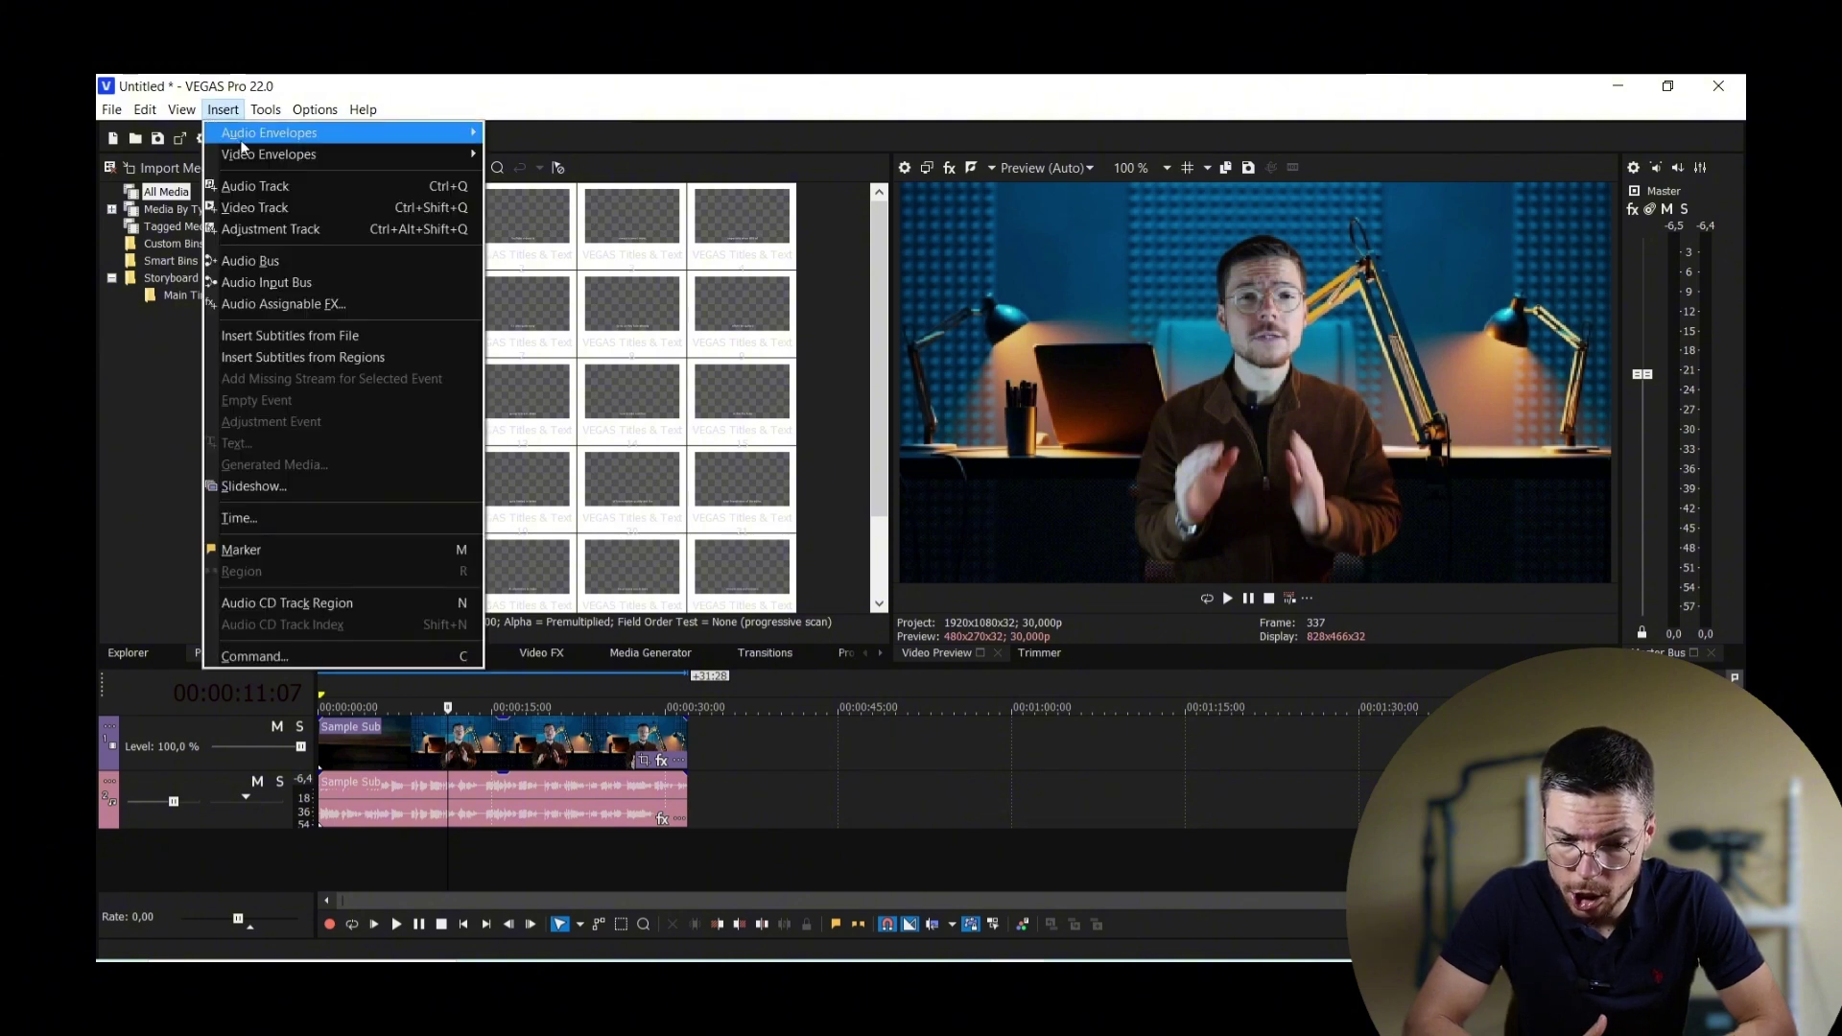
pyautogui.click(373, 337)
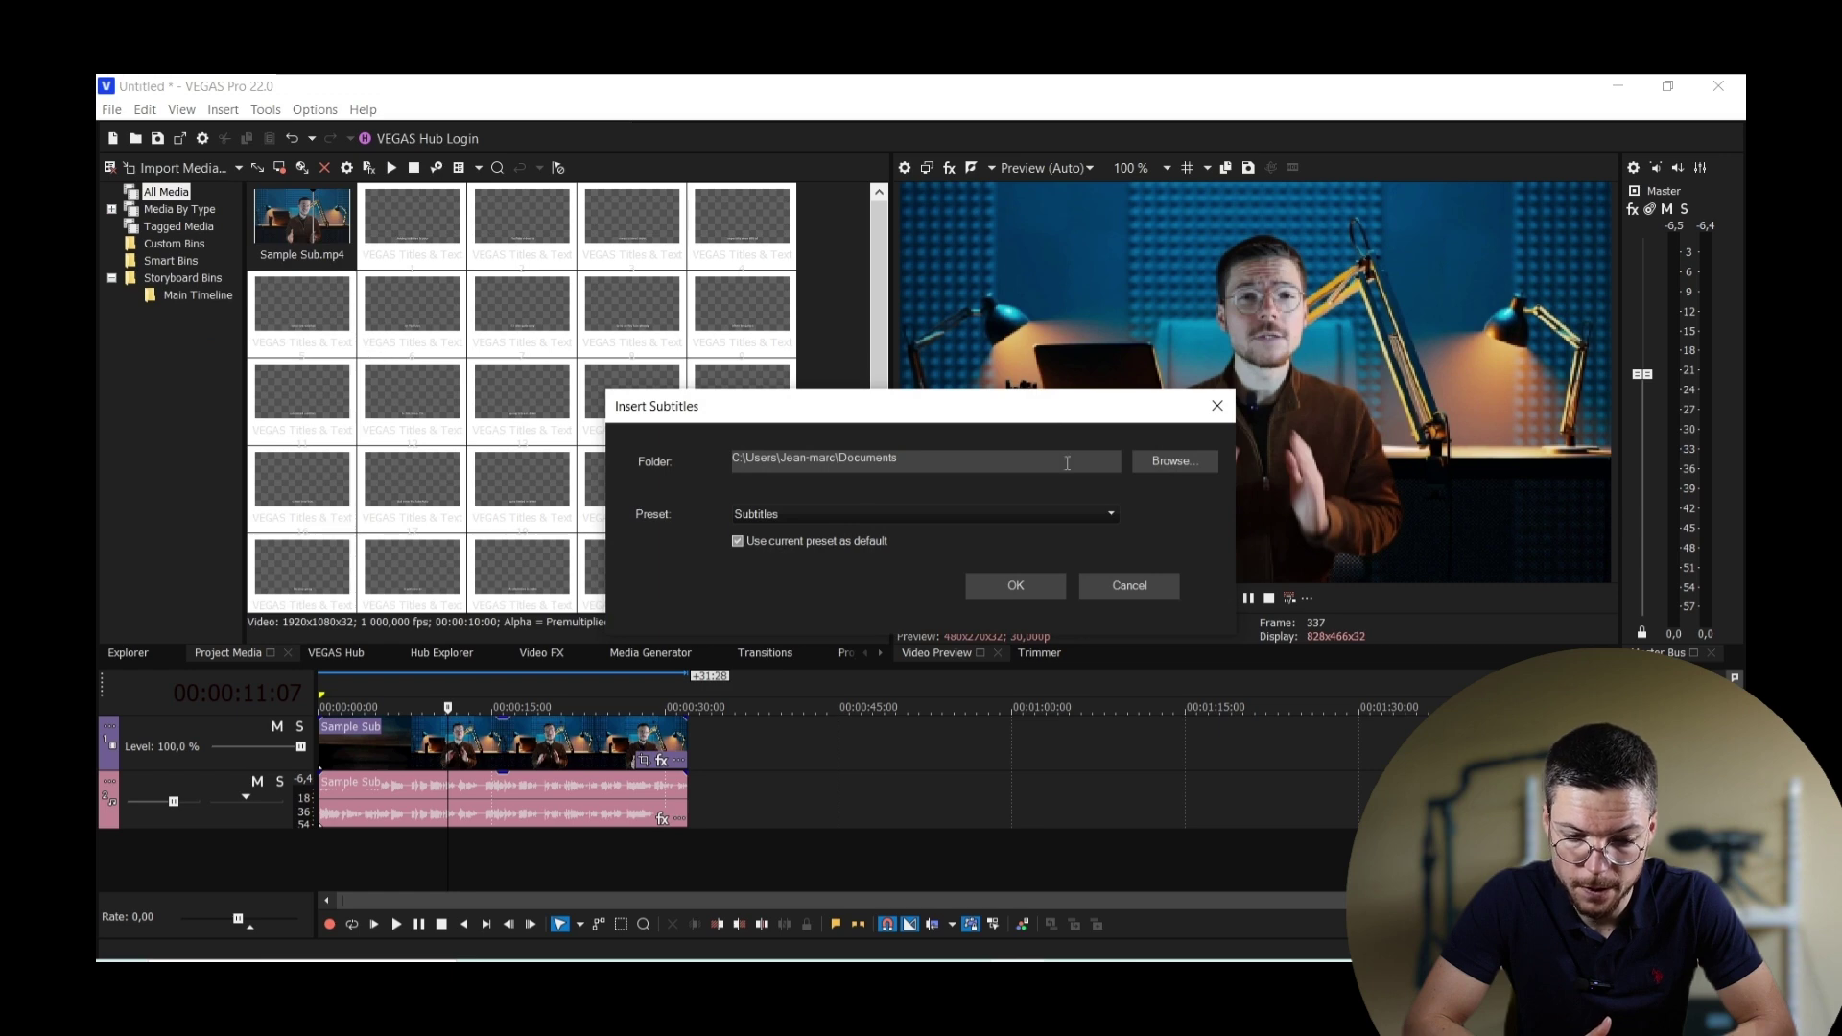
pyautogui.click(1103, 513)
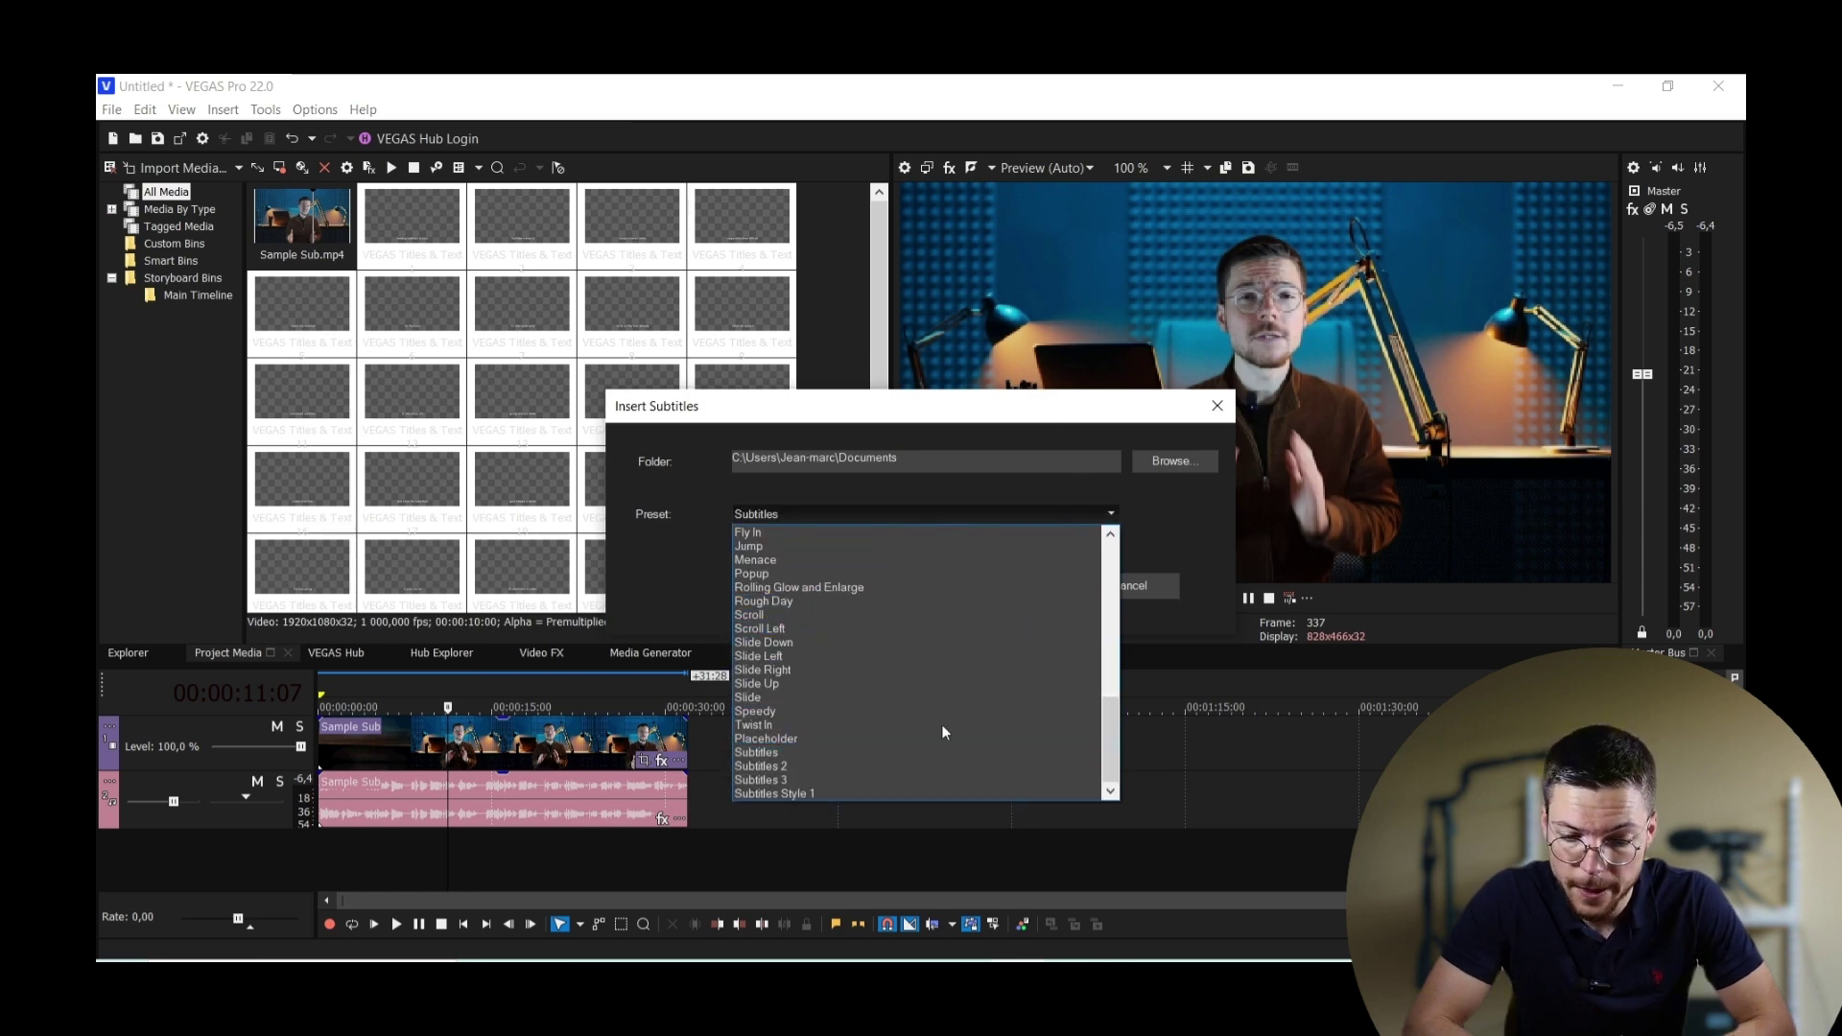
pyautogui.click(902, 793)
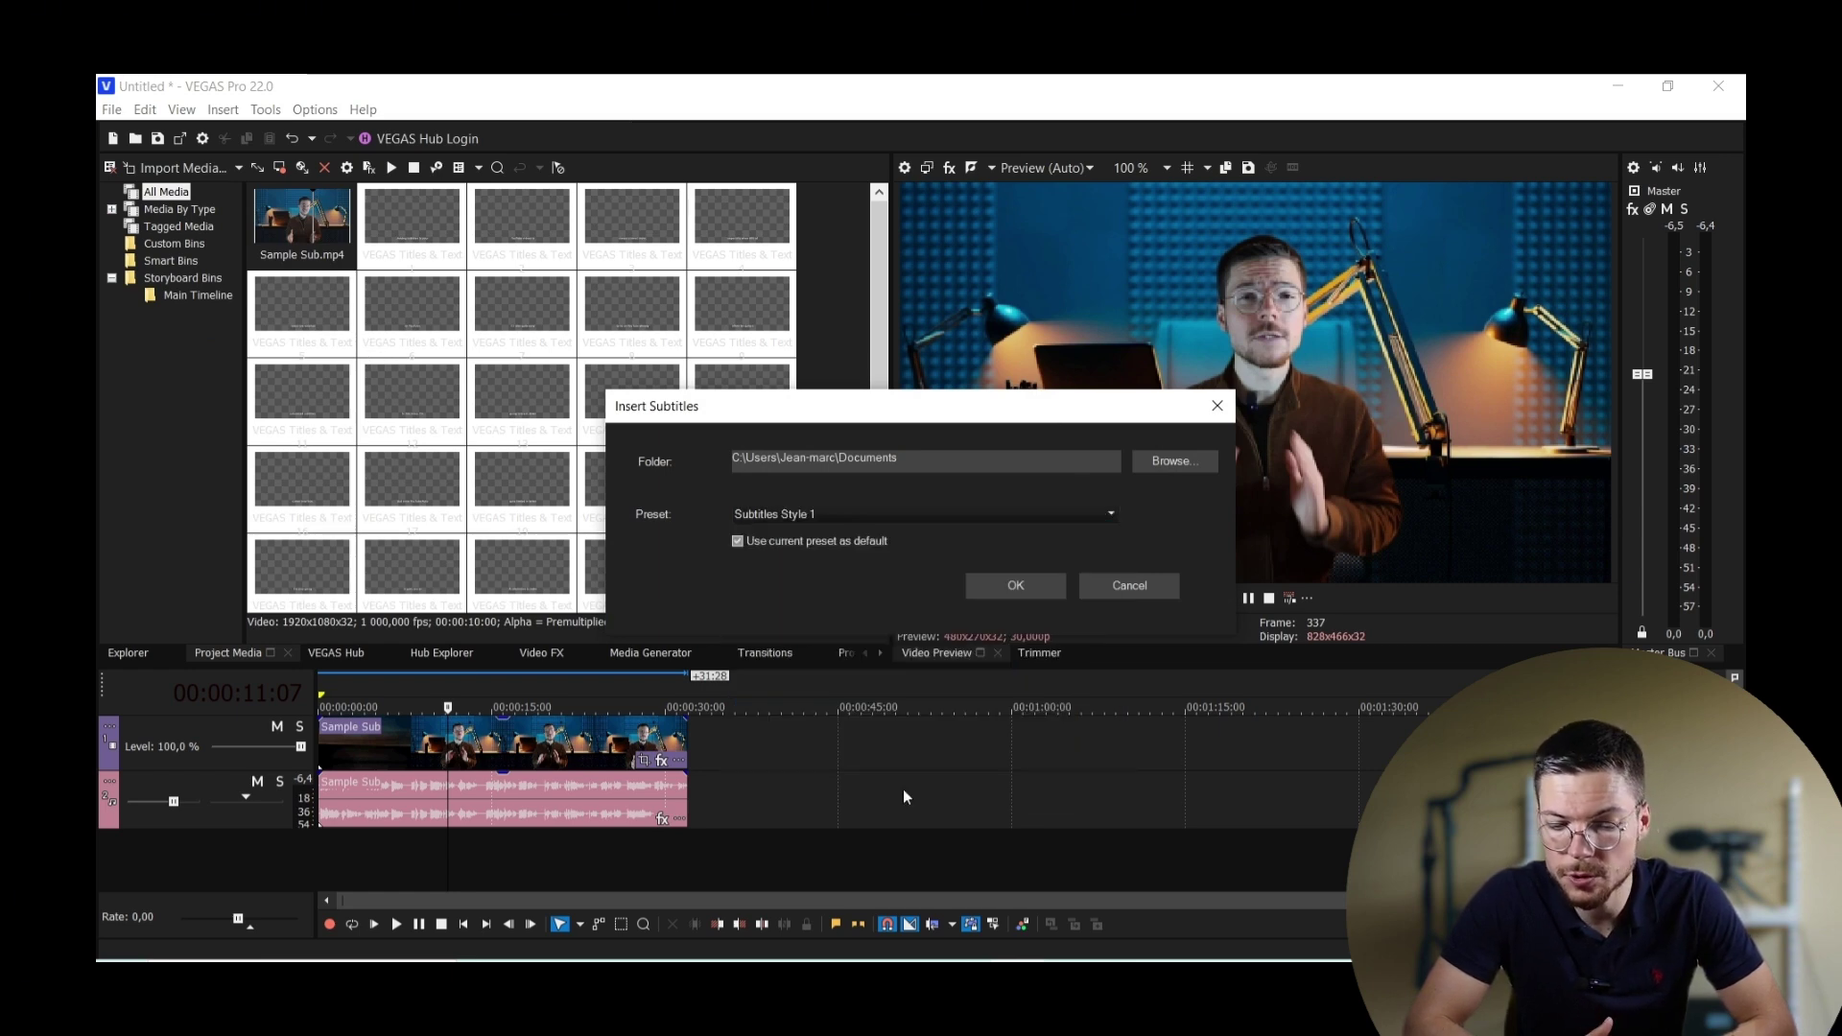
# Choose subtitles.srt via the SubRip file filter and import it onto the timeline
pyautogui.click(1155, 466)
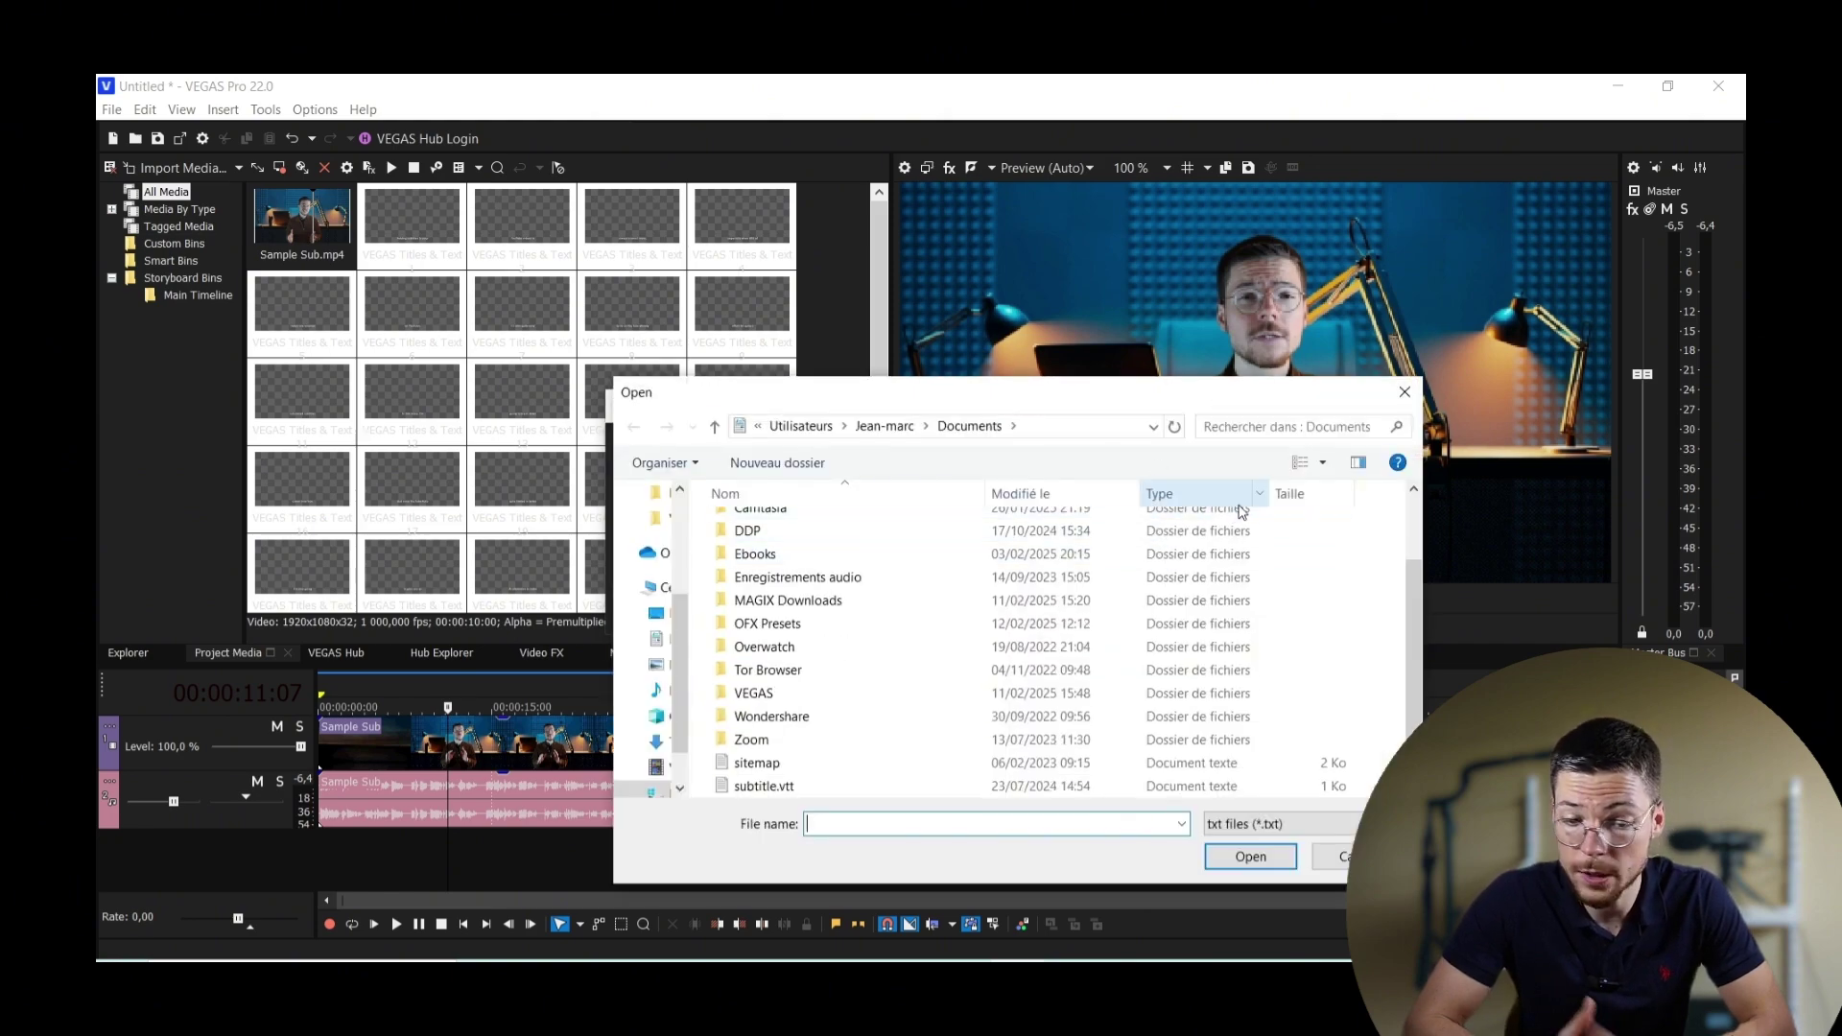
pyautogui.click(1266, 827)
pyautogui.click(1275, 881)
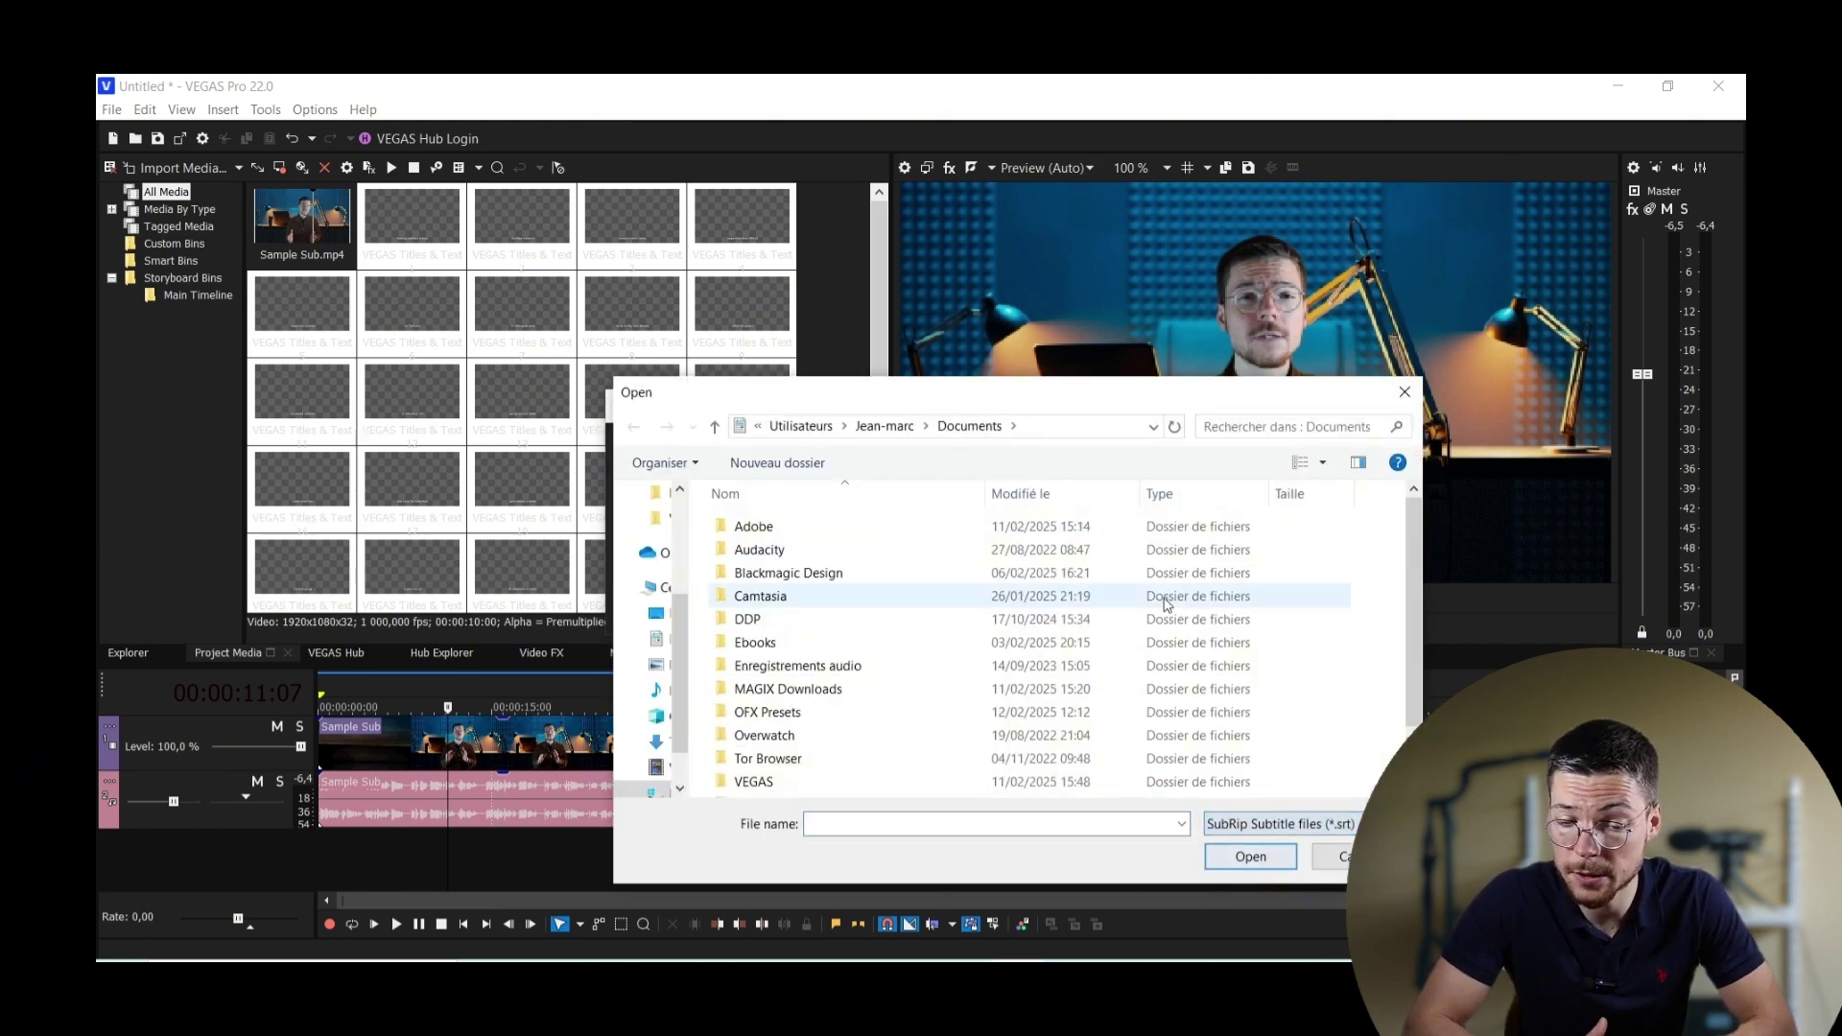
pyautogui.scroll(-5, 959, 672)
pyautogui.doubleClick(809, 779)
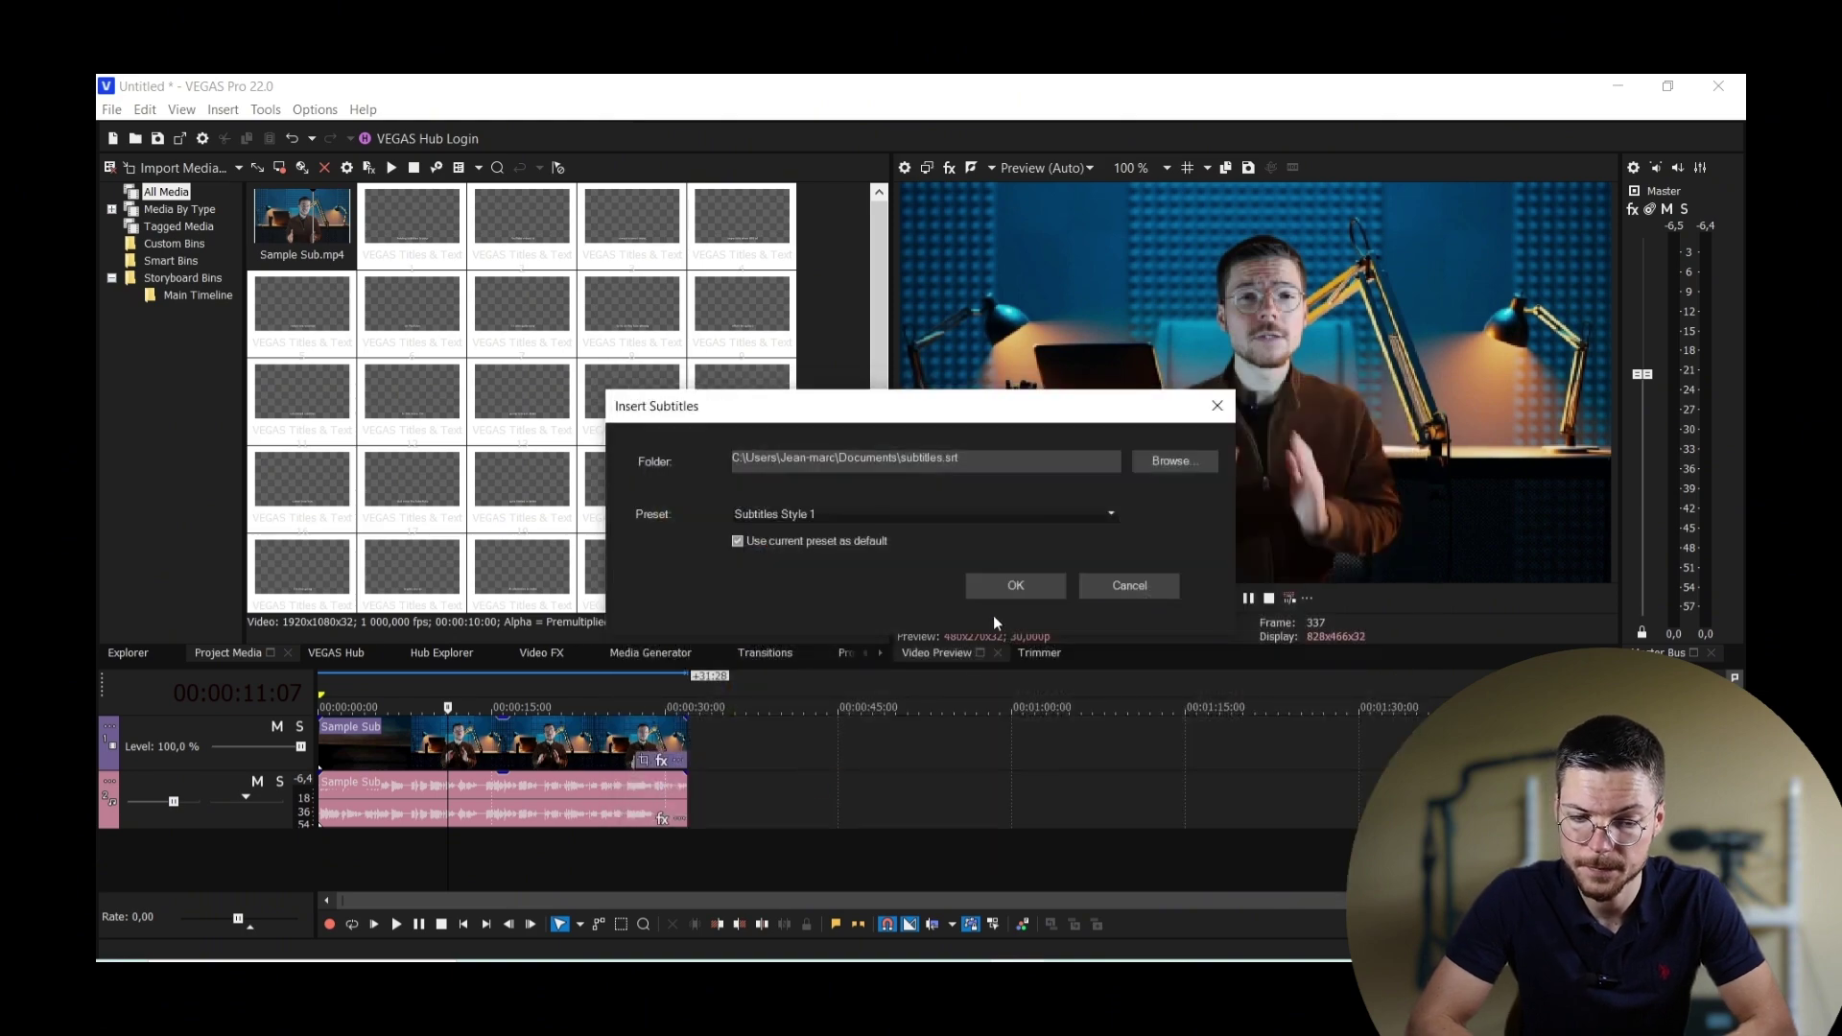
pyautogui.click(1015, 585)
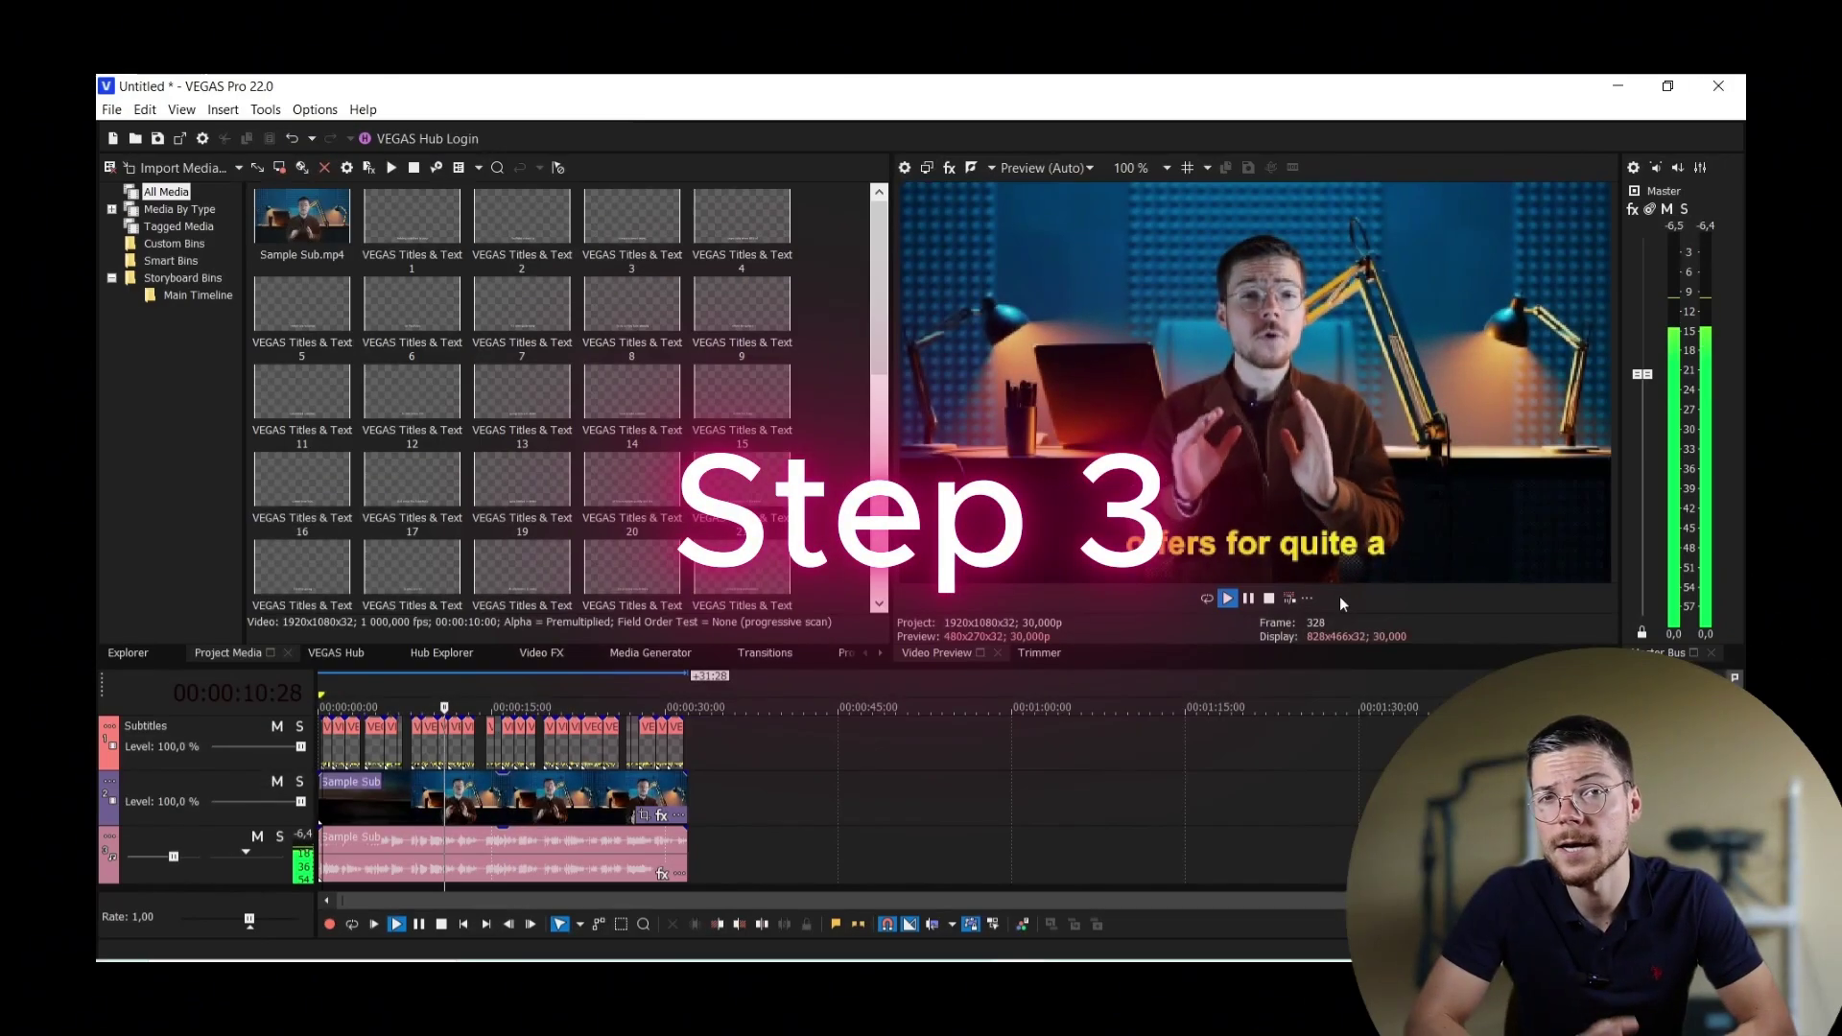
# Preview briefly, then render the project with the MAGIX HEVC/AAC MP4 Internet HD 1080p template
pyautogui.click(1226, 598)
pyautogui.click(1249, 599)
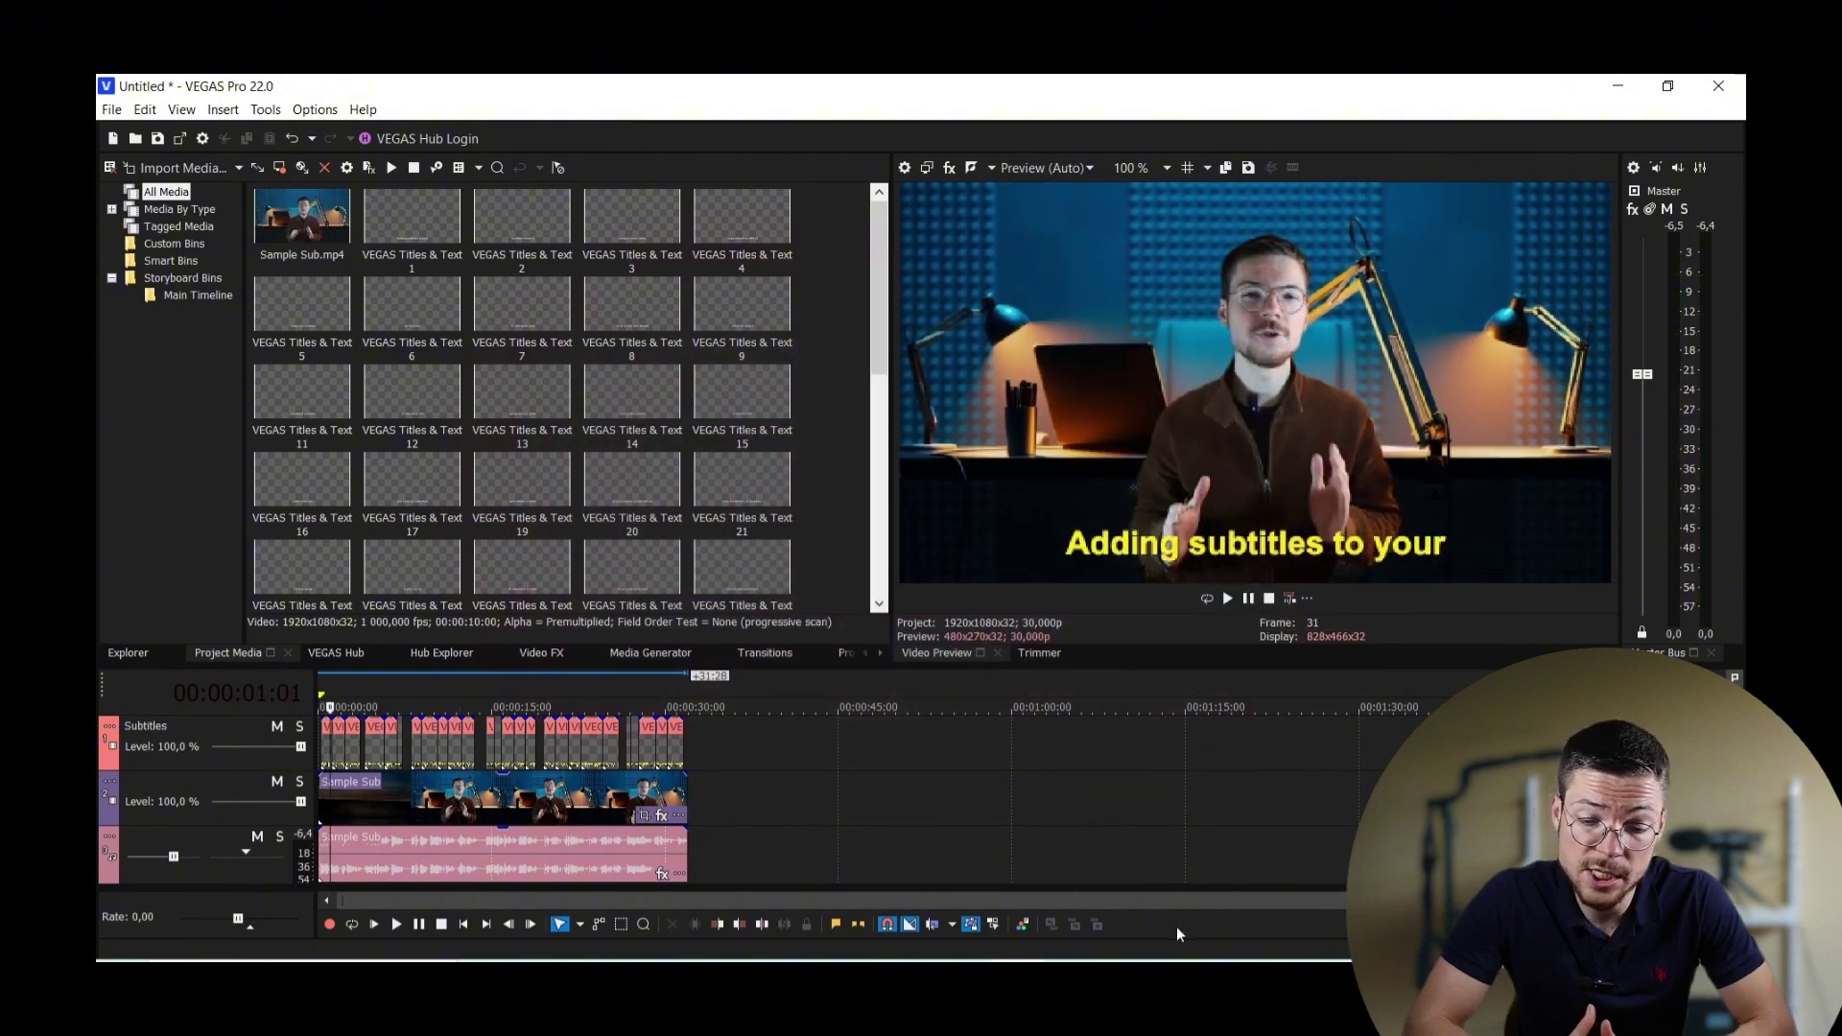
pyautogui.click(180, 140)
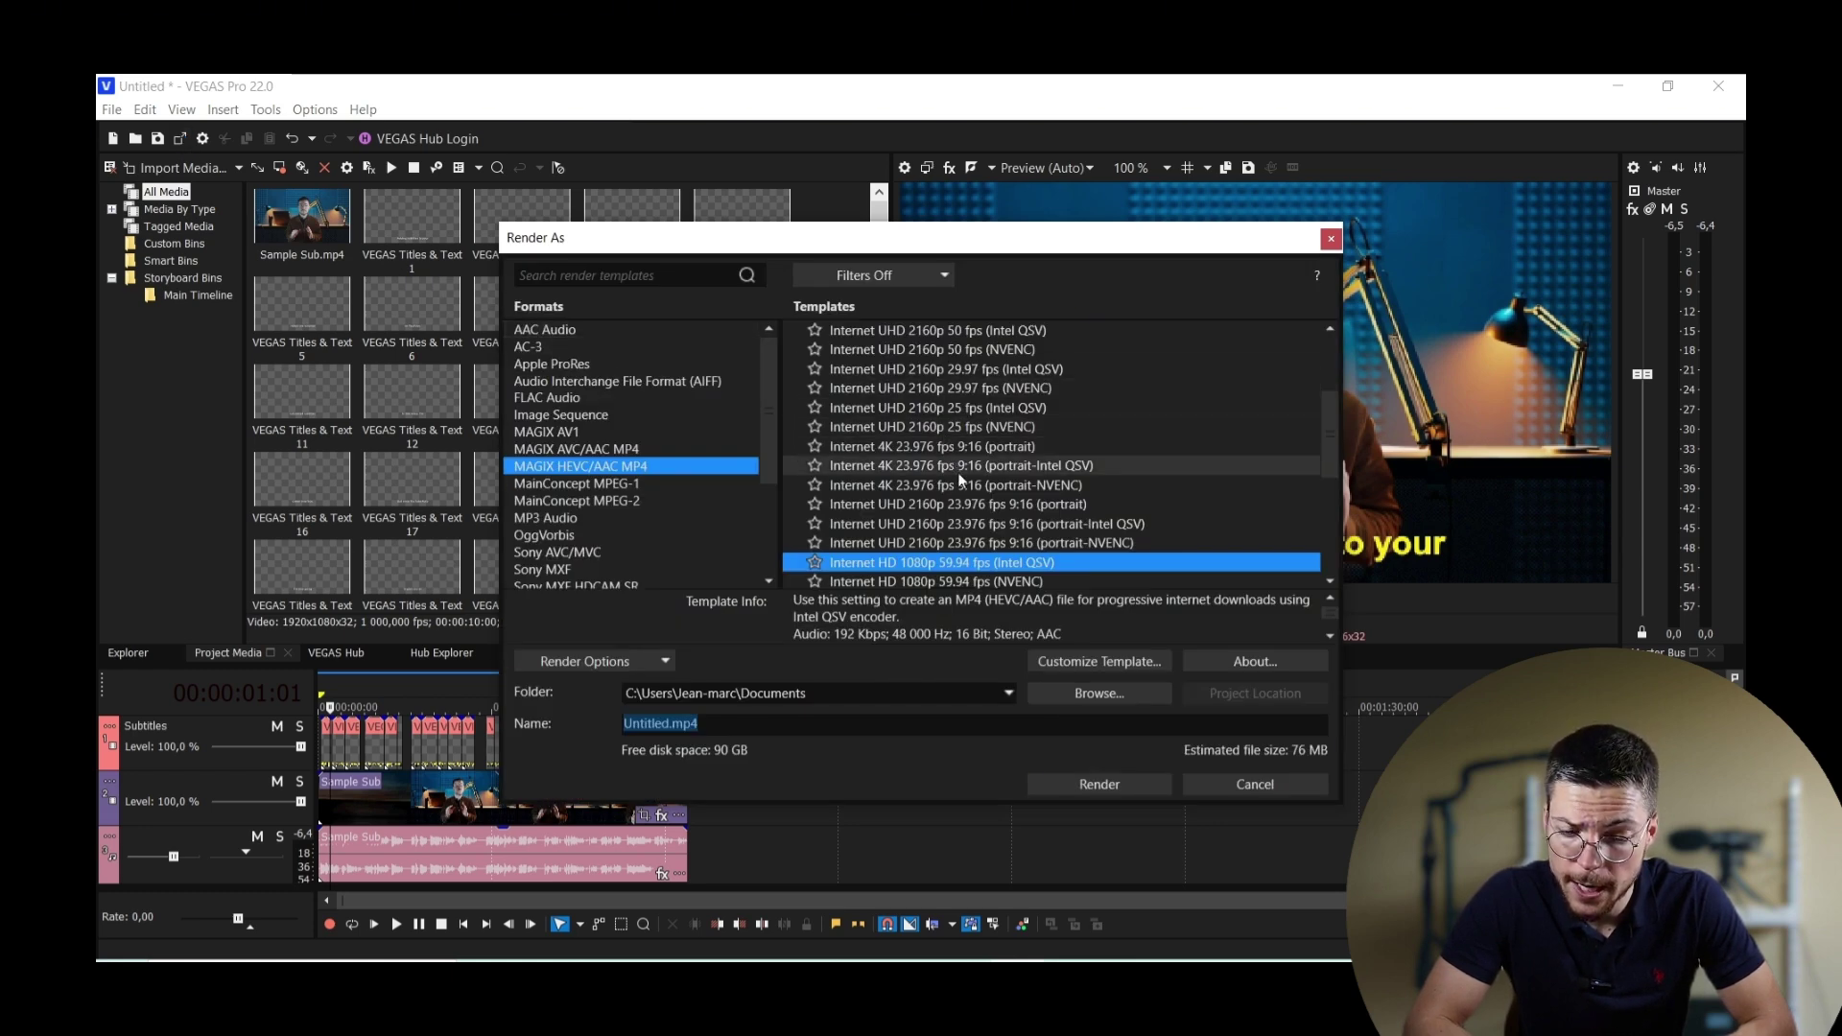
pyautogui.click(1141, 786)
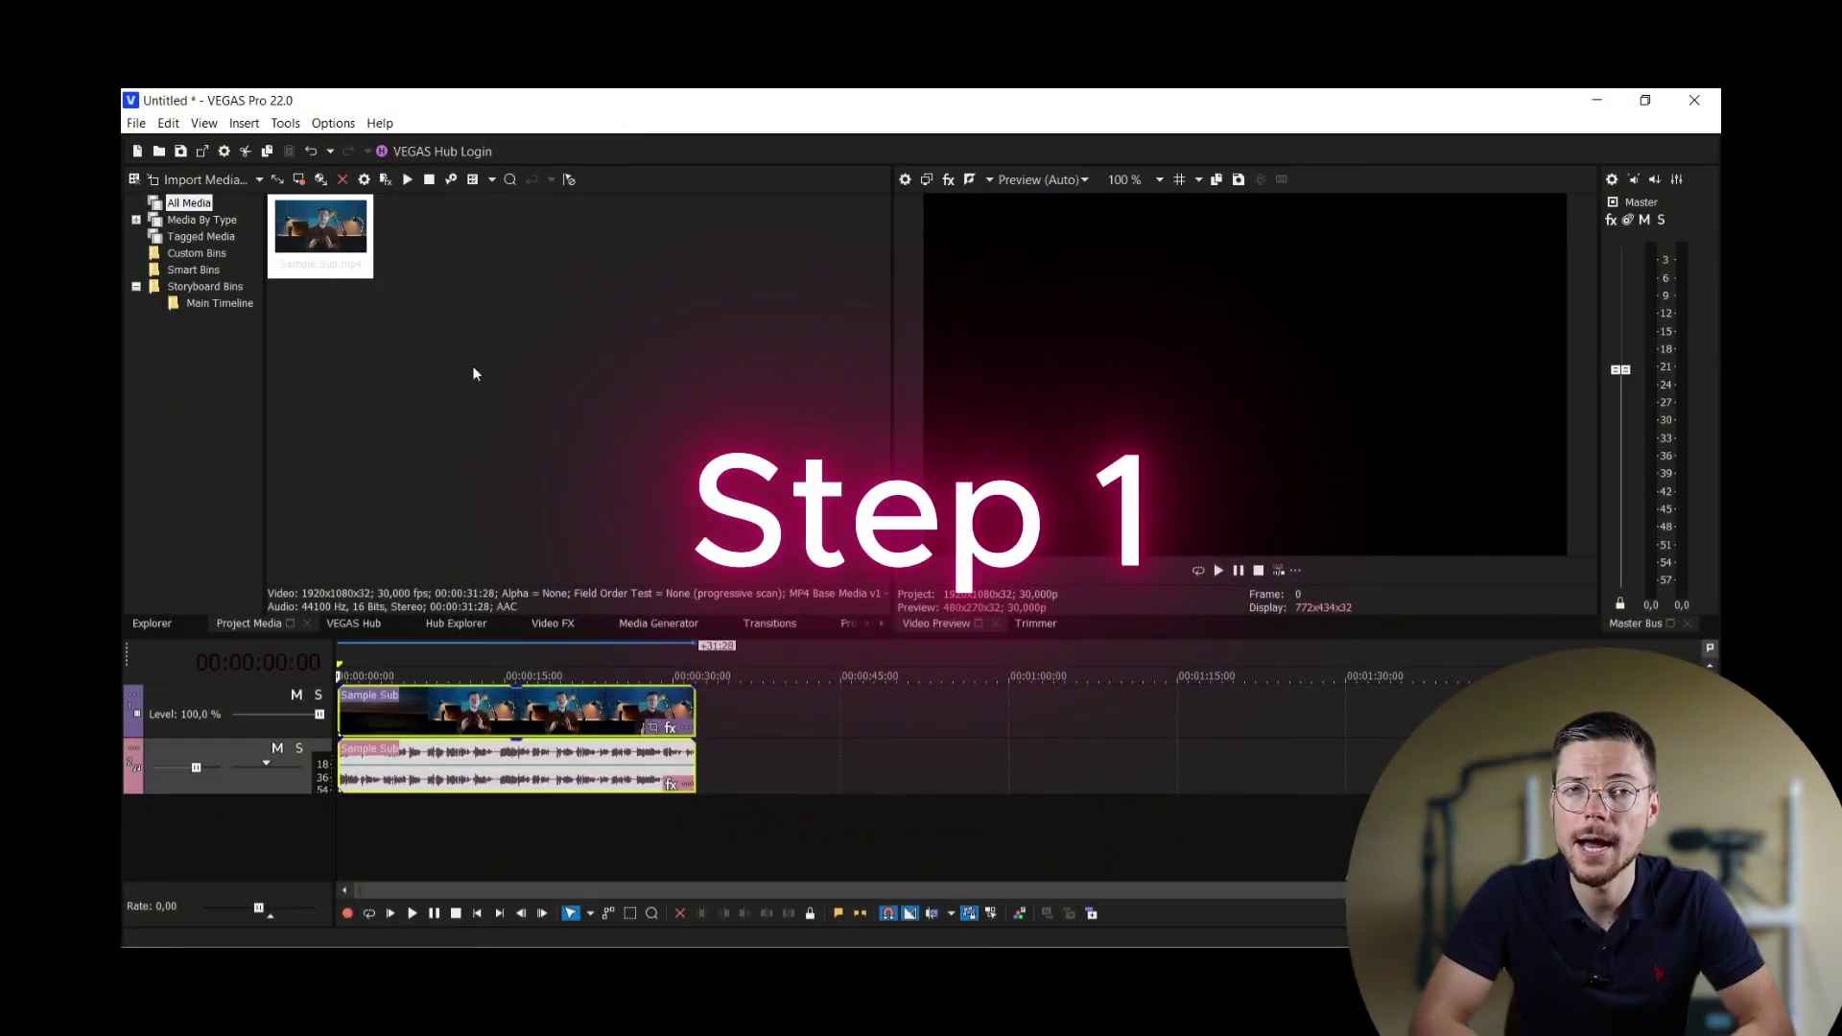
# Insert subtitles from subtitles.srt using the SubRip filter and the Subtitles 3 preset
pyautogui.click(251, 124)
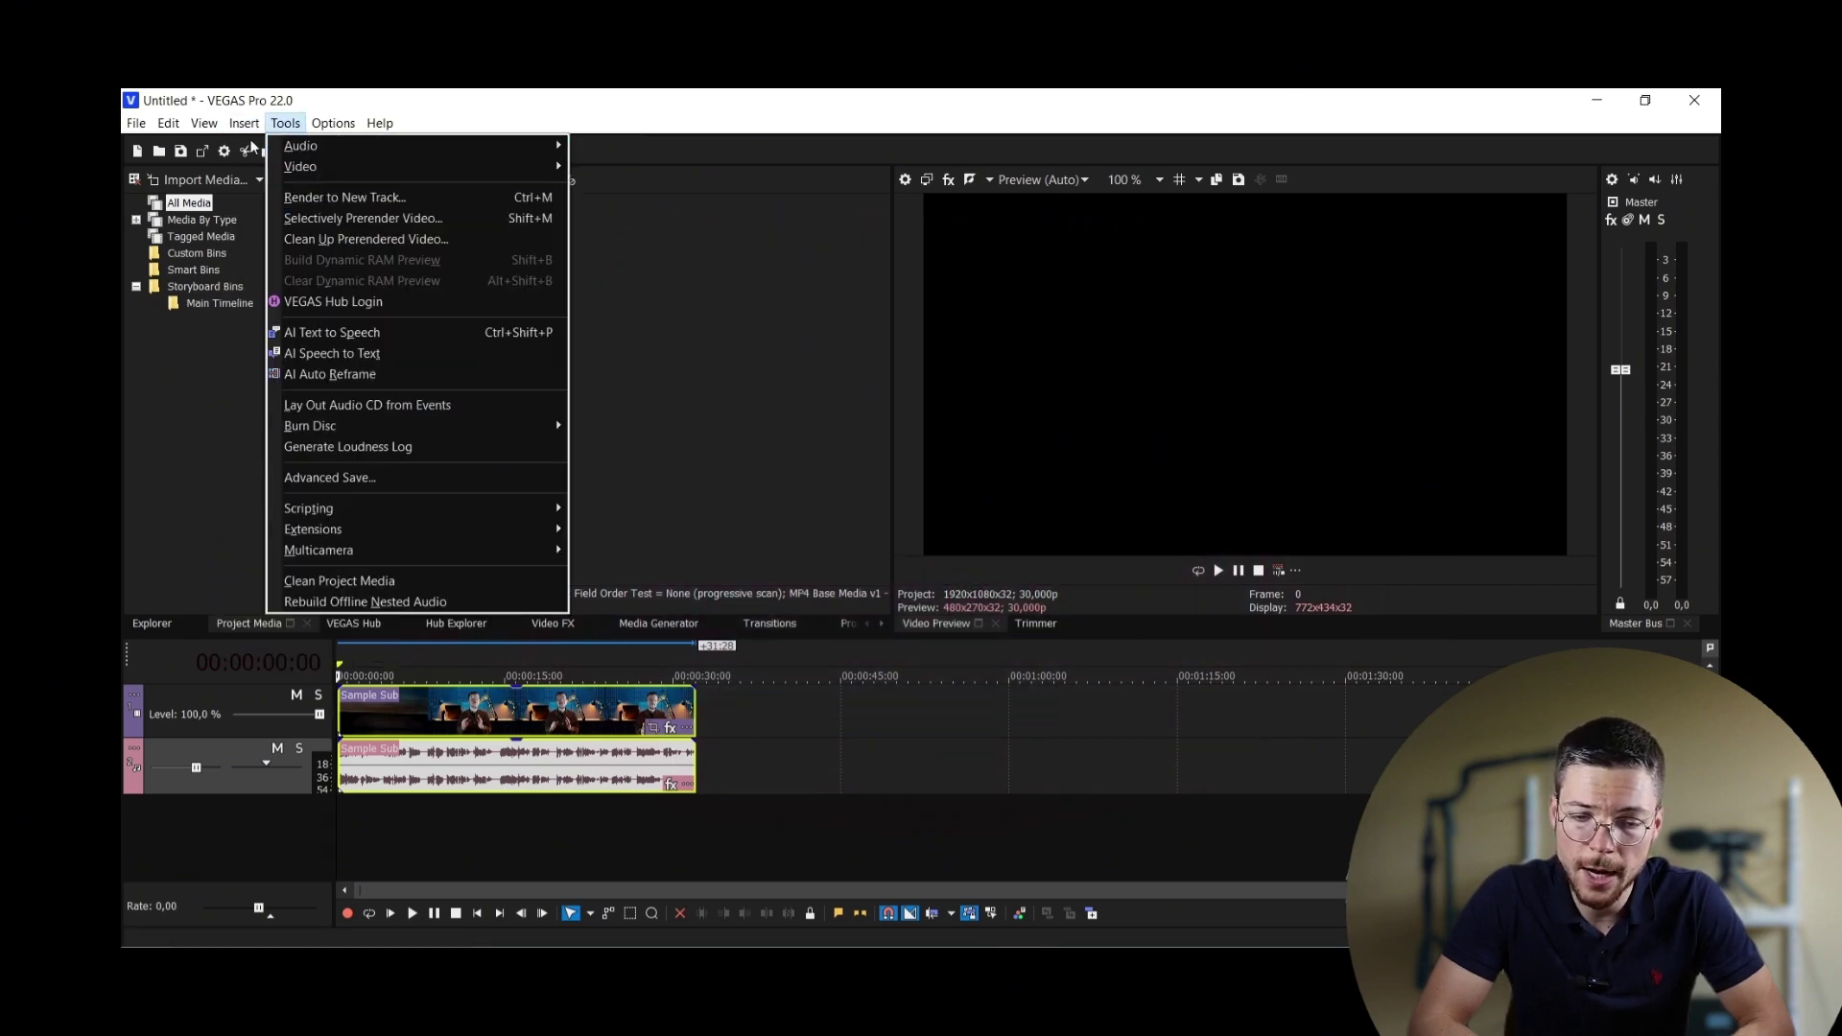
pyautogui.click(285, 123)
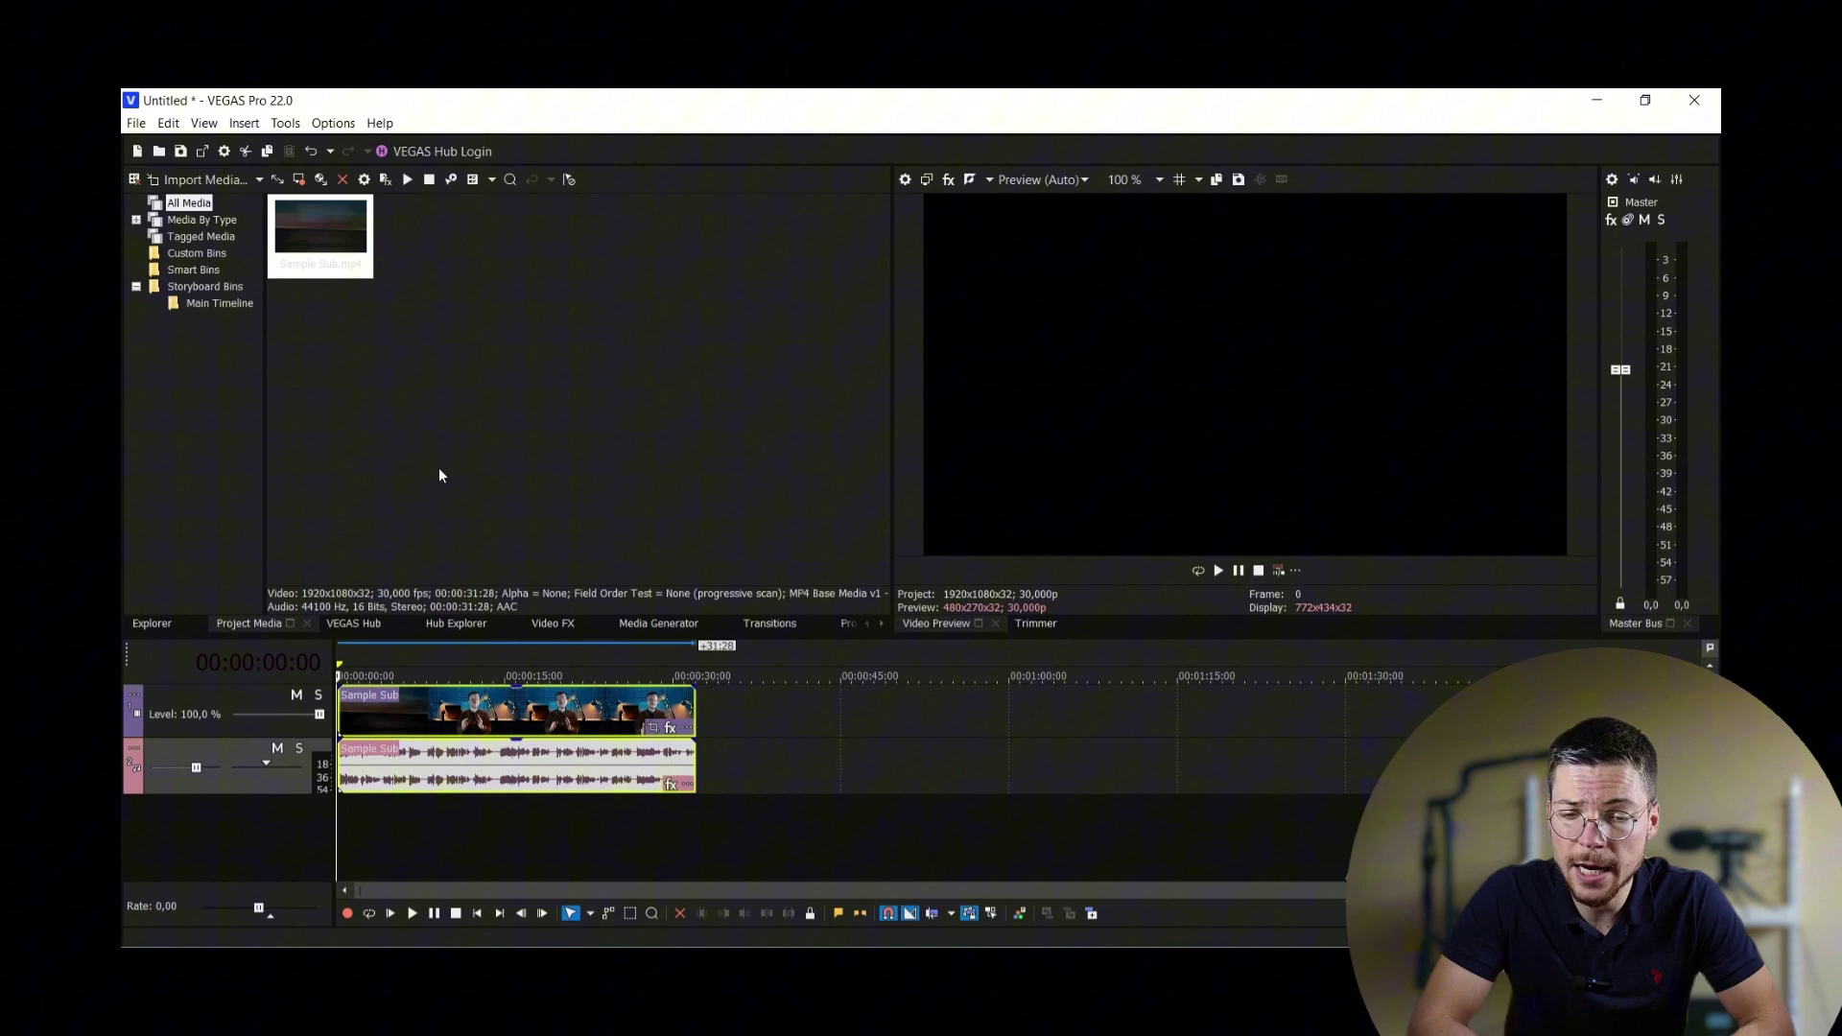
pyautogui.click(244, 123)
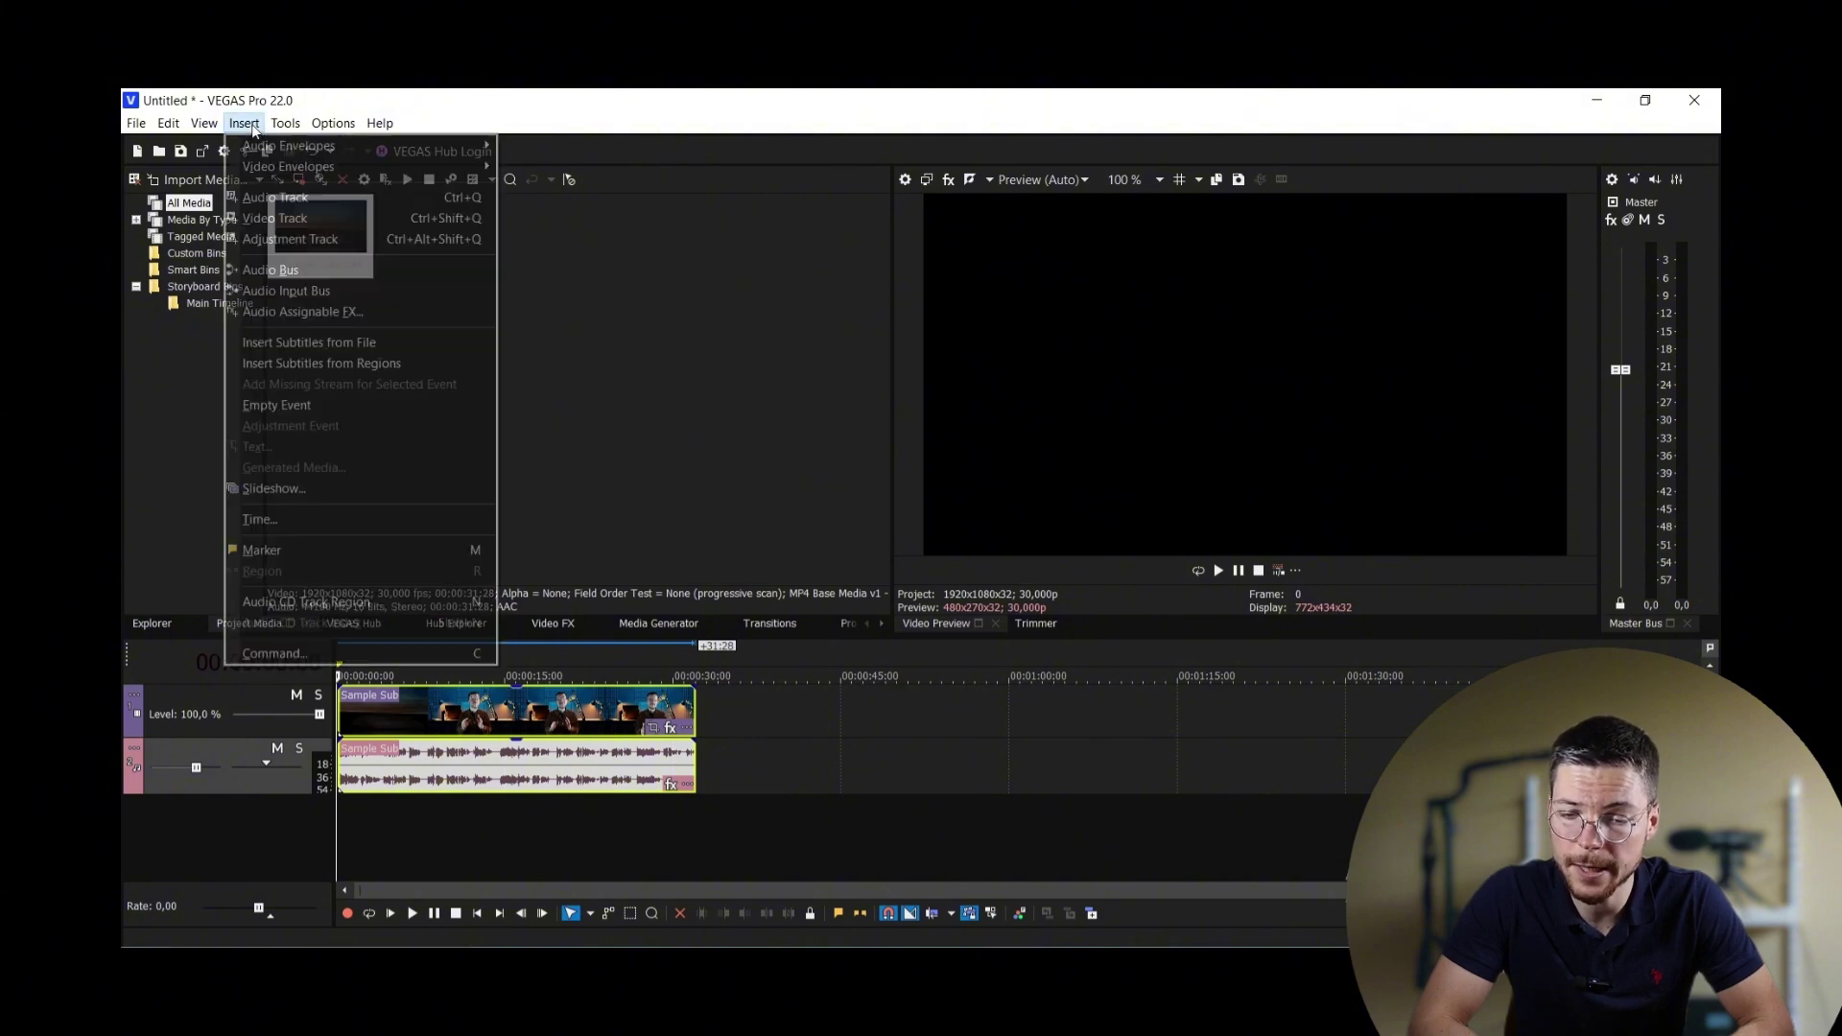
pyautogui.click(365, 343)
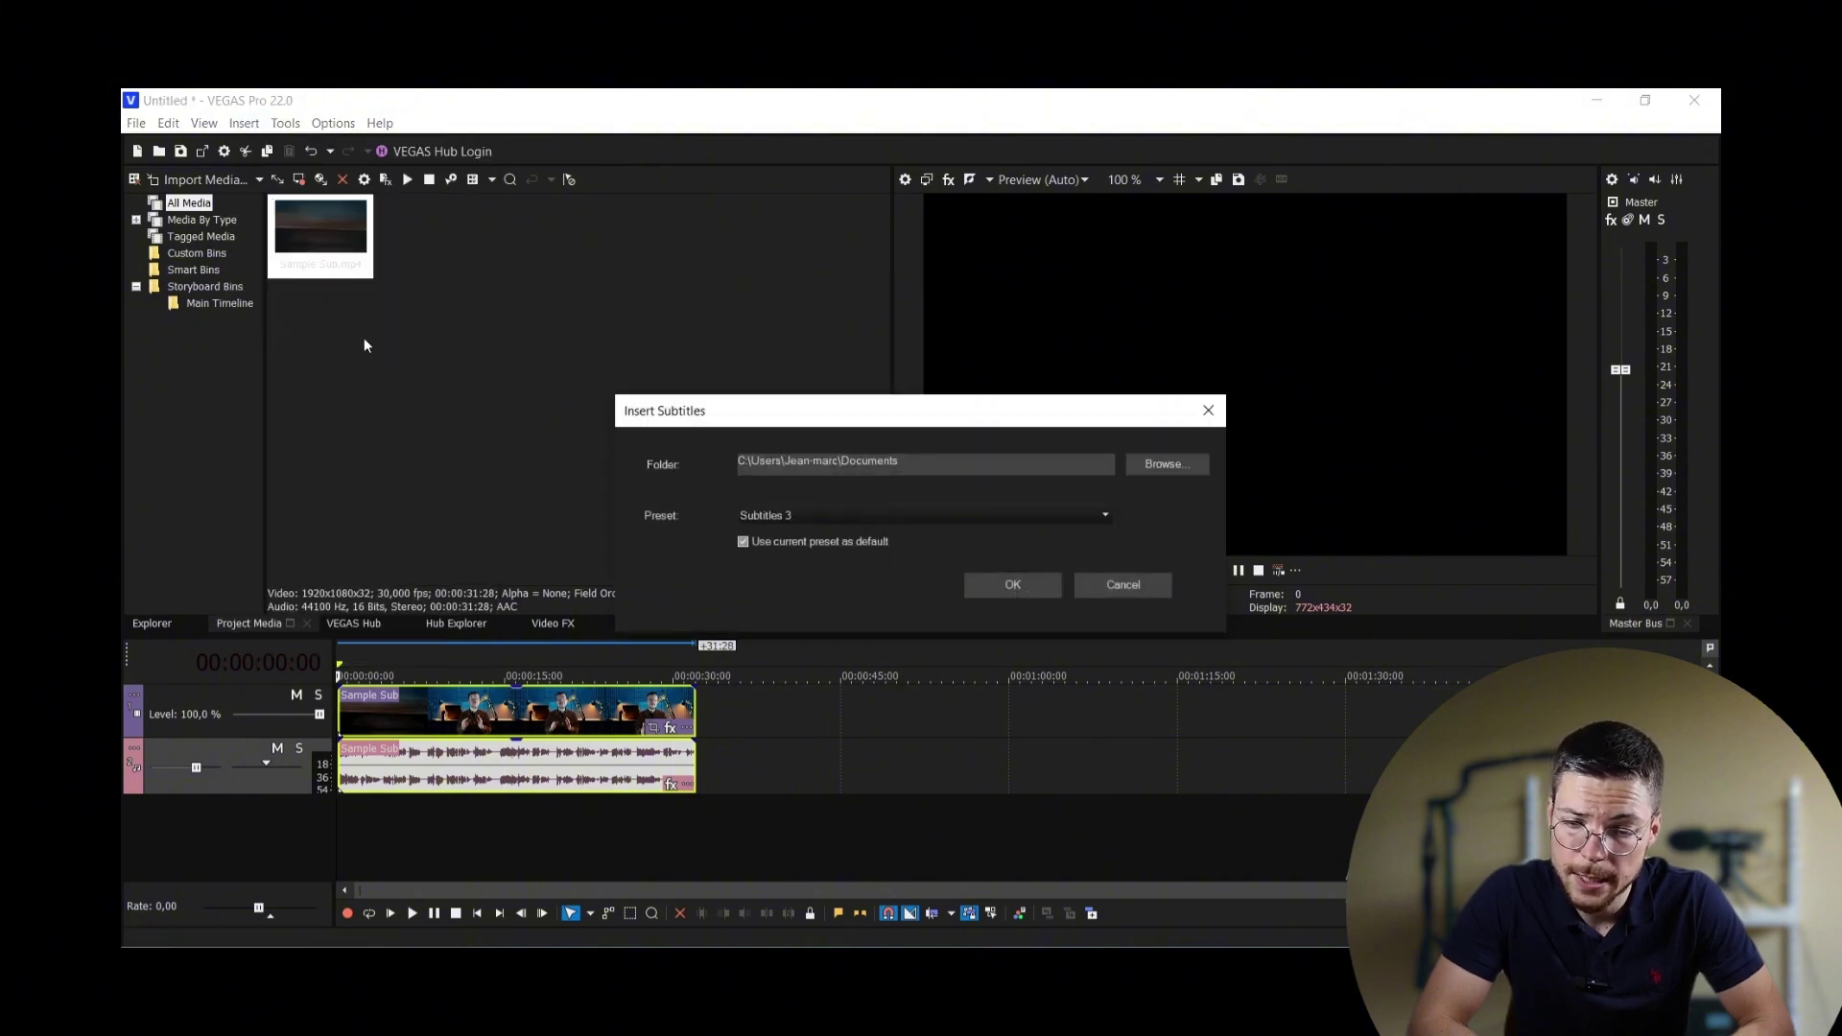
pyautogui.click(1186, 463)
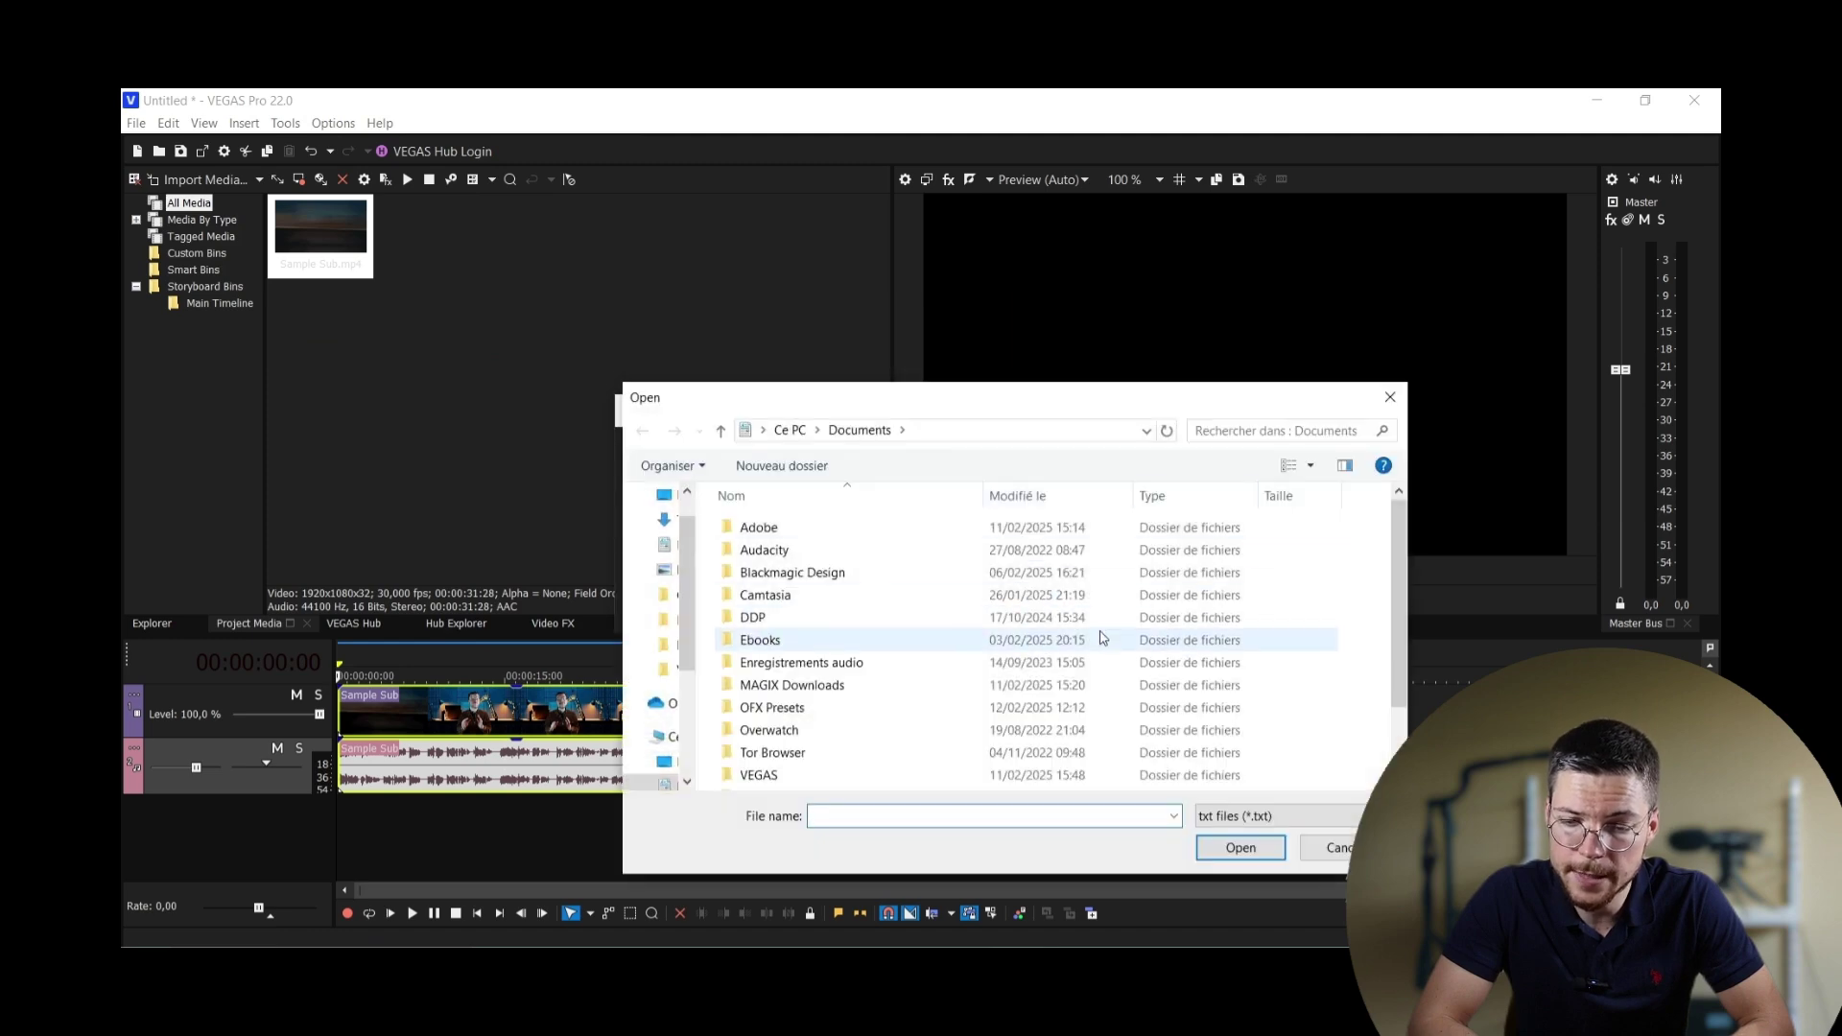
pyautogui.scroll(-2, 1103, 638)
pyautogui.click(1328, 816)
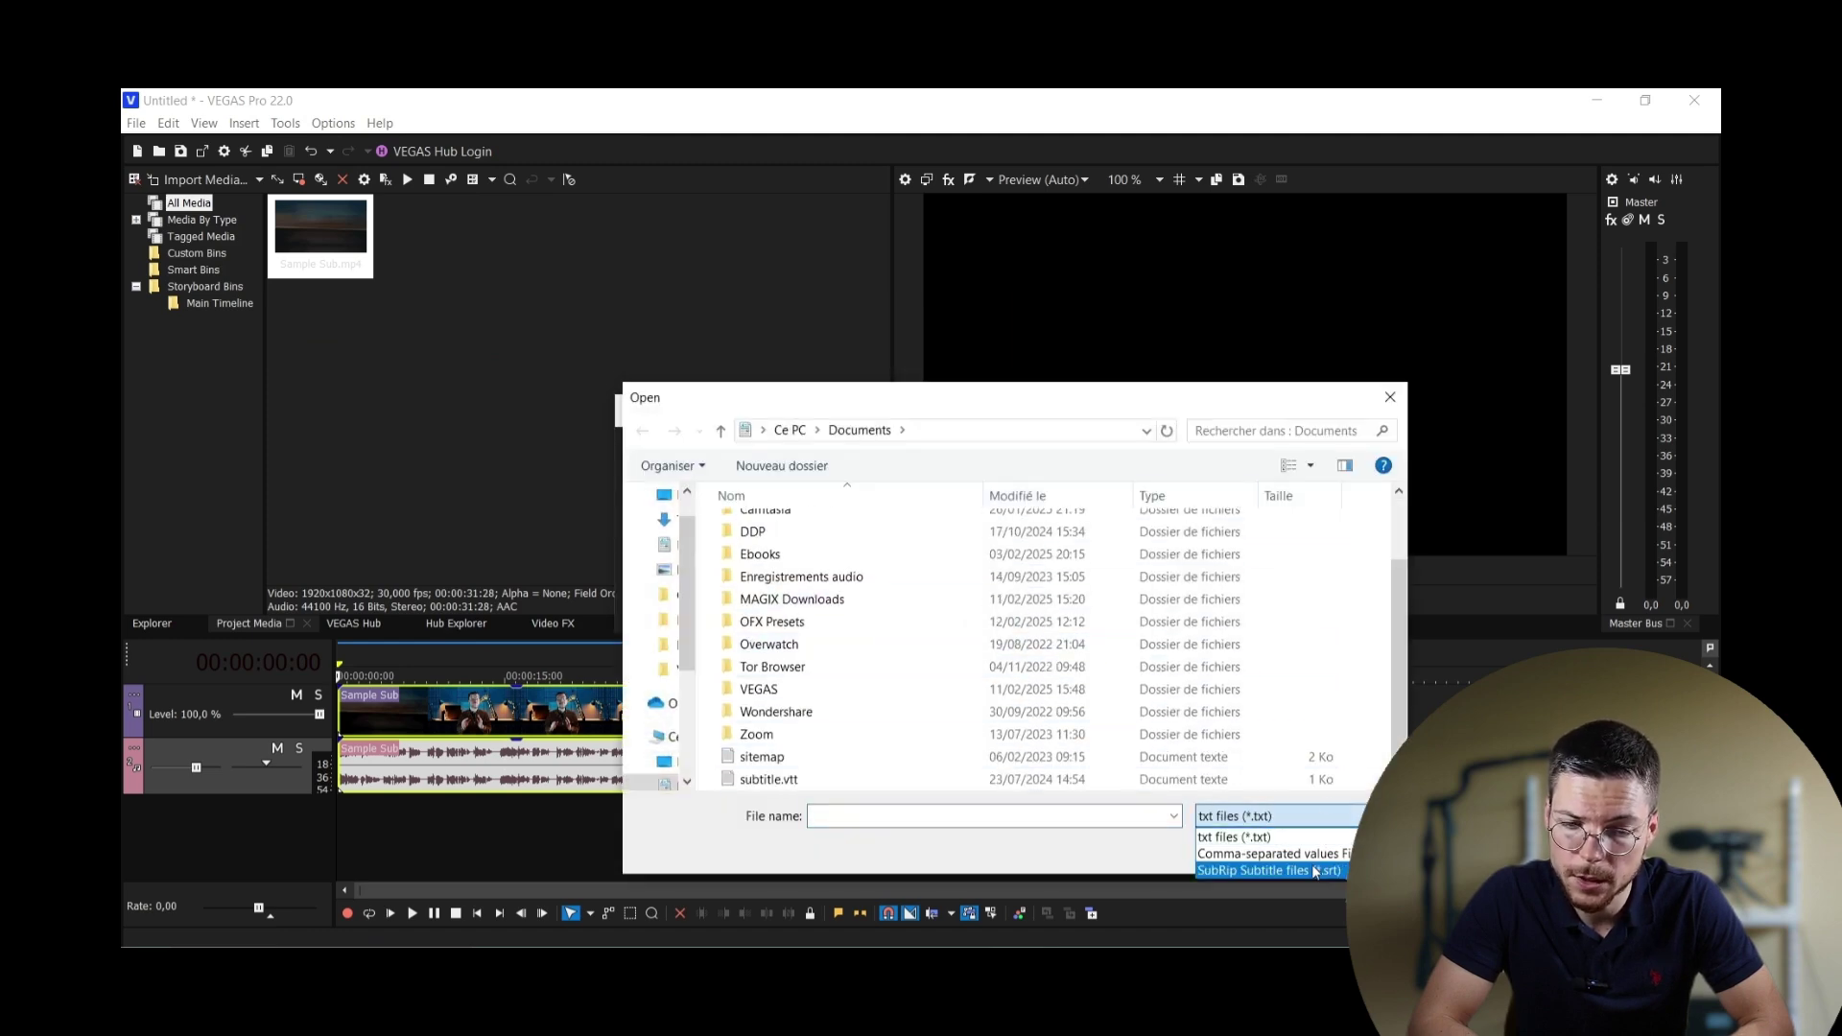
pyautogui.click(1261, 868)
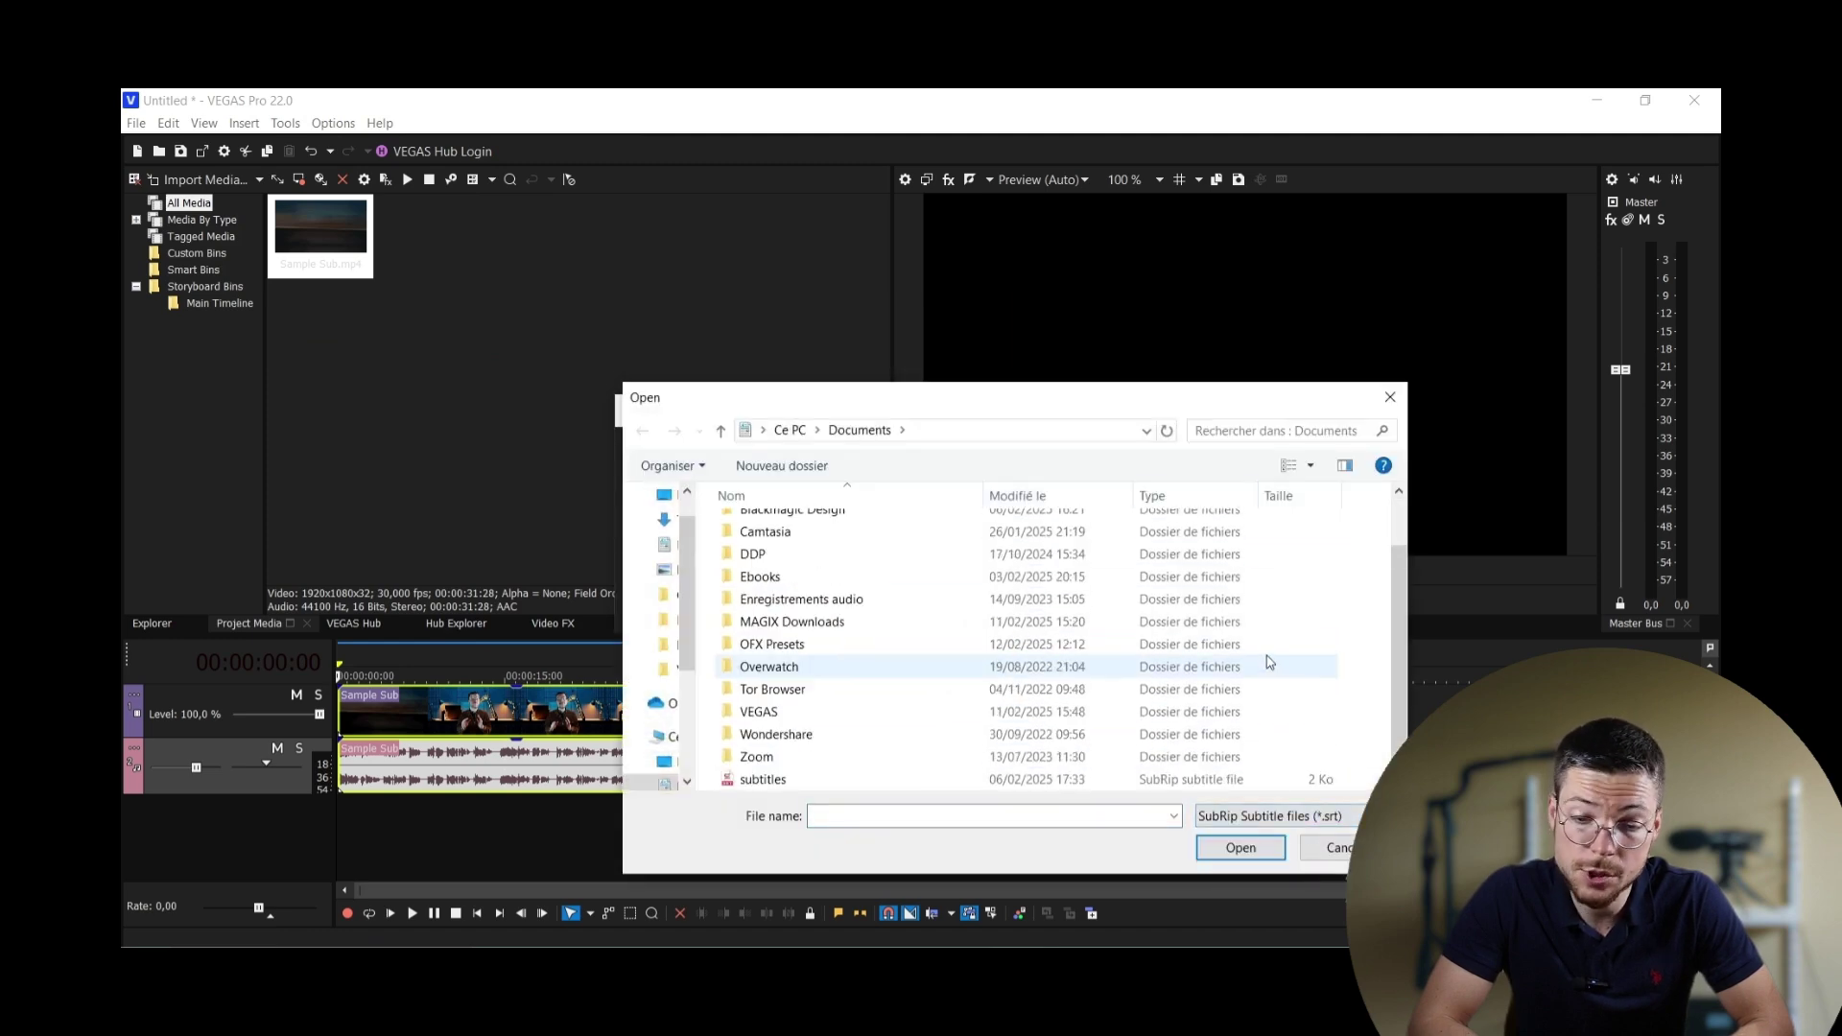
pyautogui.doubleClick(908, 778)
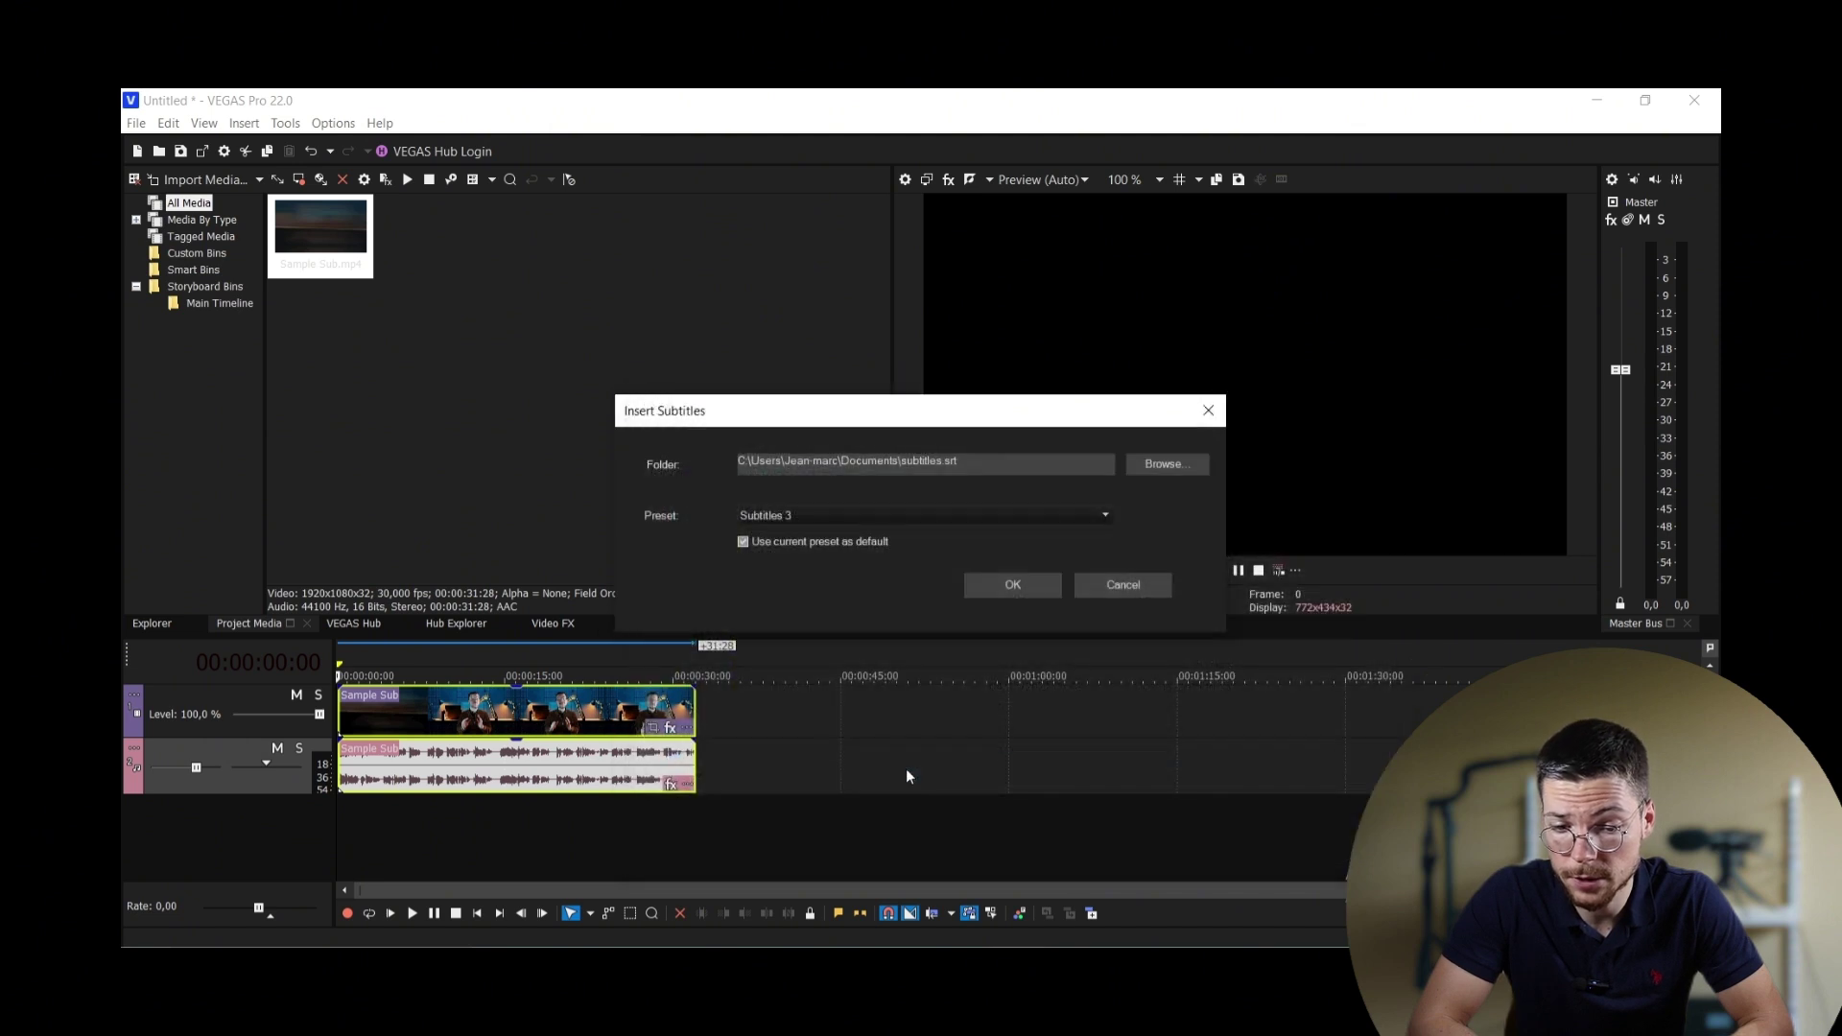
pyautogui.click(899, 518)
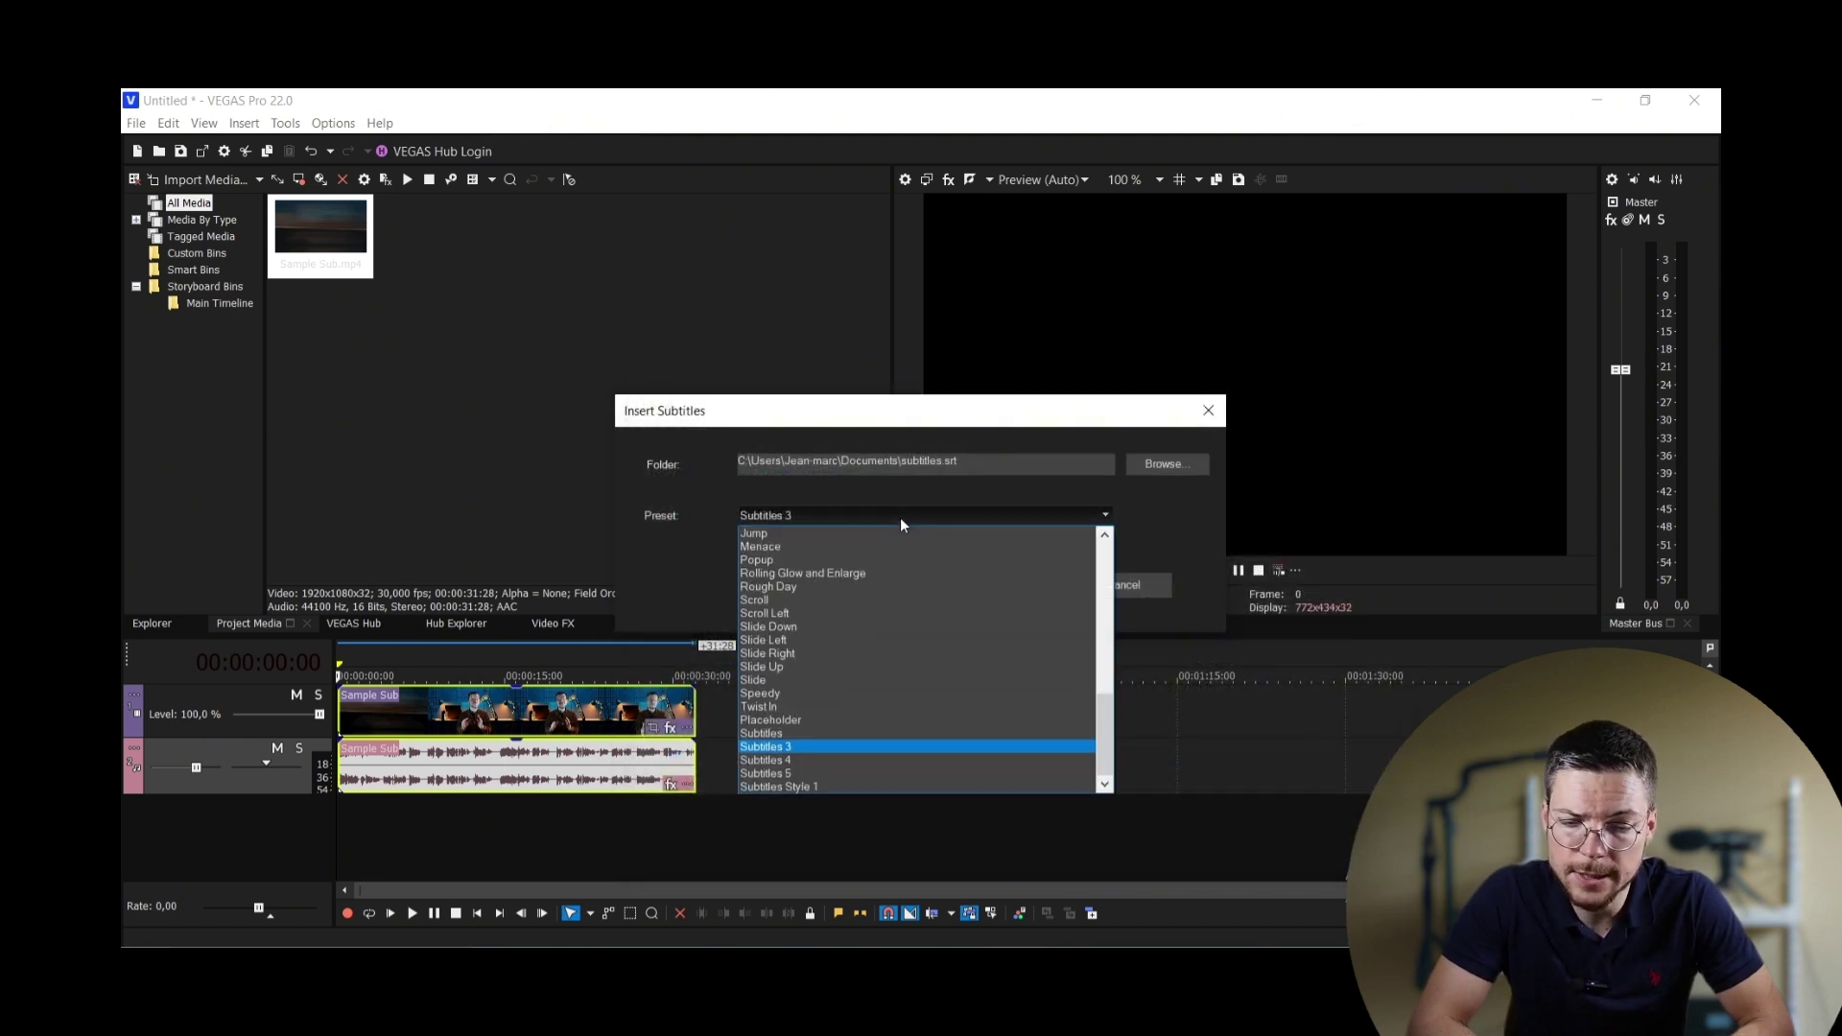
pyautogui.click(899, 516)
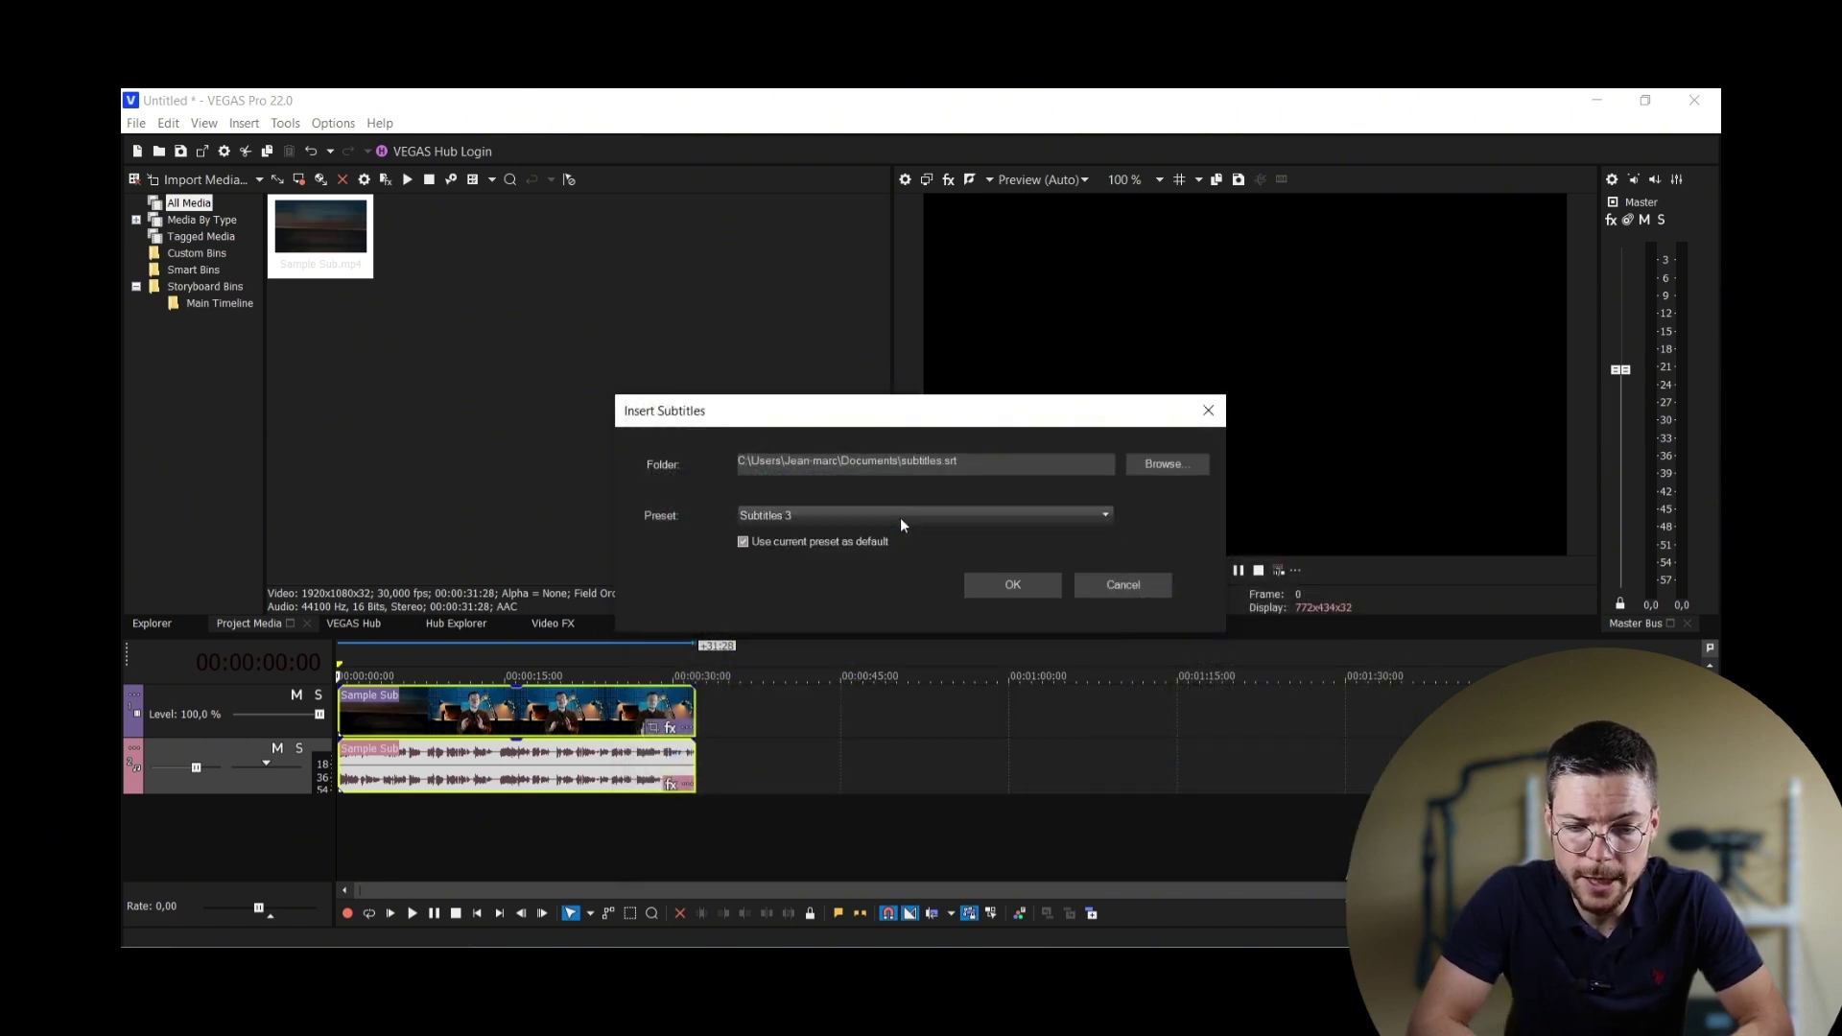
pyautogui.click(1011, 584)
# Preview the new subtitles, then open the 'especially when 69% of' subtitle's generated media settings
pyautogui.click(1218, 571)
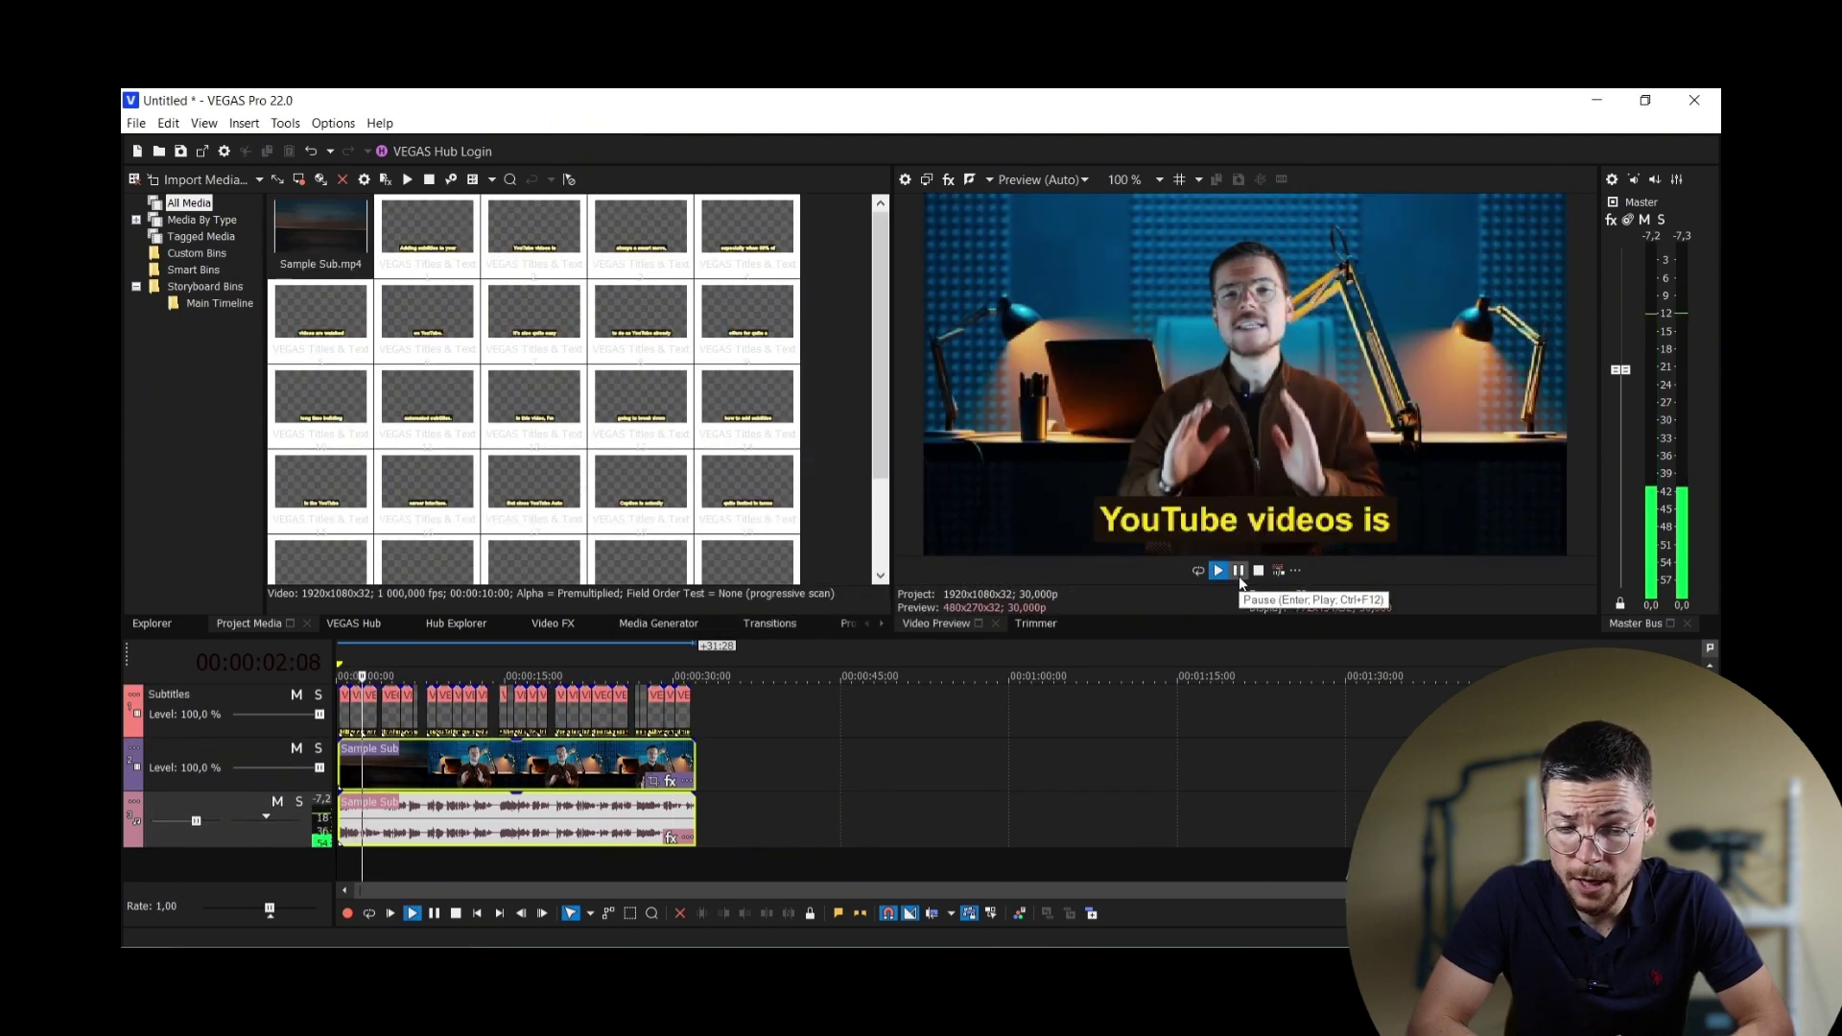
pyautogui.click(1240, 574)
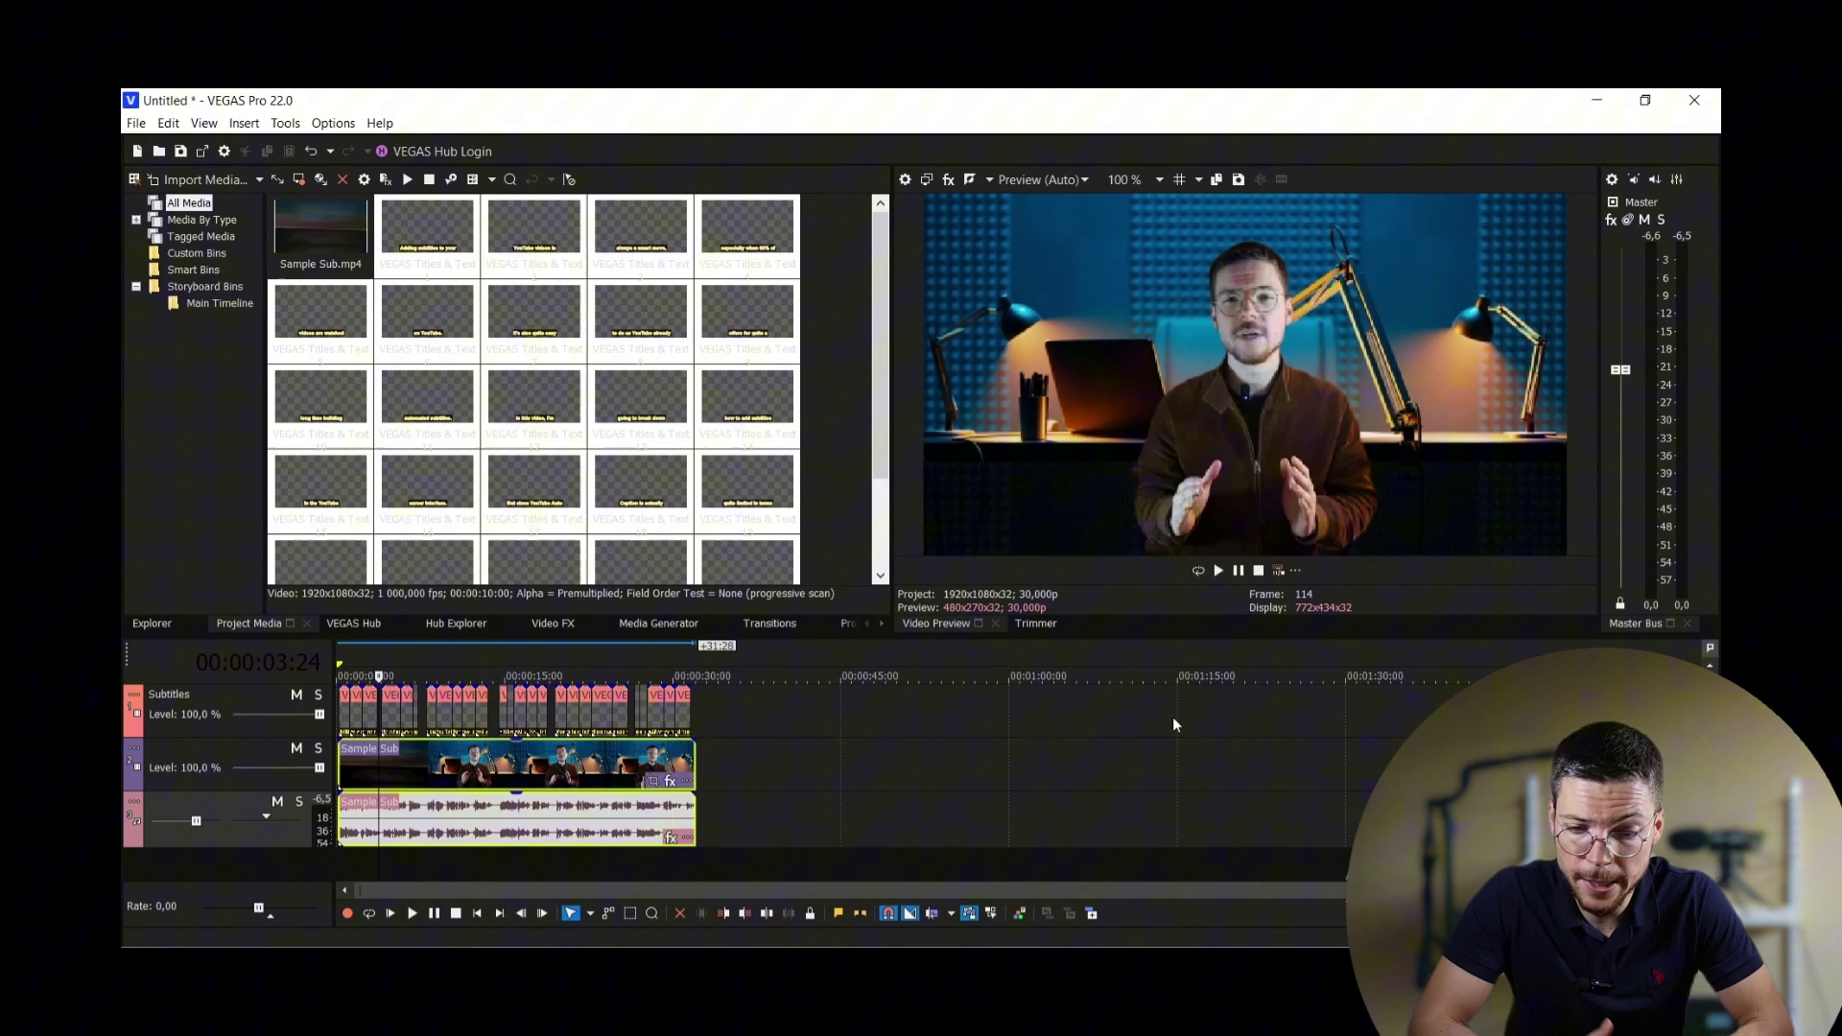
pyautogui.click(392, 708)
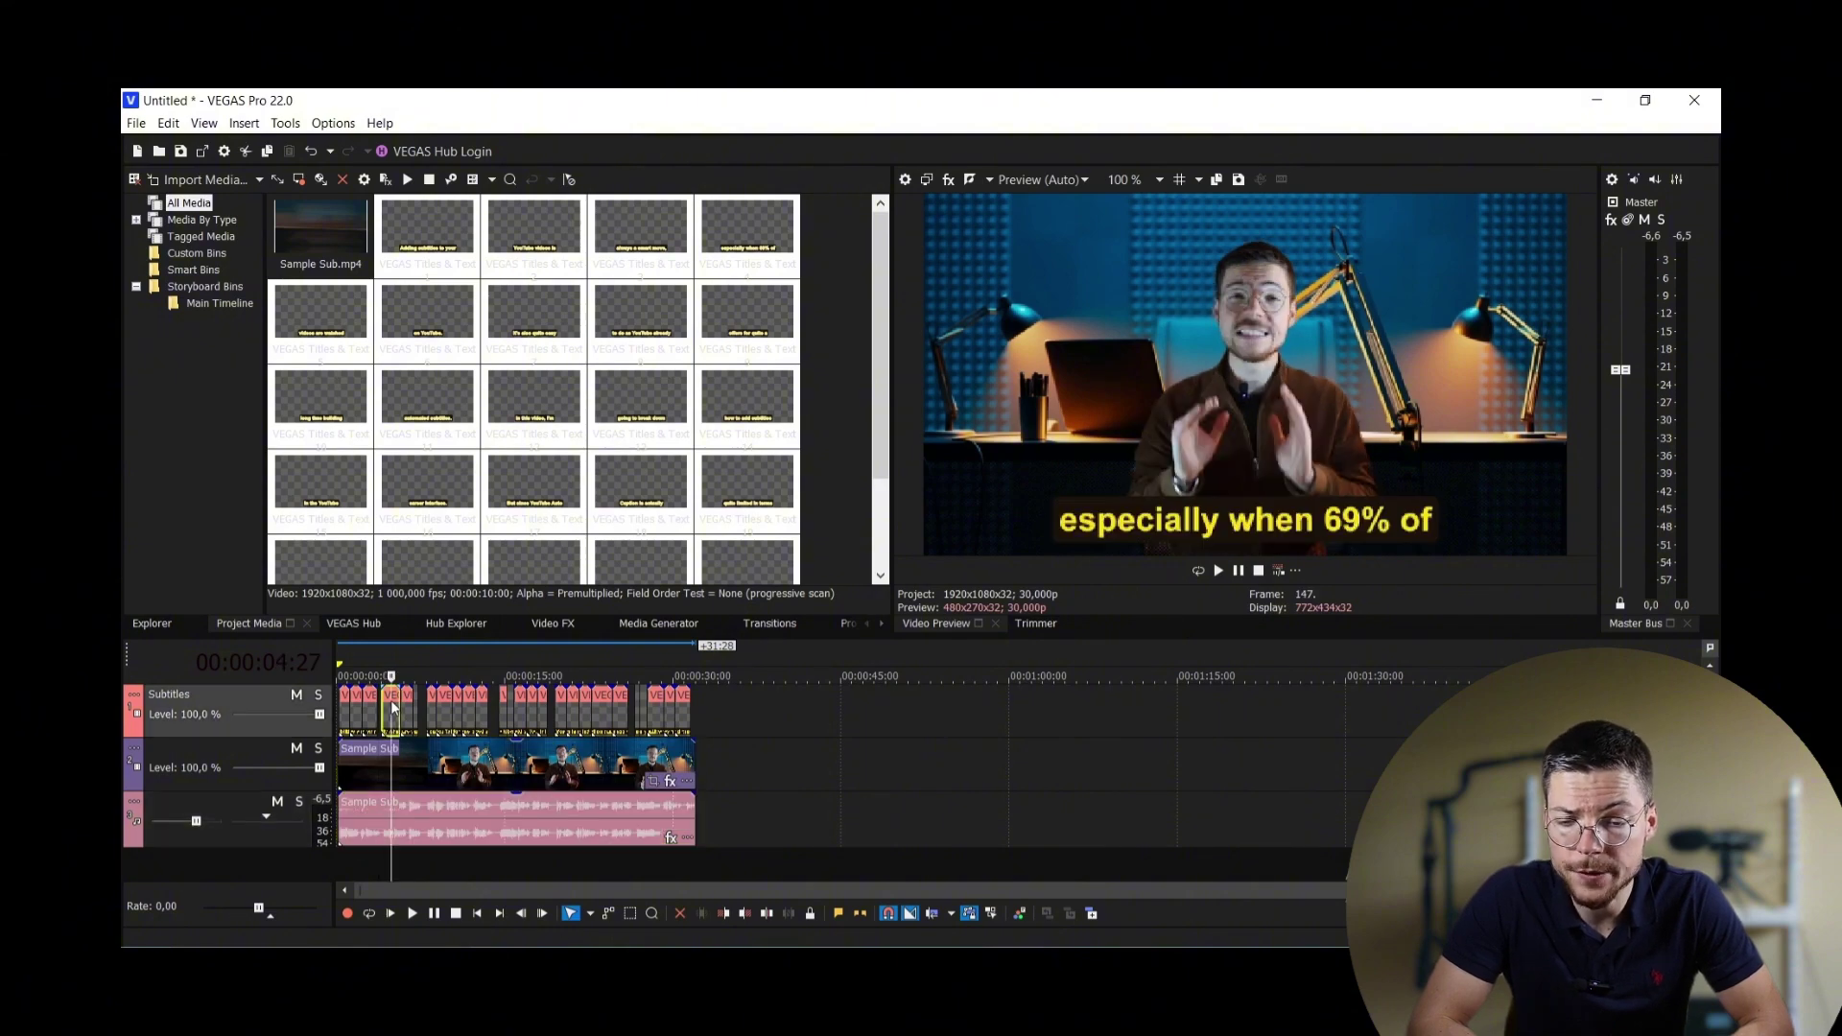
pyautogui.rightClick(392, 708)
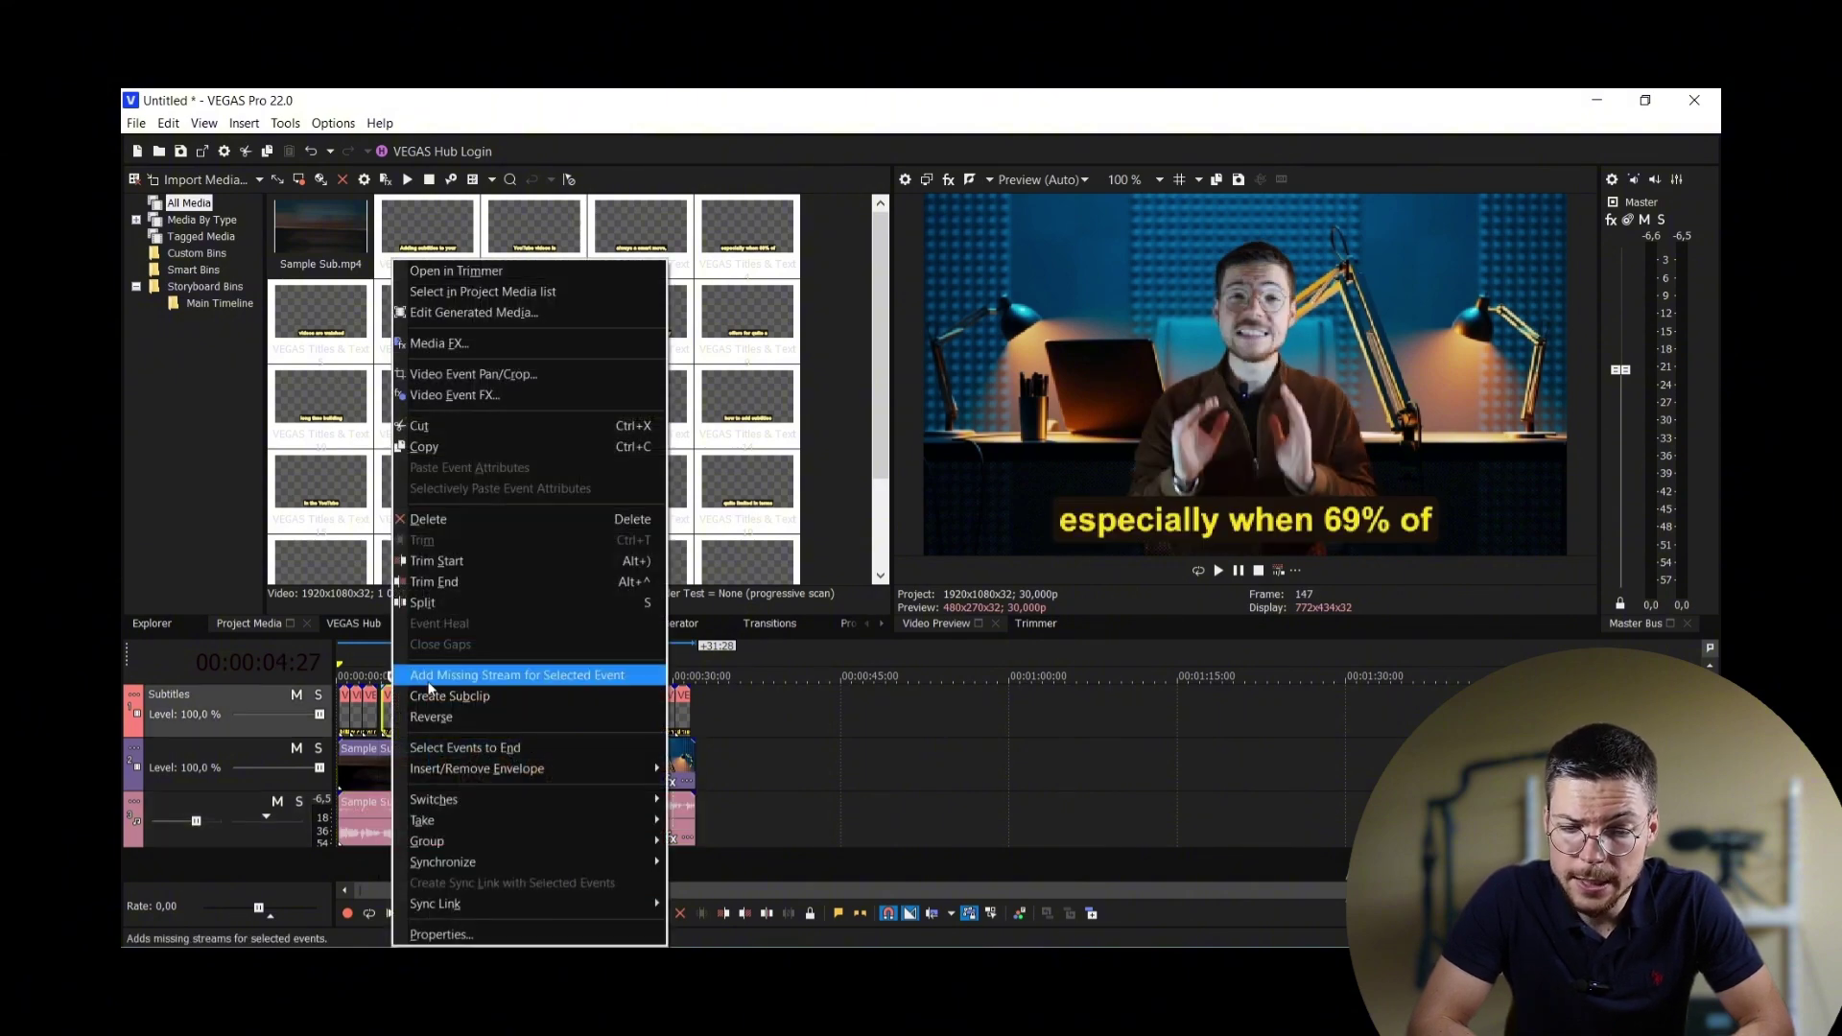
pyautogui.click(499, 313)
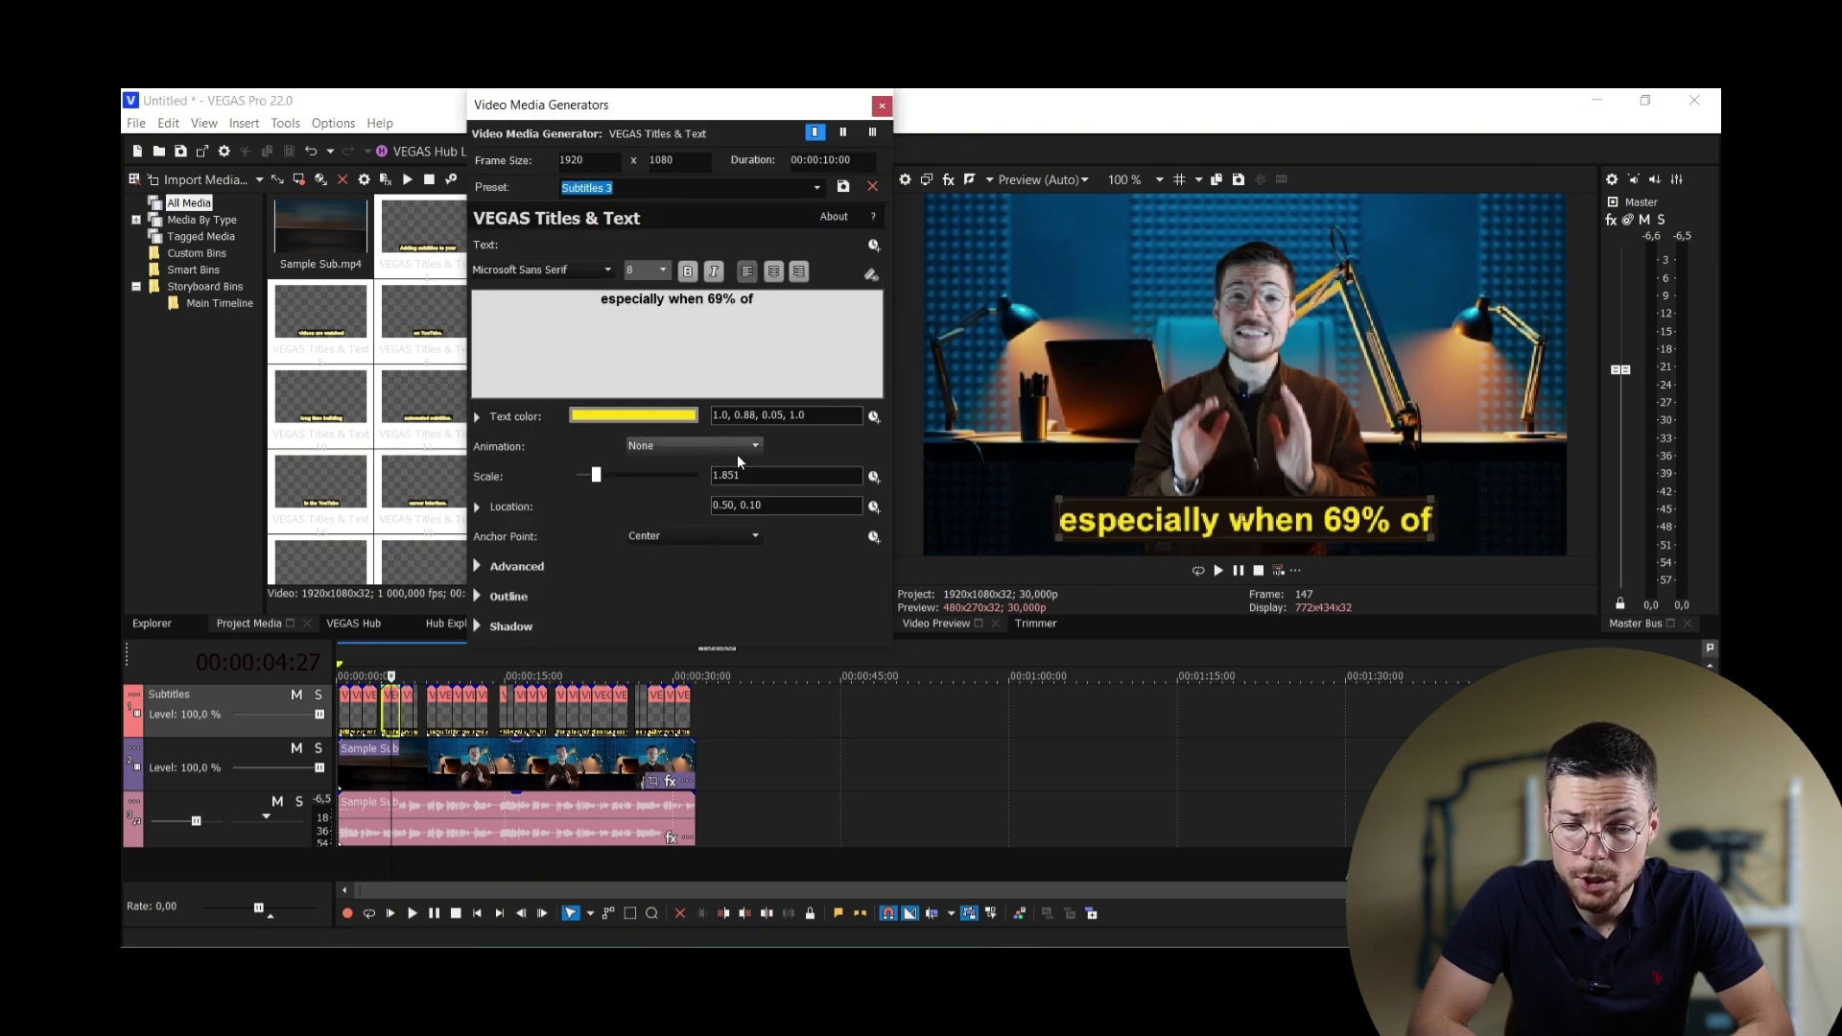
# Animate the subtitle's scale, starting at 1.800 and keyframing 2.200 at frame 9
pyautogui.click(873, 478)
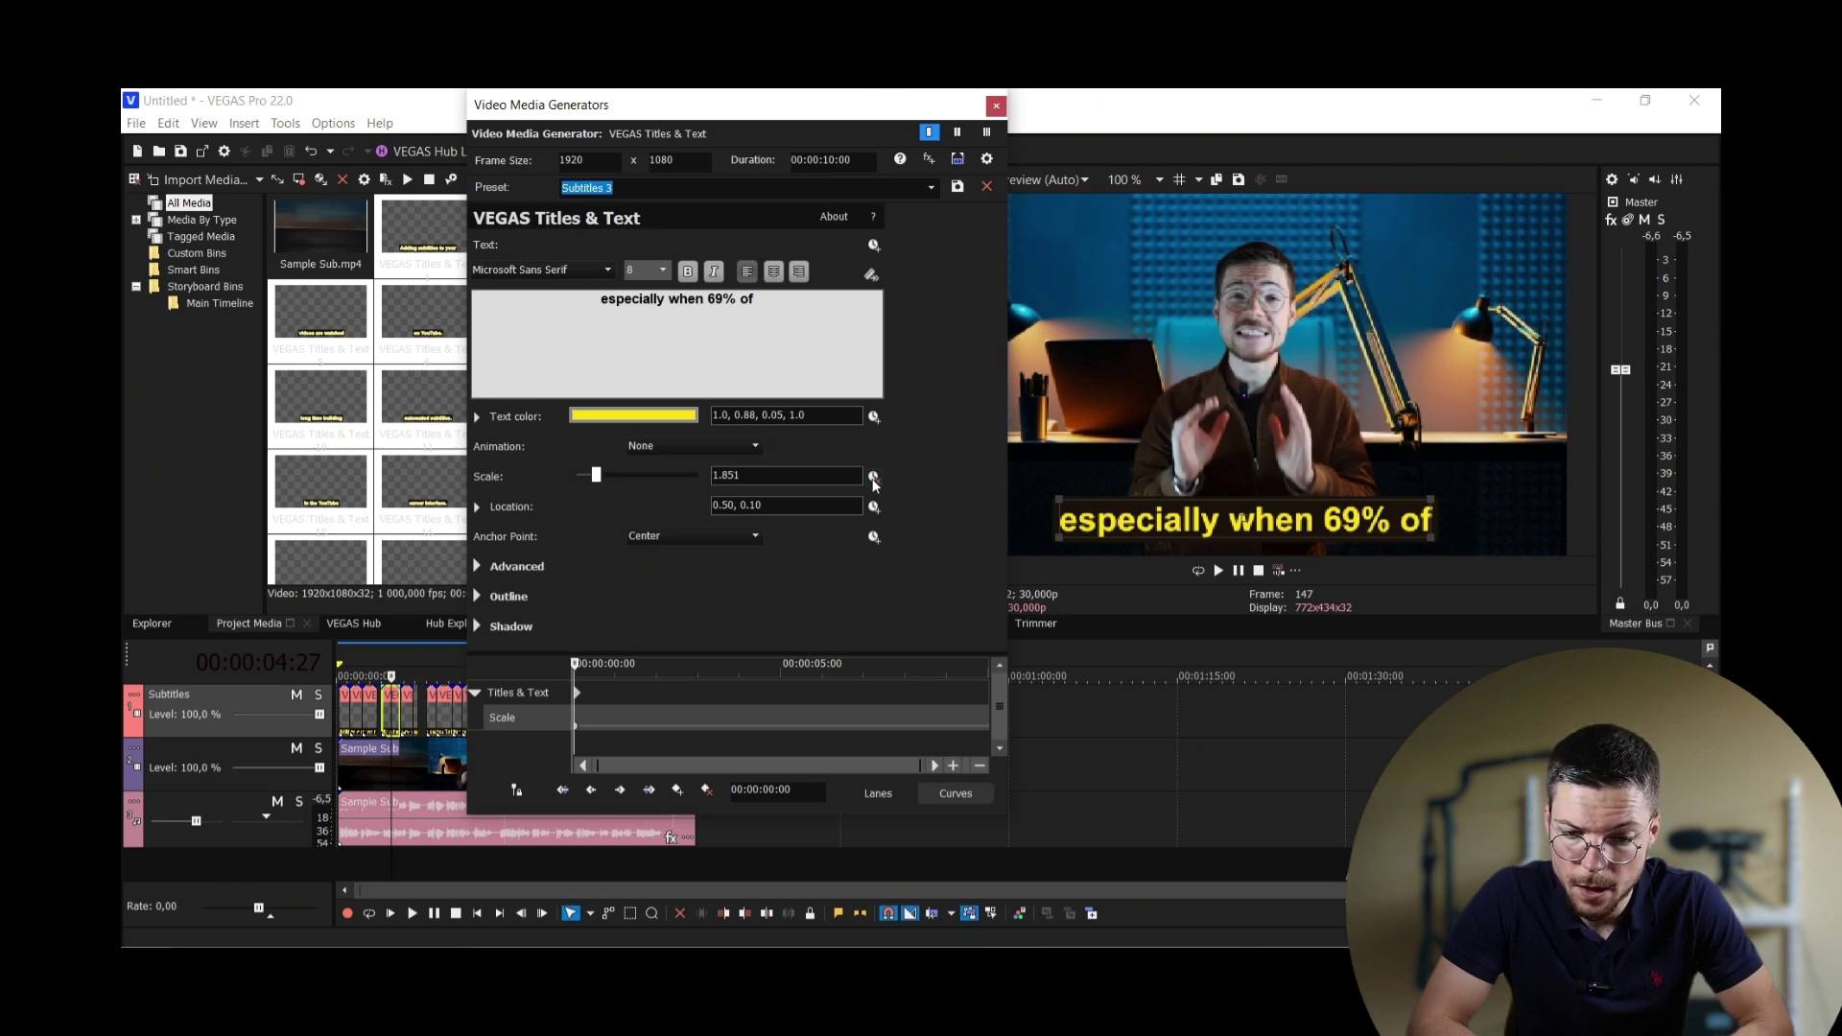
pyautogui.click(772, 474)
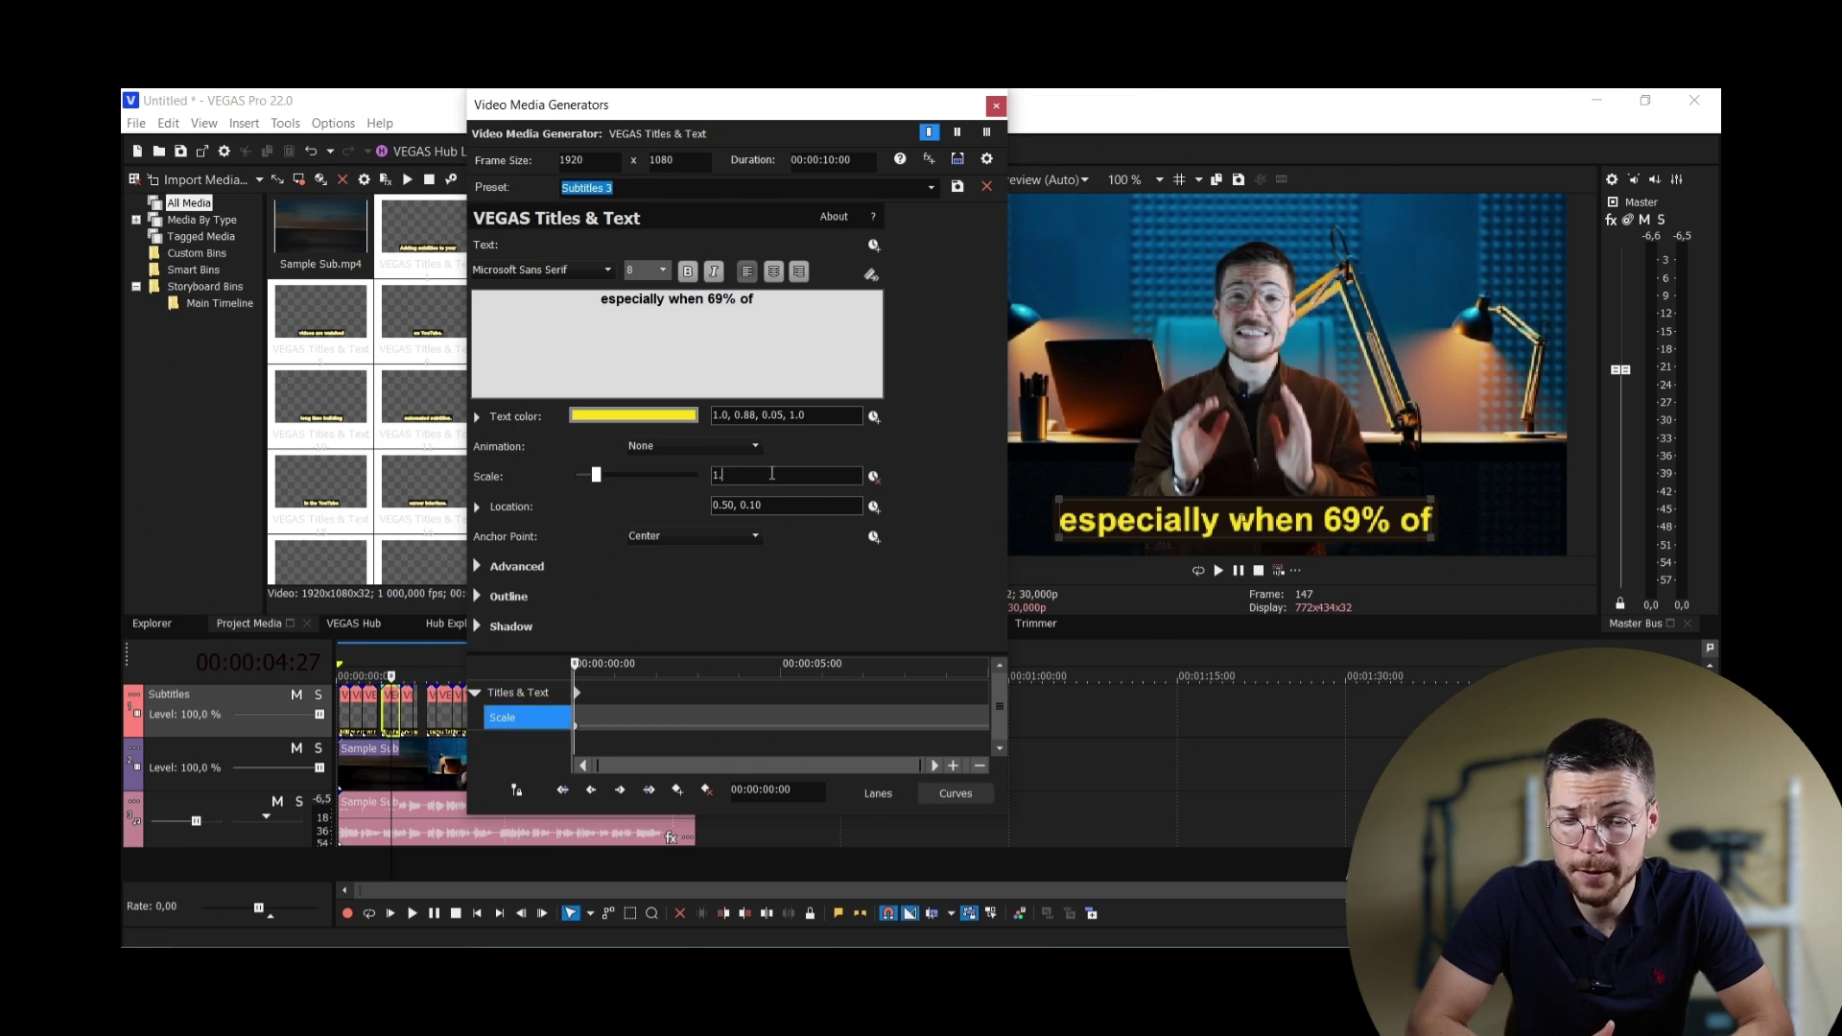
pyautogui.write('8')
pyautogui.press('Return')
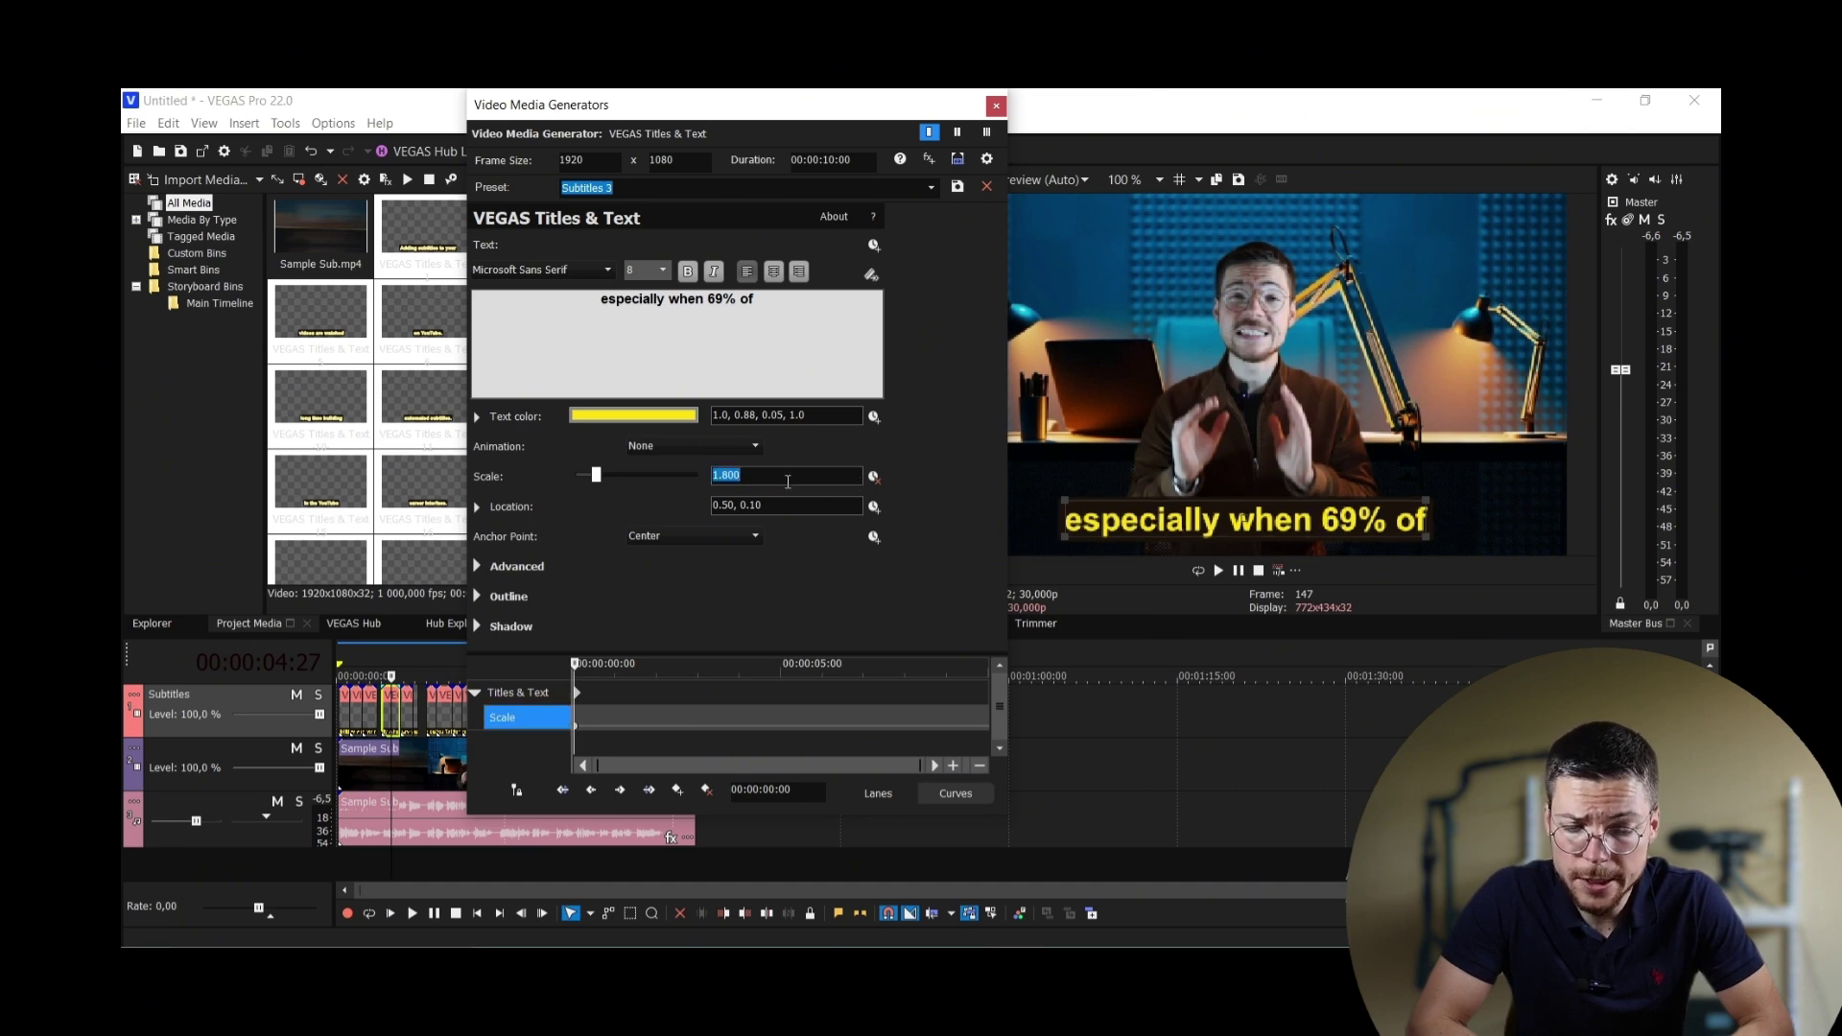
pyautogui.click(586, 672)
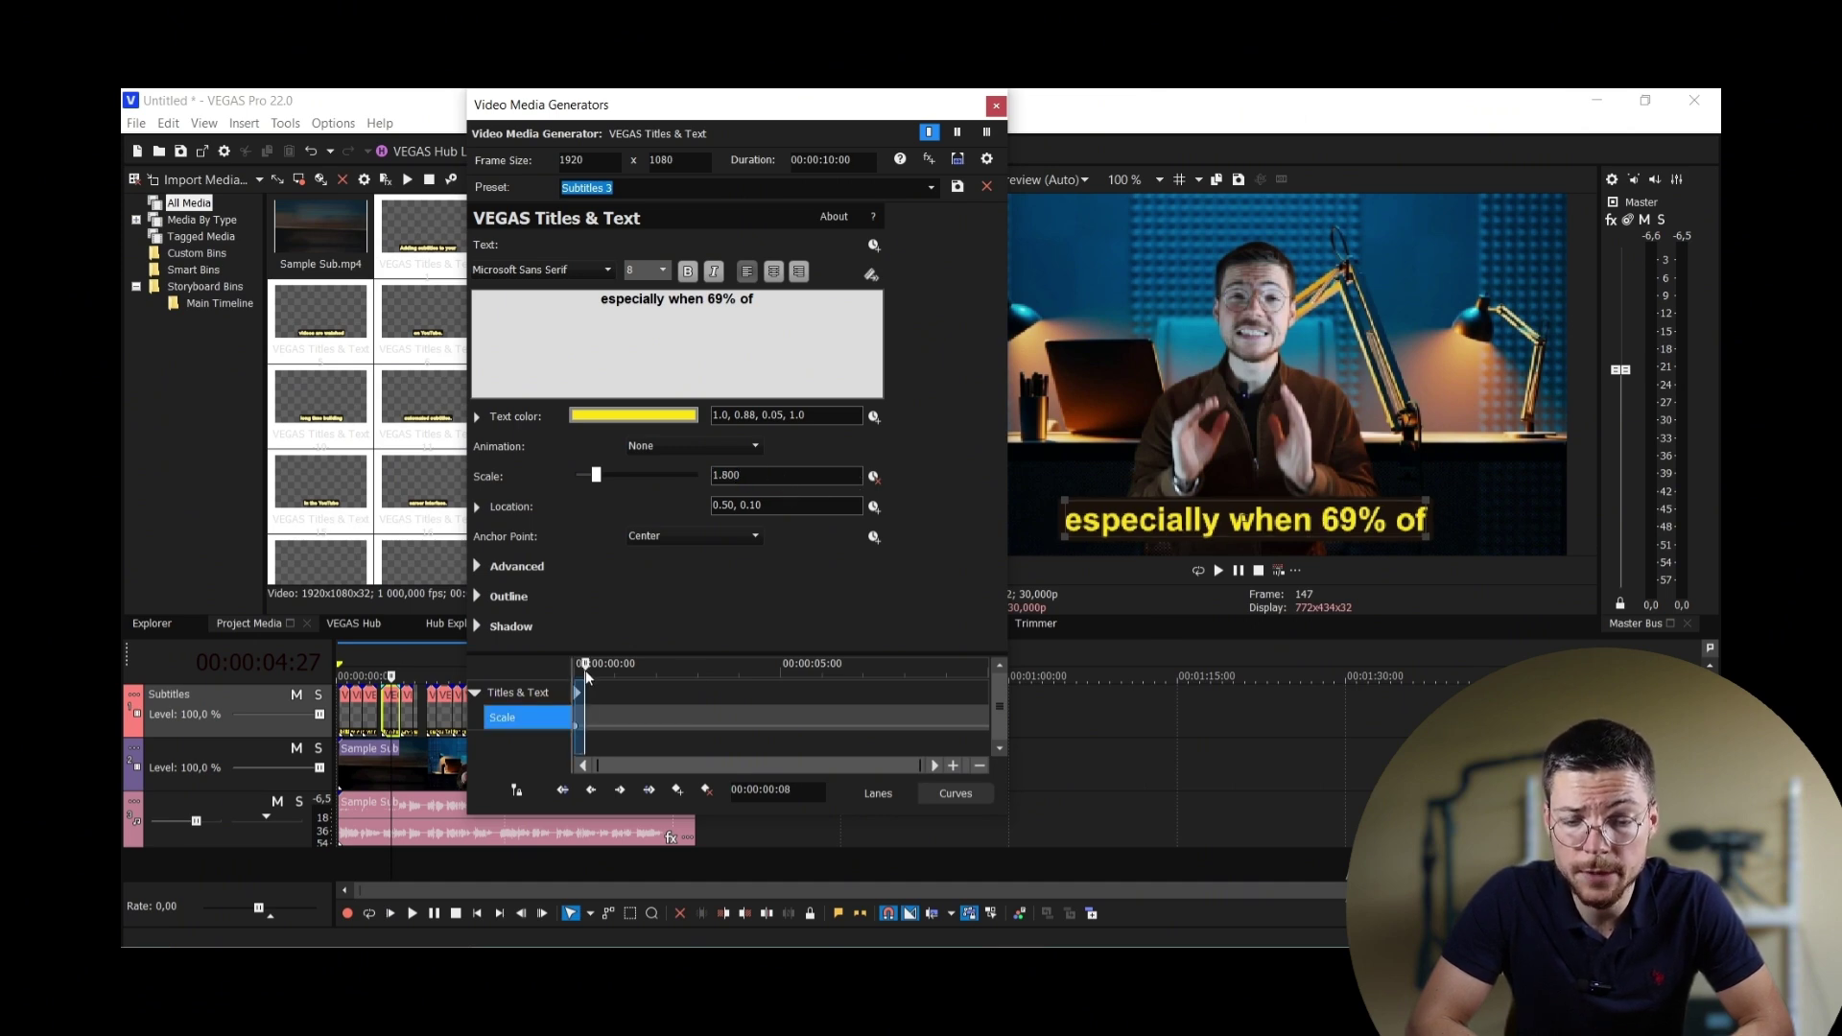
pyautogui.click(678, 791)
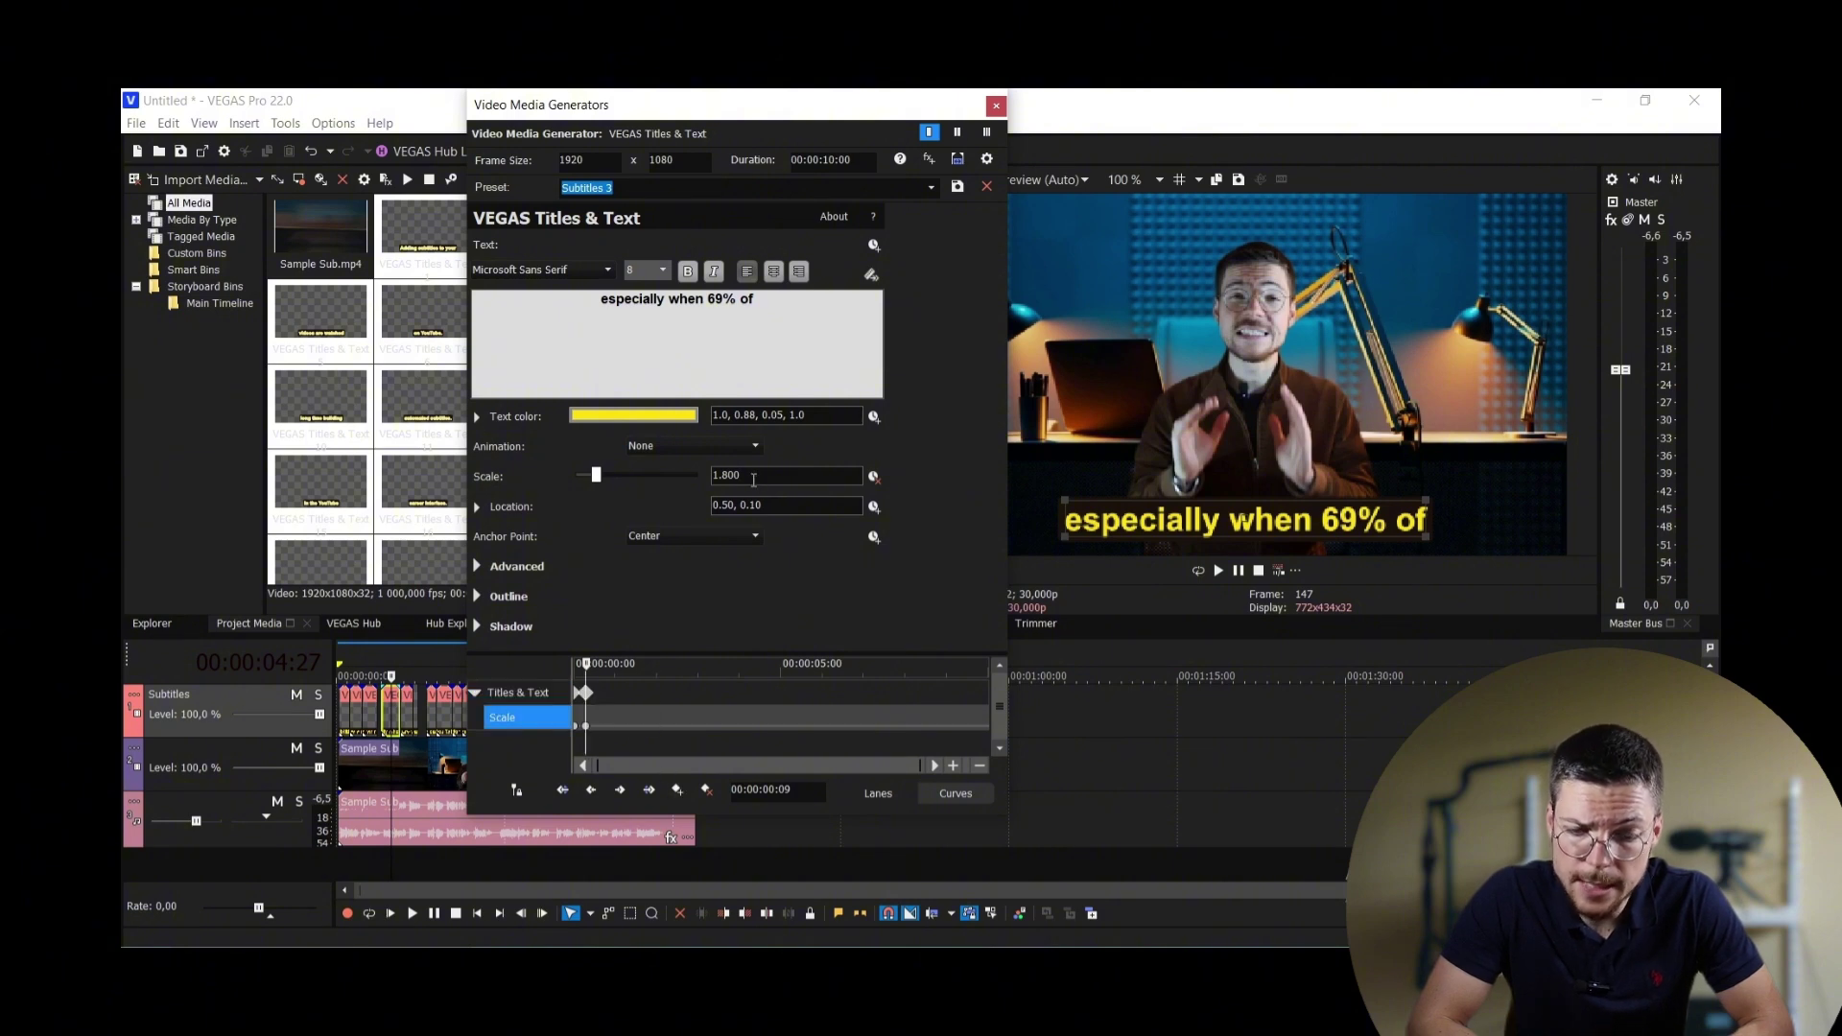
pyautogui.write('2.2')
pyautogui.press('Return')
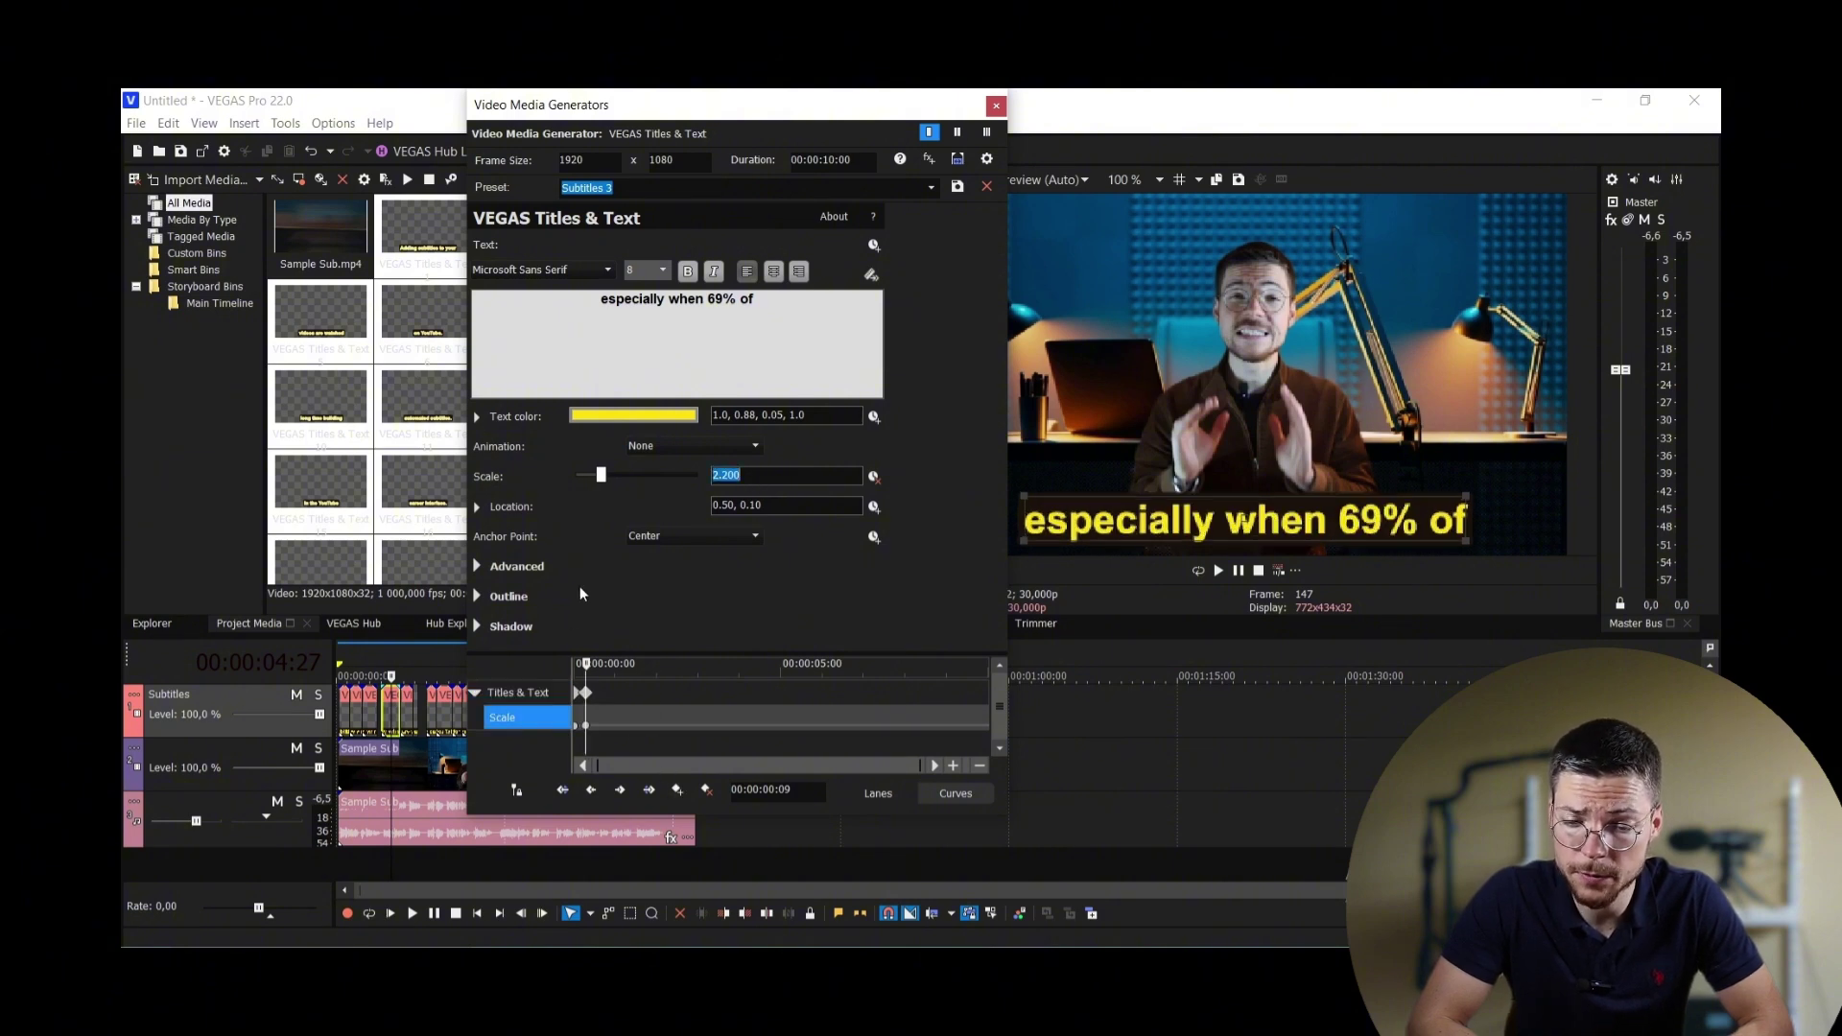
# Add a later keyframe settling the scale at 2.000, then rewind to the start
pyautogui.click(589, 669)
pyautogui.moveTo(589, 665); pyautogui.dragTo(592, 668)
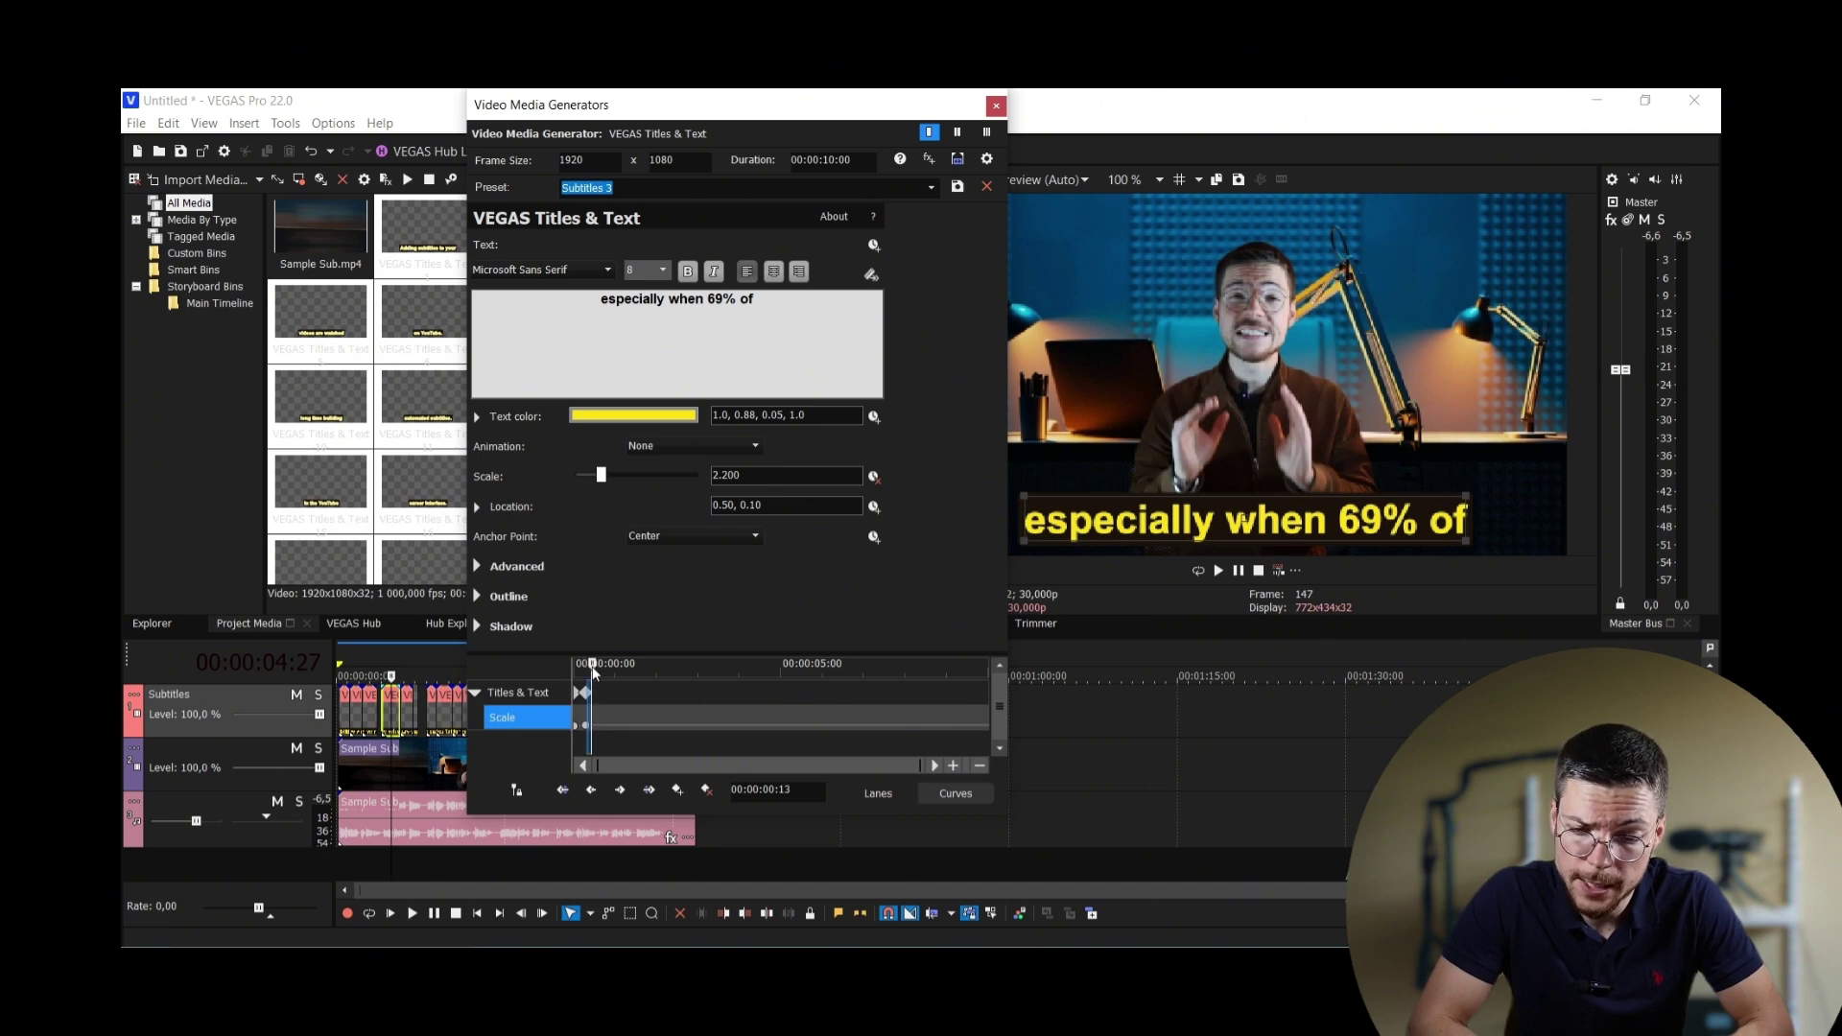
pyautogui.click(749, 479)
pyautogui.write('2')
pyautogui.press('Return')
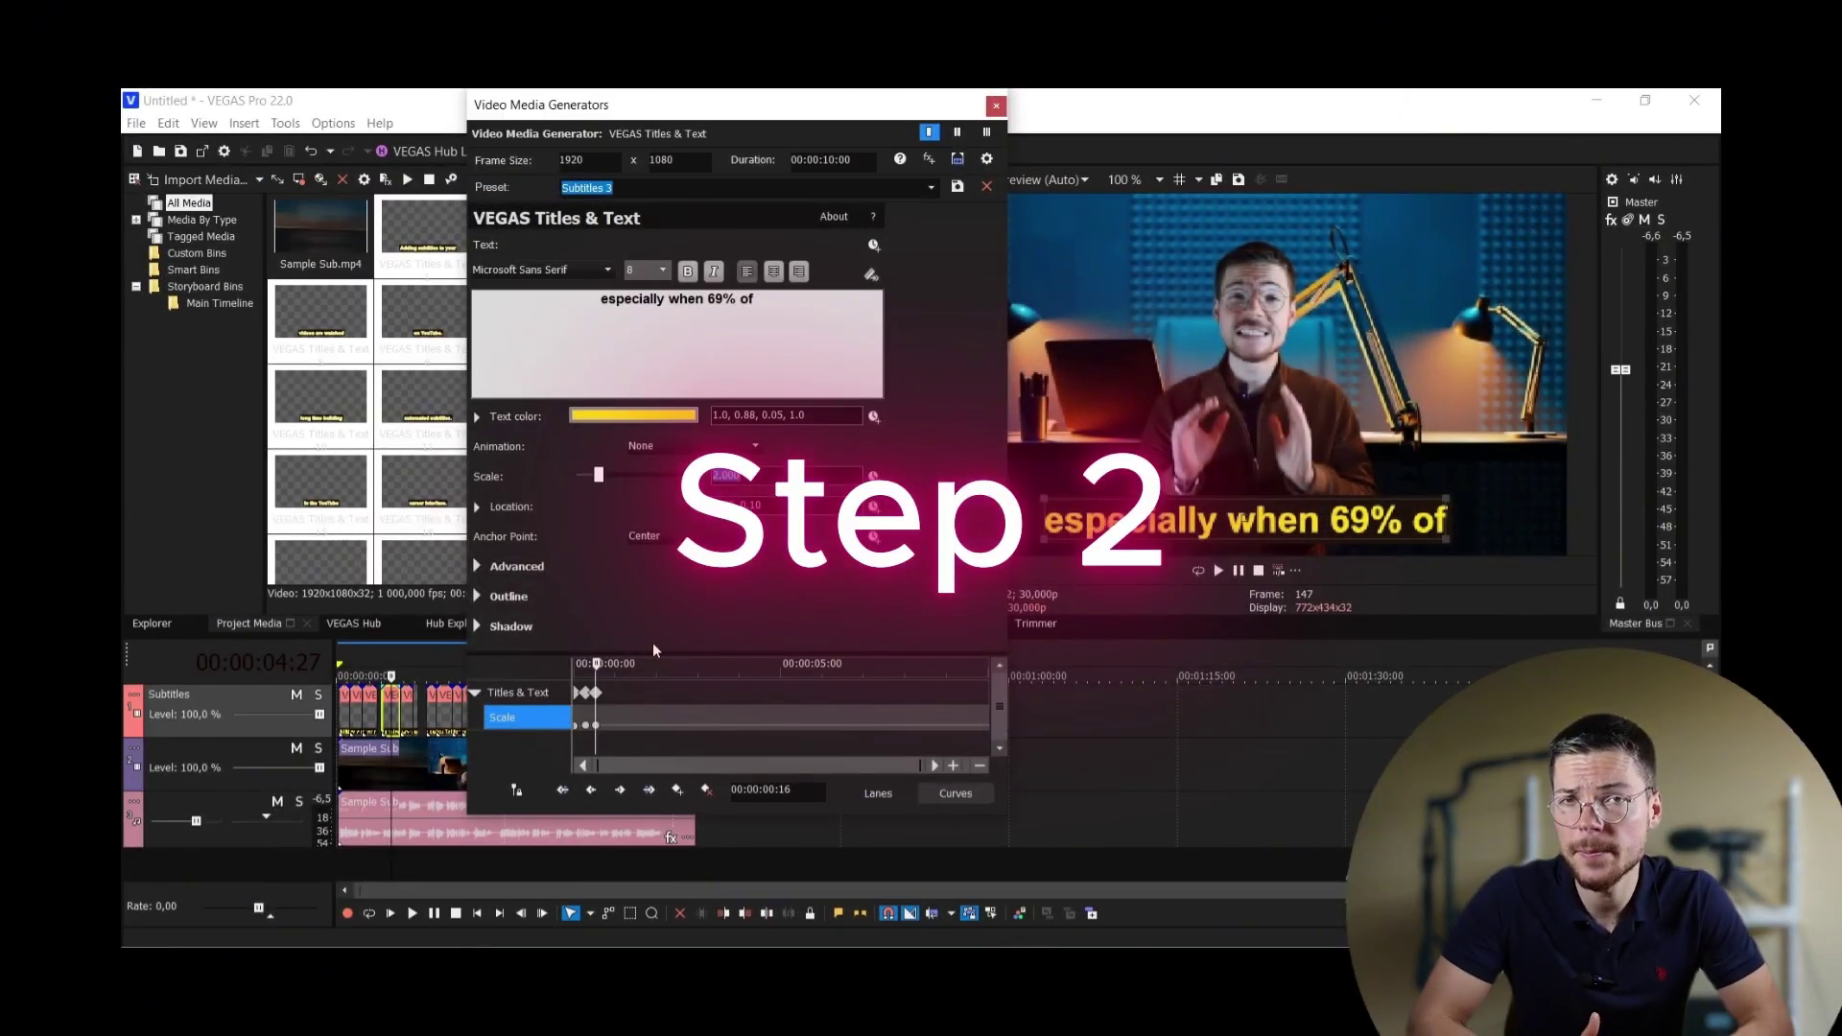
pyautogui.moveTo(600, 663); pyautogui.dragTo(574, 672)
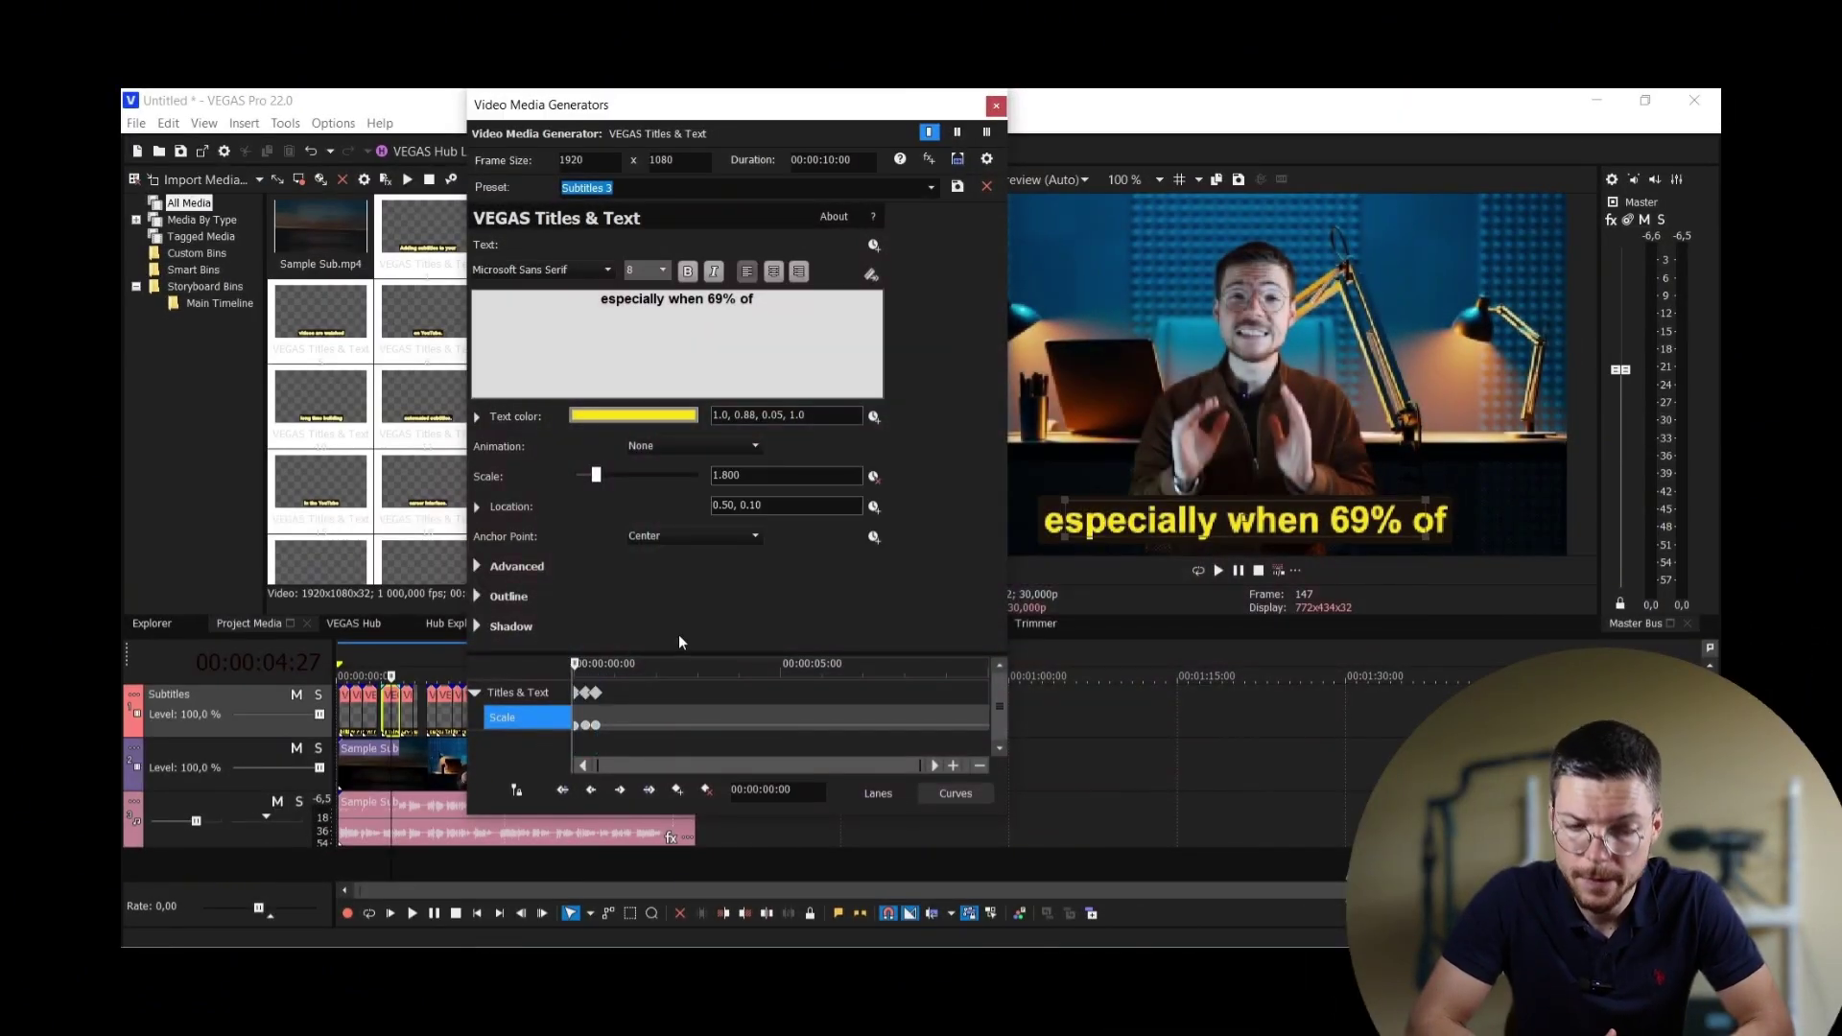
# Close the settings and play from just before the caption to check the pop animation
pyautogui.click(997, 107)
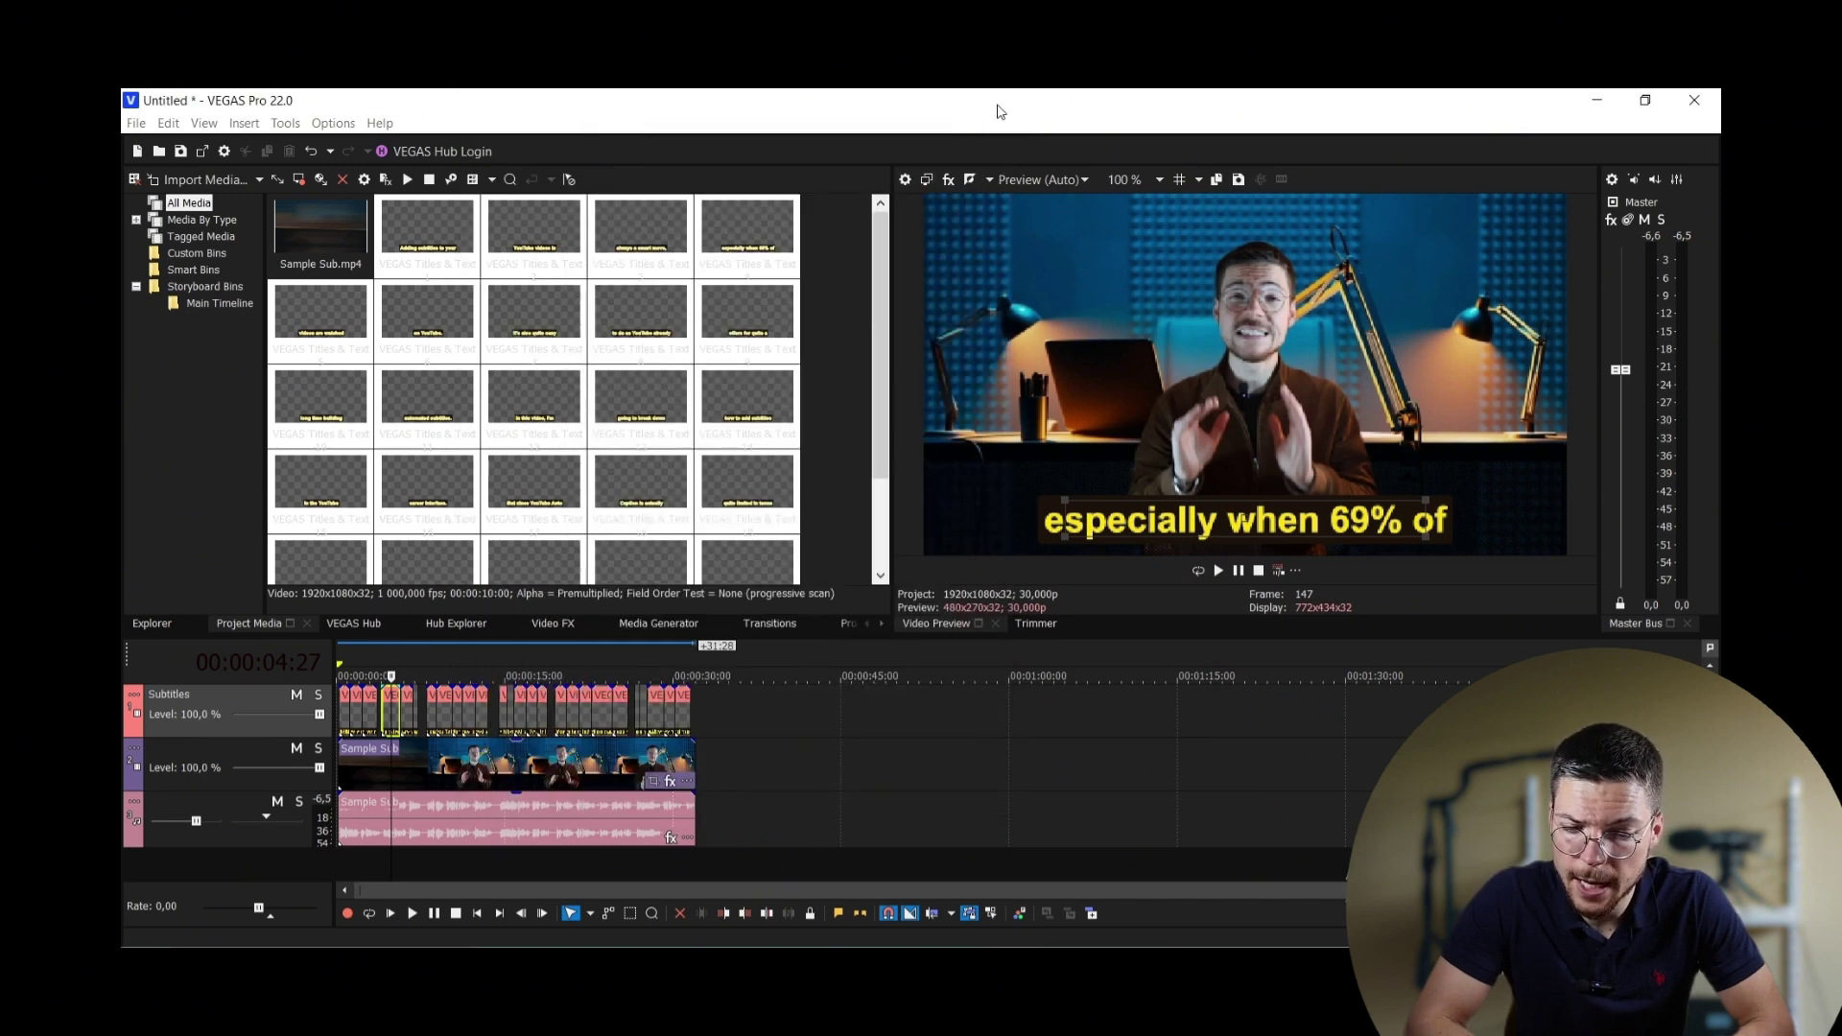
pyautogui.moveTo(391, 676); pyautogui.dragTo(378, 675)
pyautogui.click(1218, 571)
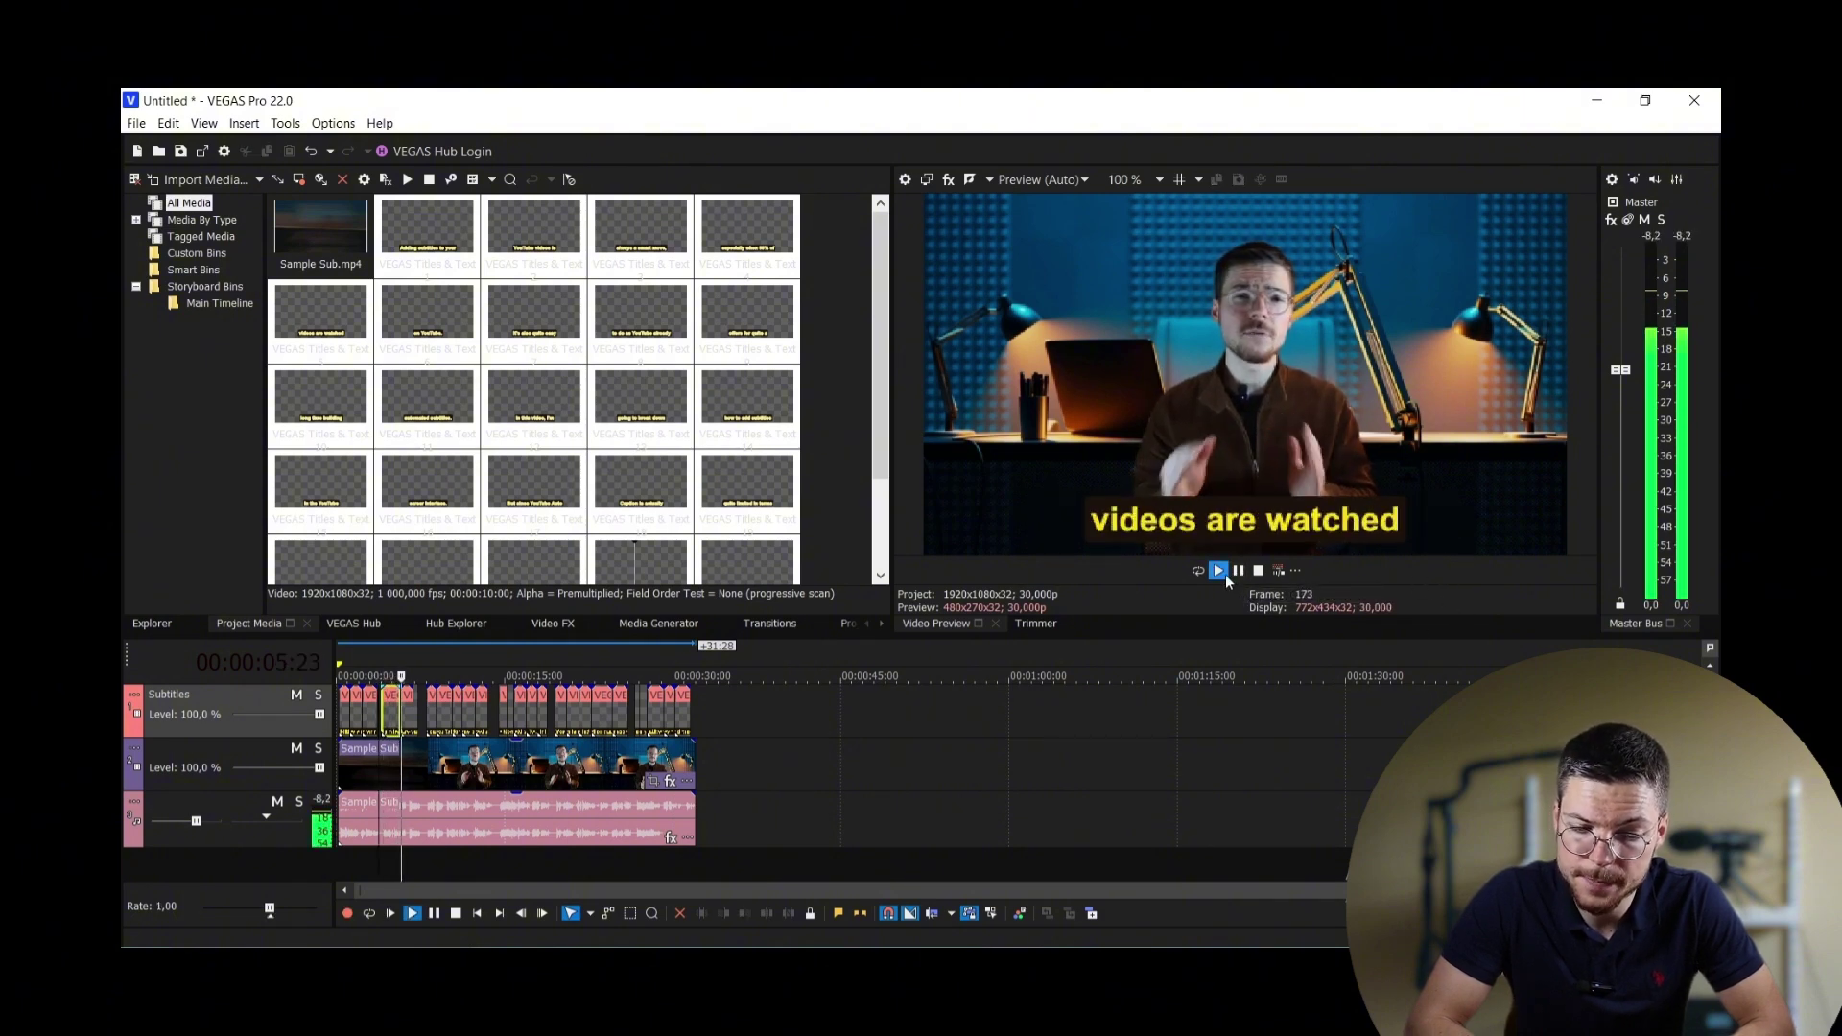
pyautogui.click(1234, 571)
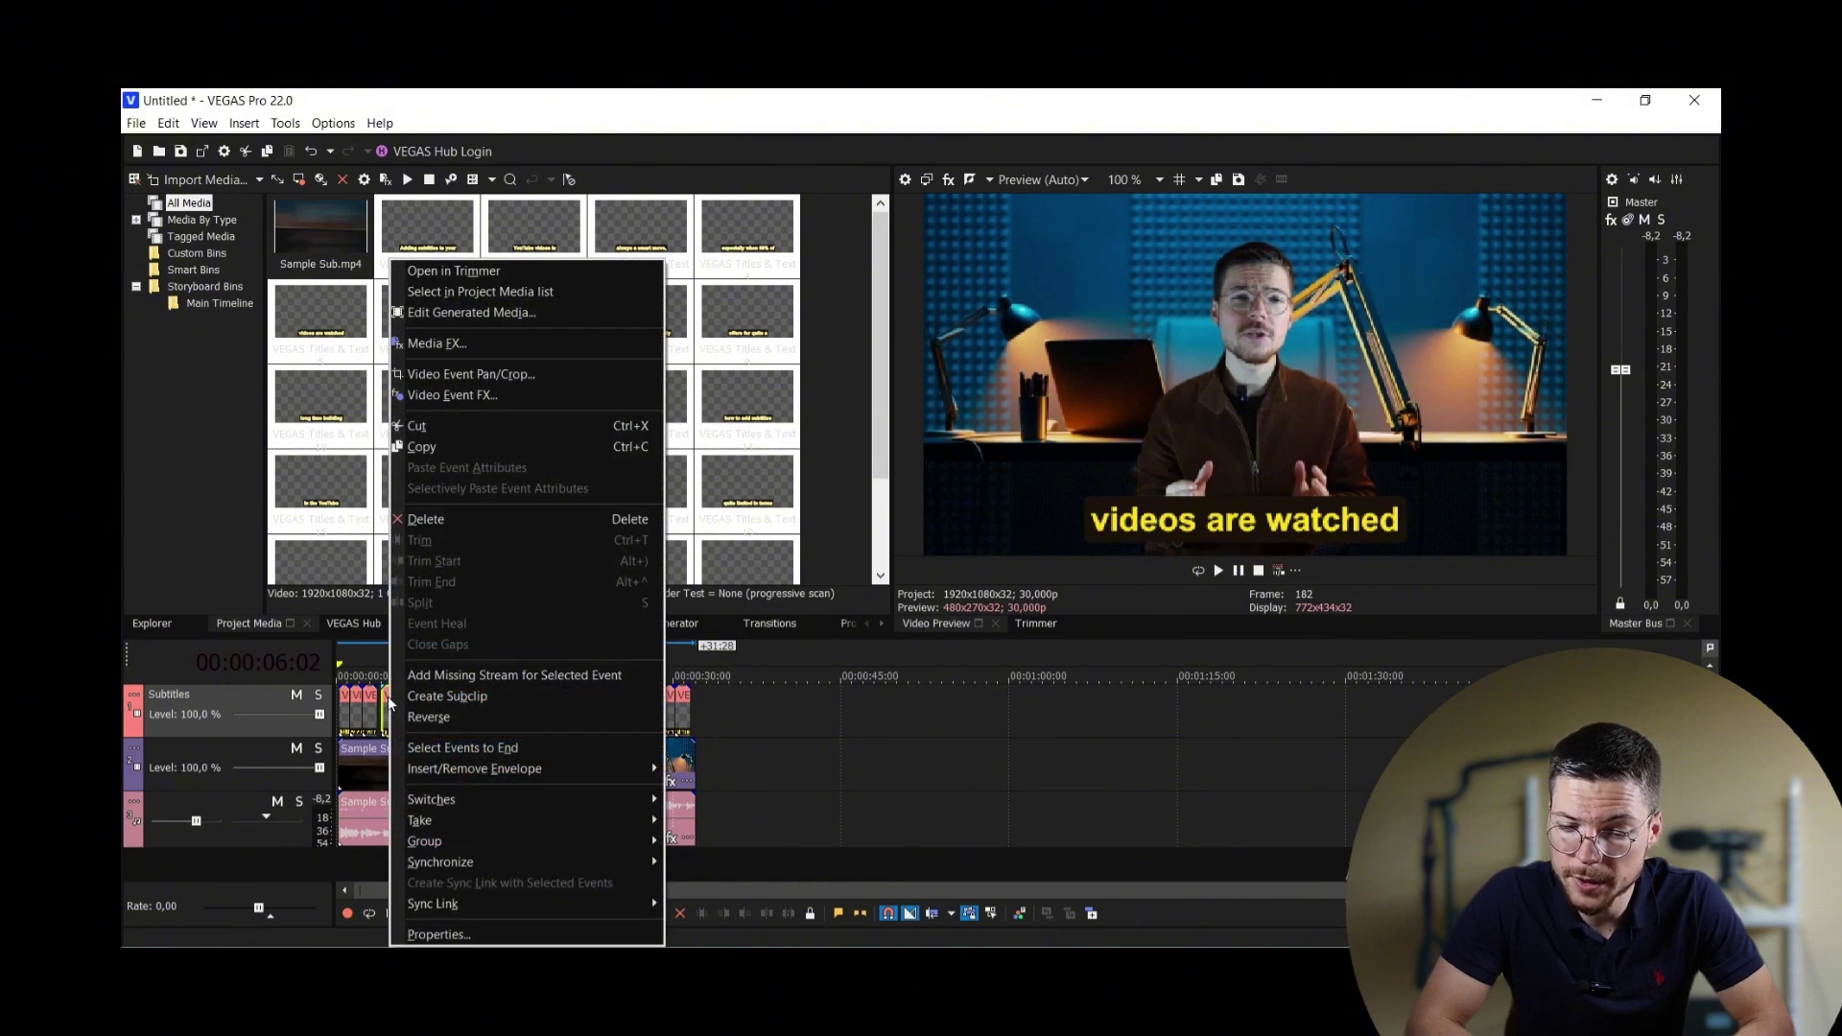
# Copy the final scale keyframe from the animated subtitle's Titles & Text settings
pyautogui.click(520, 312)
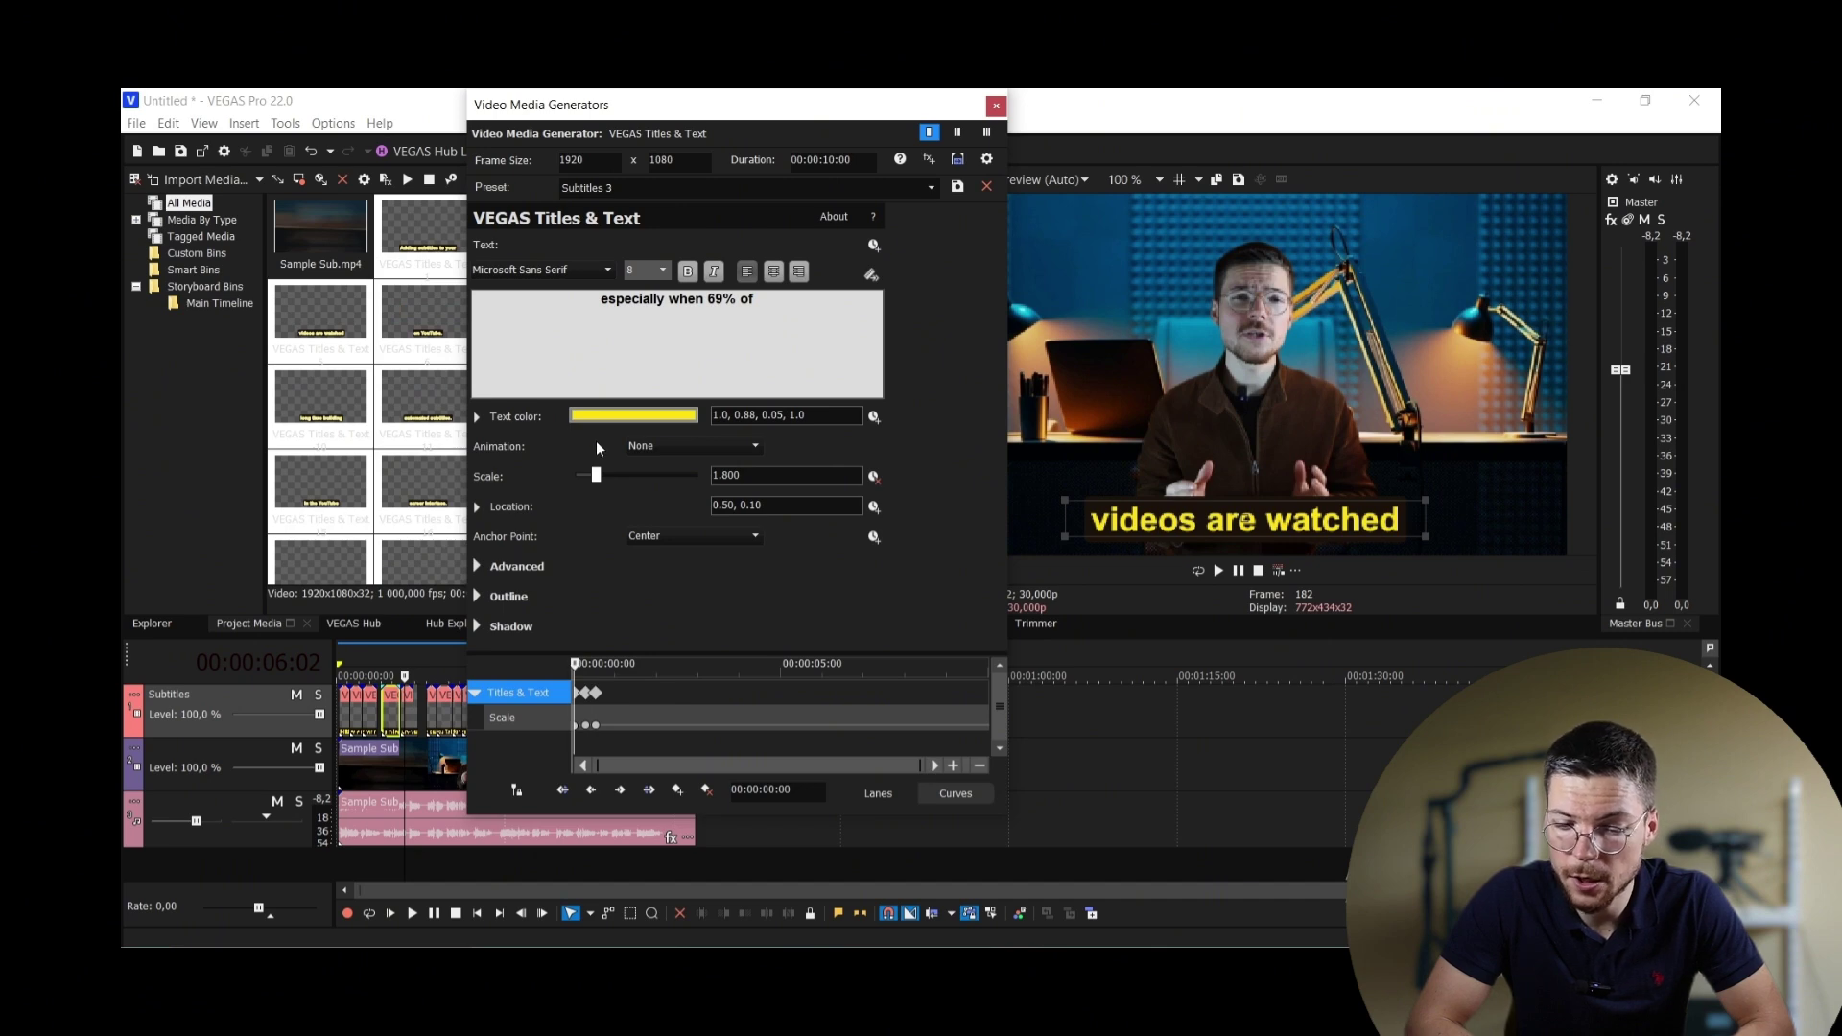
pyautogui.click(594, 653)
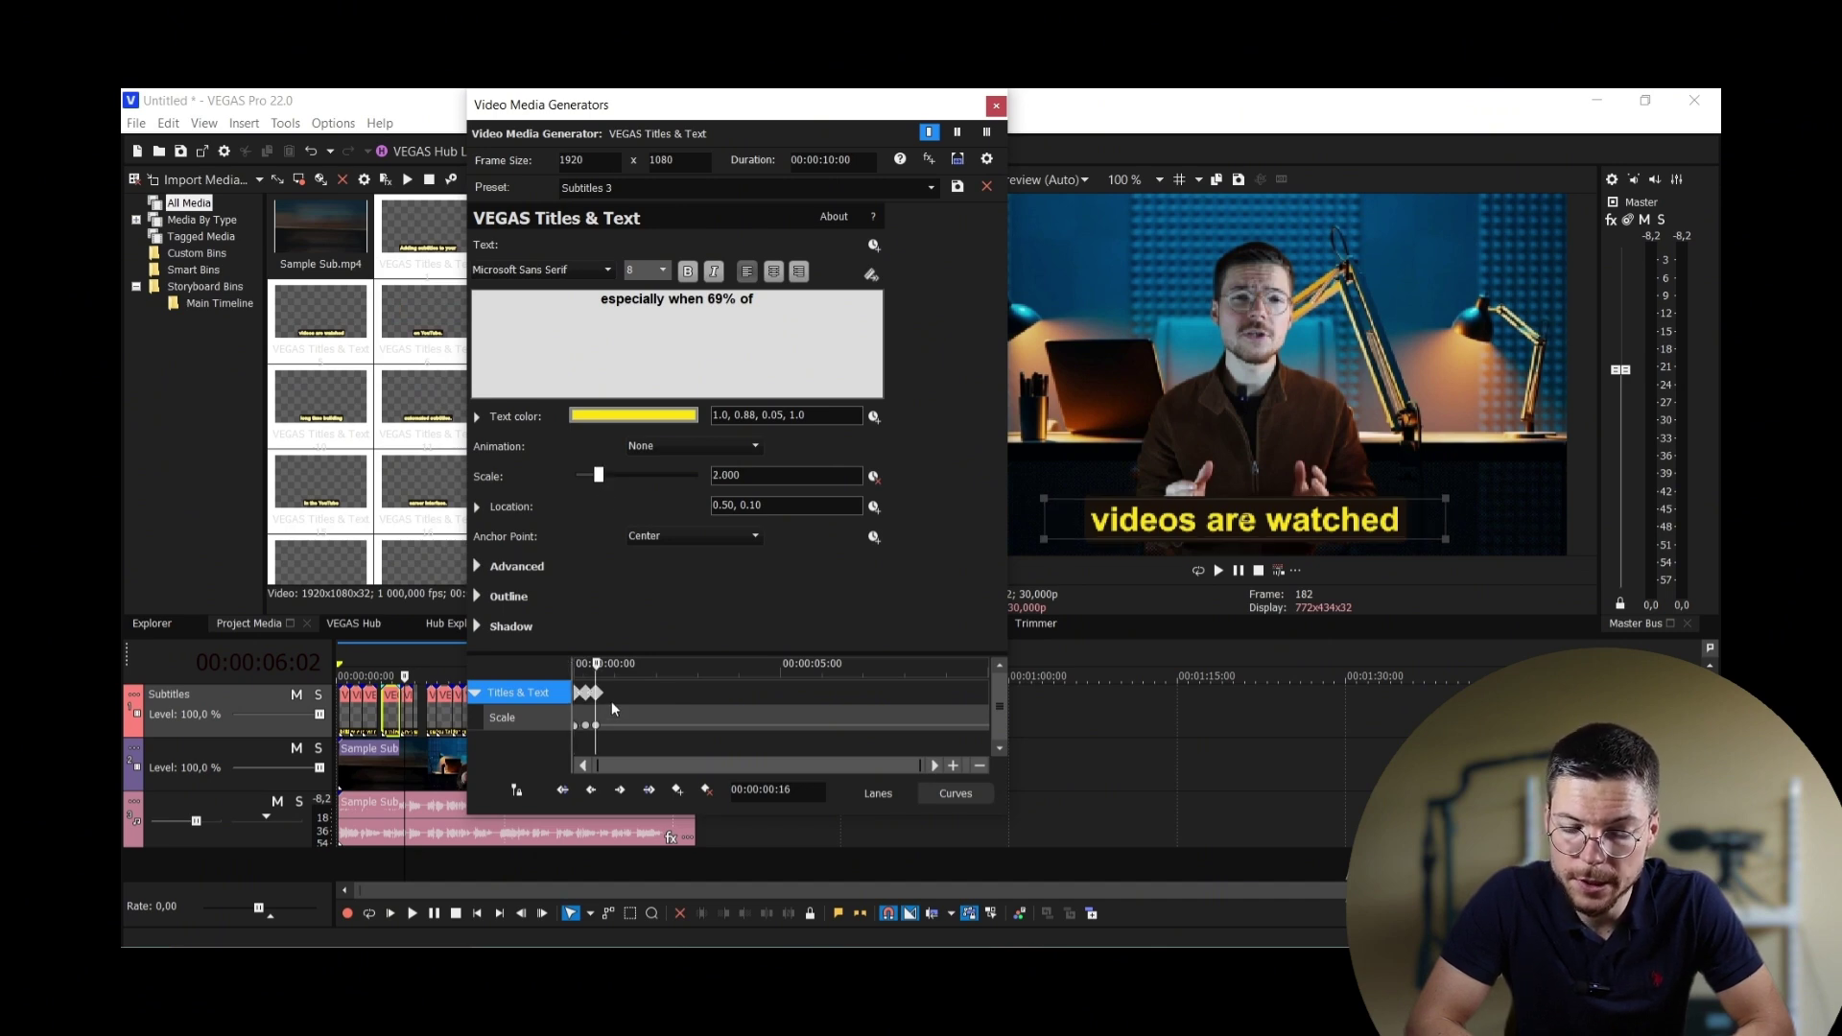
pyautogui.moveTo(612, 700); pyautogui.dragTo(568, 705)
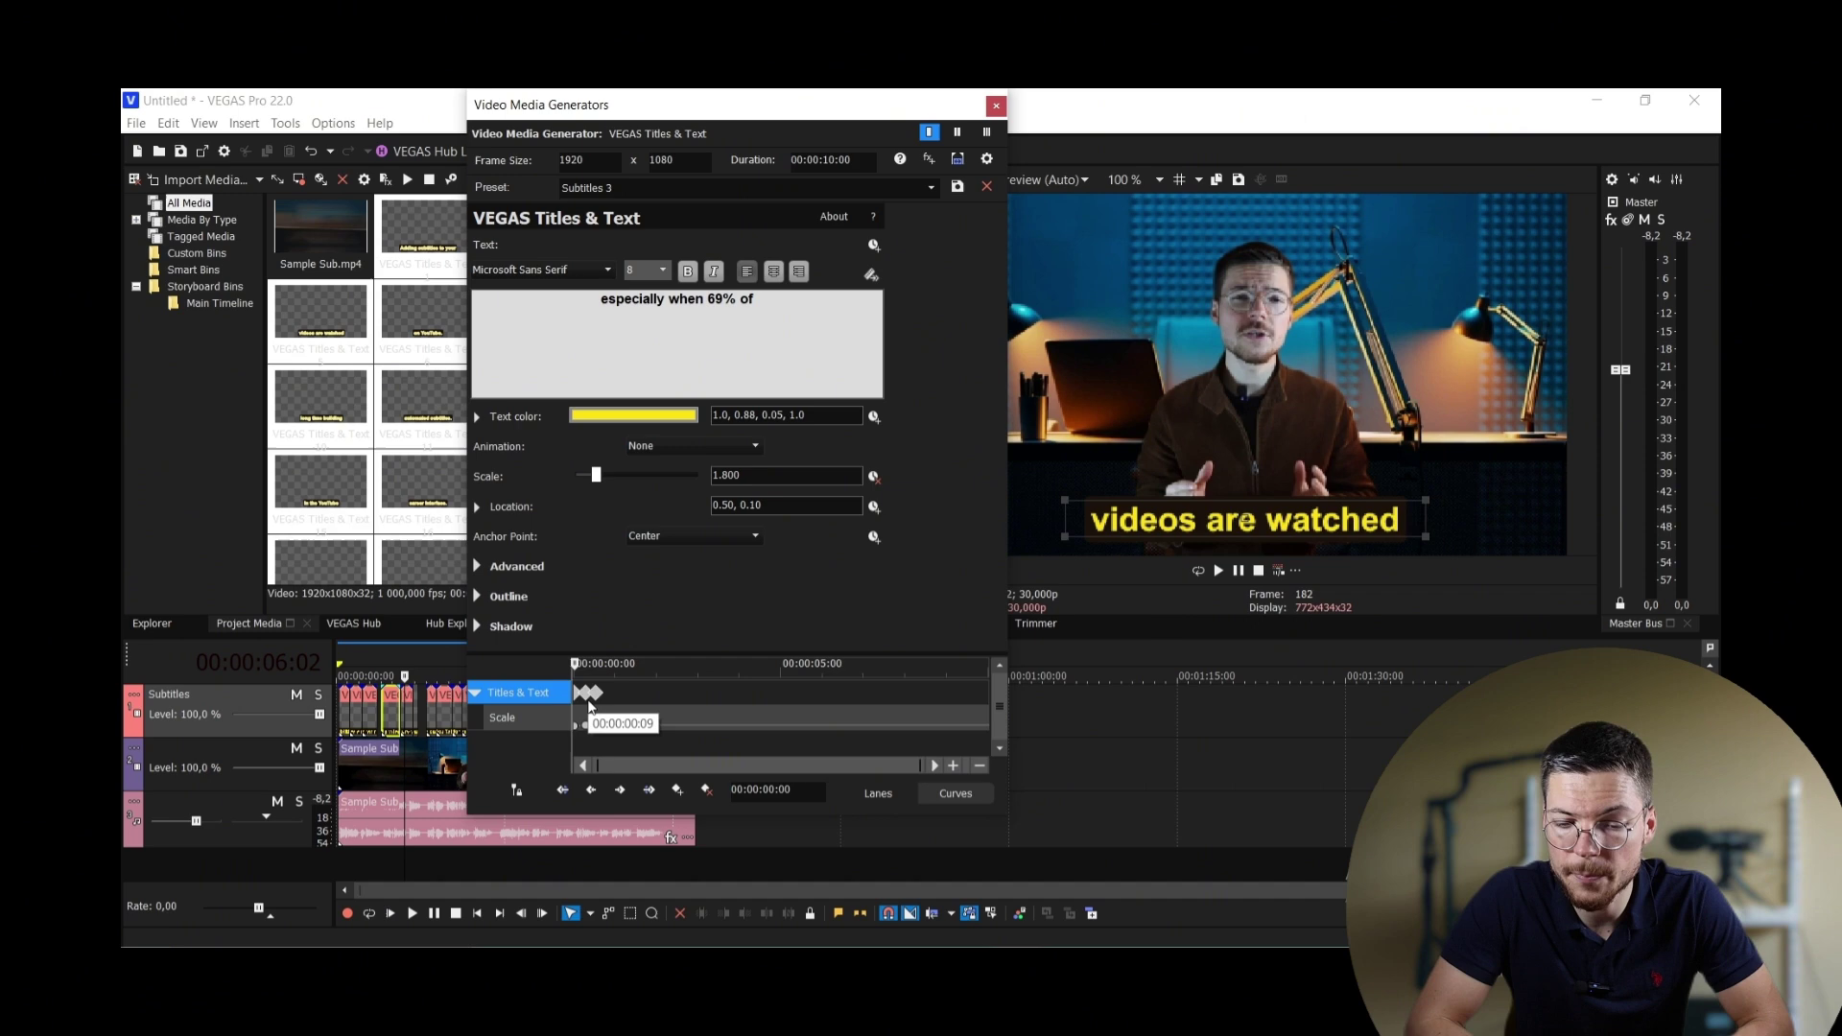
pyautogui.click(594, 694)
pyautogui.rightClick(594, 695)
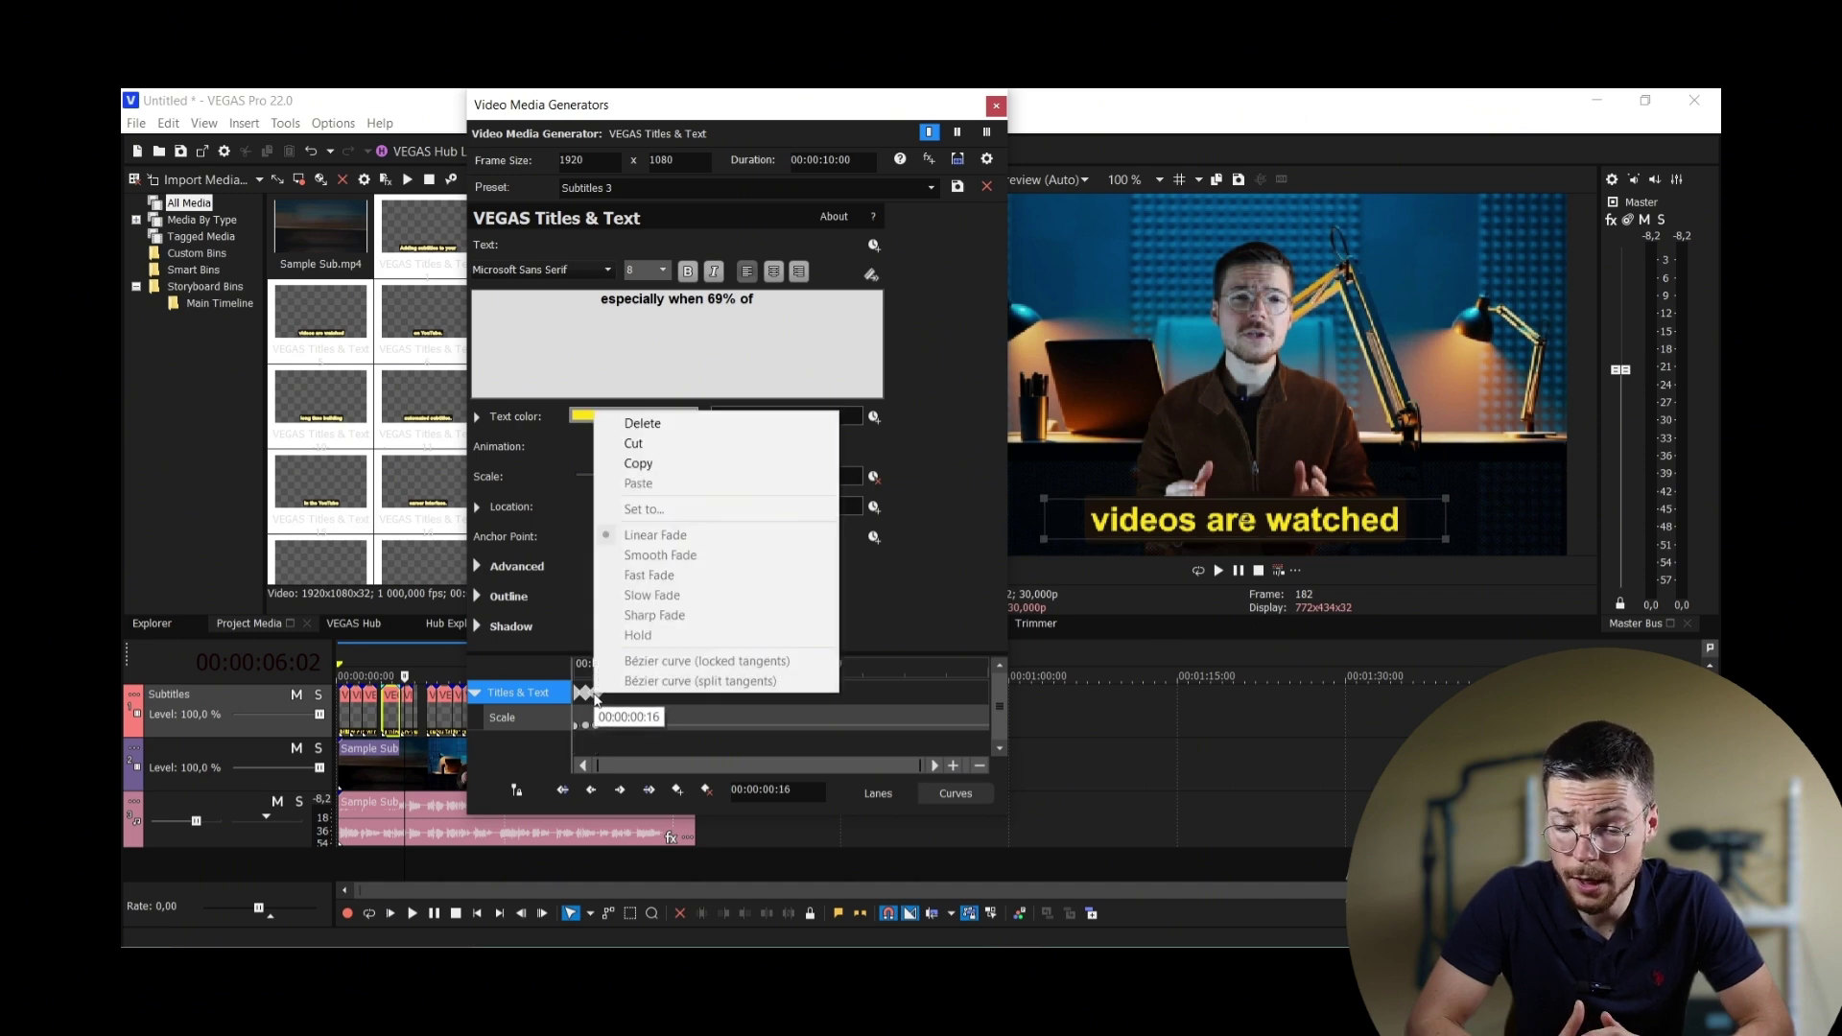
pyautogui.click(641, 463)
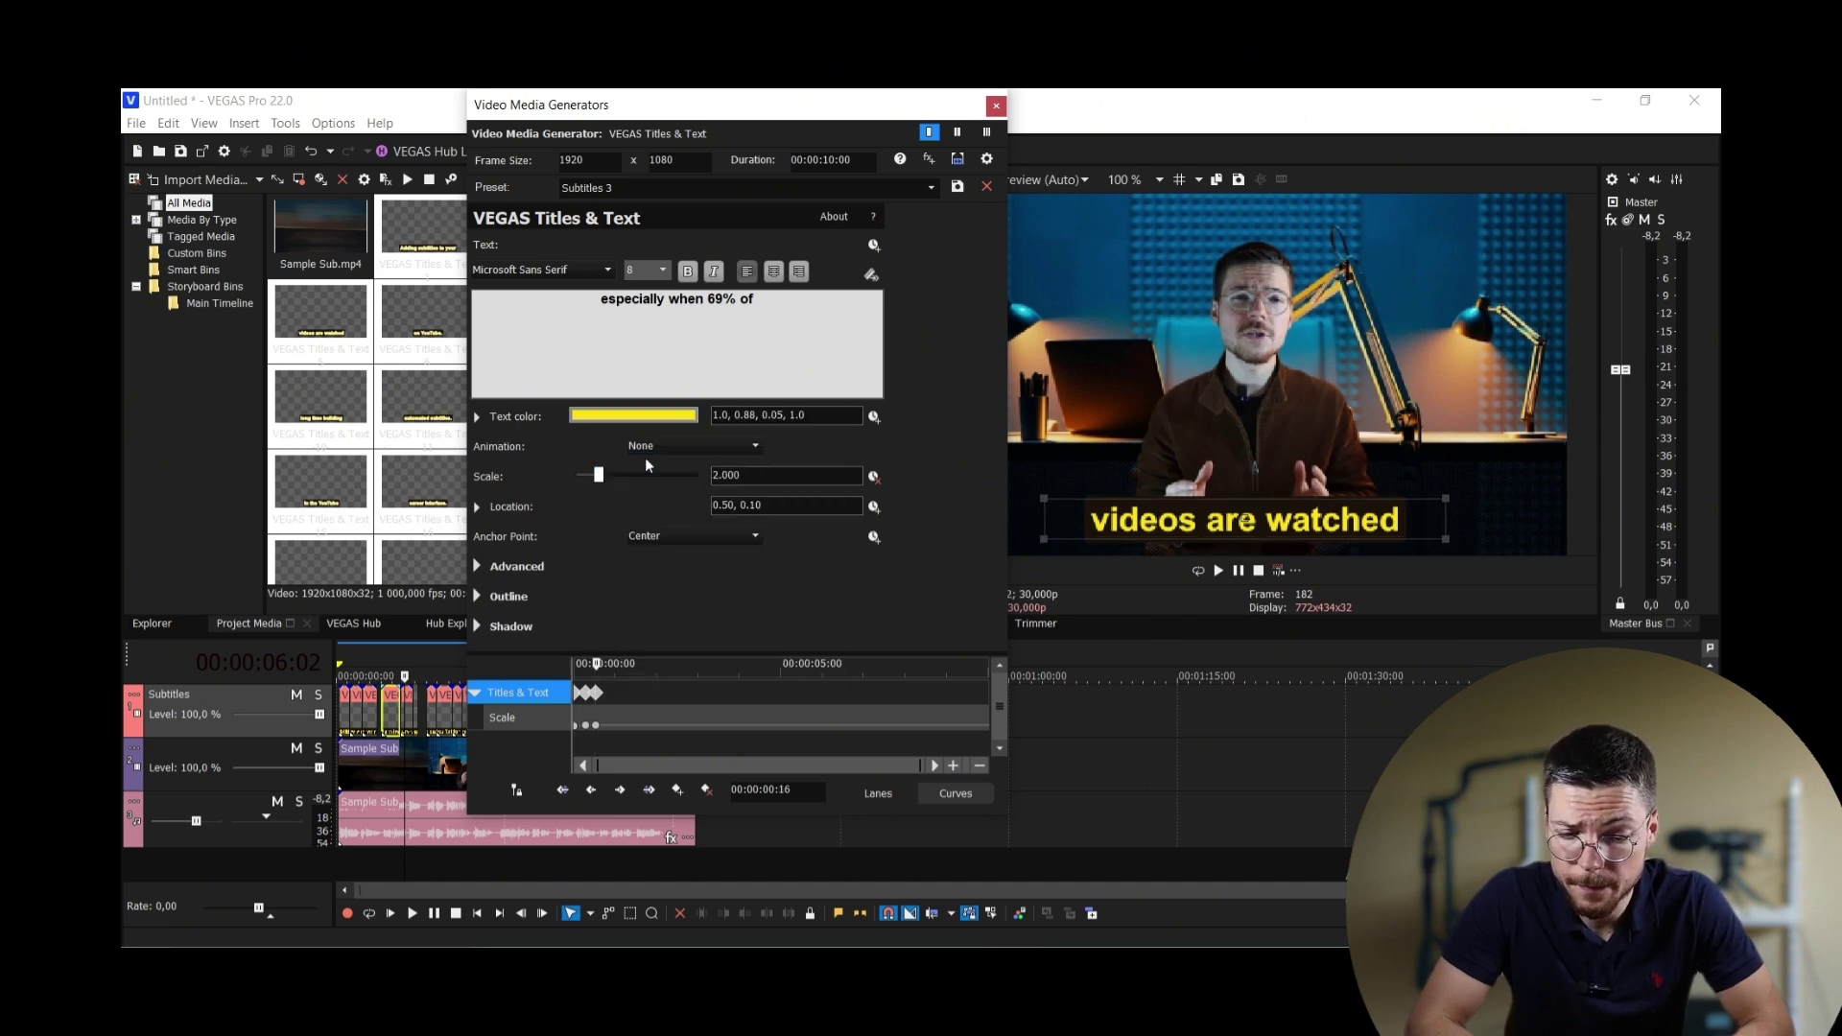
pyautogui.click(994, 107)
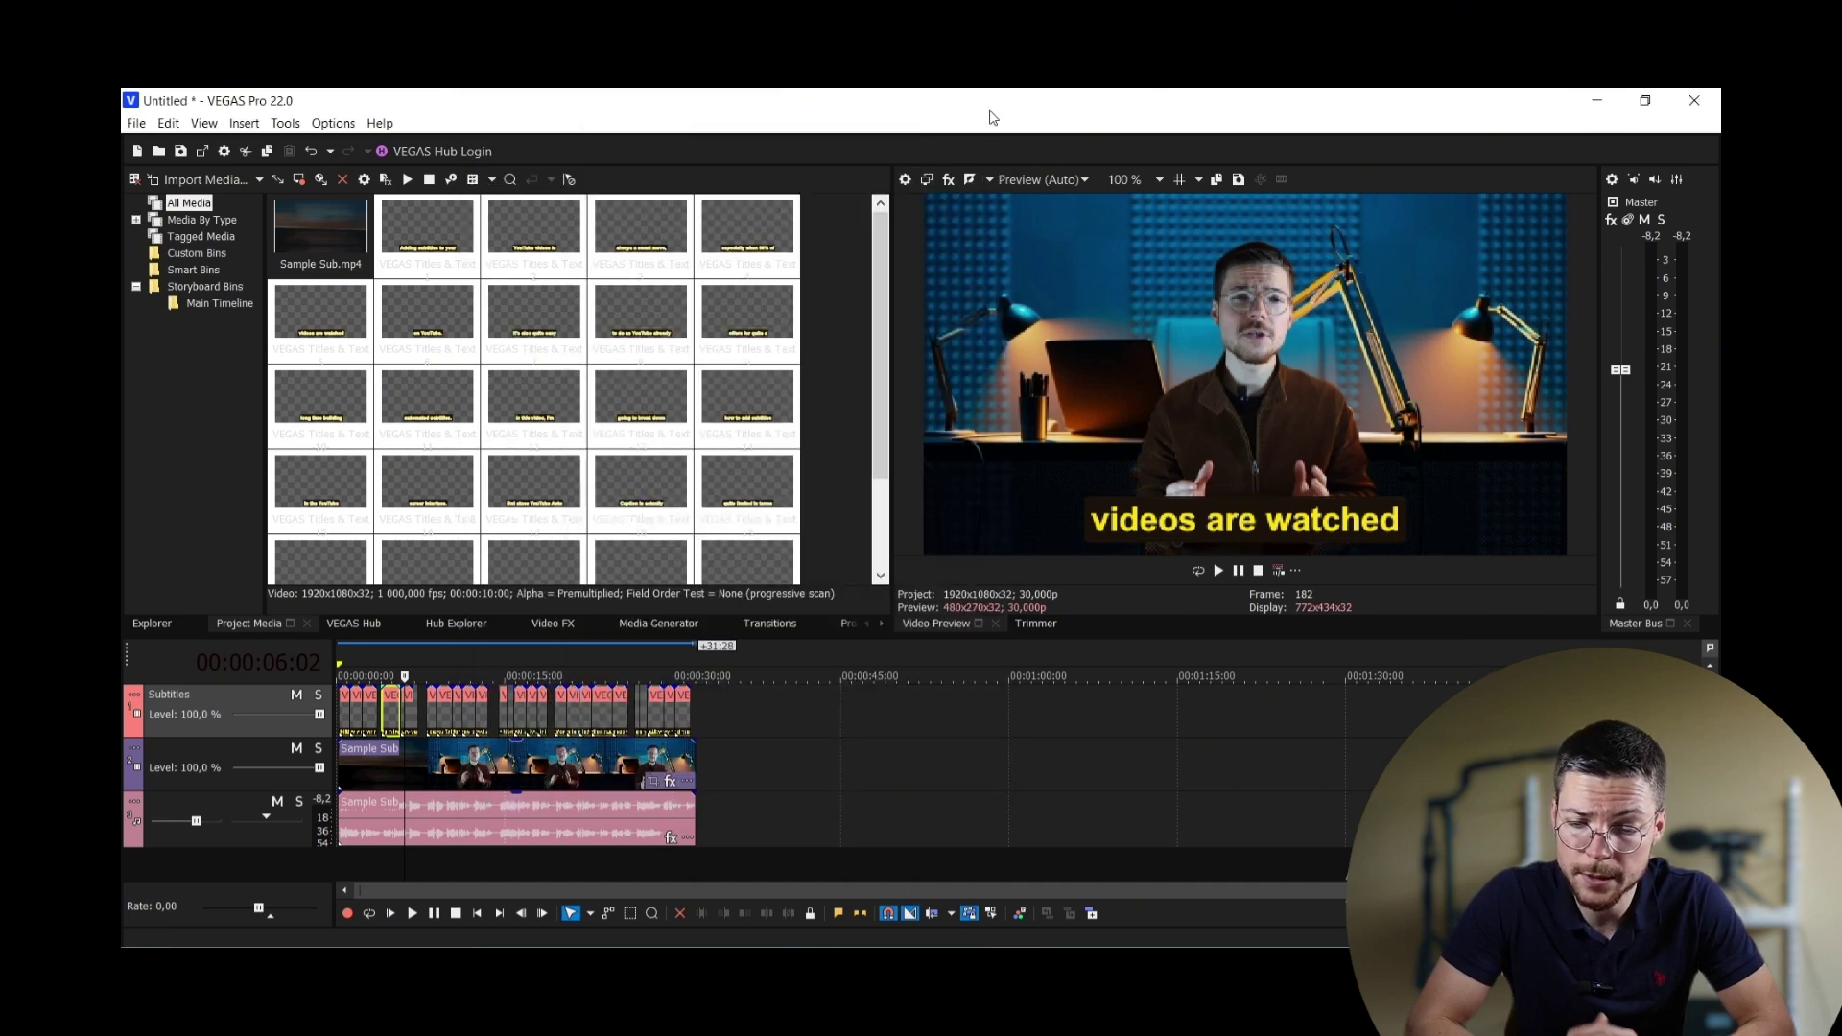
# Paste the scale animation onto the first subtitle, preview, and render as MAGIX HEVC/AAC MP4 Internet HD 1080p
pyautogui.rightClick(350, 698)
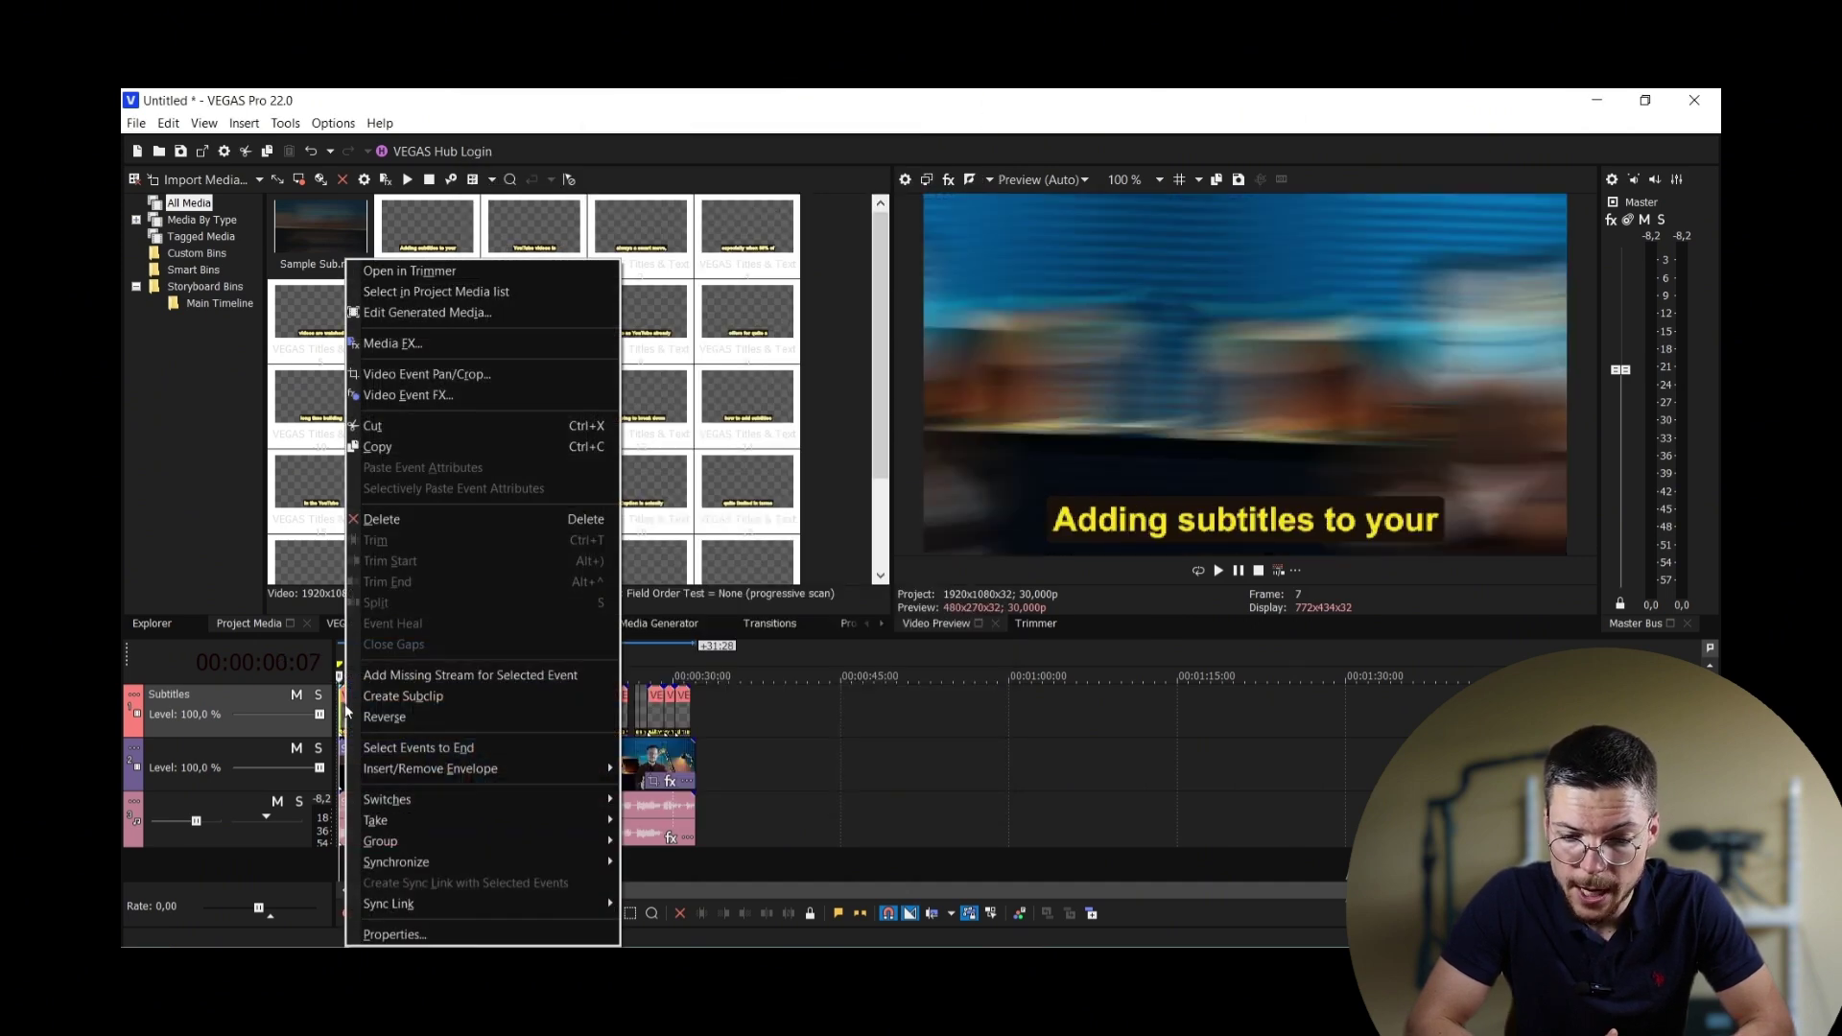
pyautogui.click(462, 311)
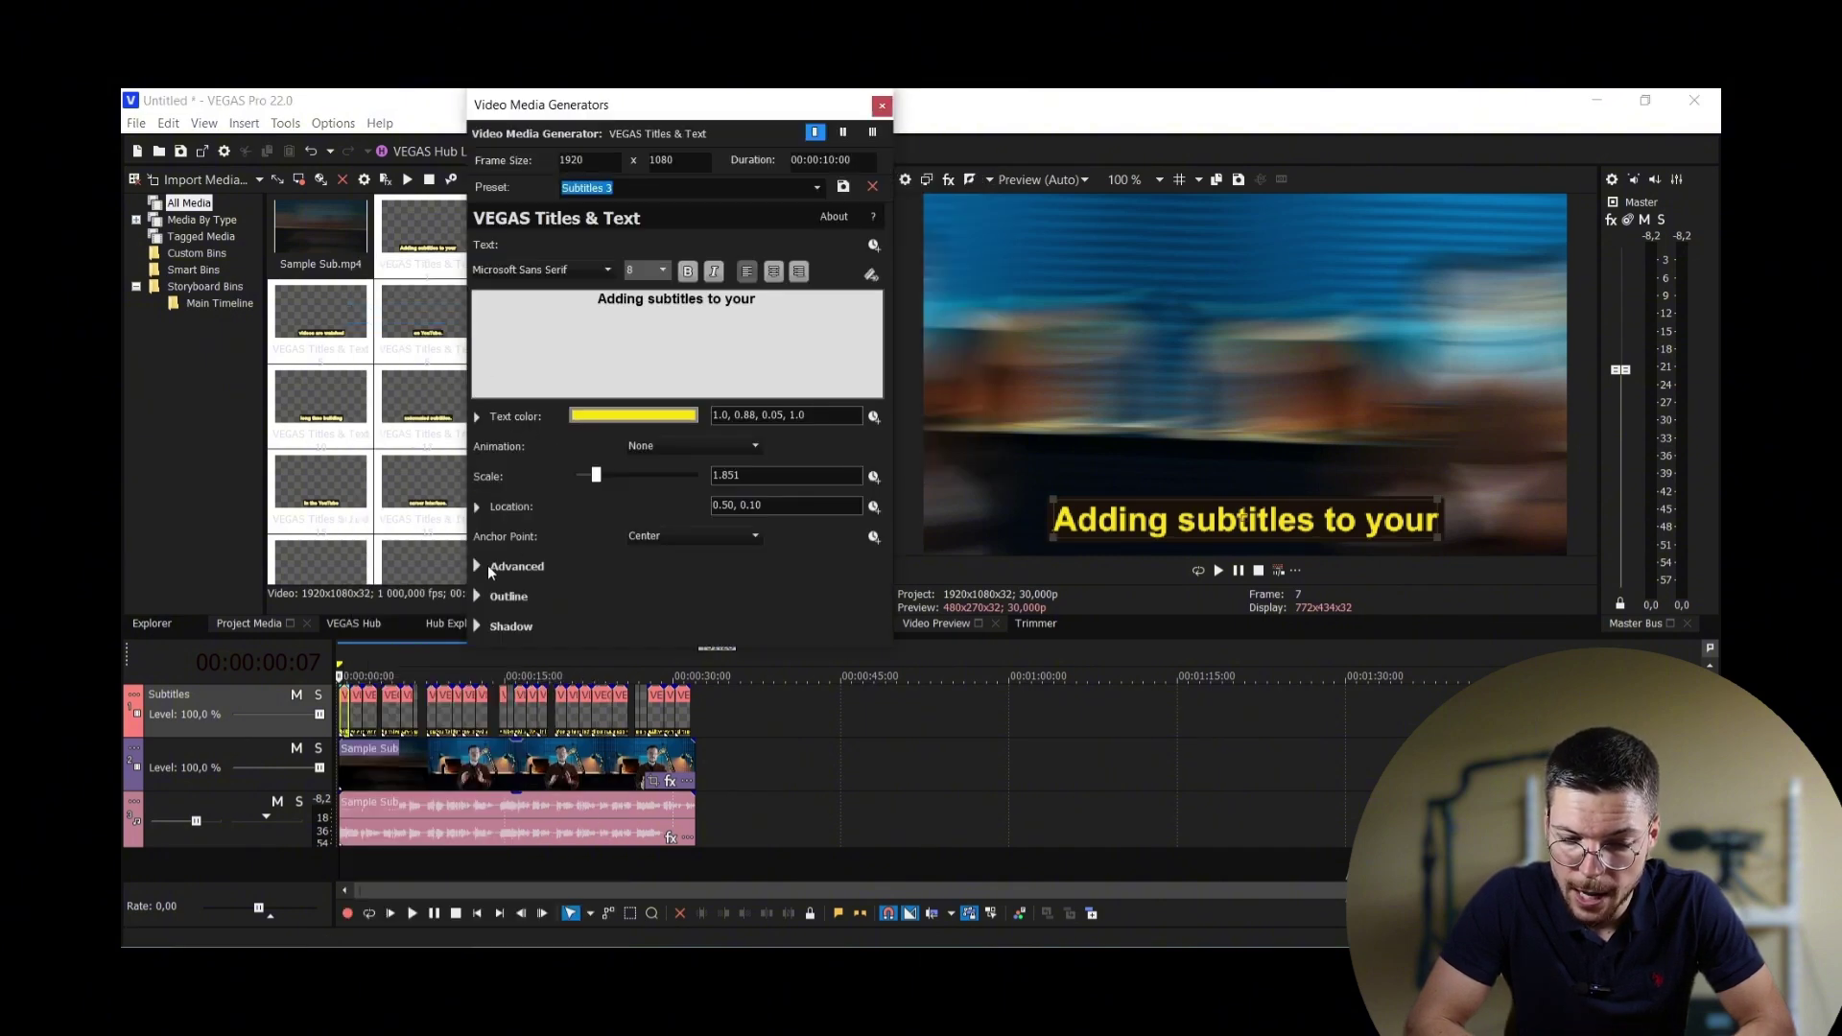
pyautogui.click(873, 477)
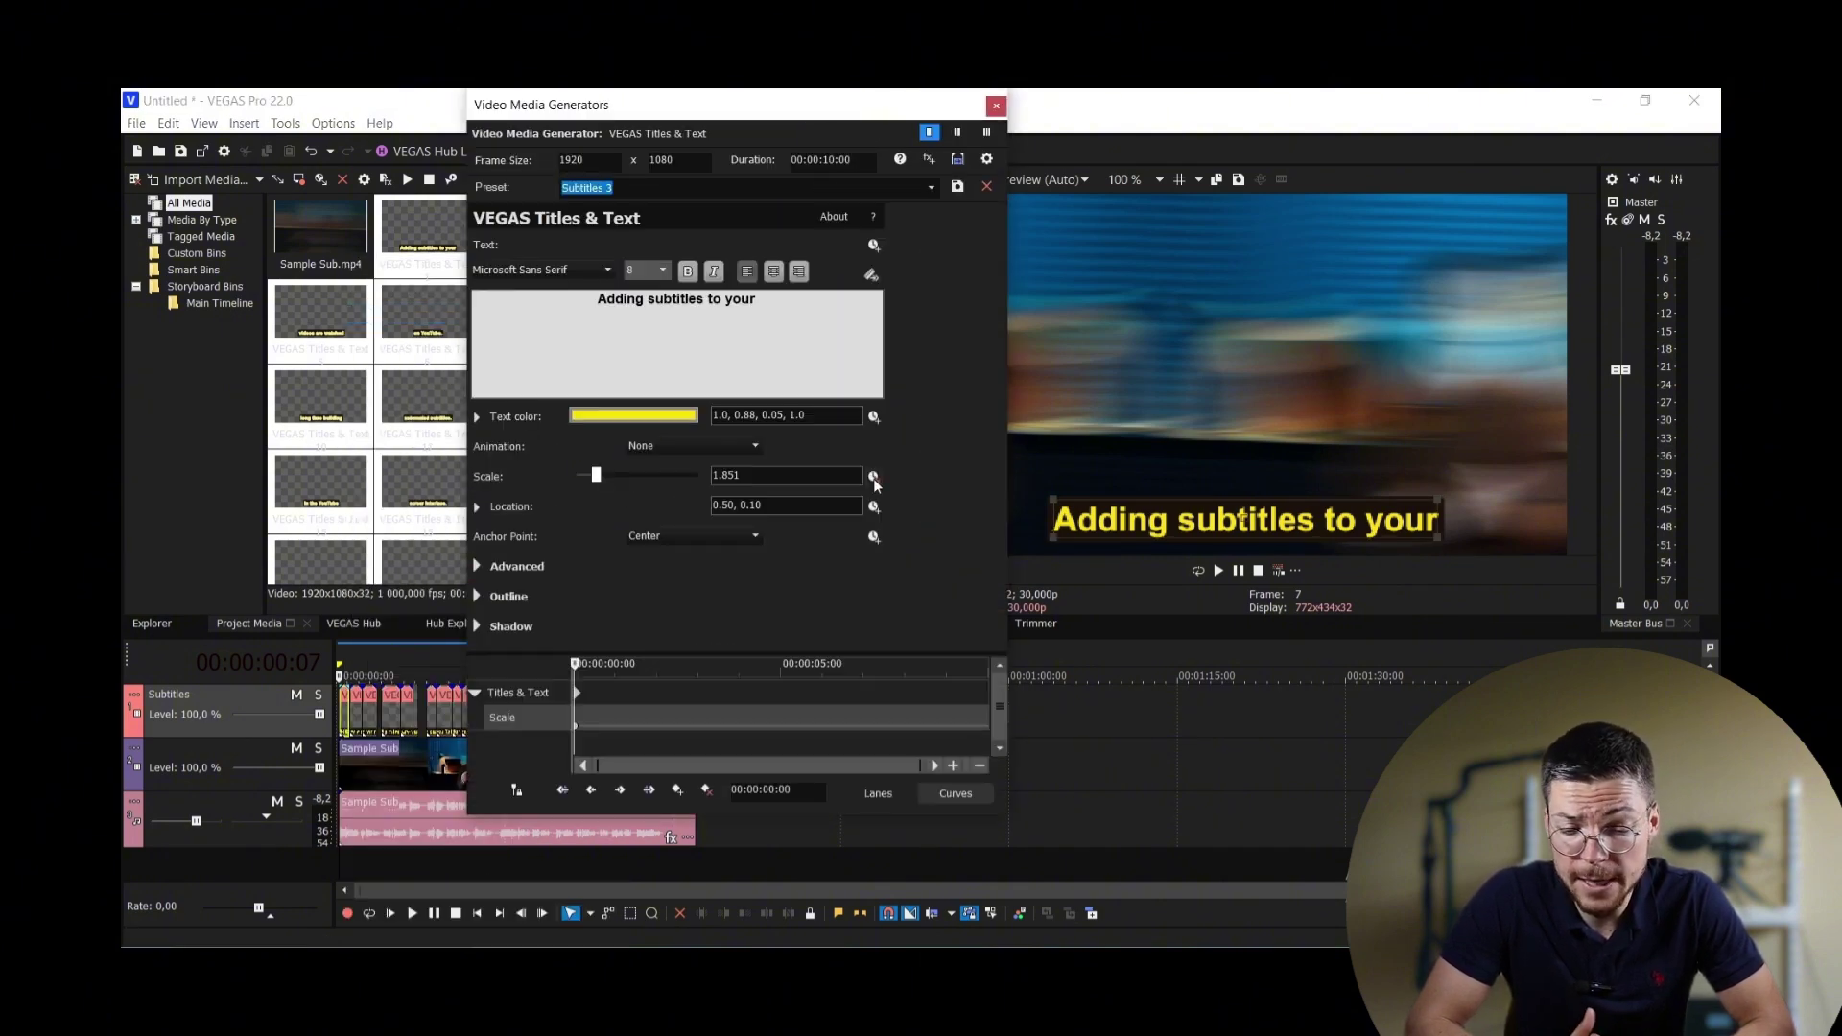
pyautogui.click(577, 693)
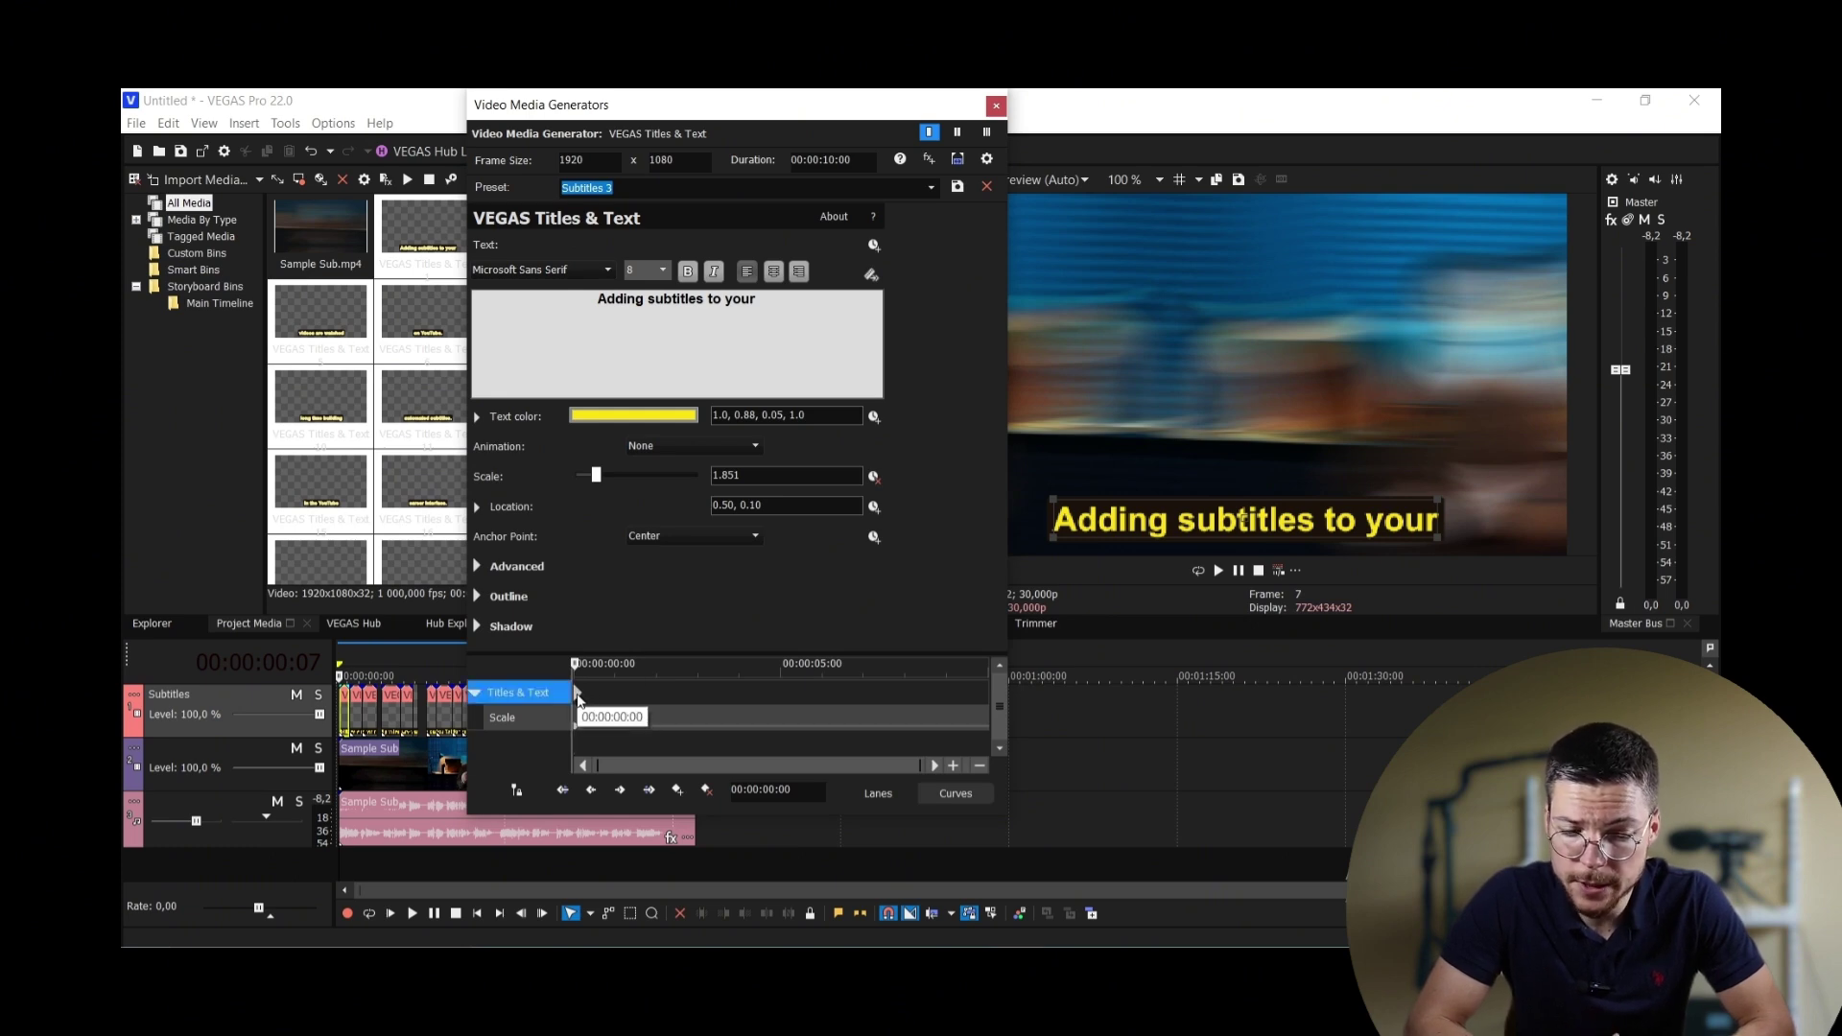
pyautogui.rightClick(579, 695)
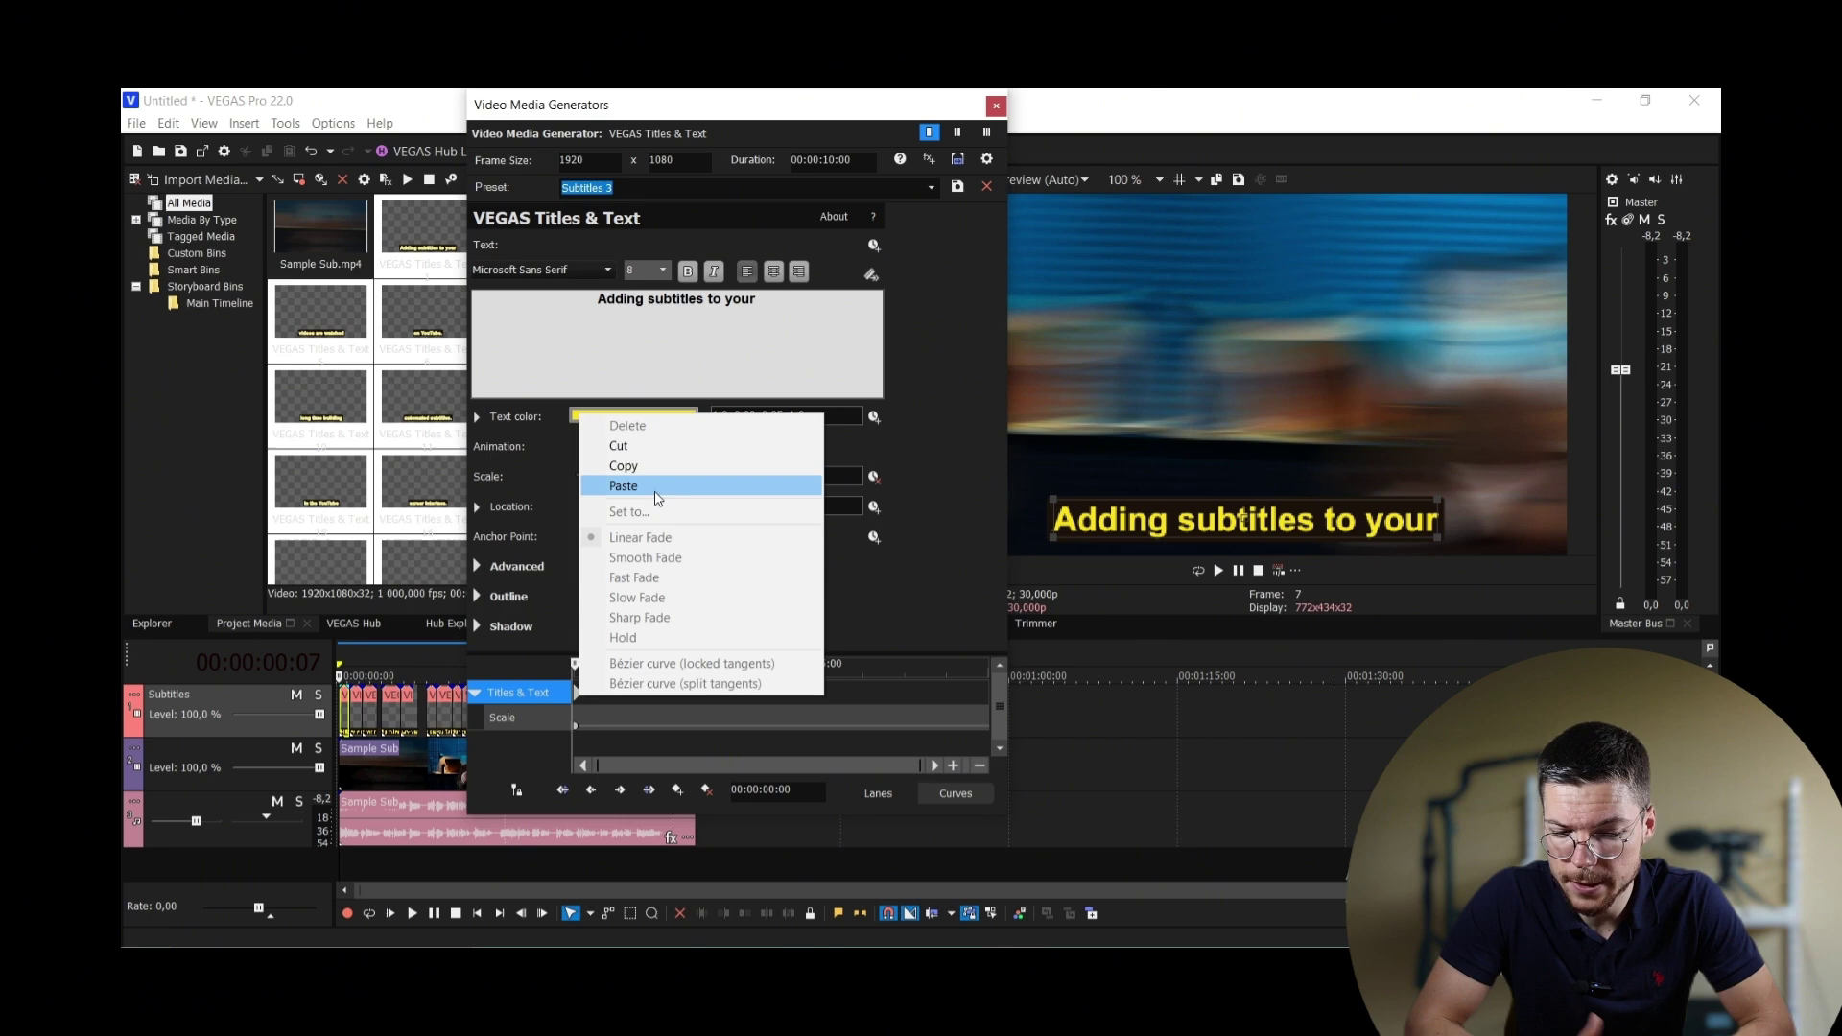
pyautogui.click(1215, 571)
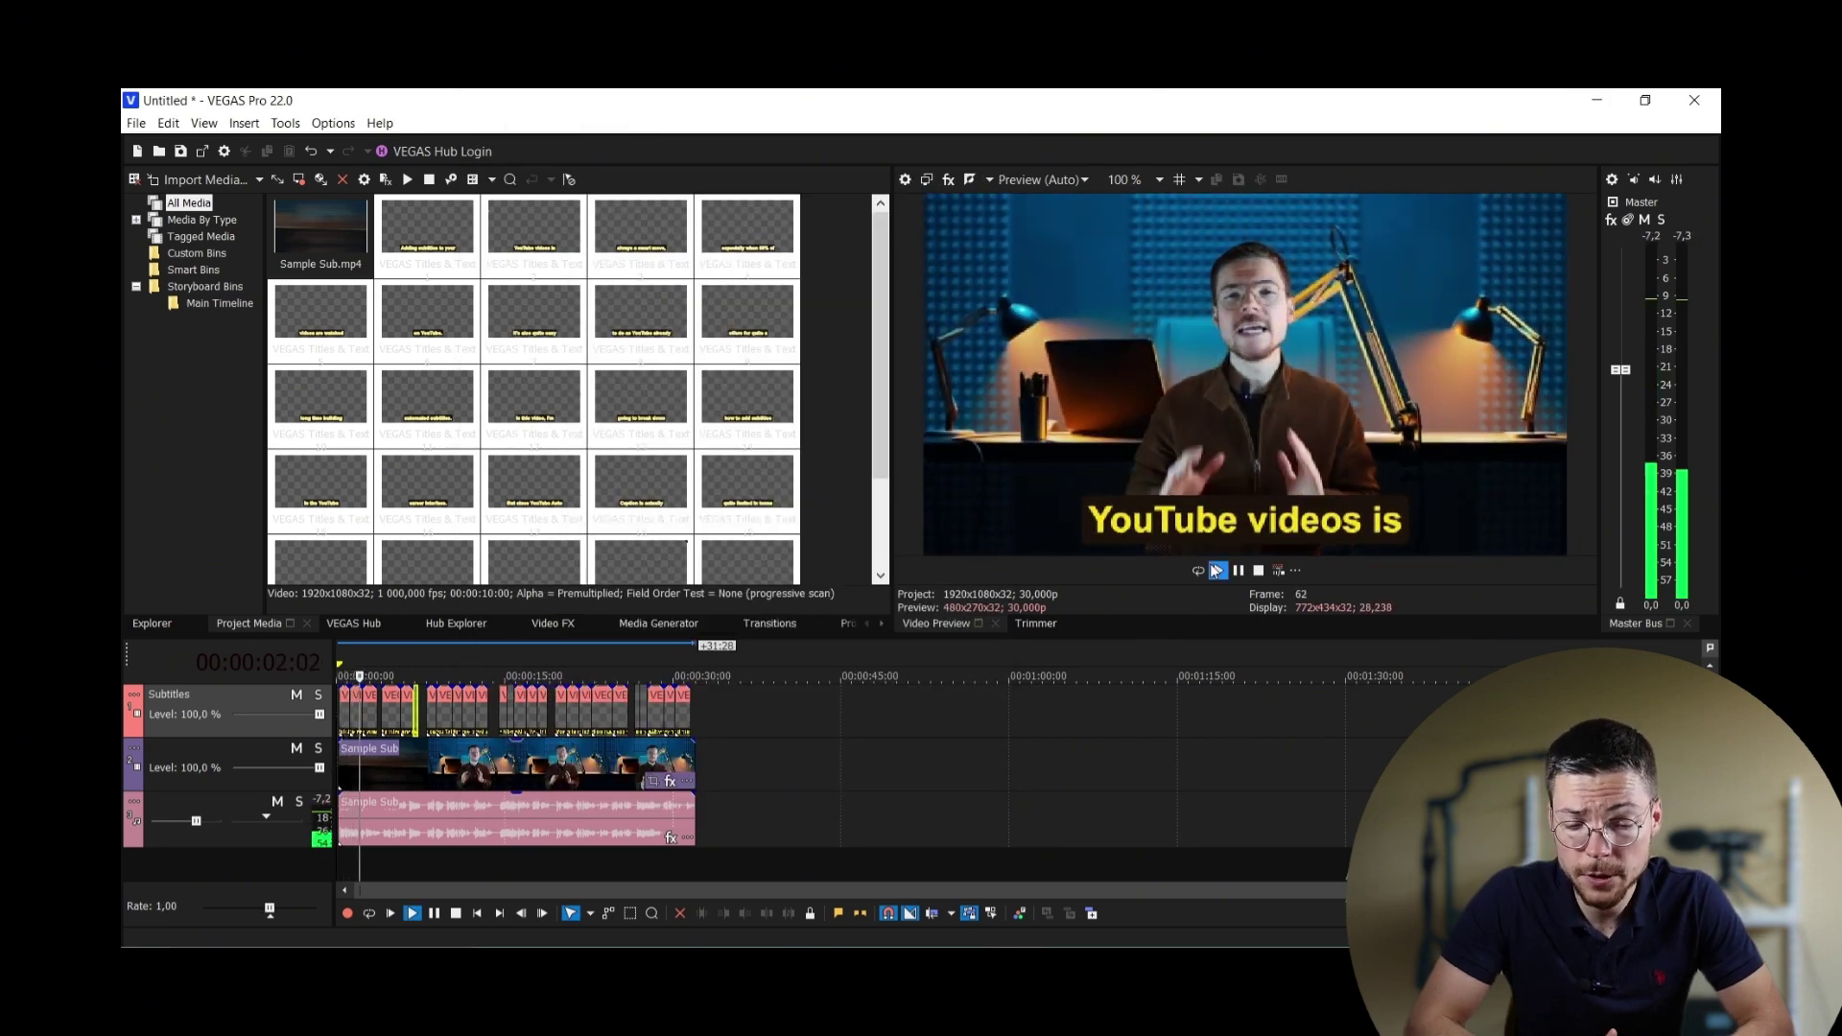
pyautogui.press('Return')
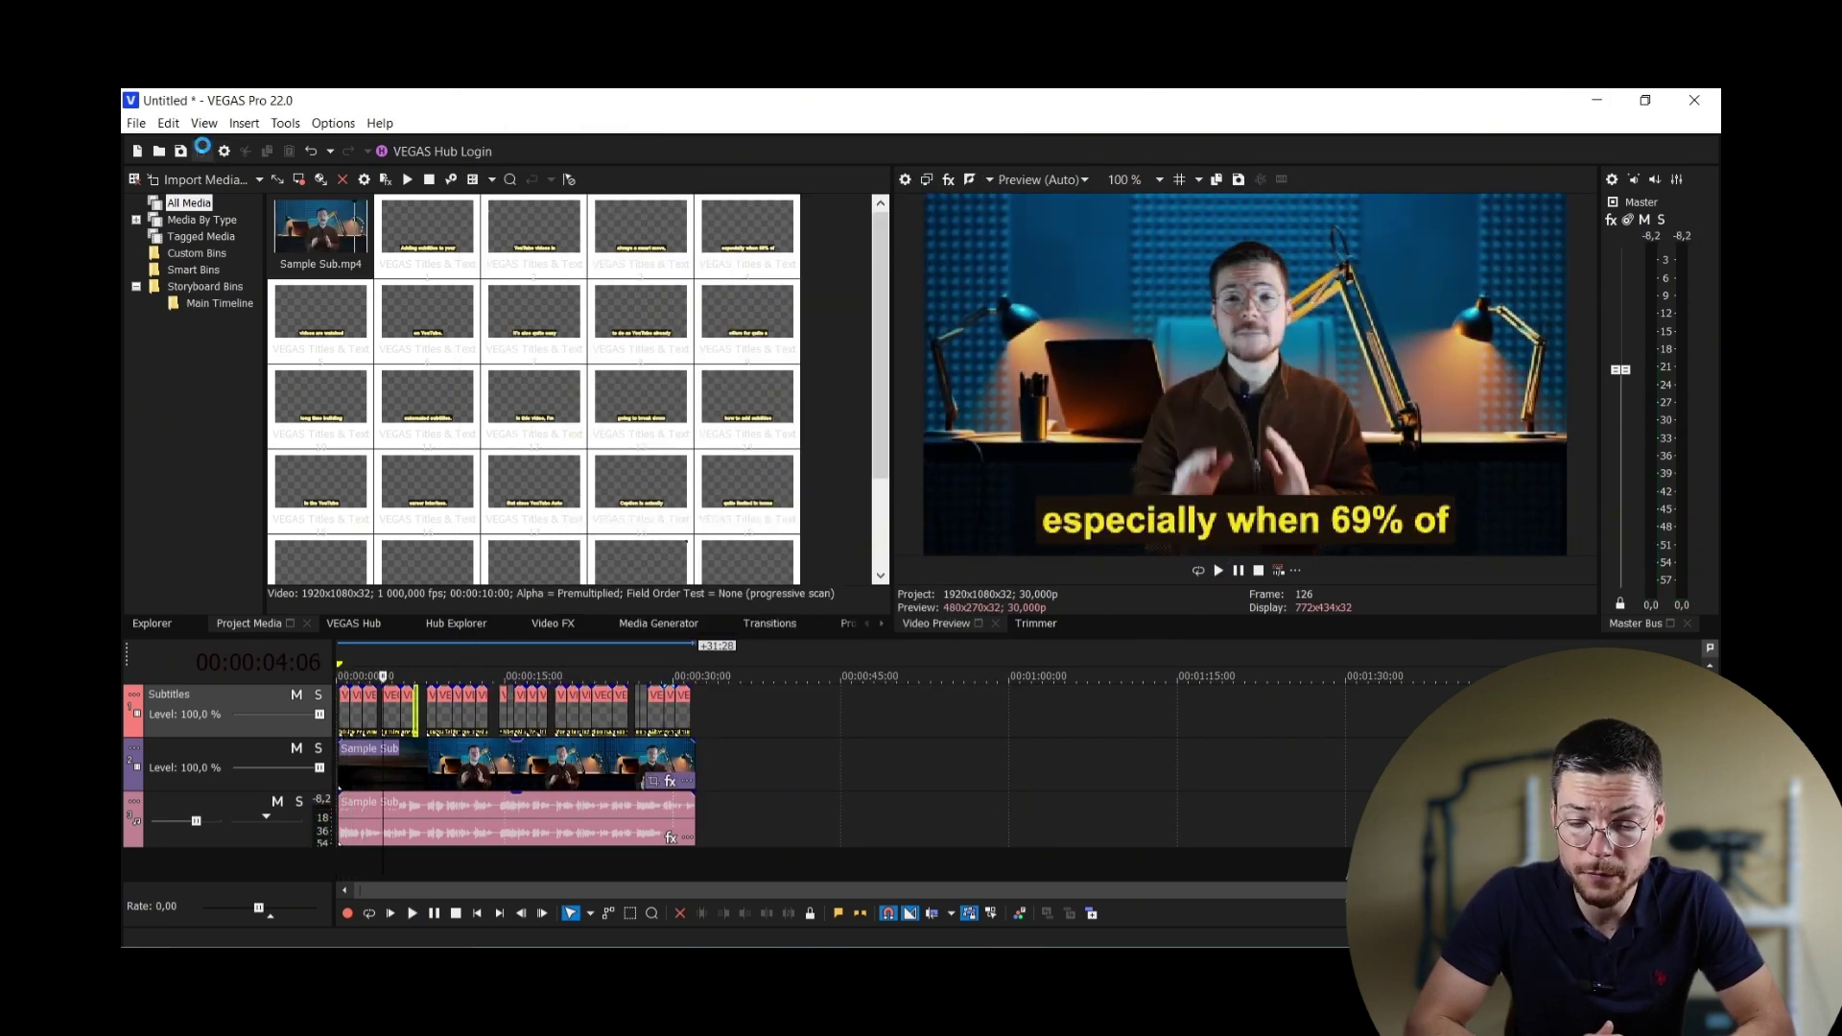
pyautogui.click(202, 151)
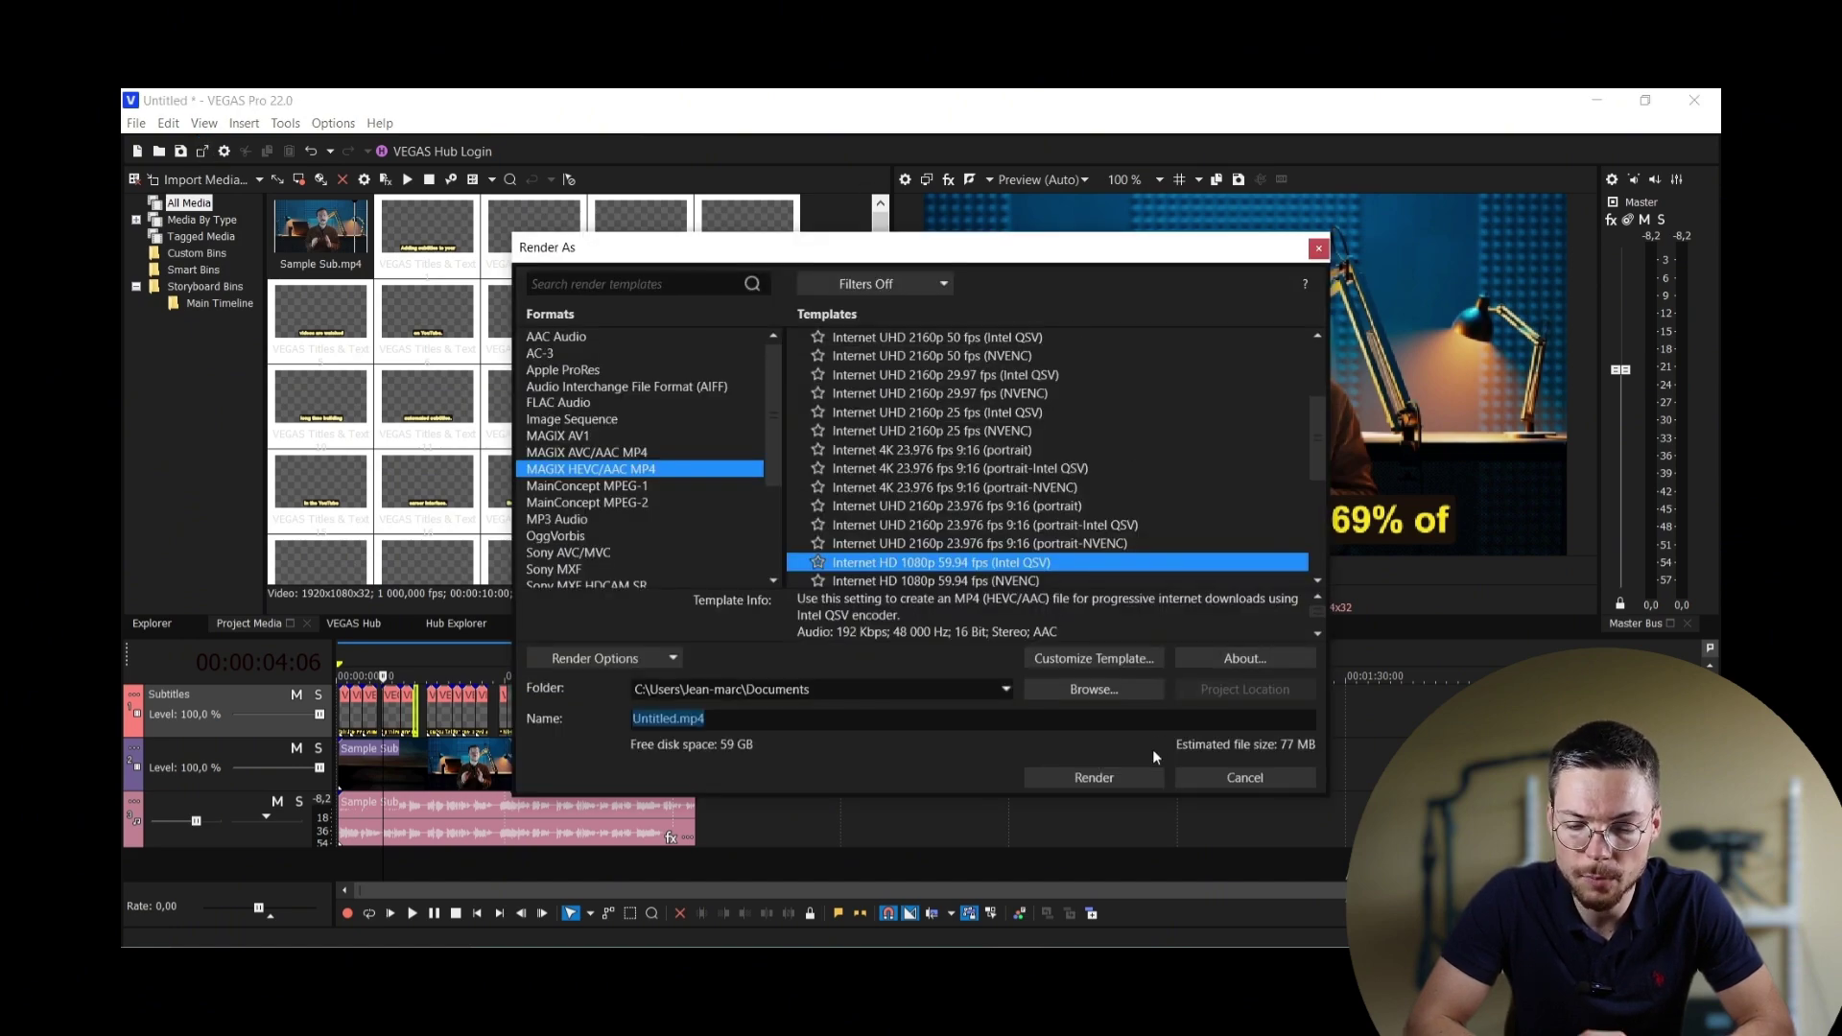
pyautogui.click(1136, 775)
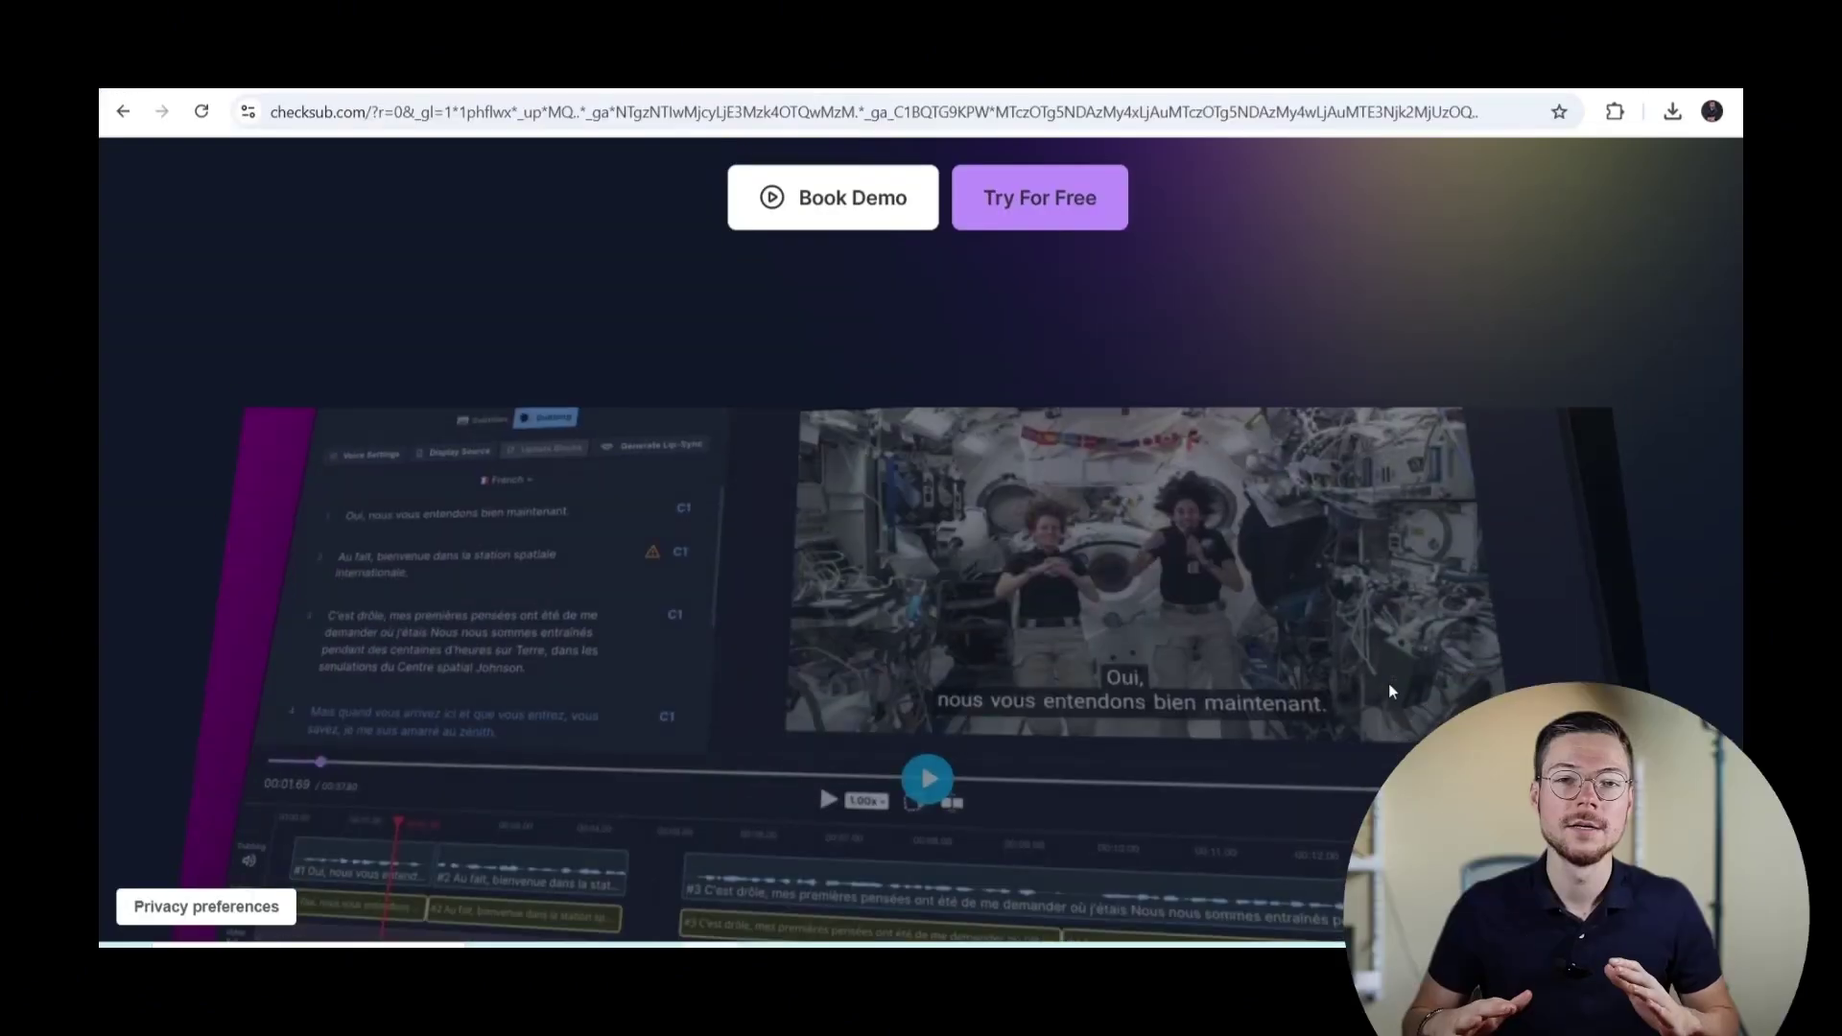
pyautogui.scroll(-8, 1389, 691)
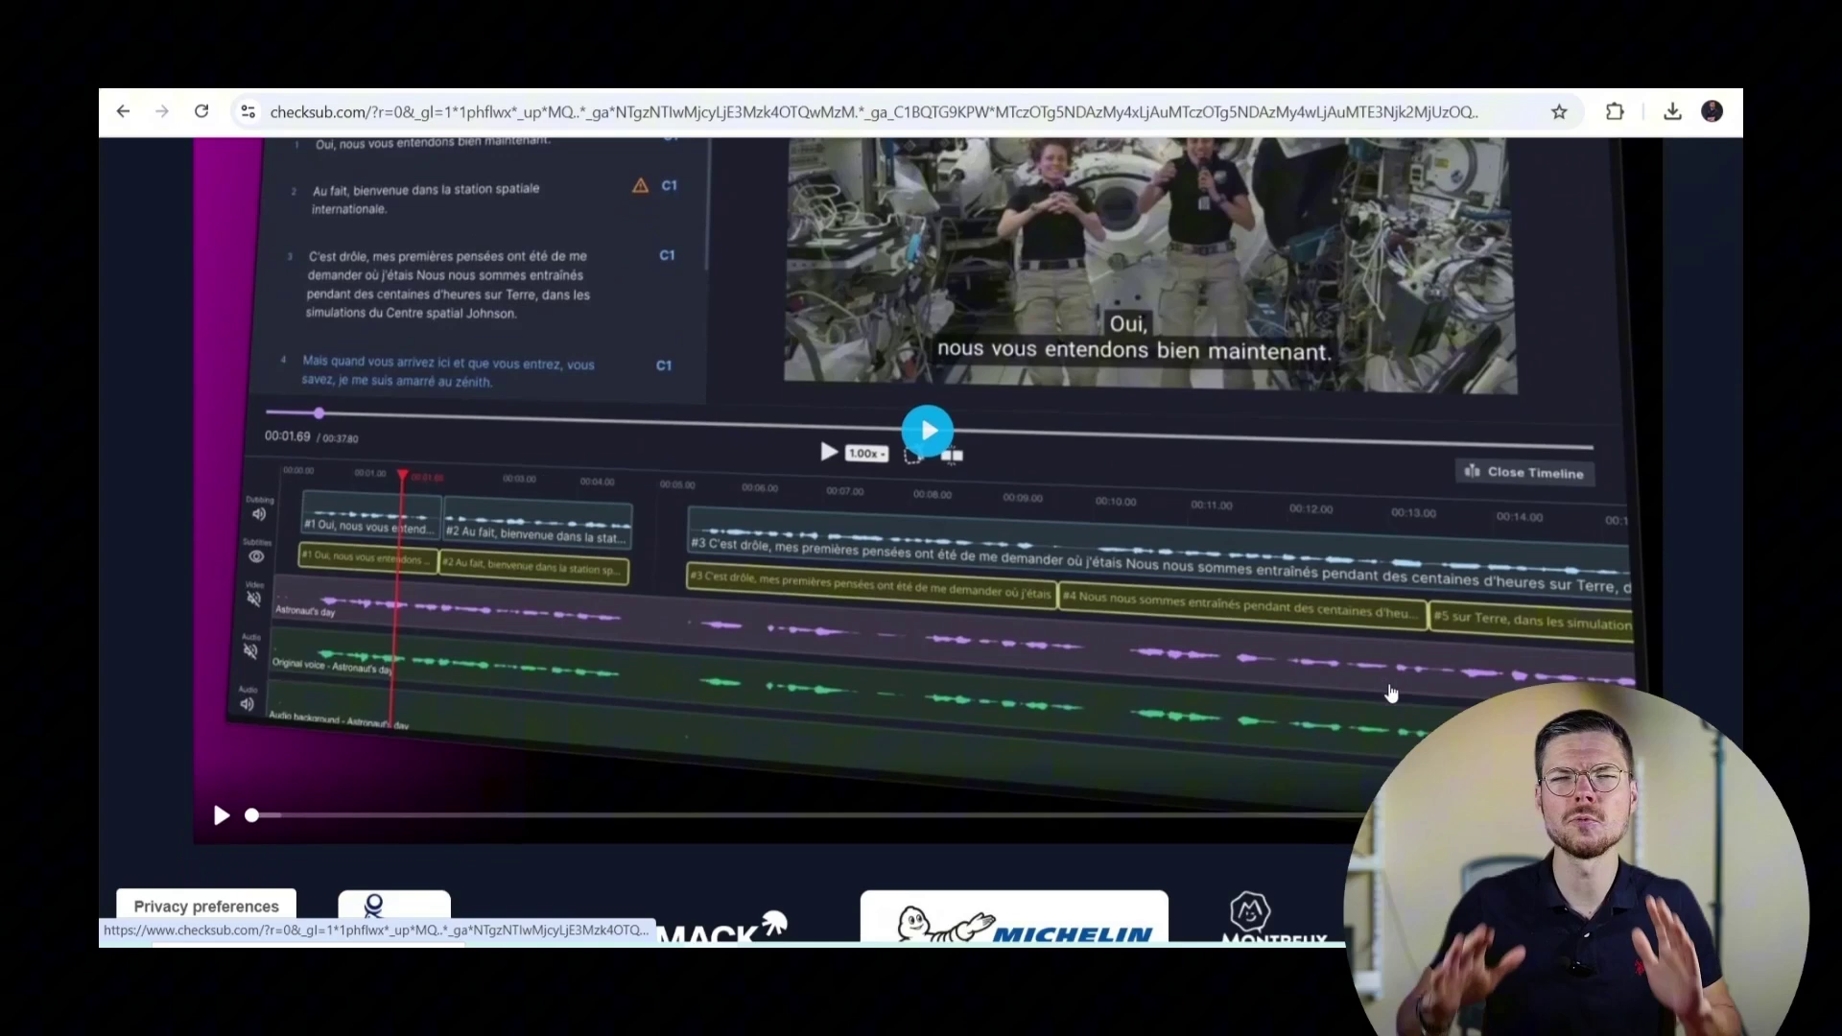
pyautogui.scroll(-10, 1389, 688)
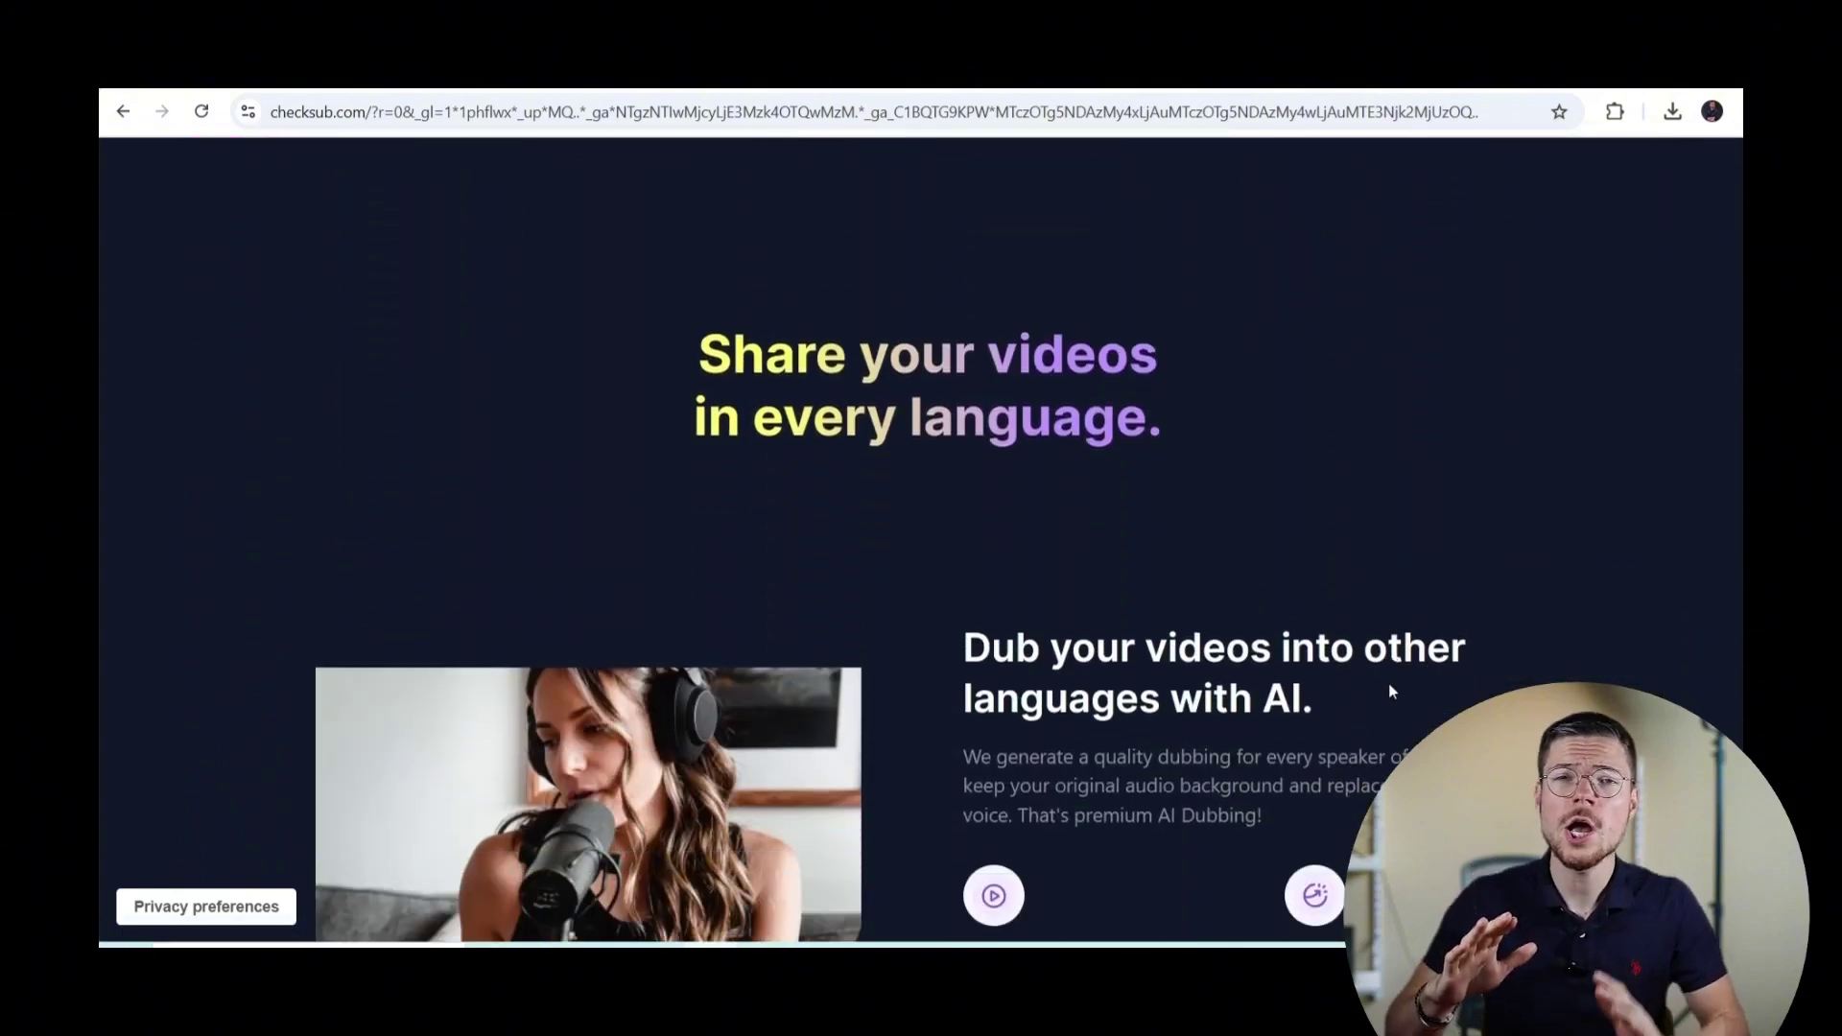
pyautogui.scroll(-10, 1389, 690)
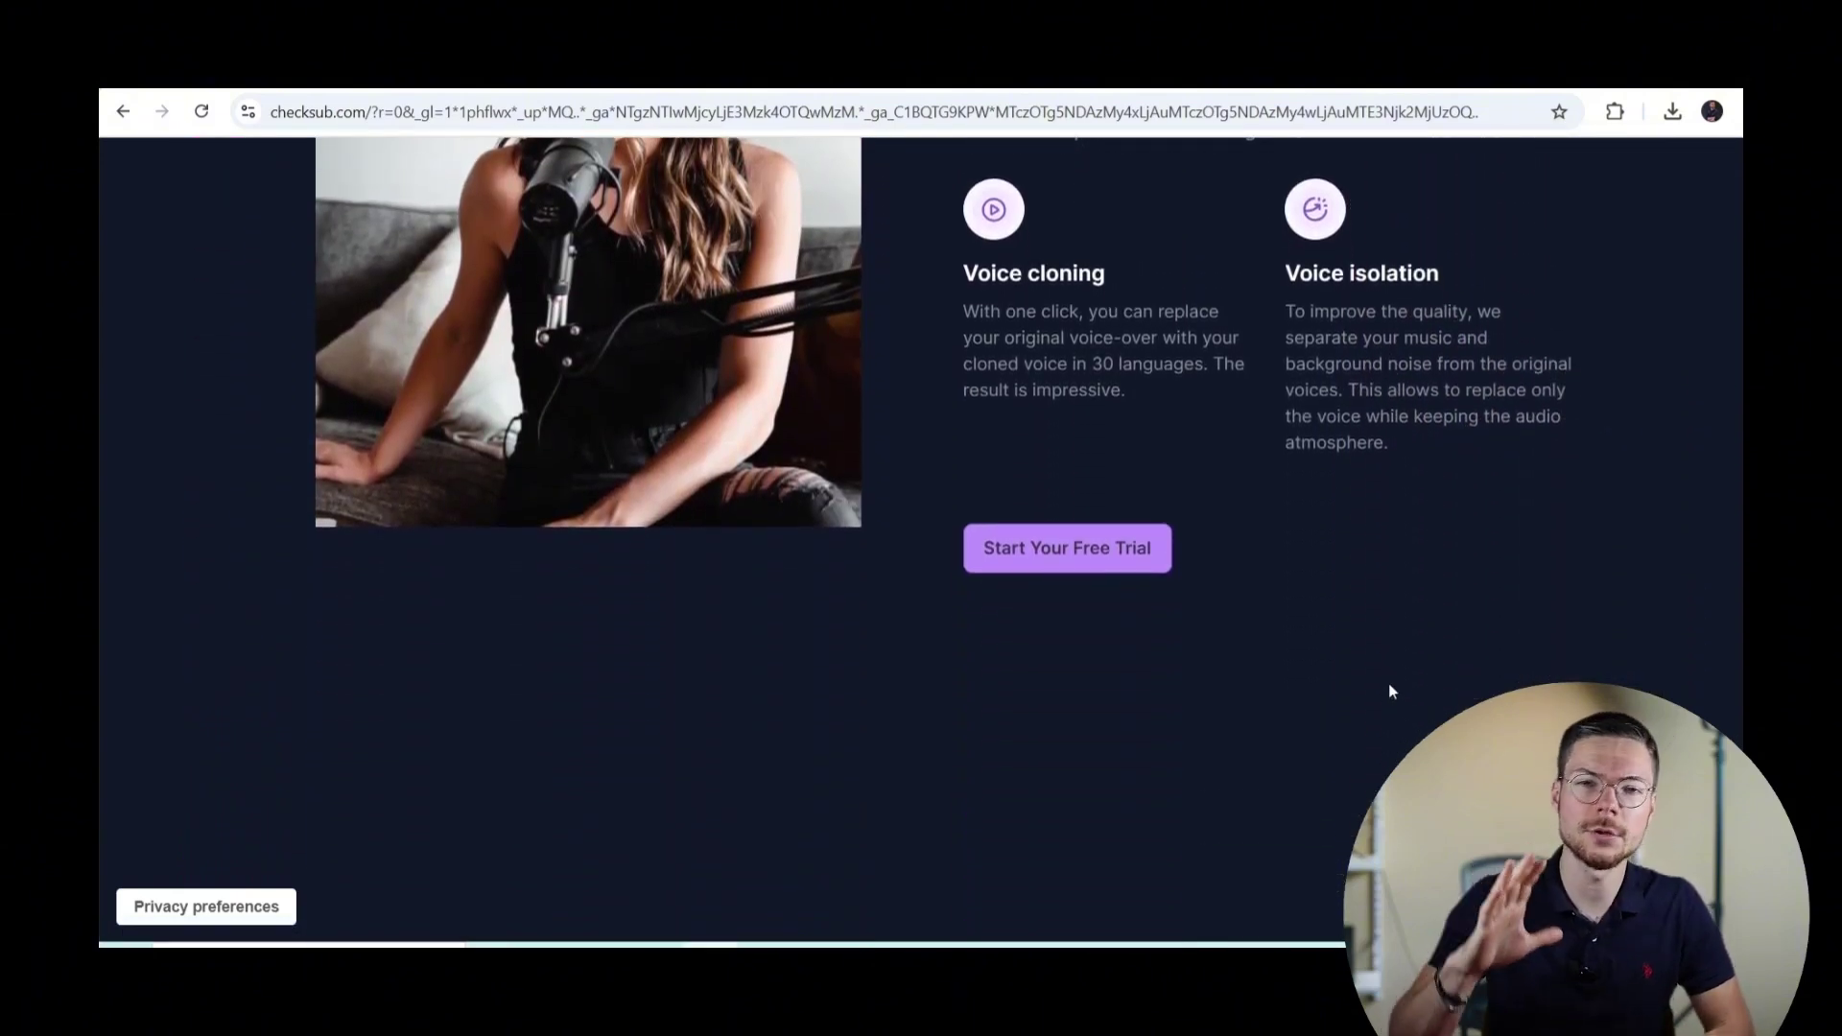
pyautogui.scroll(-9, 1390, 690)
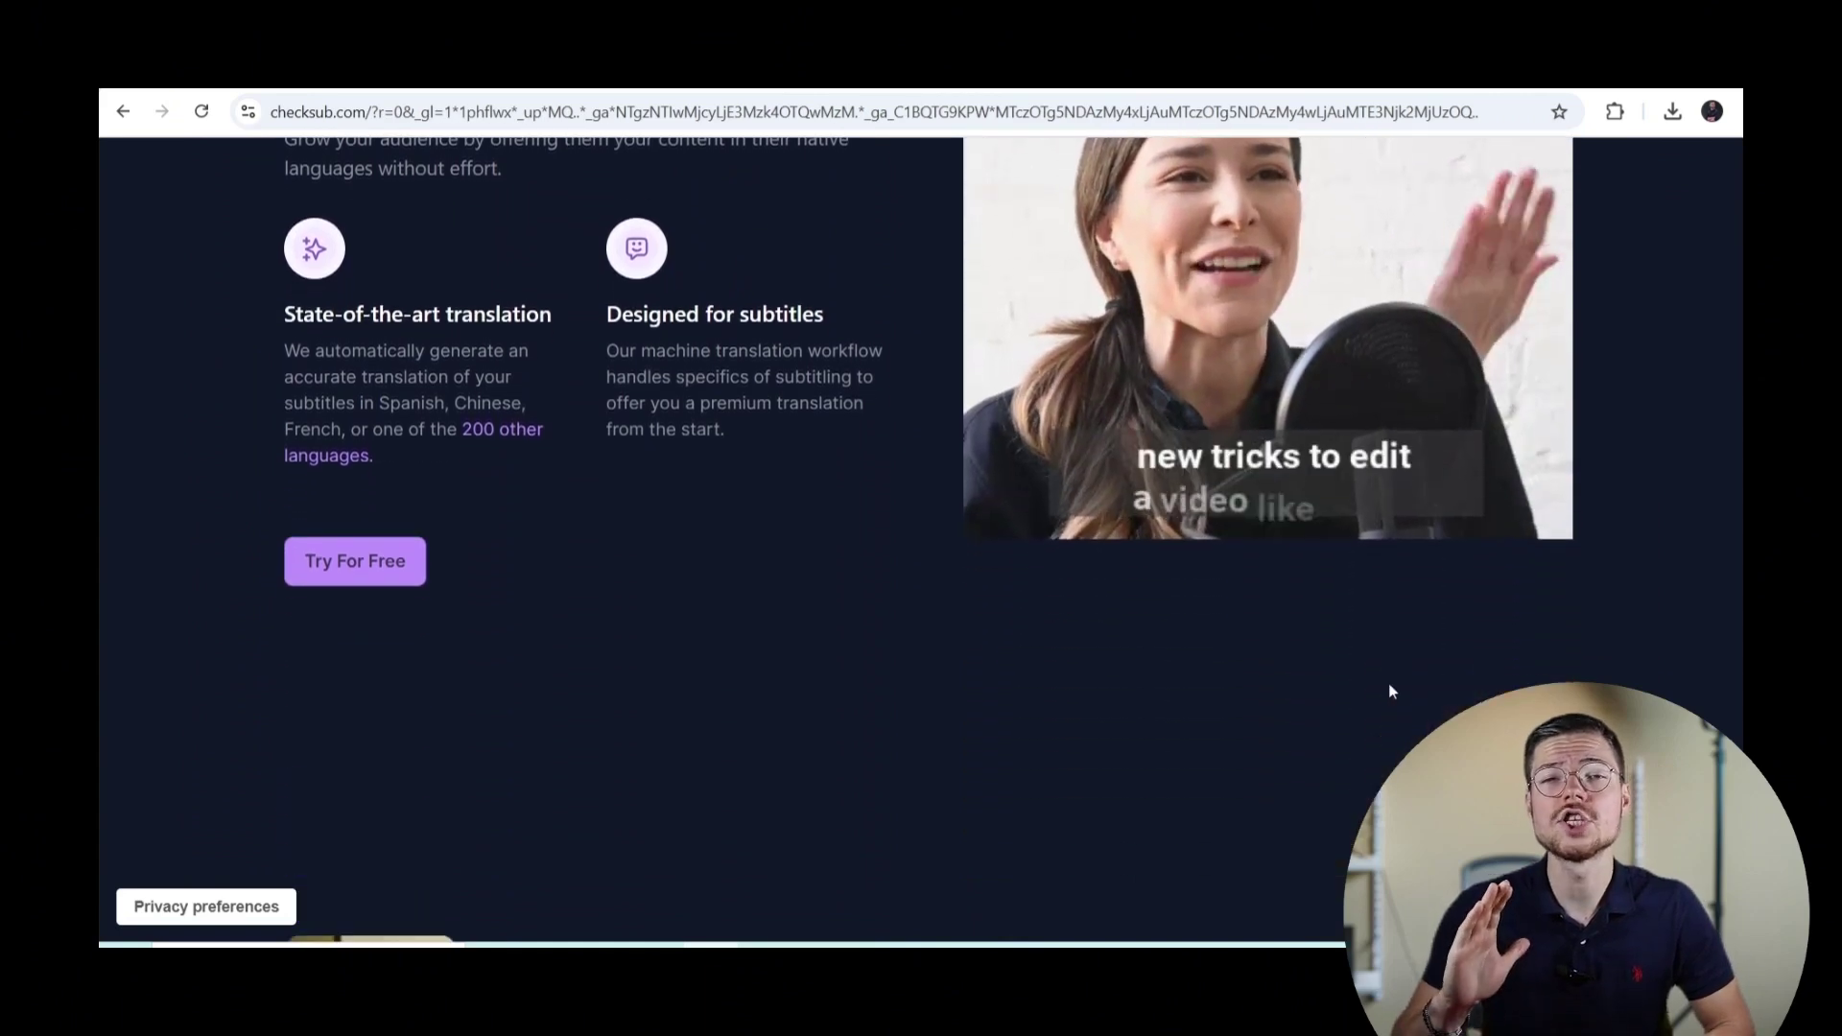
pyautogui.scroll(-10, 1389, 685)
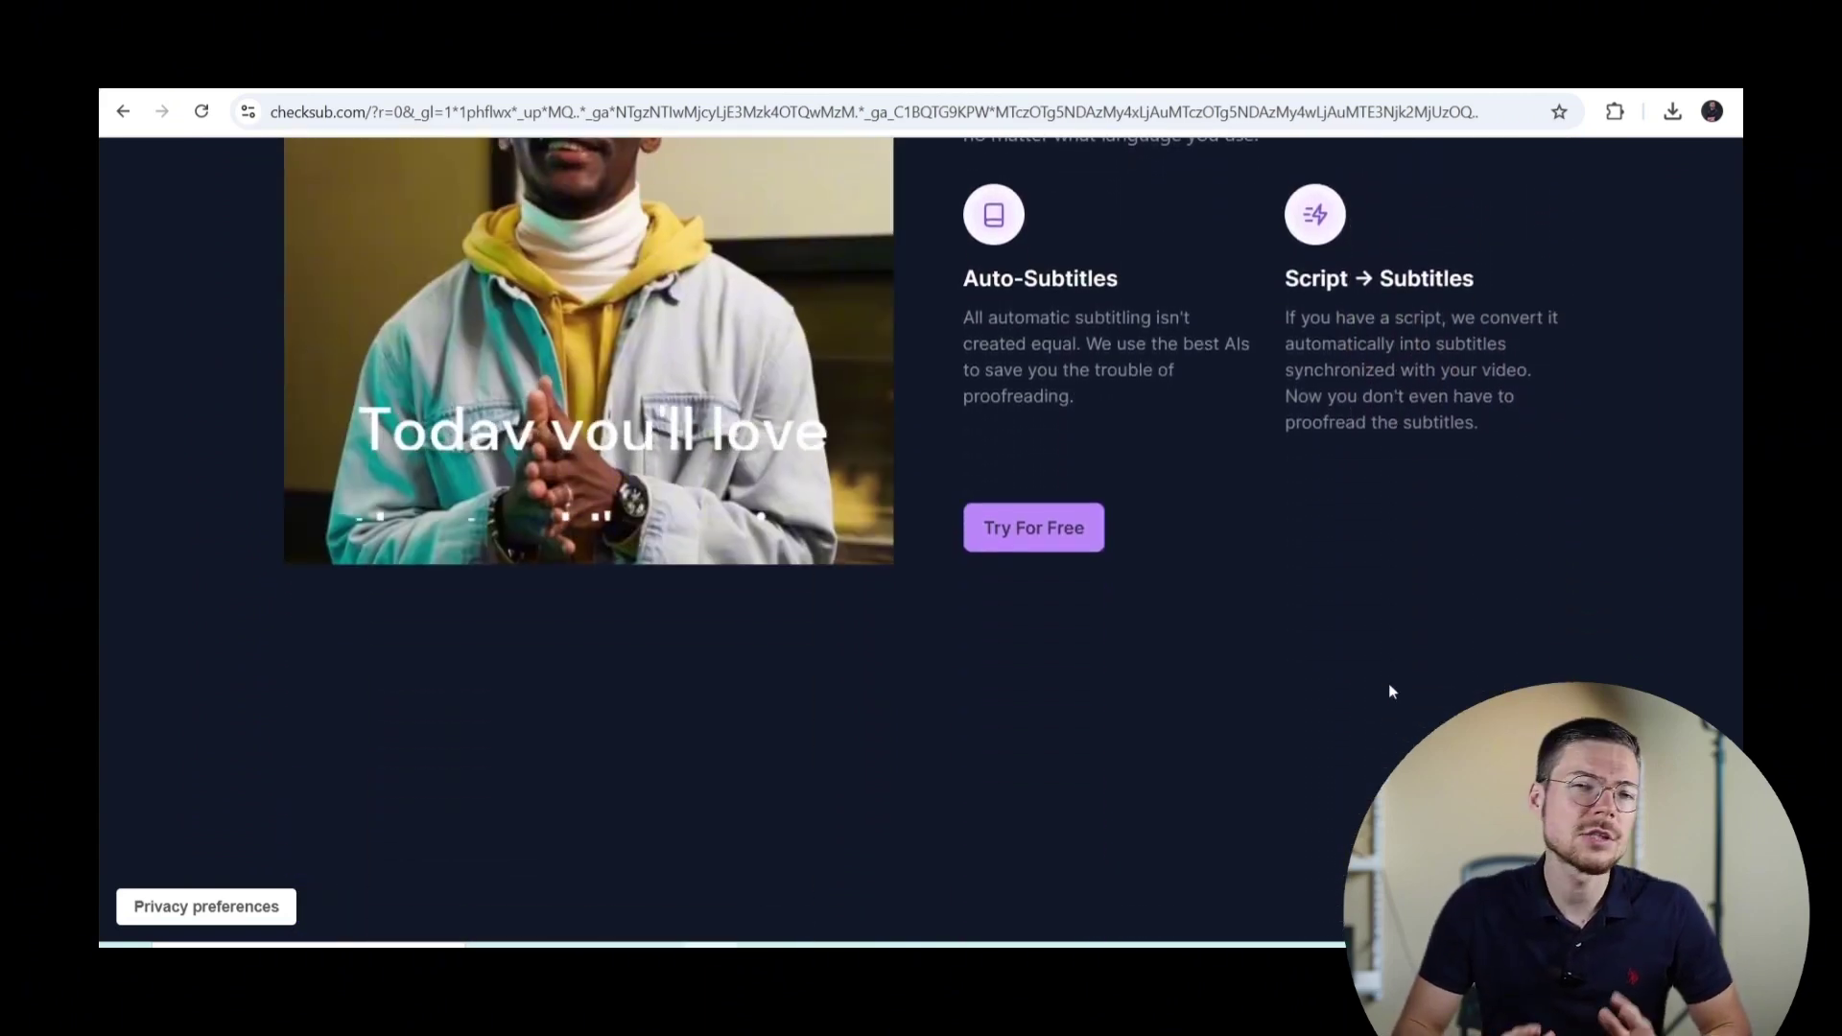
pyautogui.scroll(-10, 1389, 690)
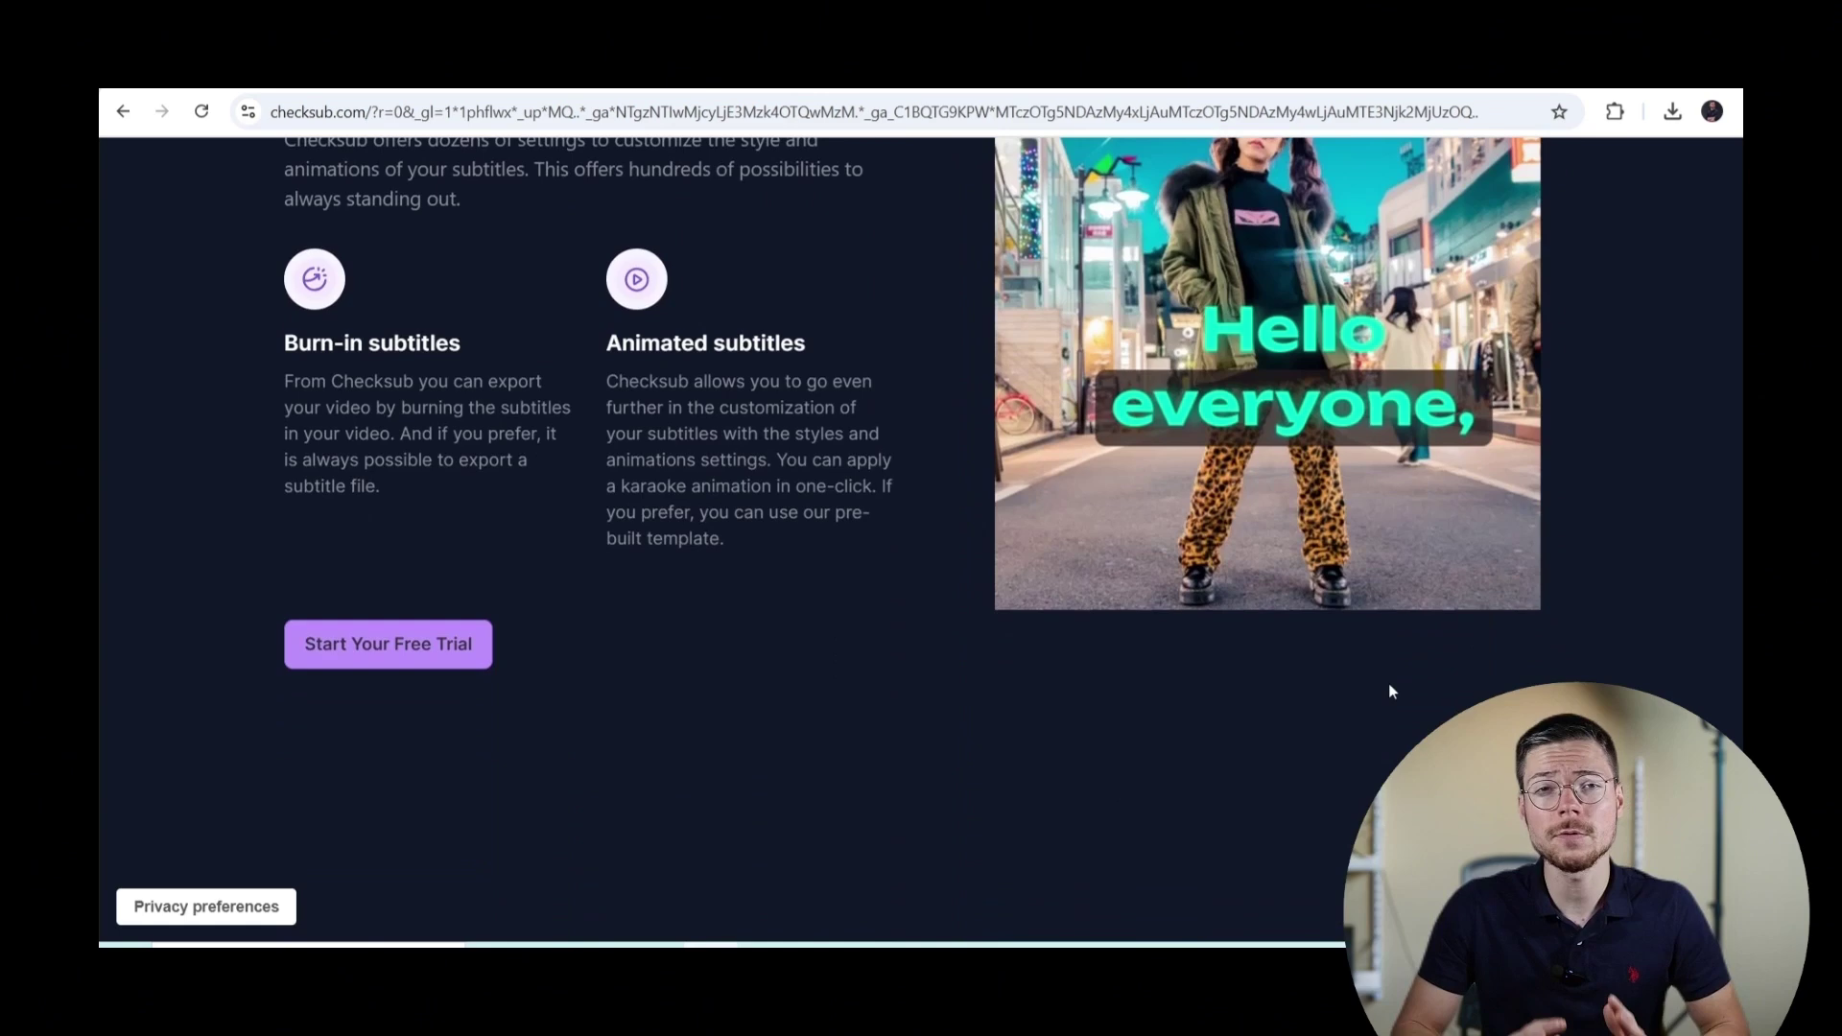
pyautogui.scroll(-10, 1389, 691)
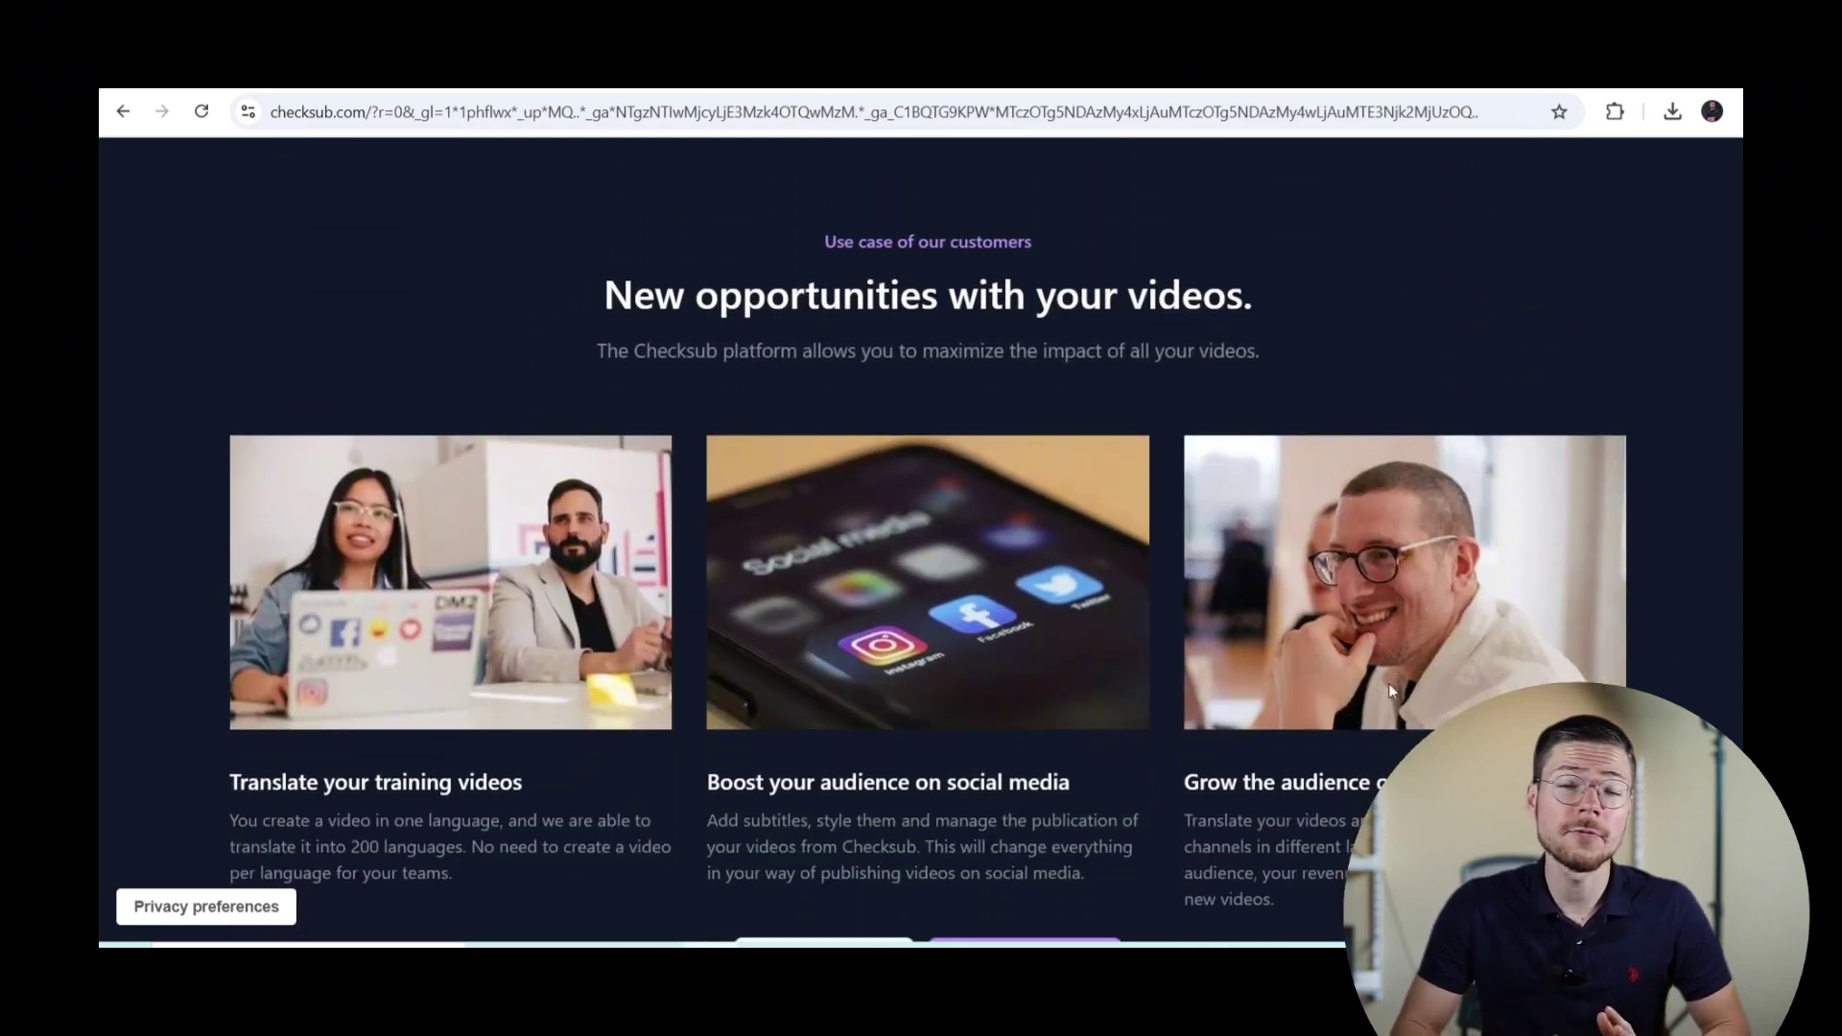
pyautogui.scroll(-10, 1391, 691)
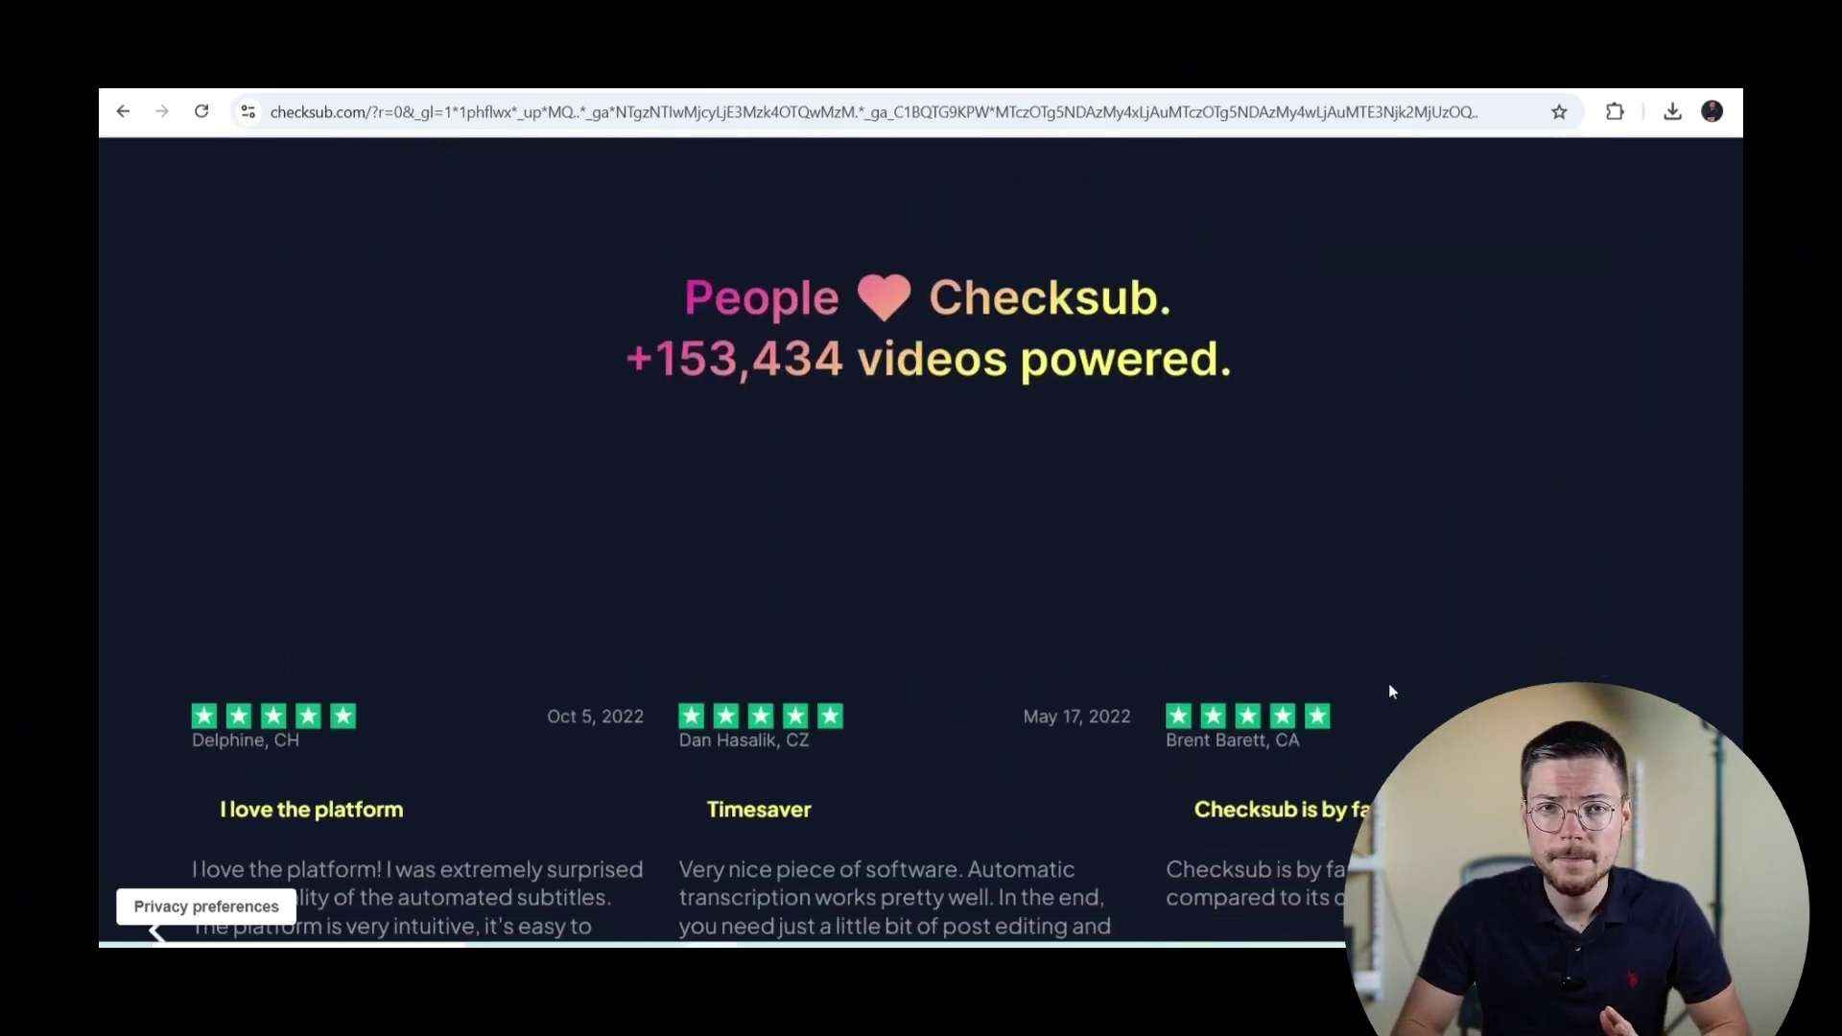
pyautogui.scroll(-10, 1391, 690)
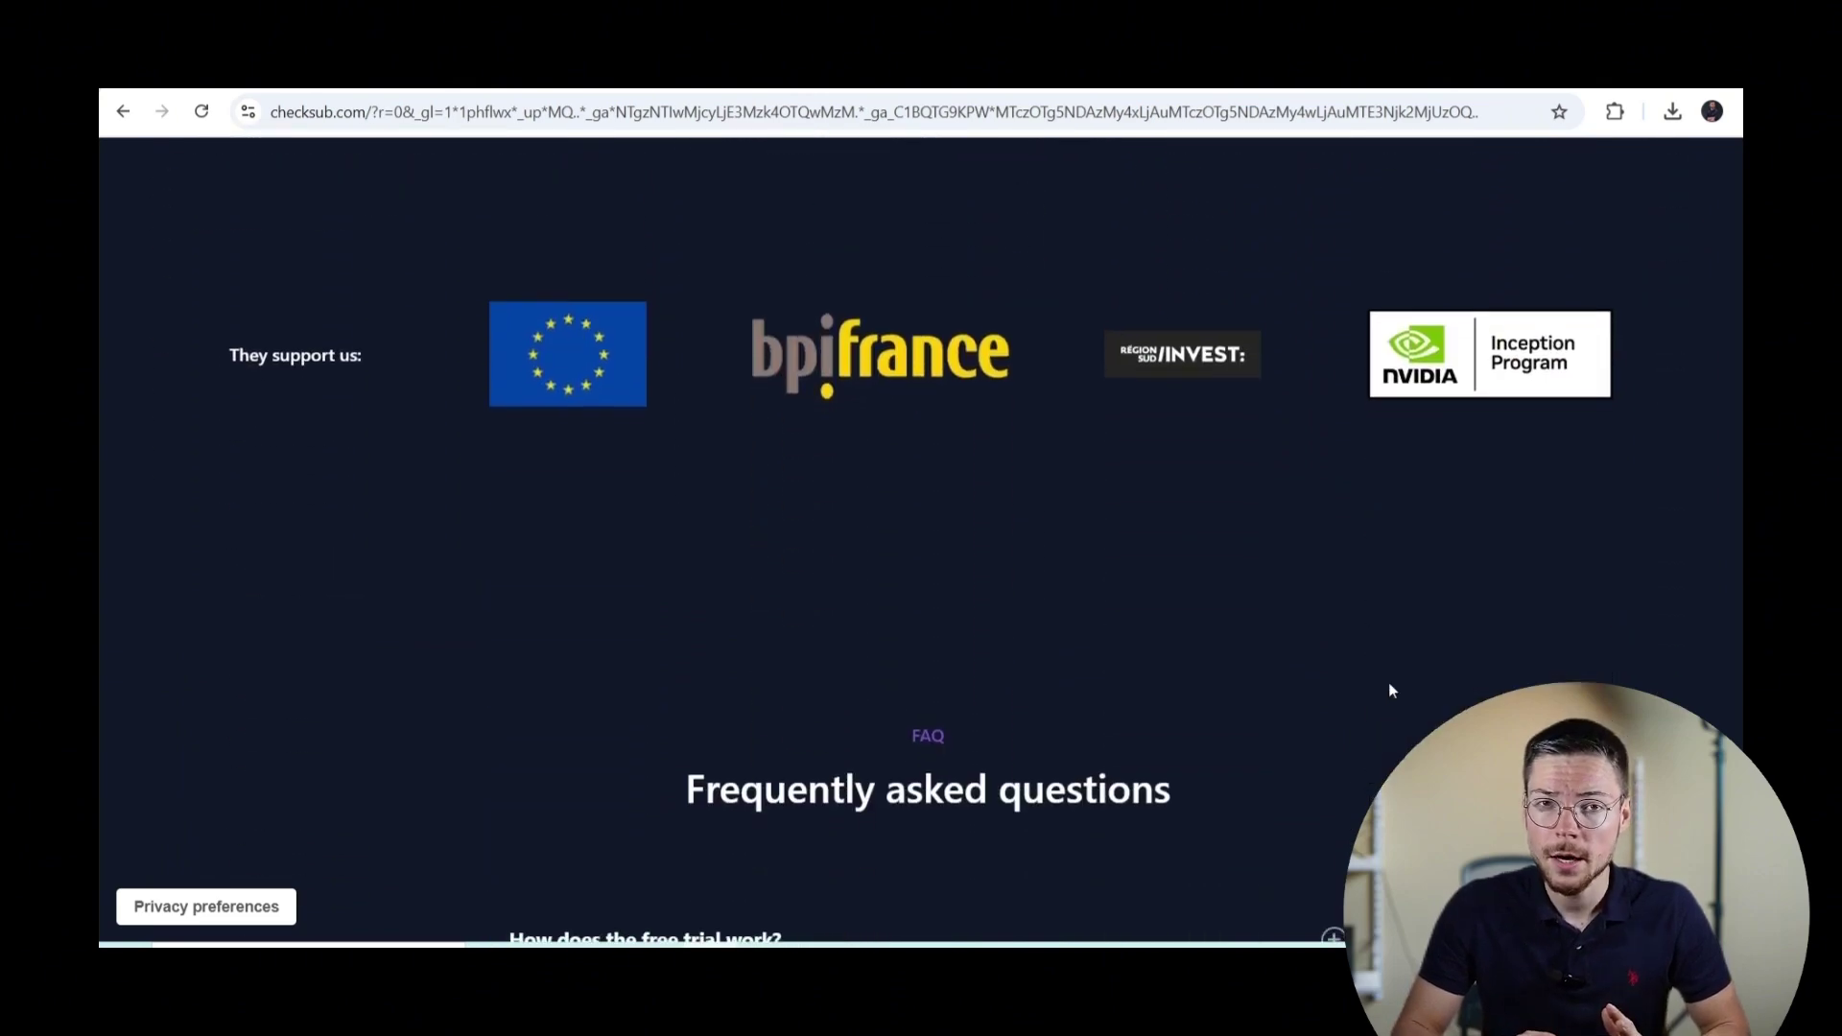
pyautogui.scroll(-10, 1393, 691)
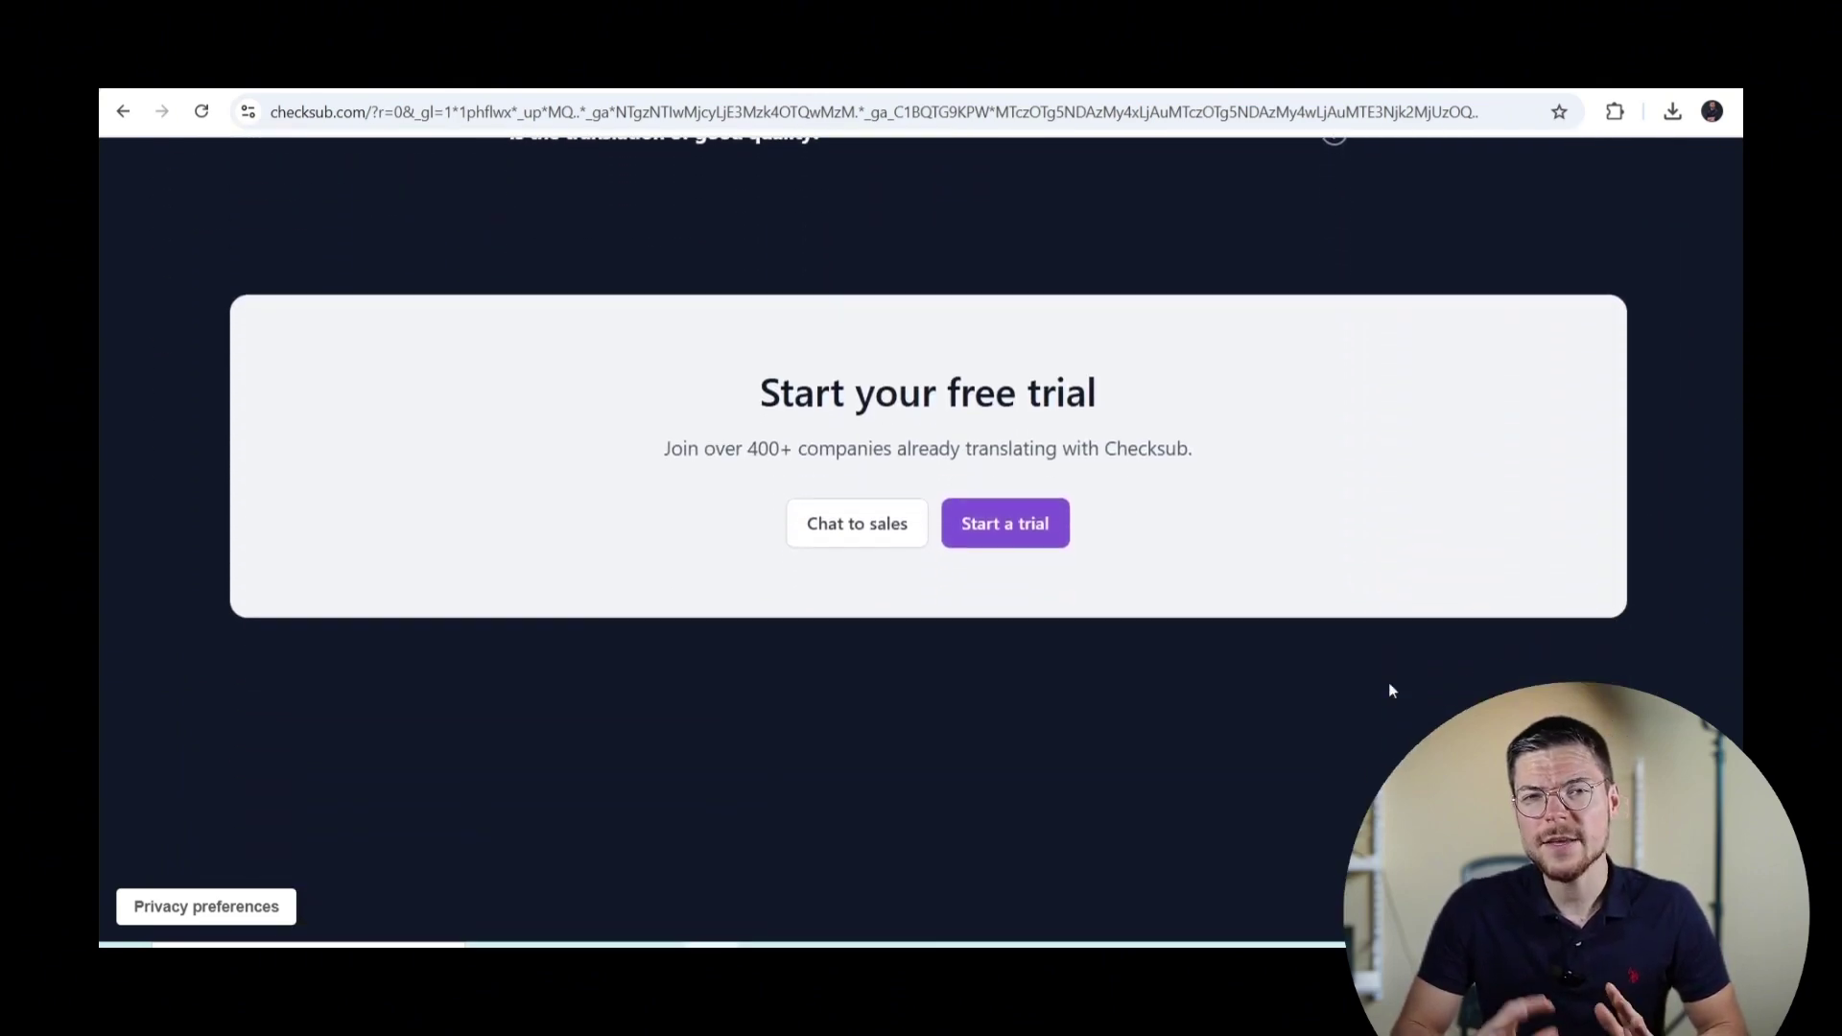
pyautogui.scroll(-2, 1391, 691)
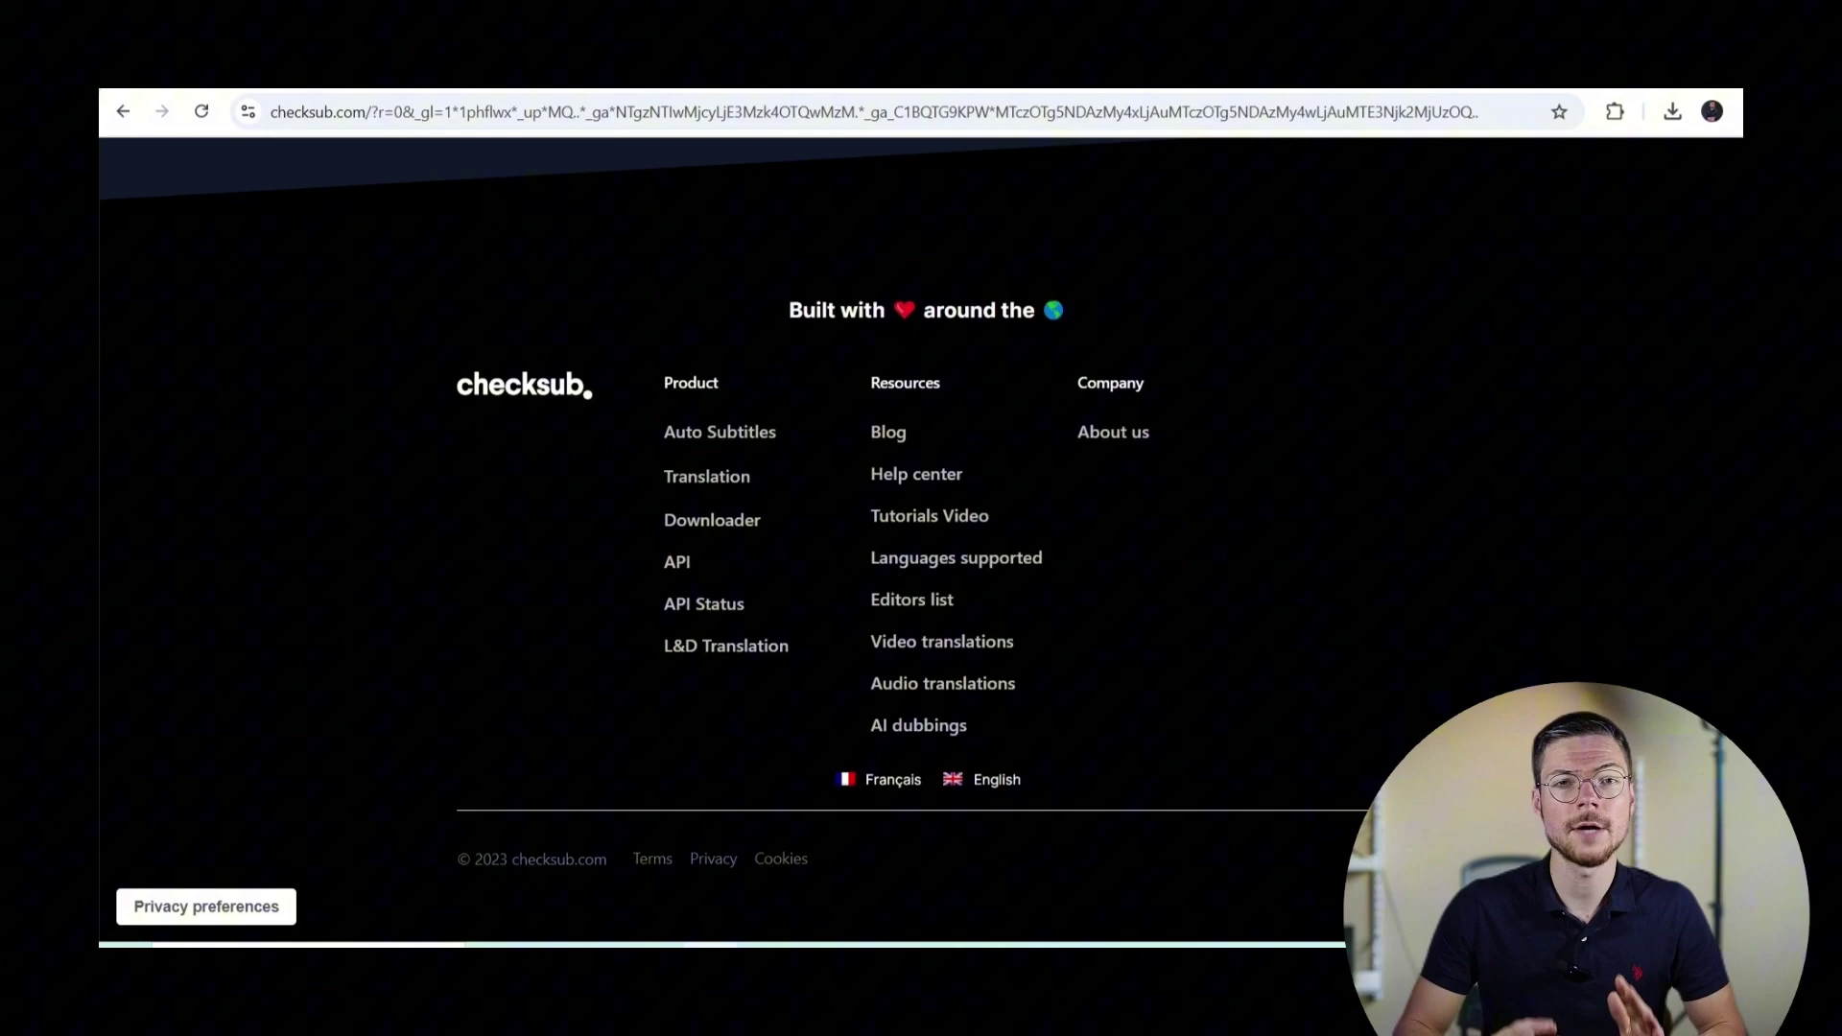
pyautogui.scroll(15, 921, 537)
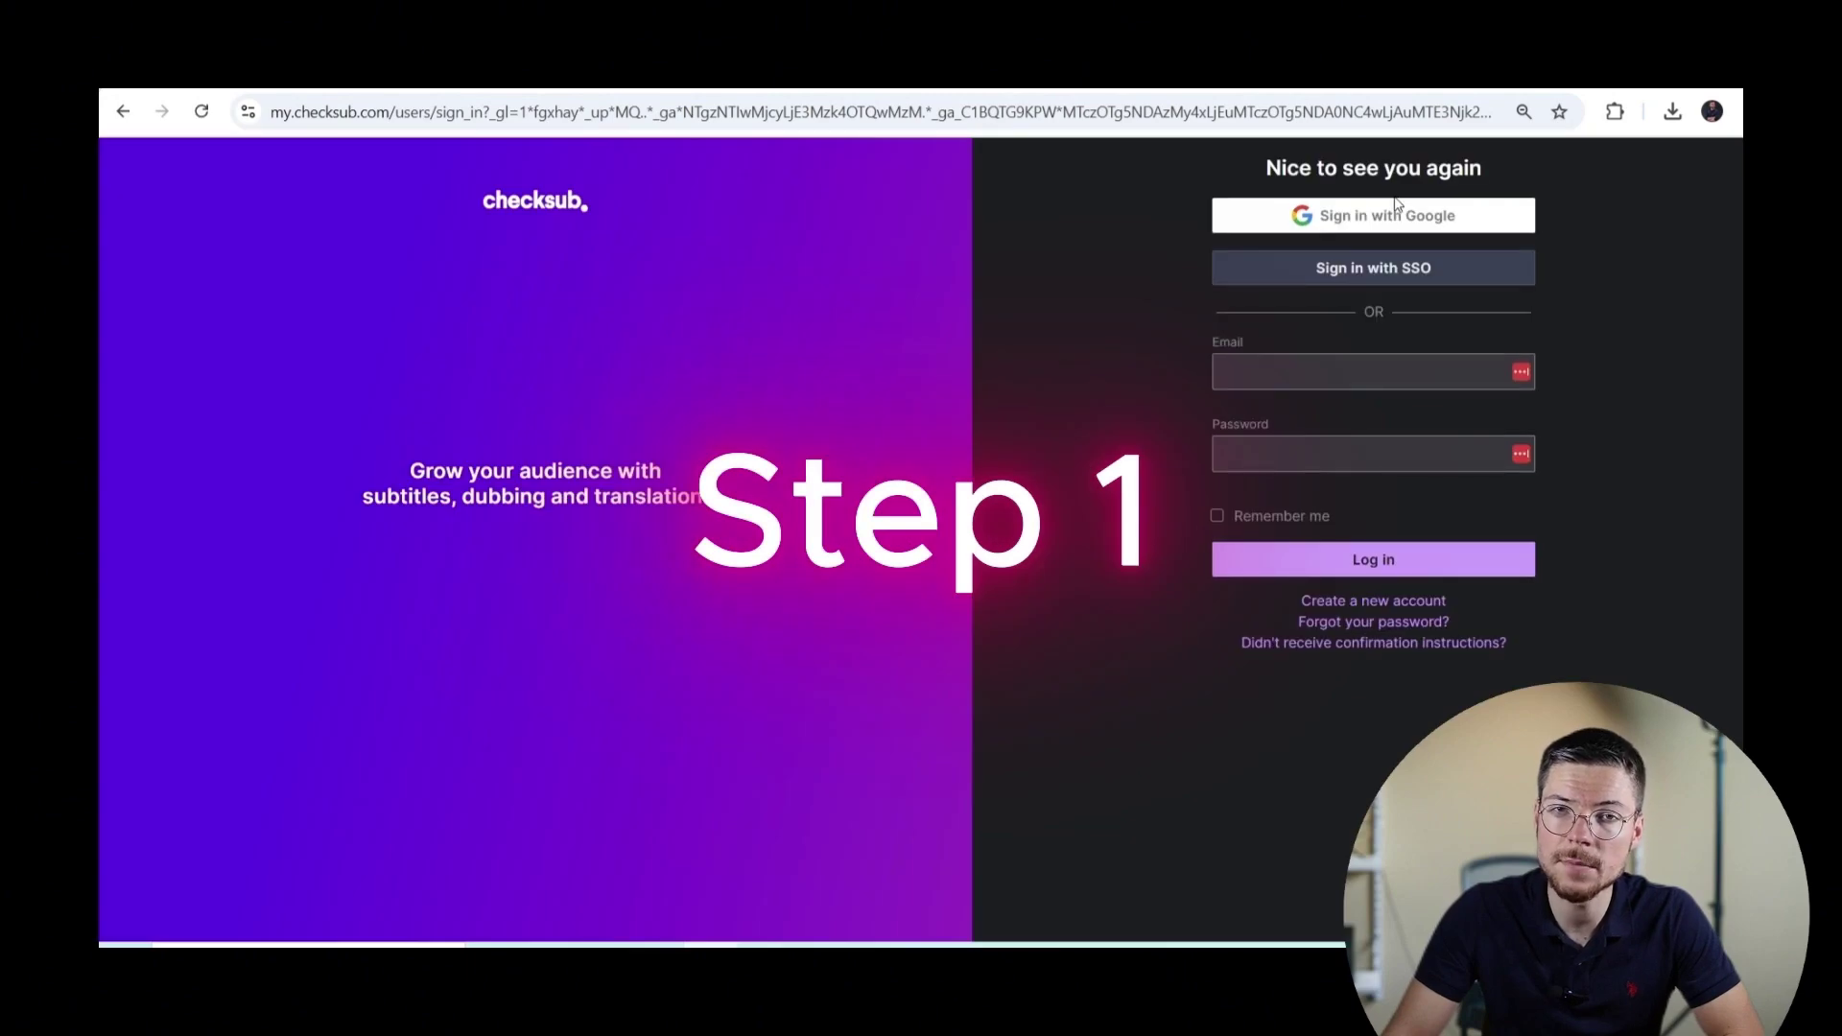
# Sign in with Google, dismiss the Lip Sync banner, and upload Sample Sub.mp4 as a new subtitle project
pyautogui.click(1414, 213)
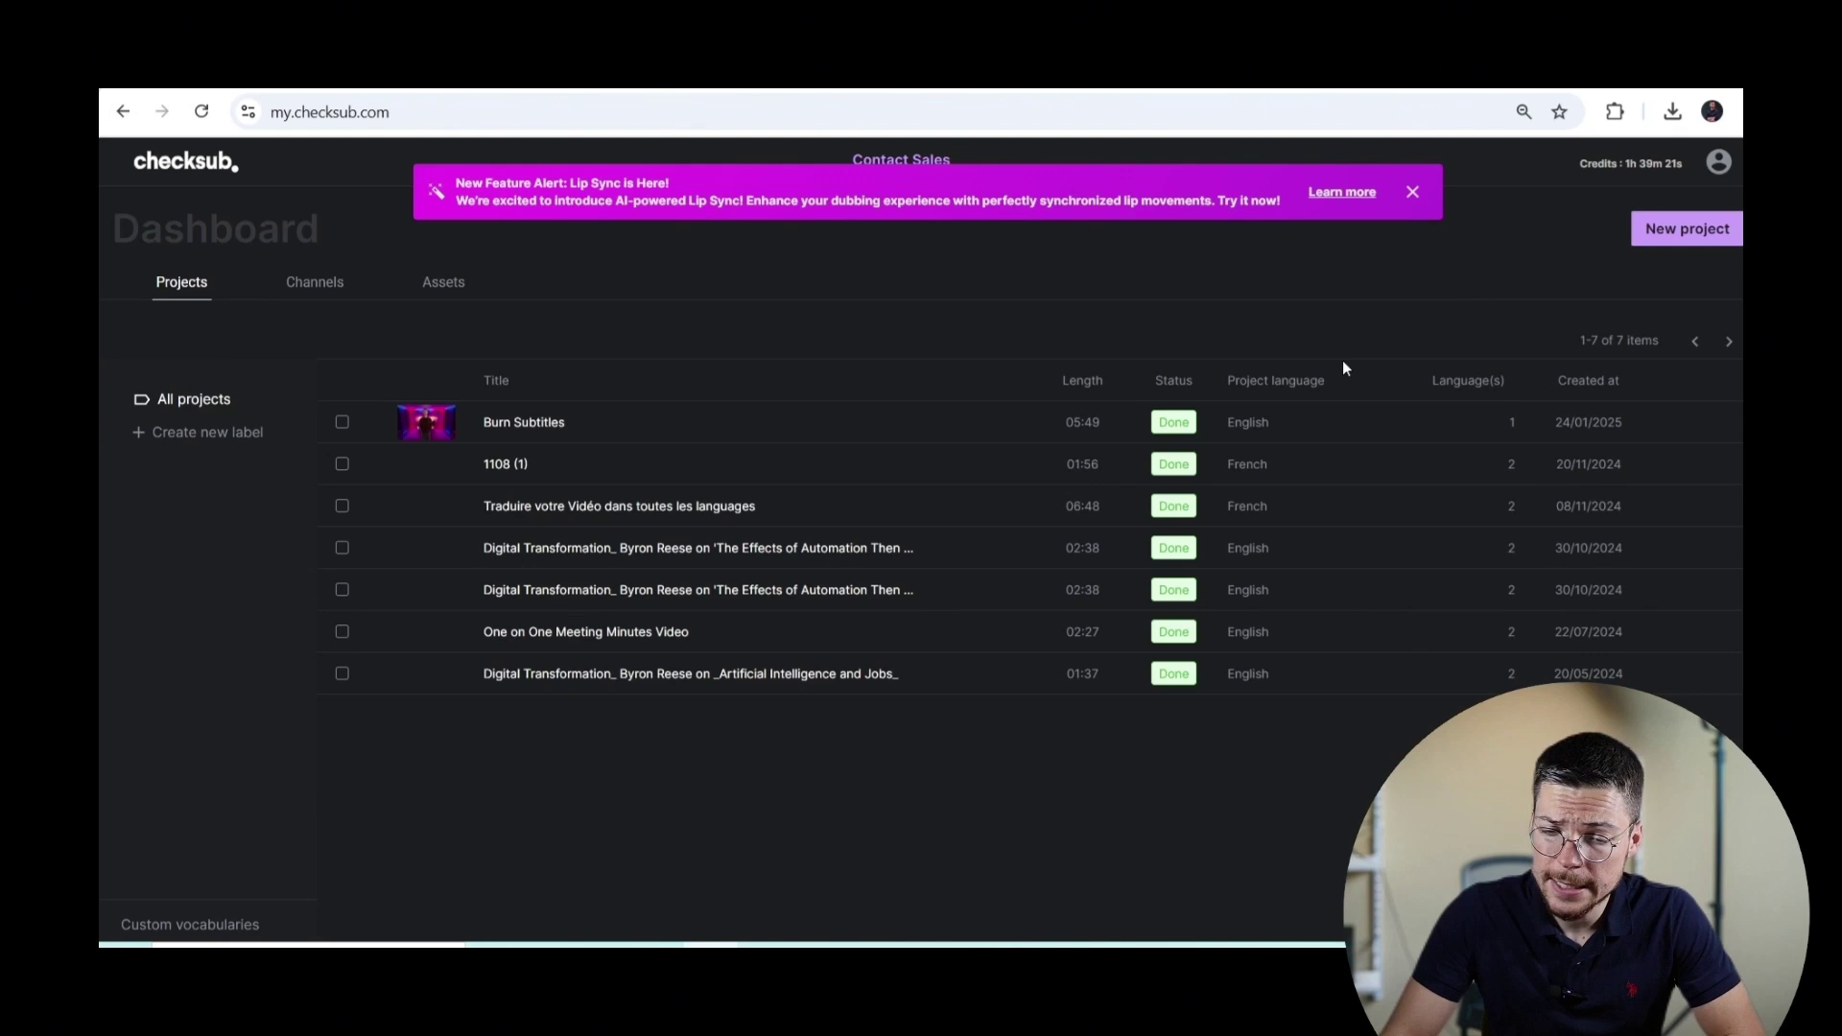
pyautogui.click(1410, 194)
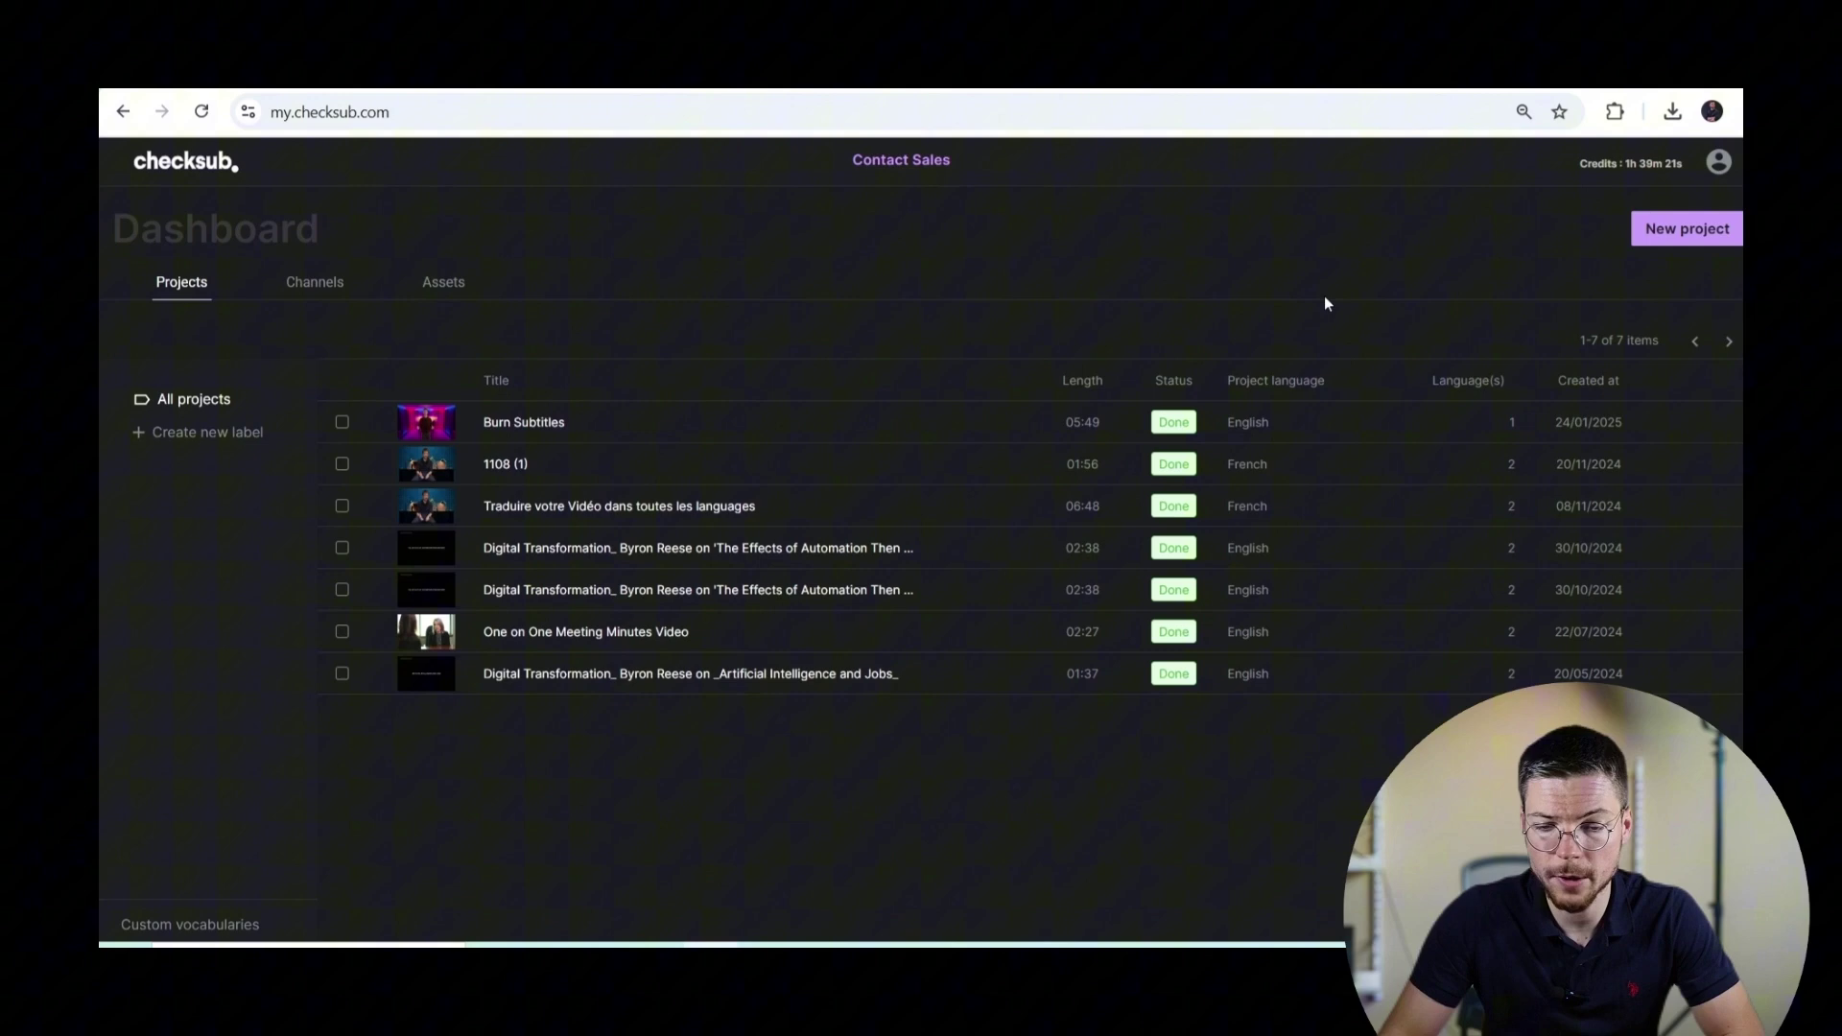
pyautogui.click(1659, 240)
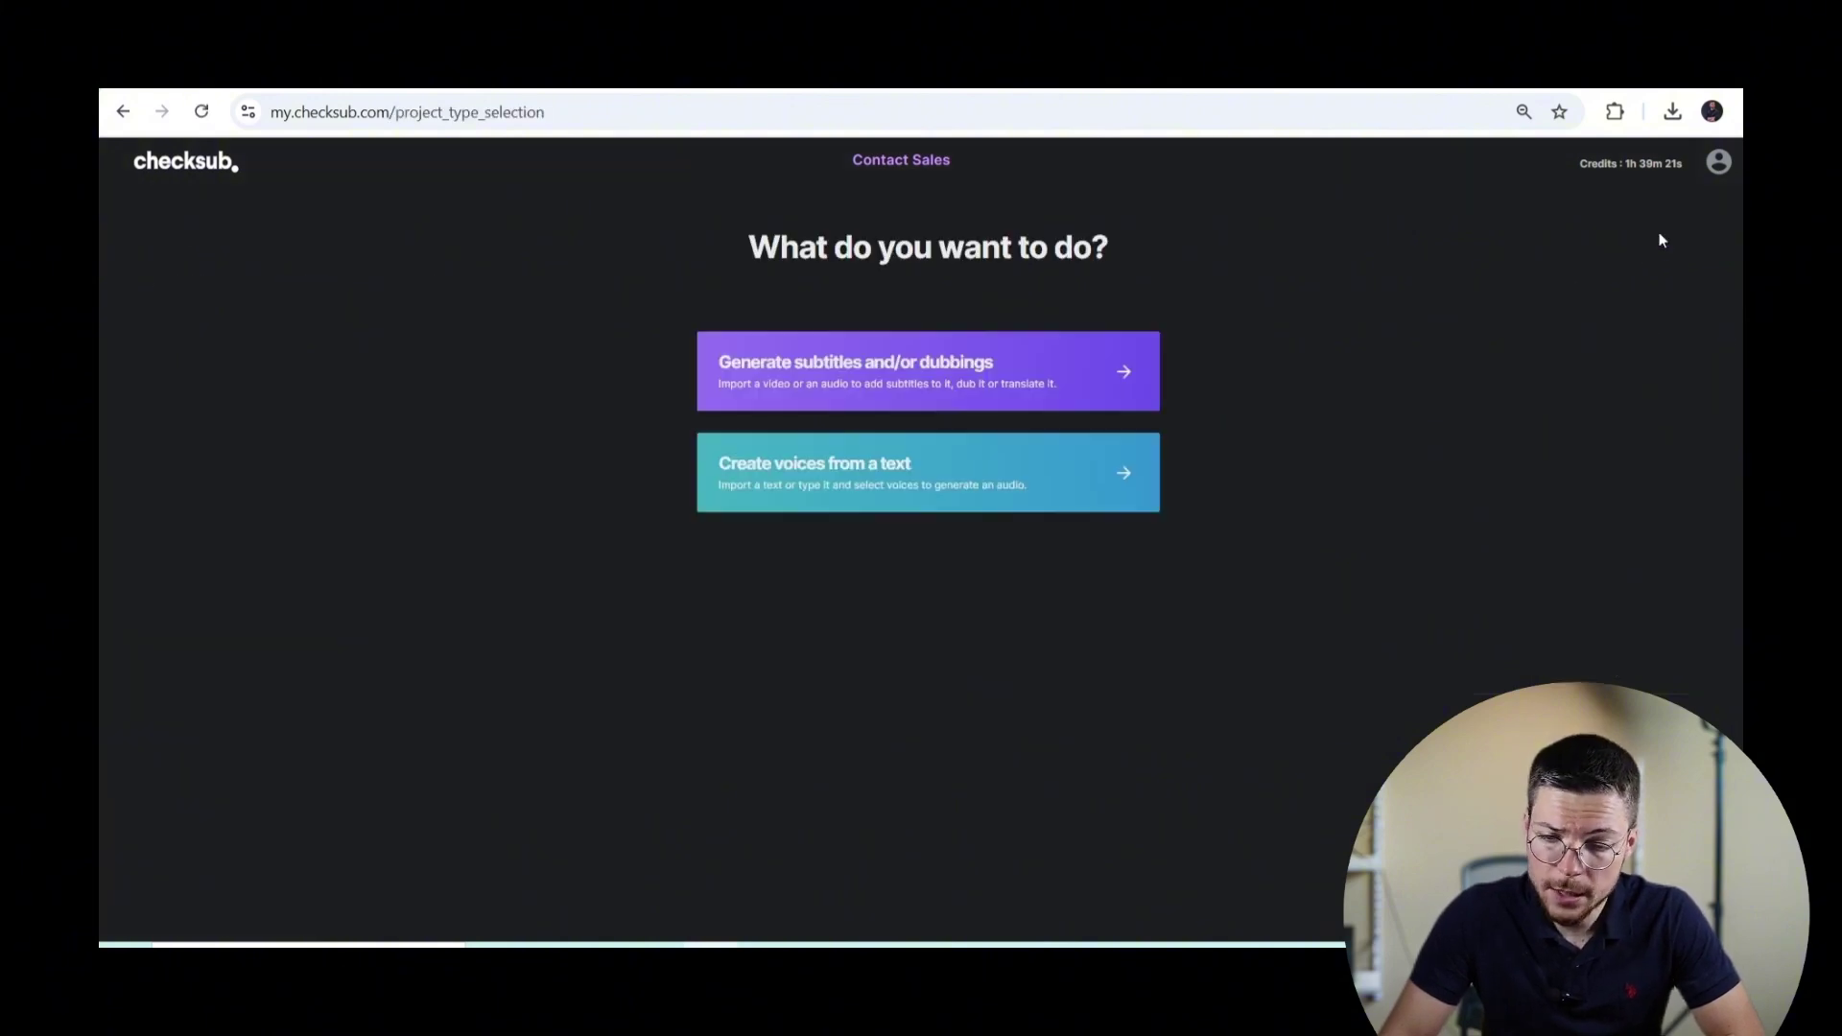
pyautogui.click(1007, 370)
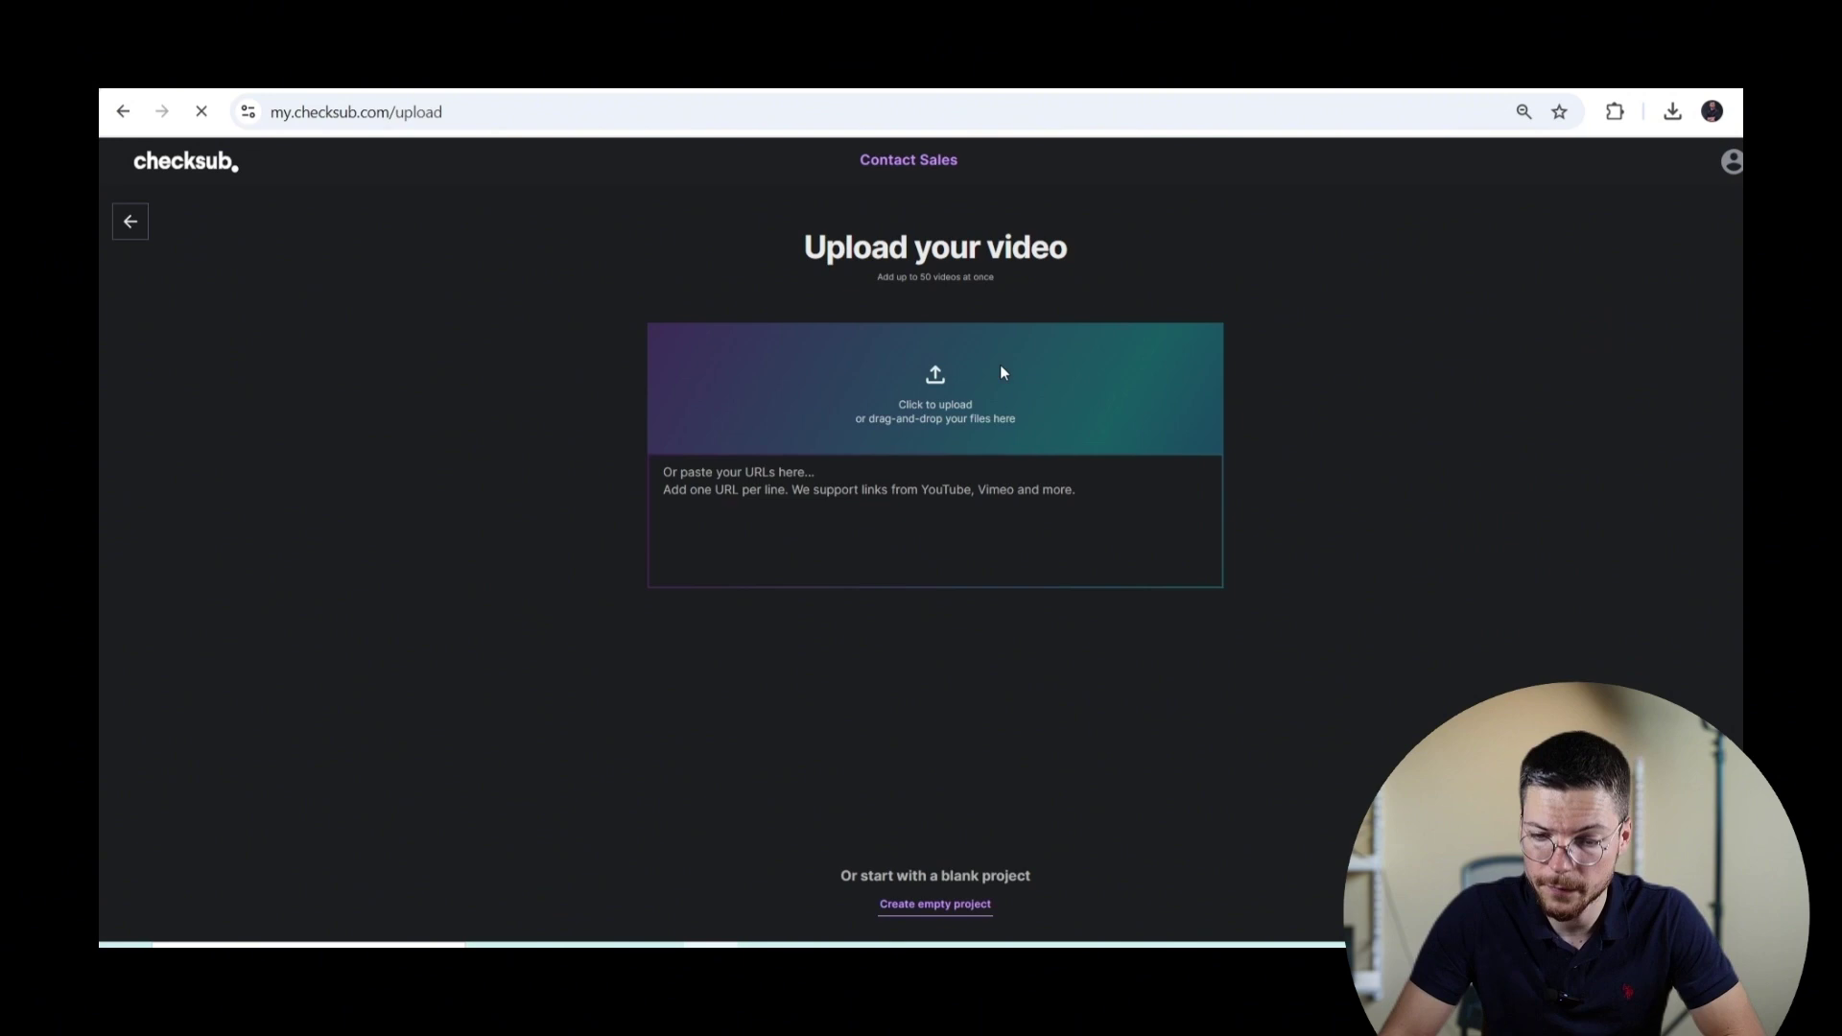
pyautogui.click(999, 365)
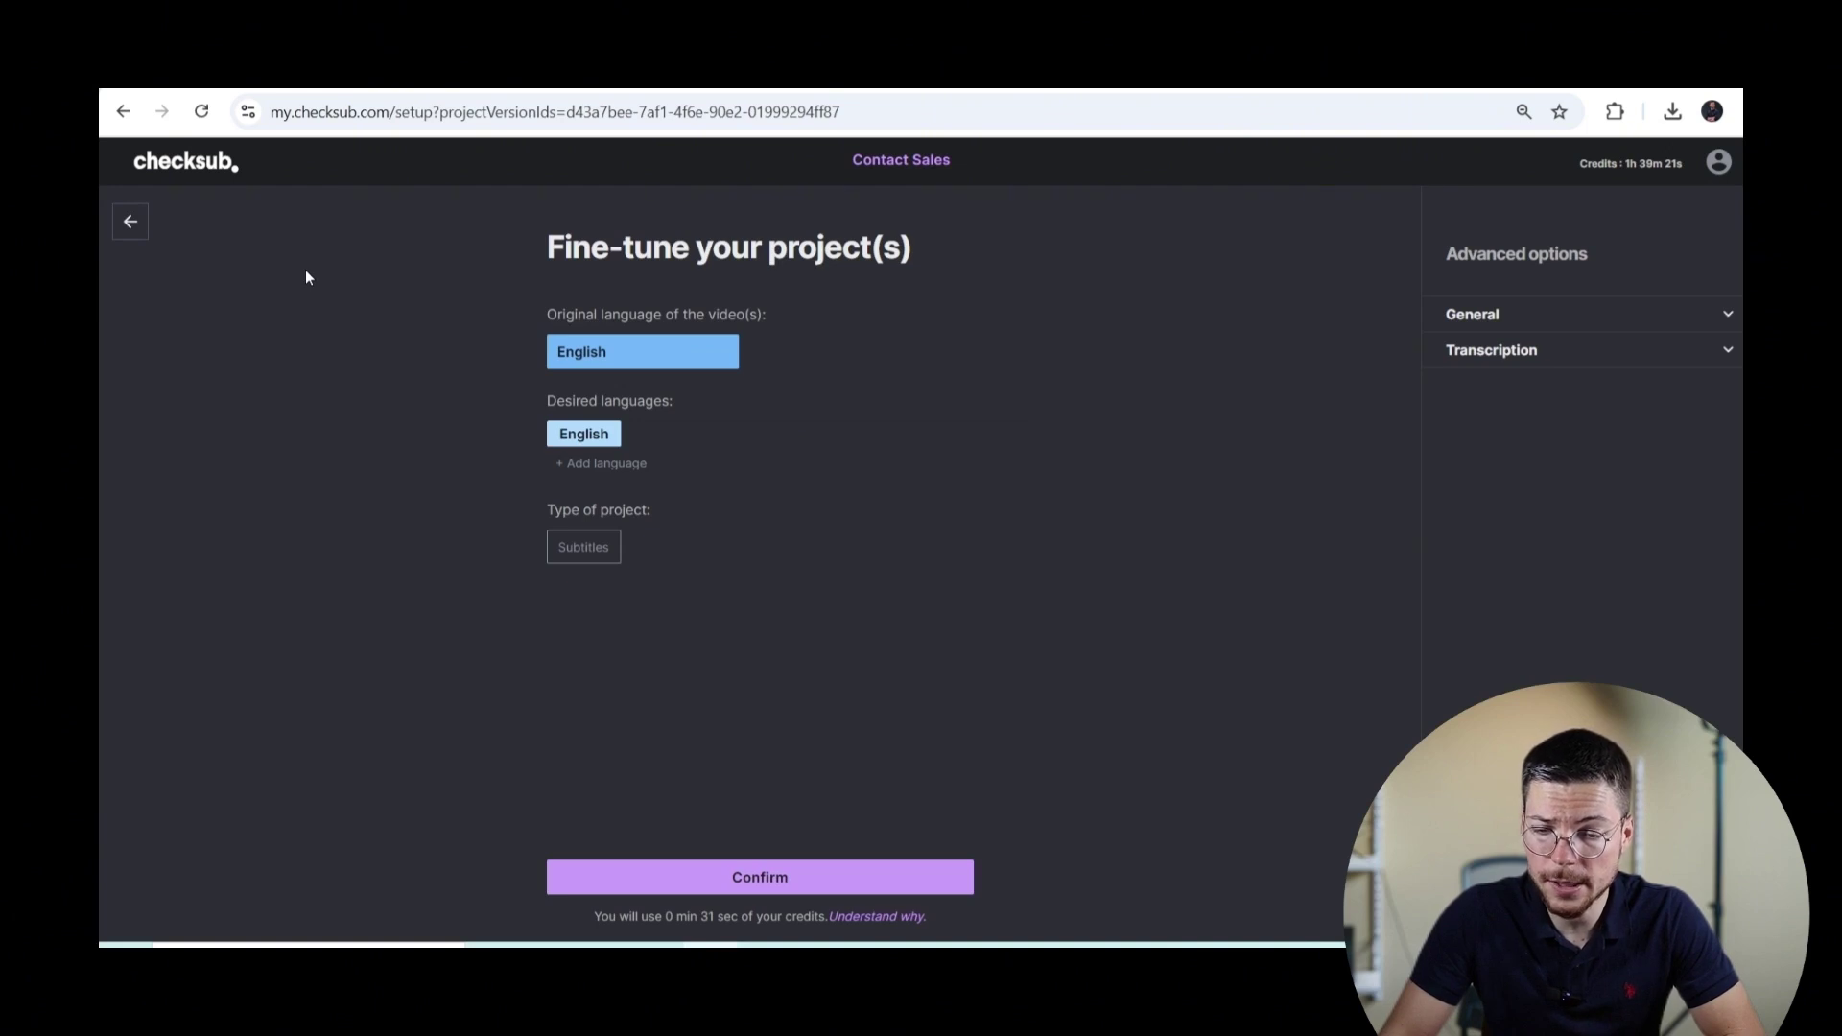
# Keep English as the original language and choose to import an SRT file as transcription
pyautogui.click(703, 363)
pyautogui.click(814, 387)
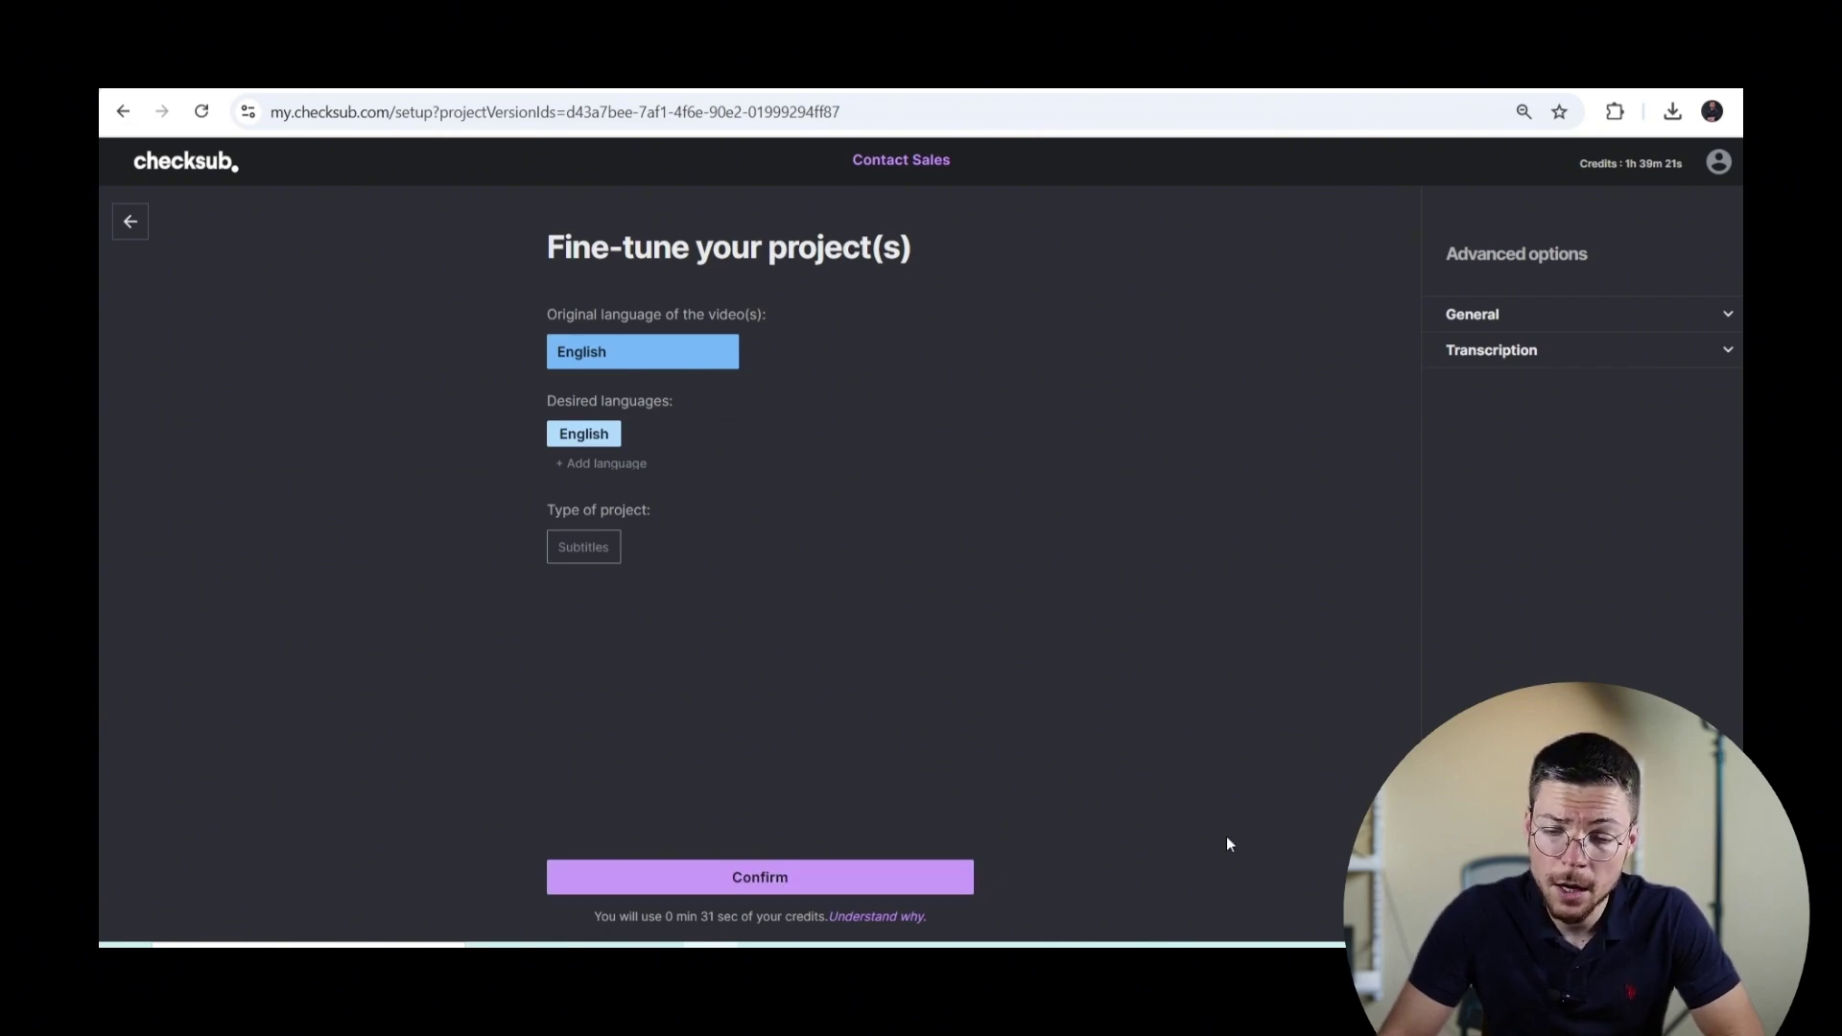
pyautogui.click(1518, 362)
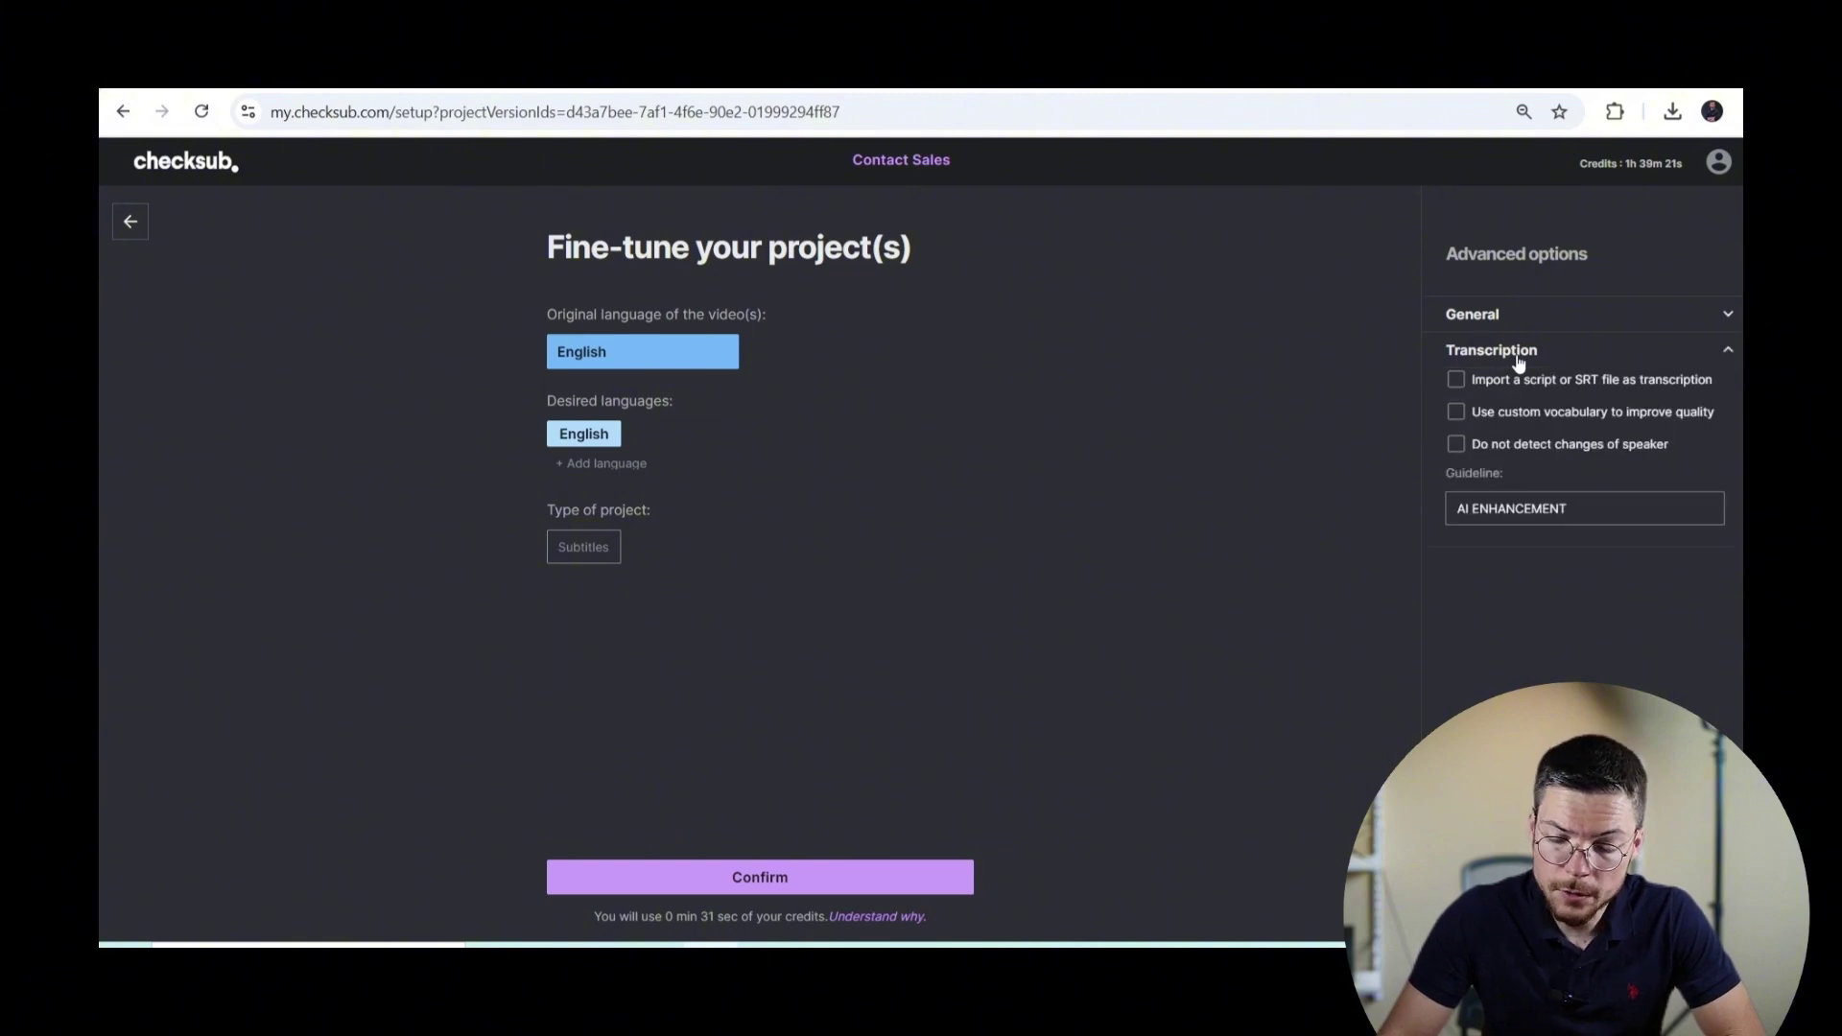
pyautogui.click(1457, 380)
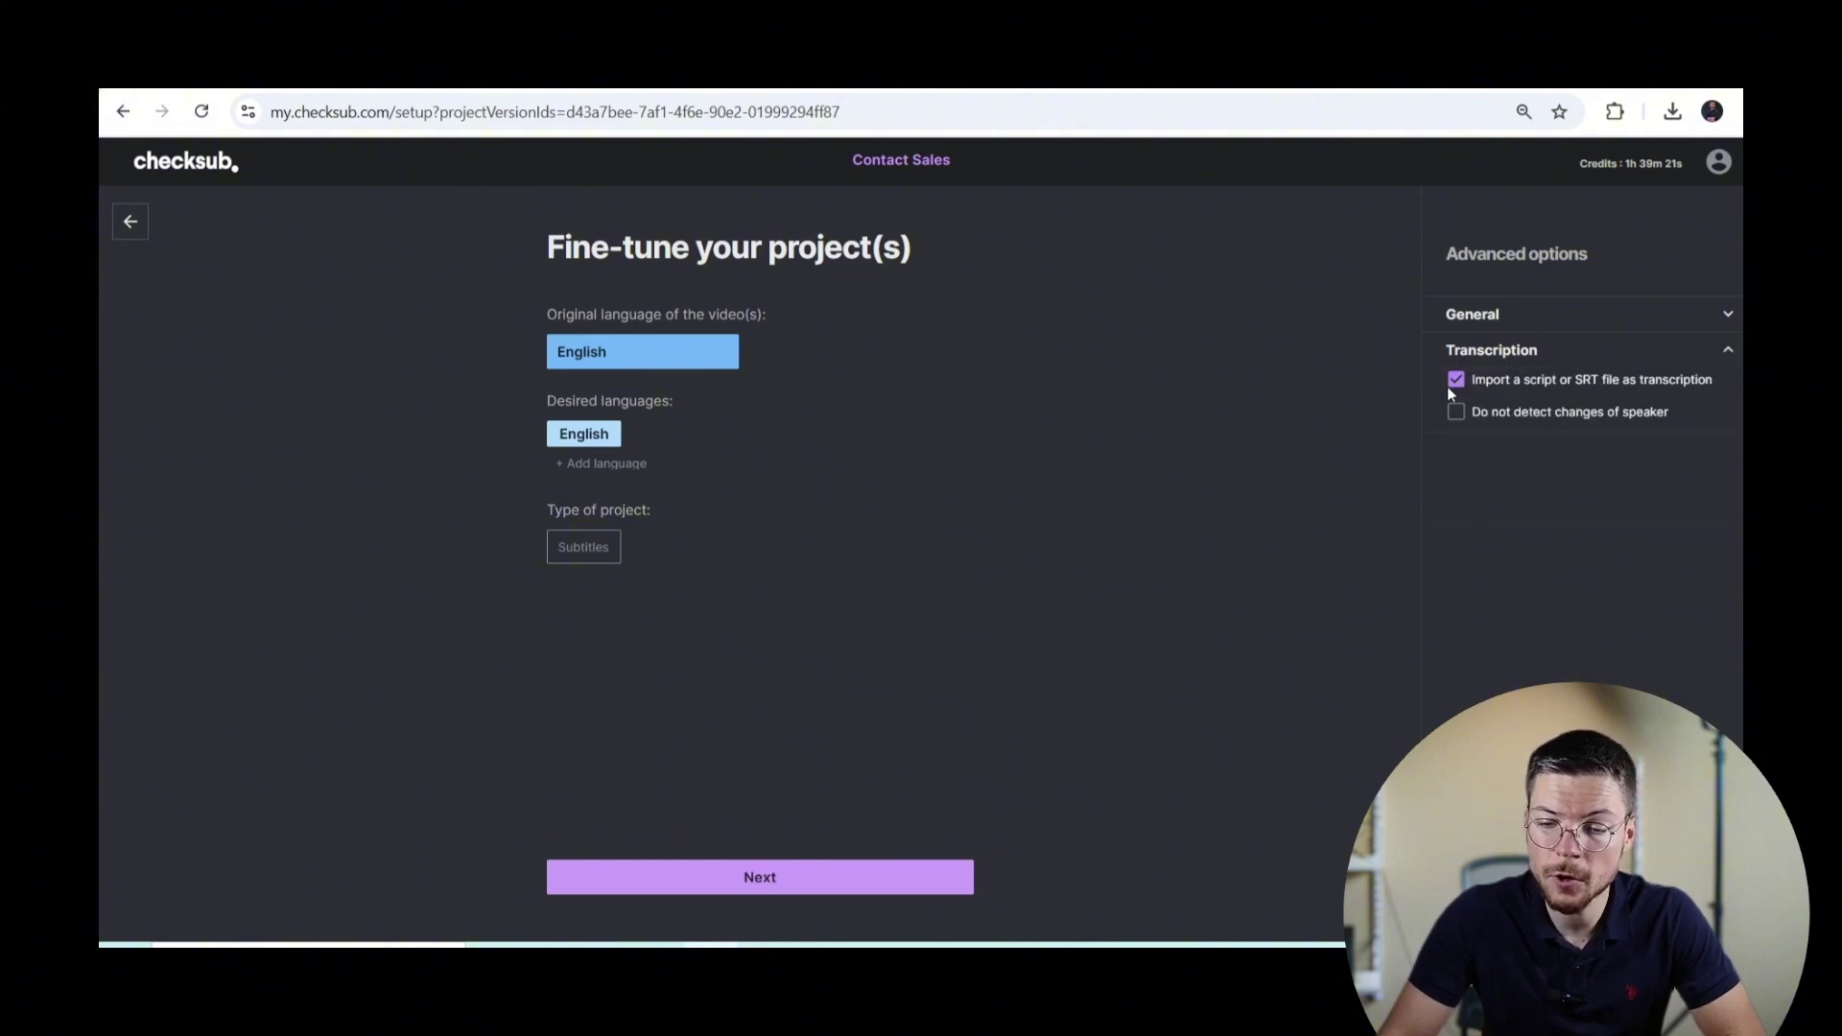
pyautogui.click(767, 880)
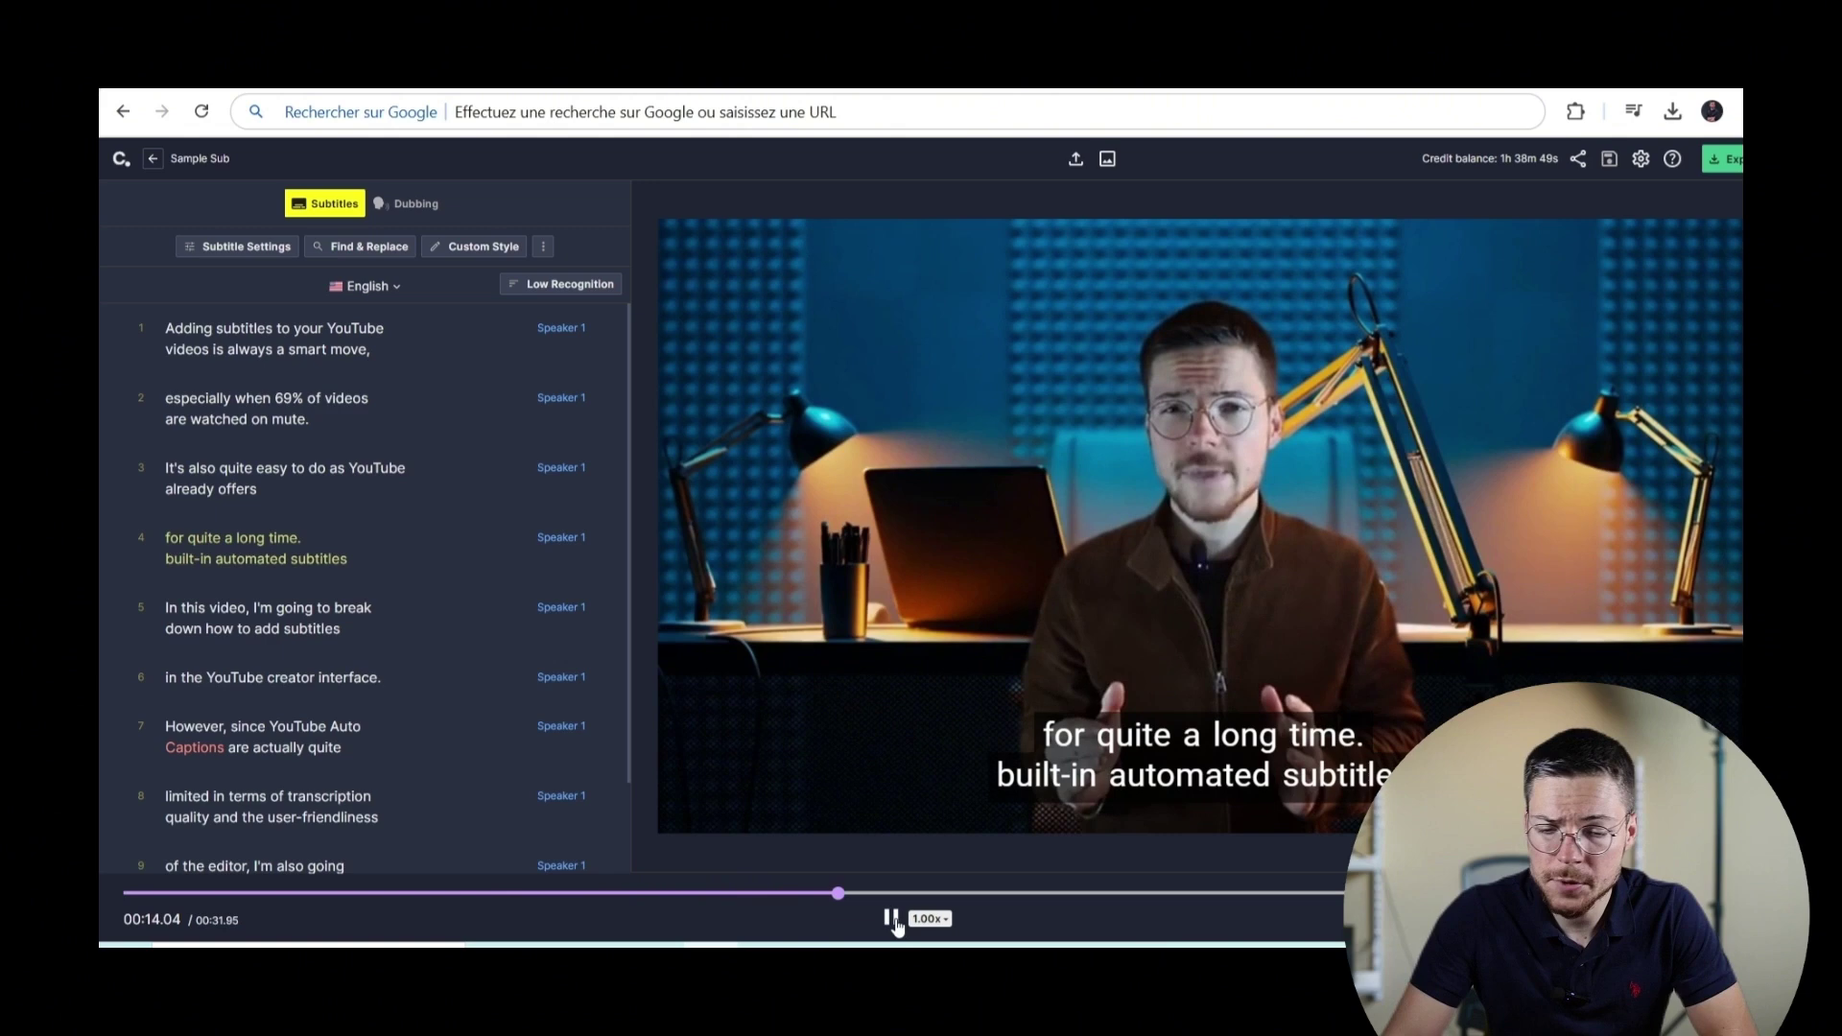
# Delete the period after 'time' in subtitle 4, then replay from subtitle 3 to check
pyautogui.click(891, 919)
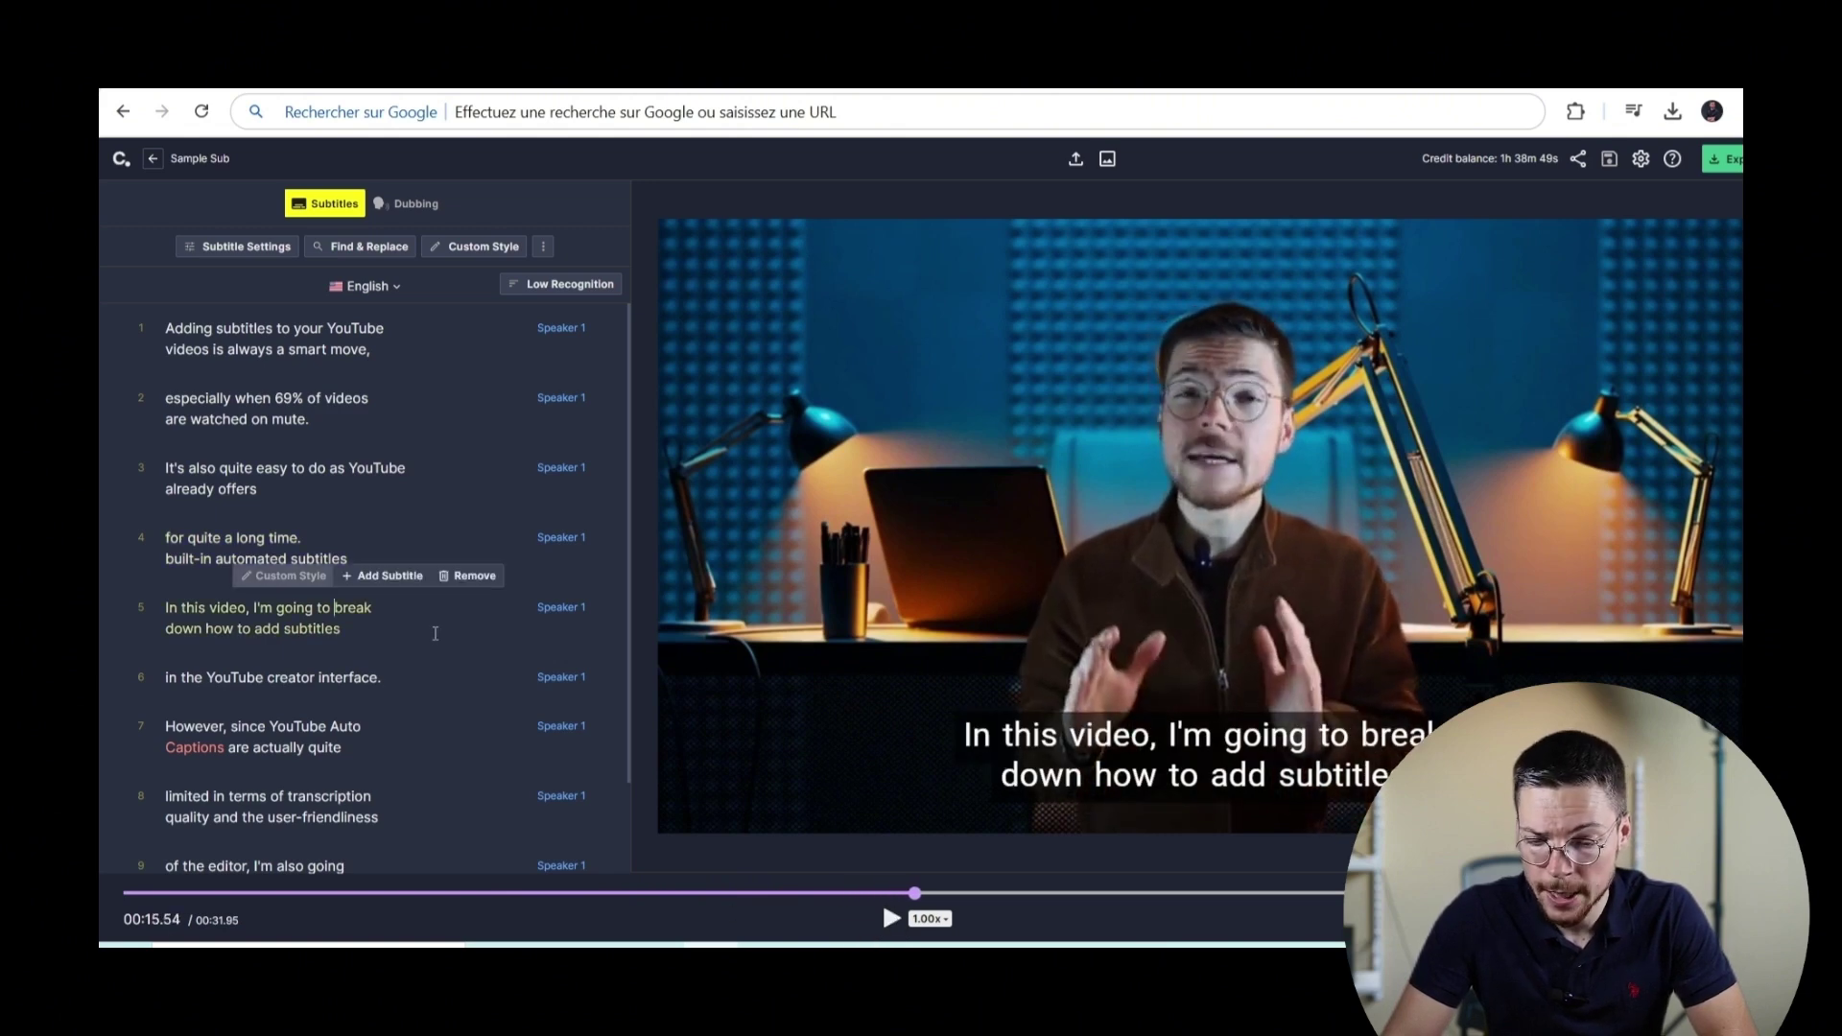
pyautogui.click(348, 537)
pyautogui.press('BackSpace')
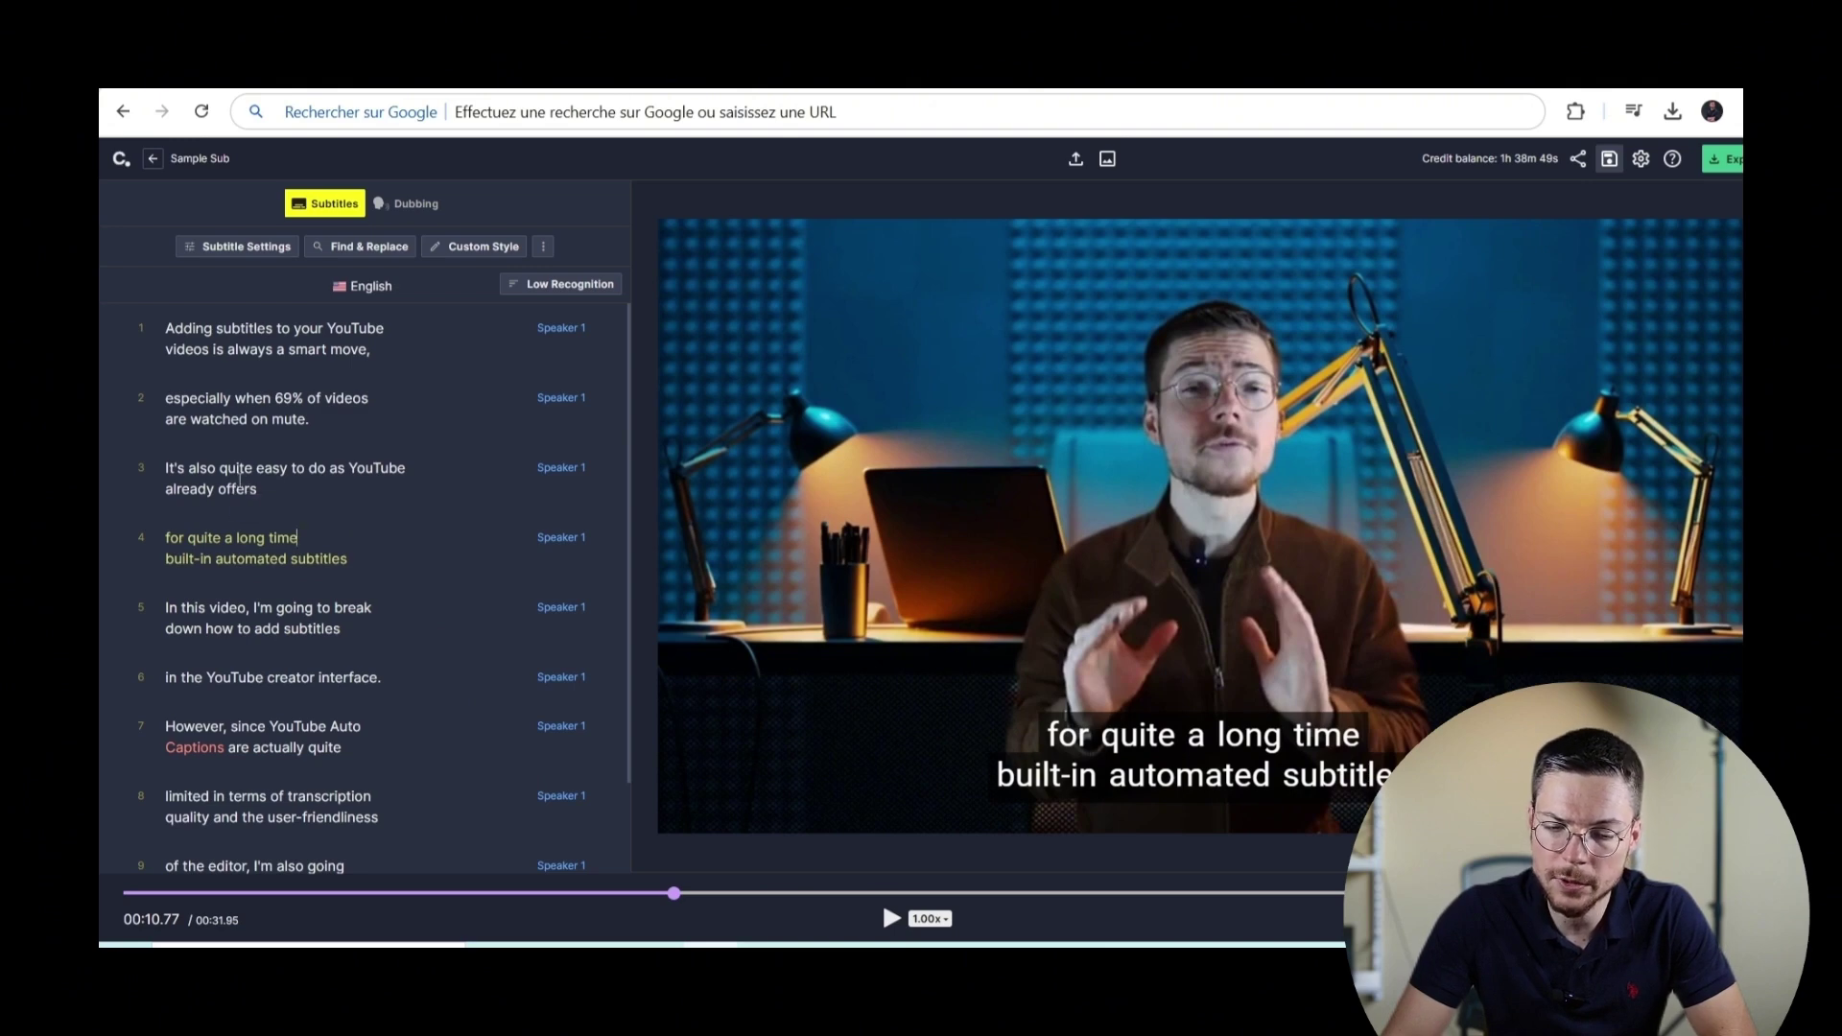
pyautogui.click(287, 478)
pyautogui.click(891, 919)
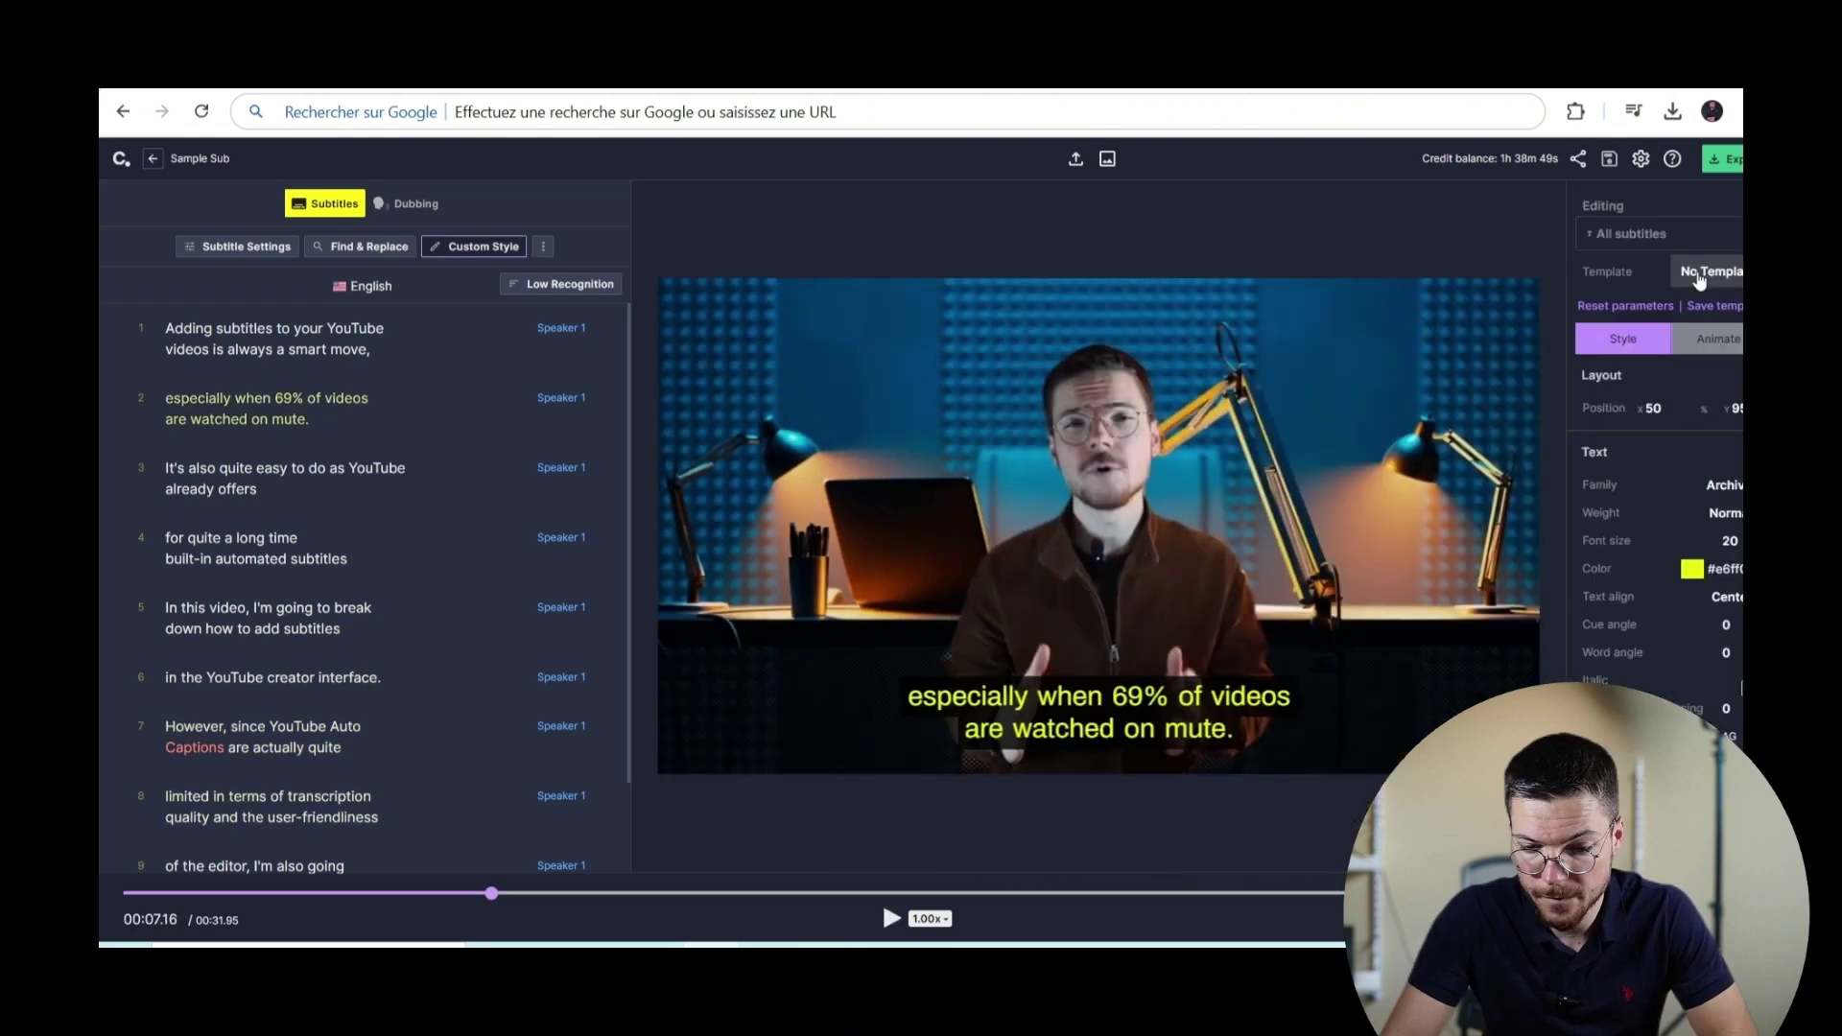
# Apply the Montserrat Black & White style template to the subtitles
pyautogui.click(1698, 278)
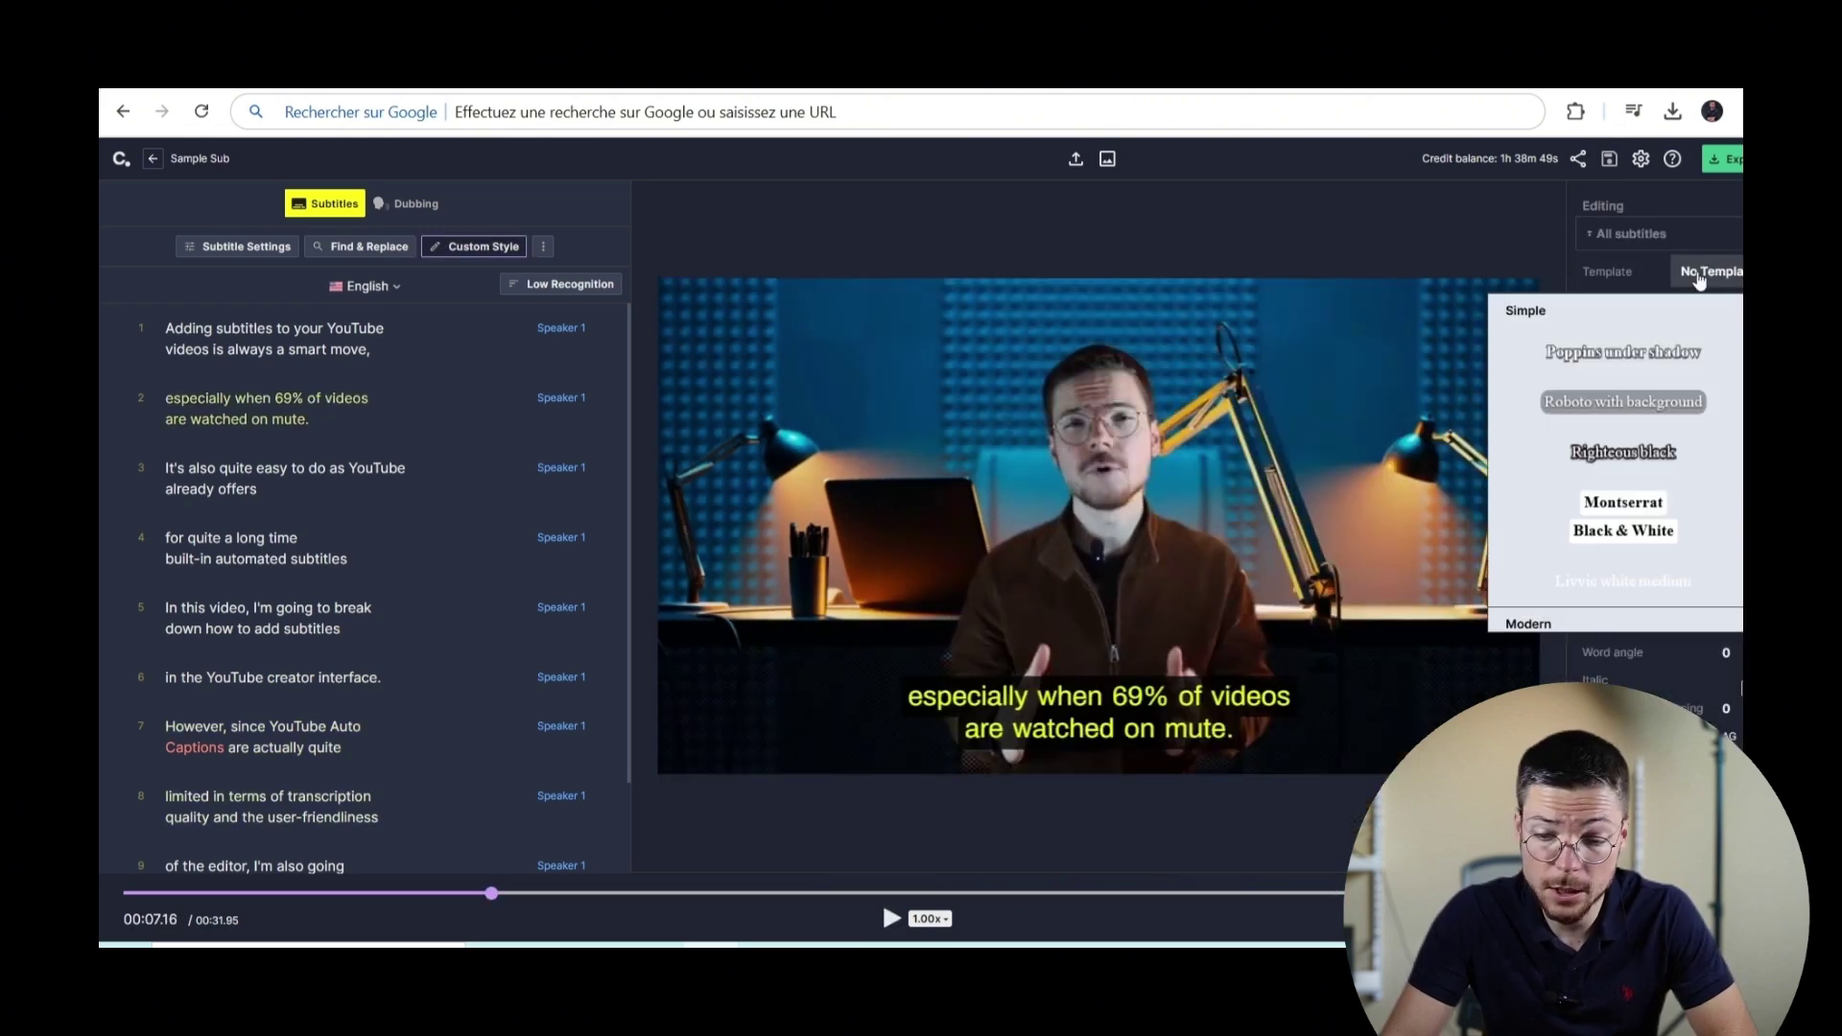
pyautogui.scroll(-8, 1674, 487)
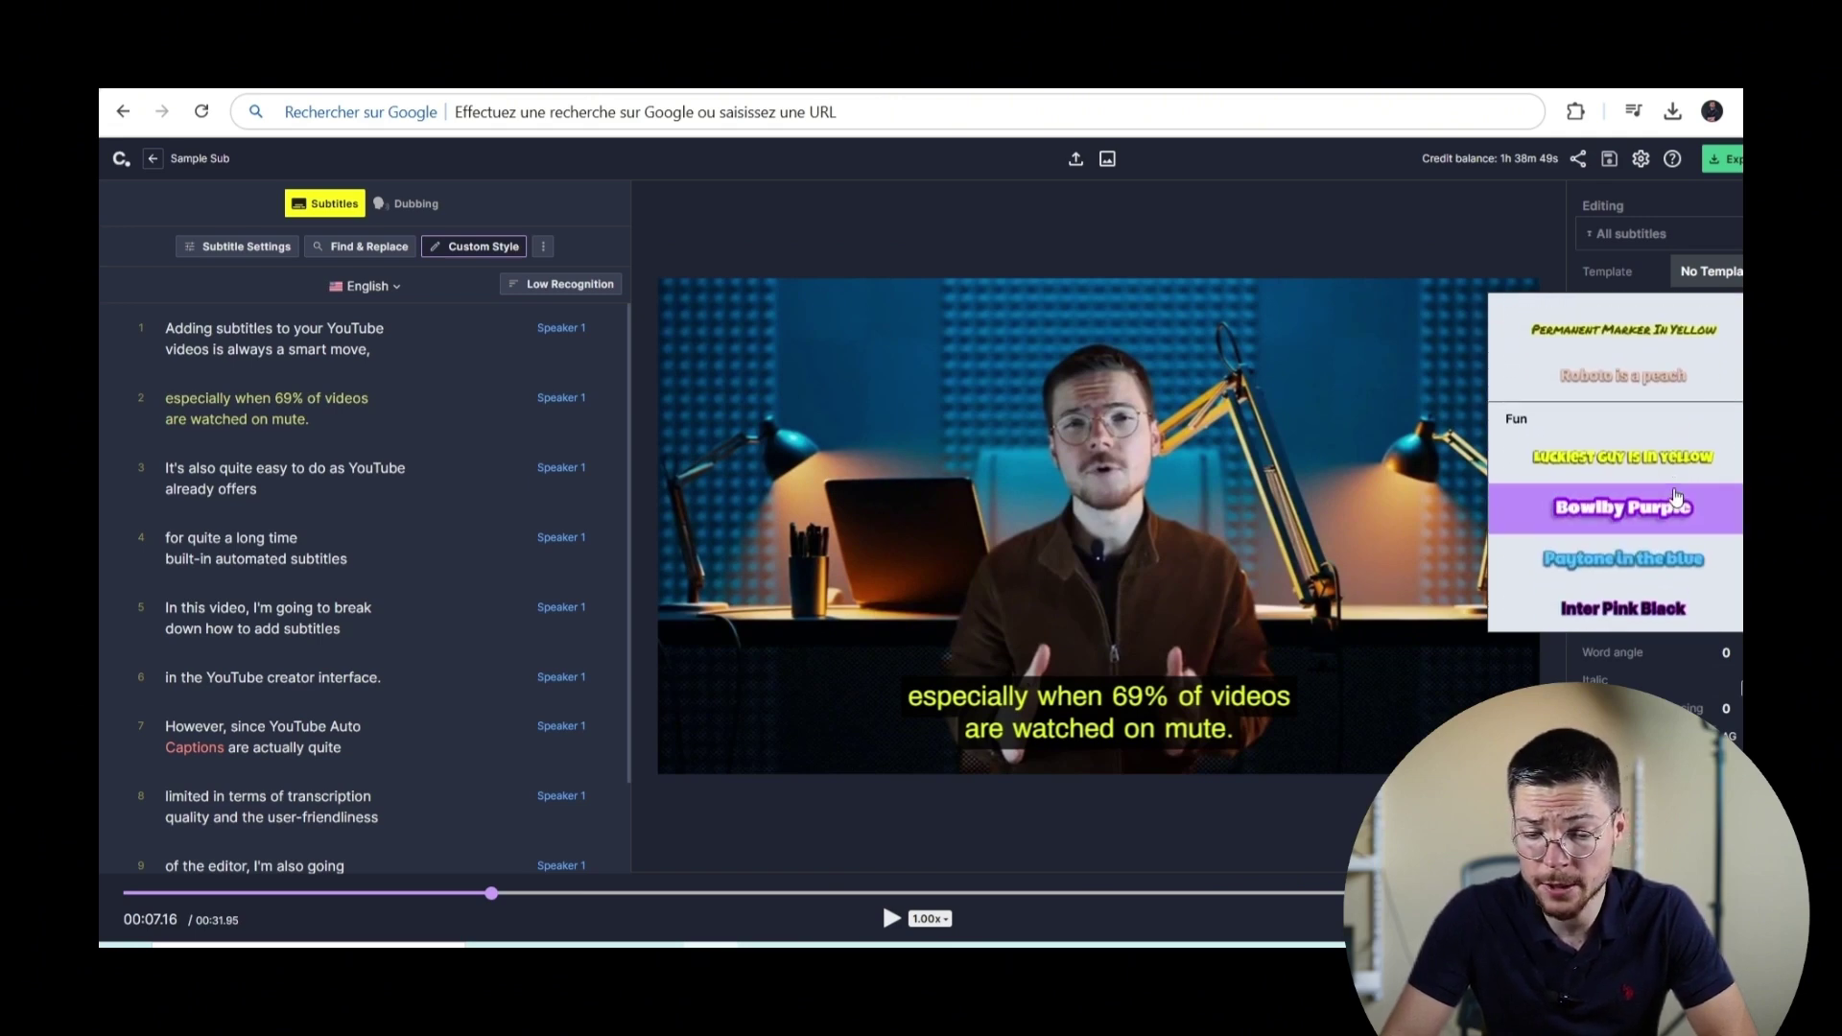
pyautogui.scroll(6, 1674, 495)
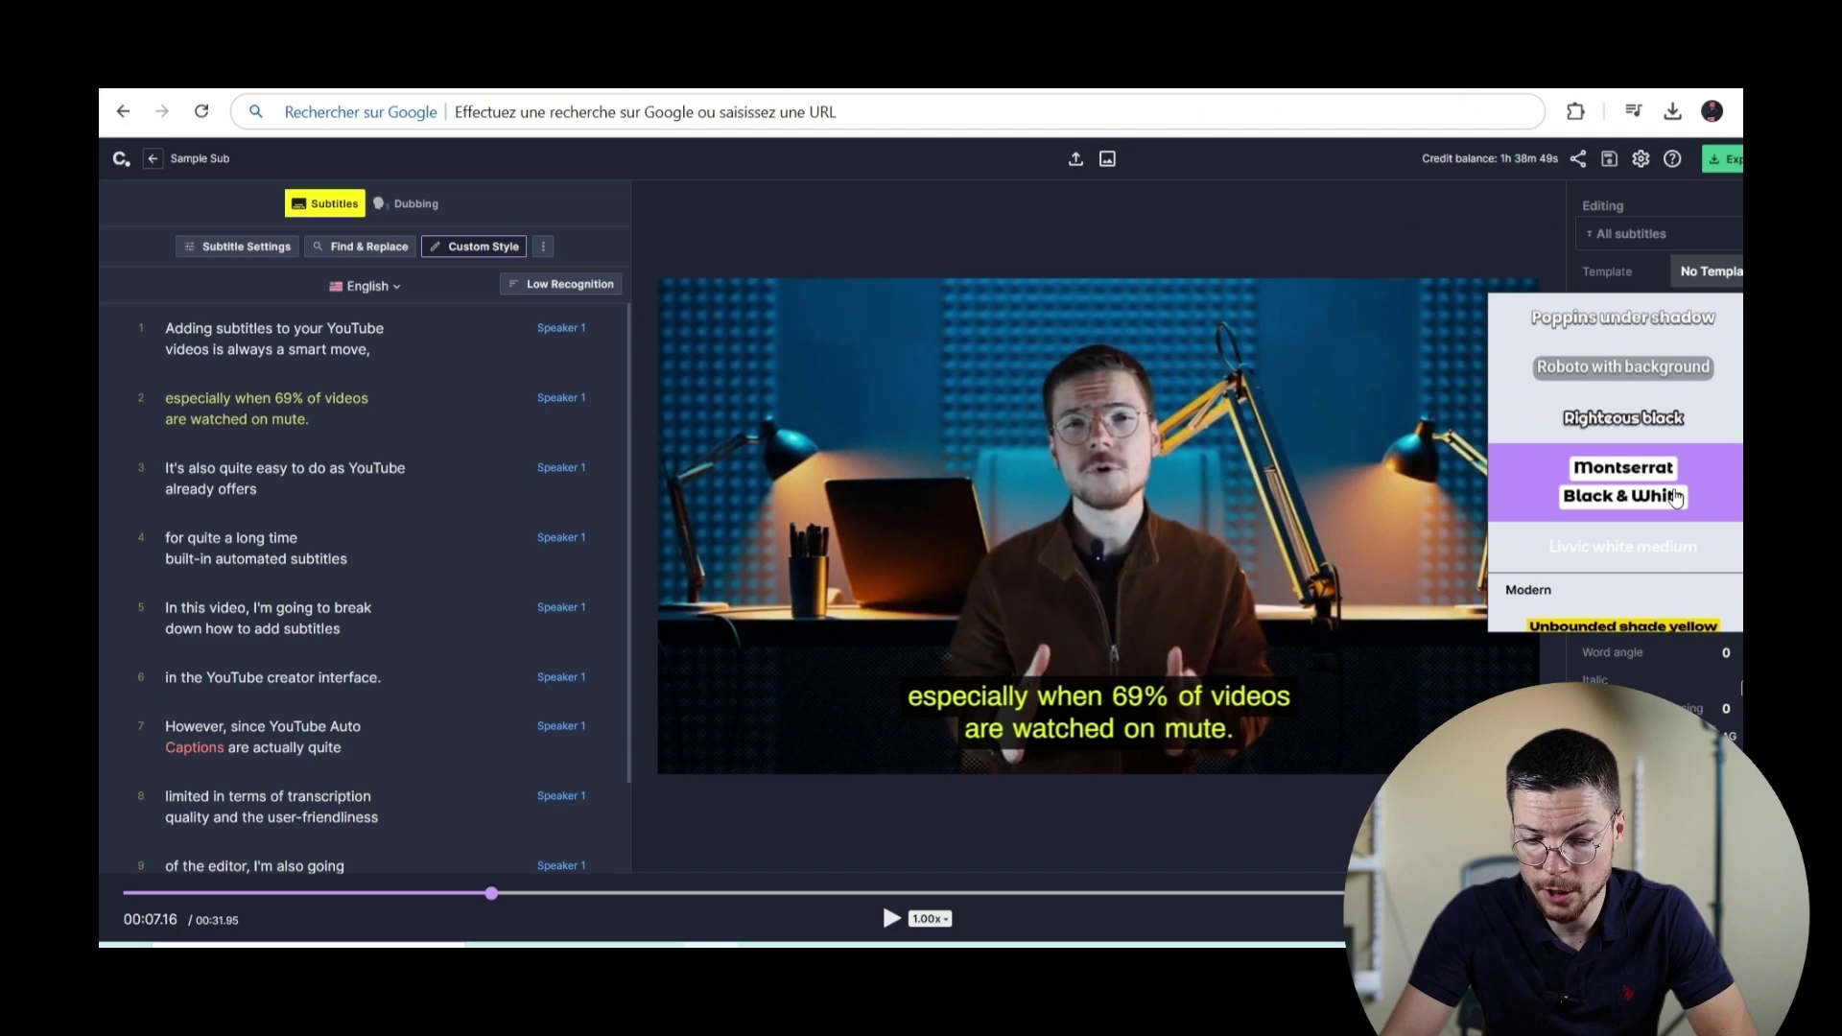
pyautogui.click(1674, 495)
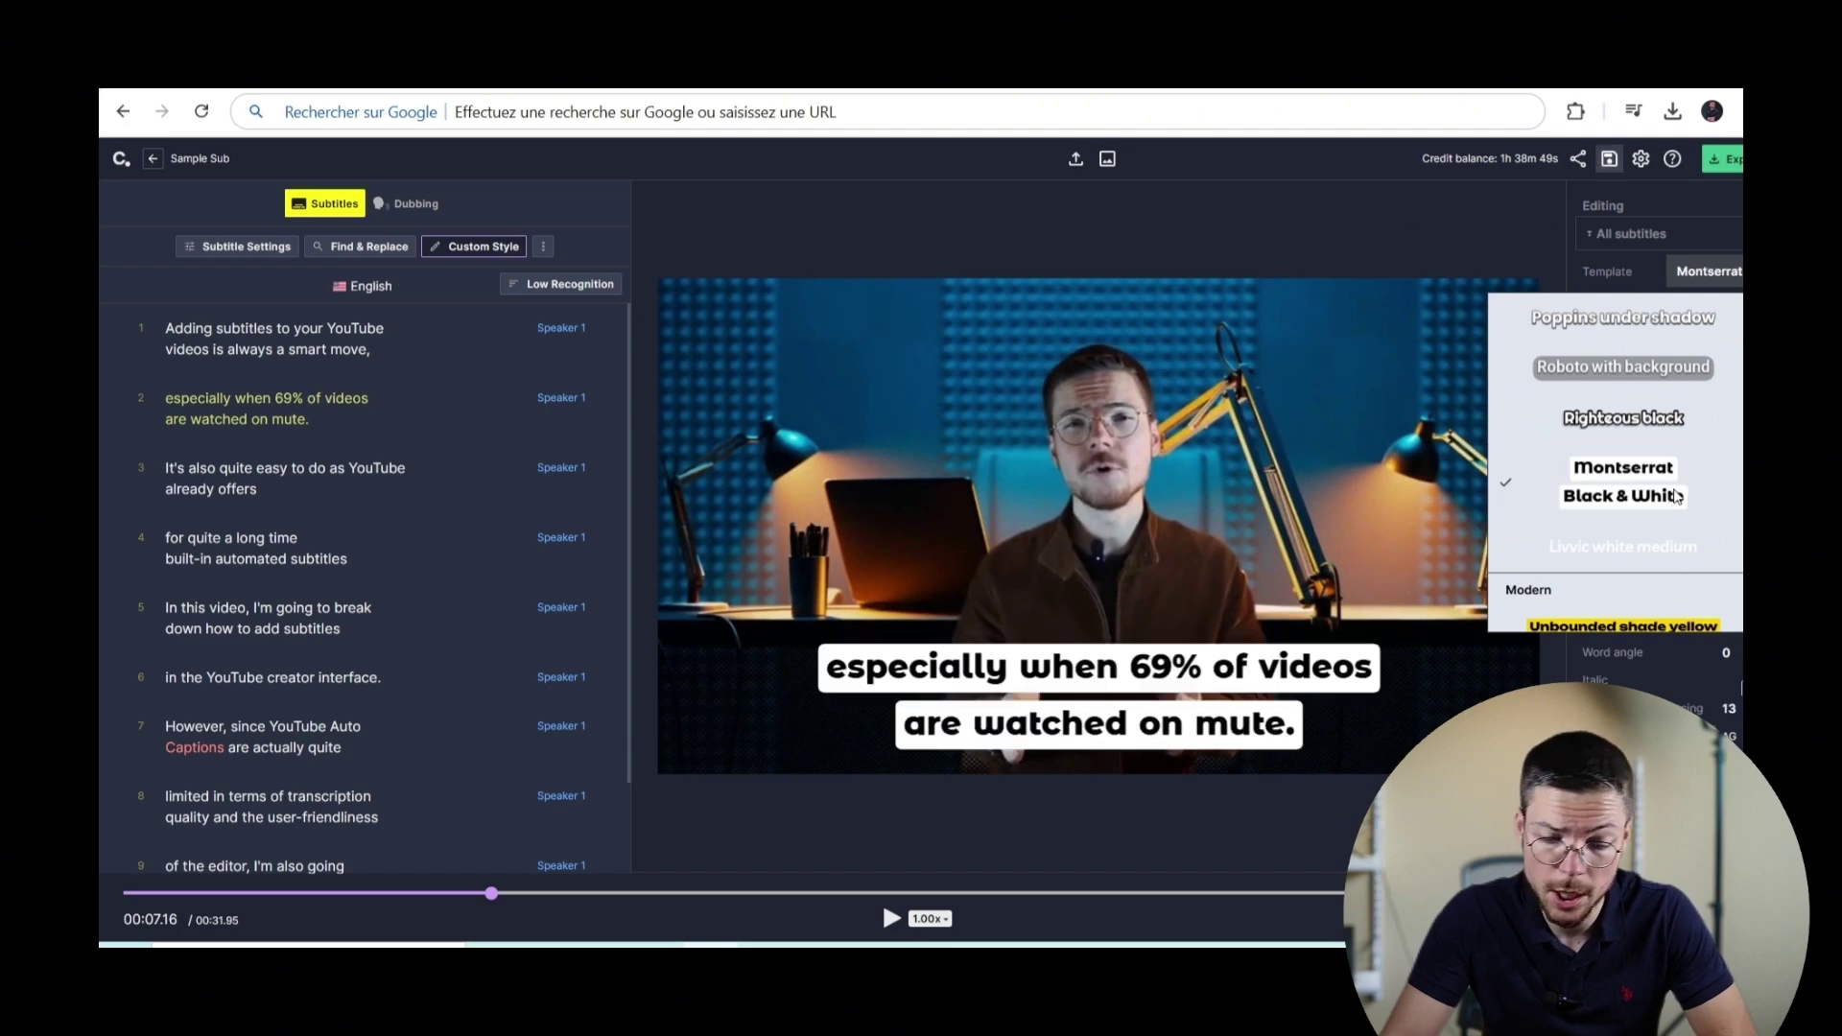
pyautogui.click(1635, 208)
pyautogui.click(1625, 305)
pyautogui.click(1688, 569)
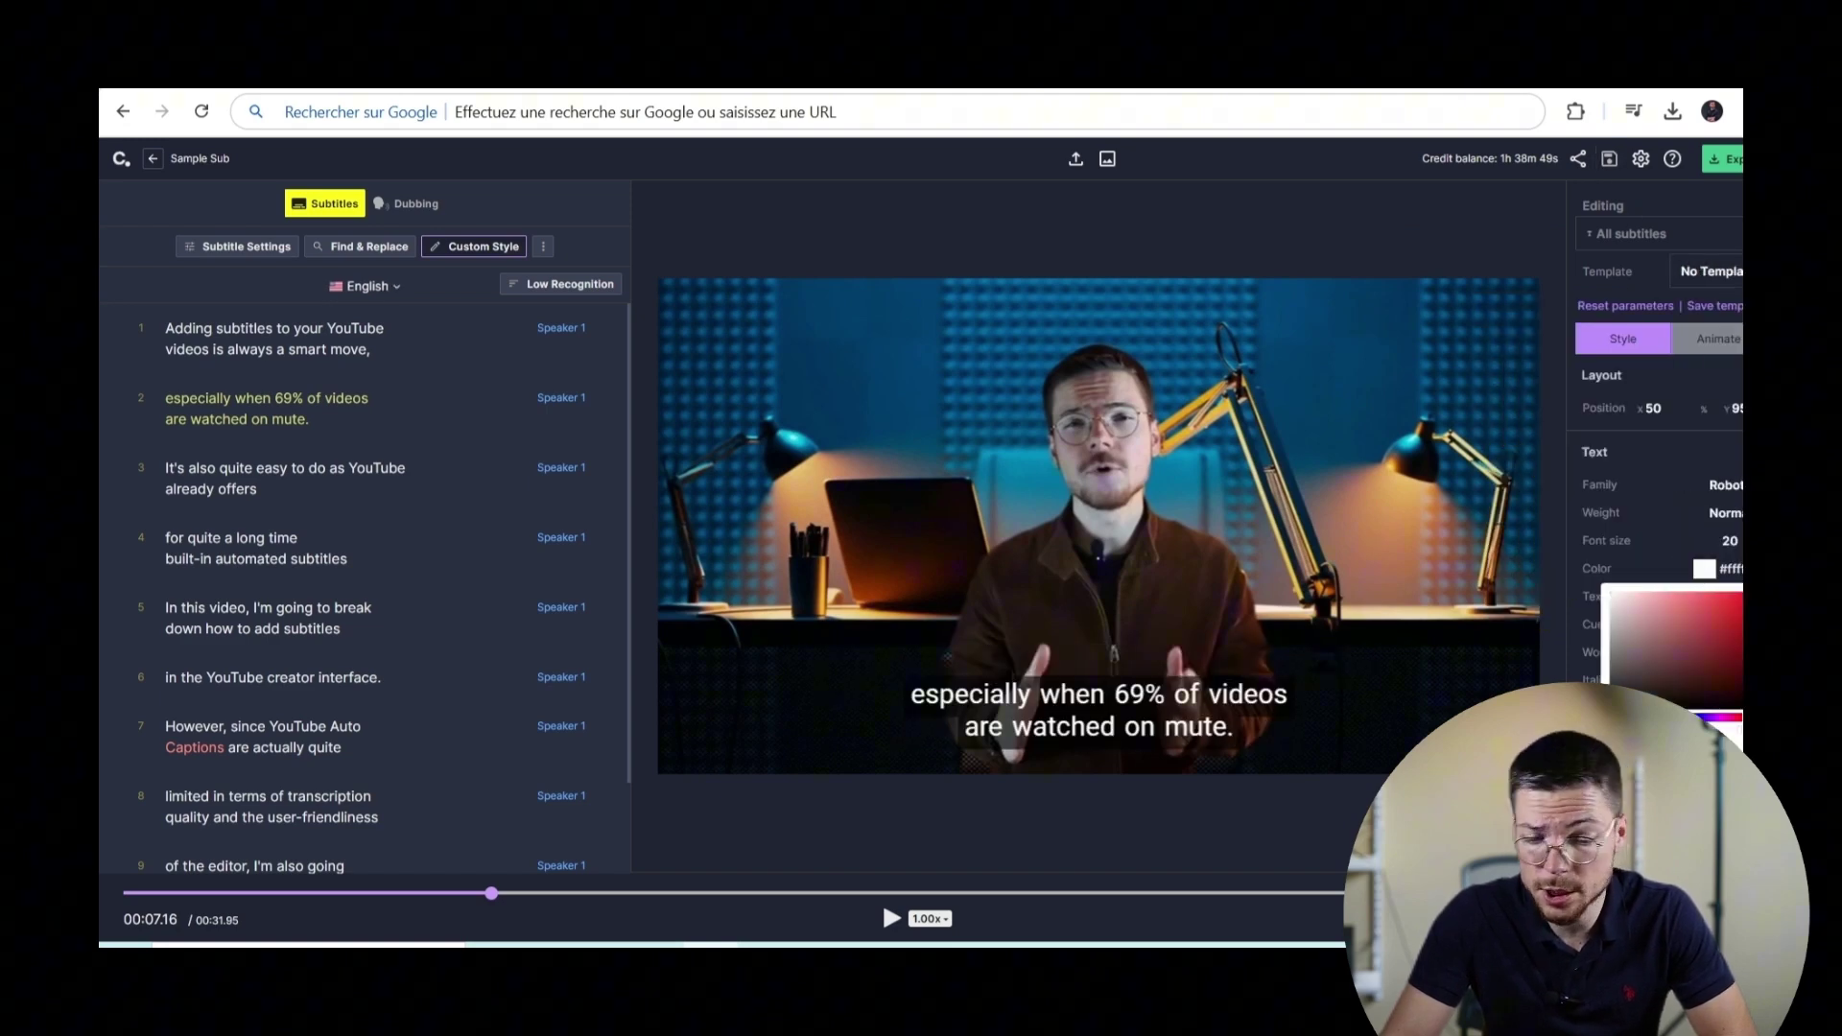
# Try other fonts and cue background colours, then restore the Montserrat black-on-white style
pyautogui.click(1692, 458)
pyautogui.click(1719, 484)
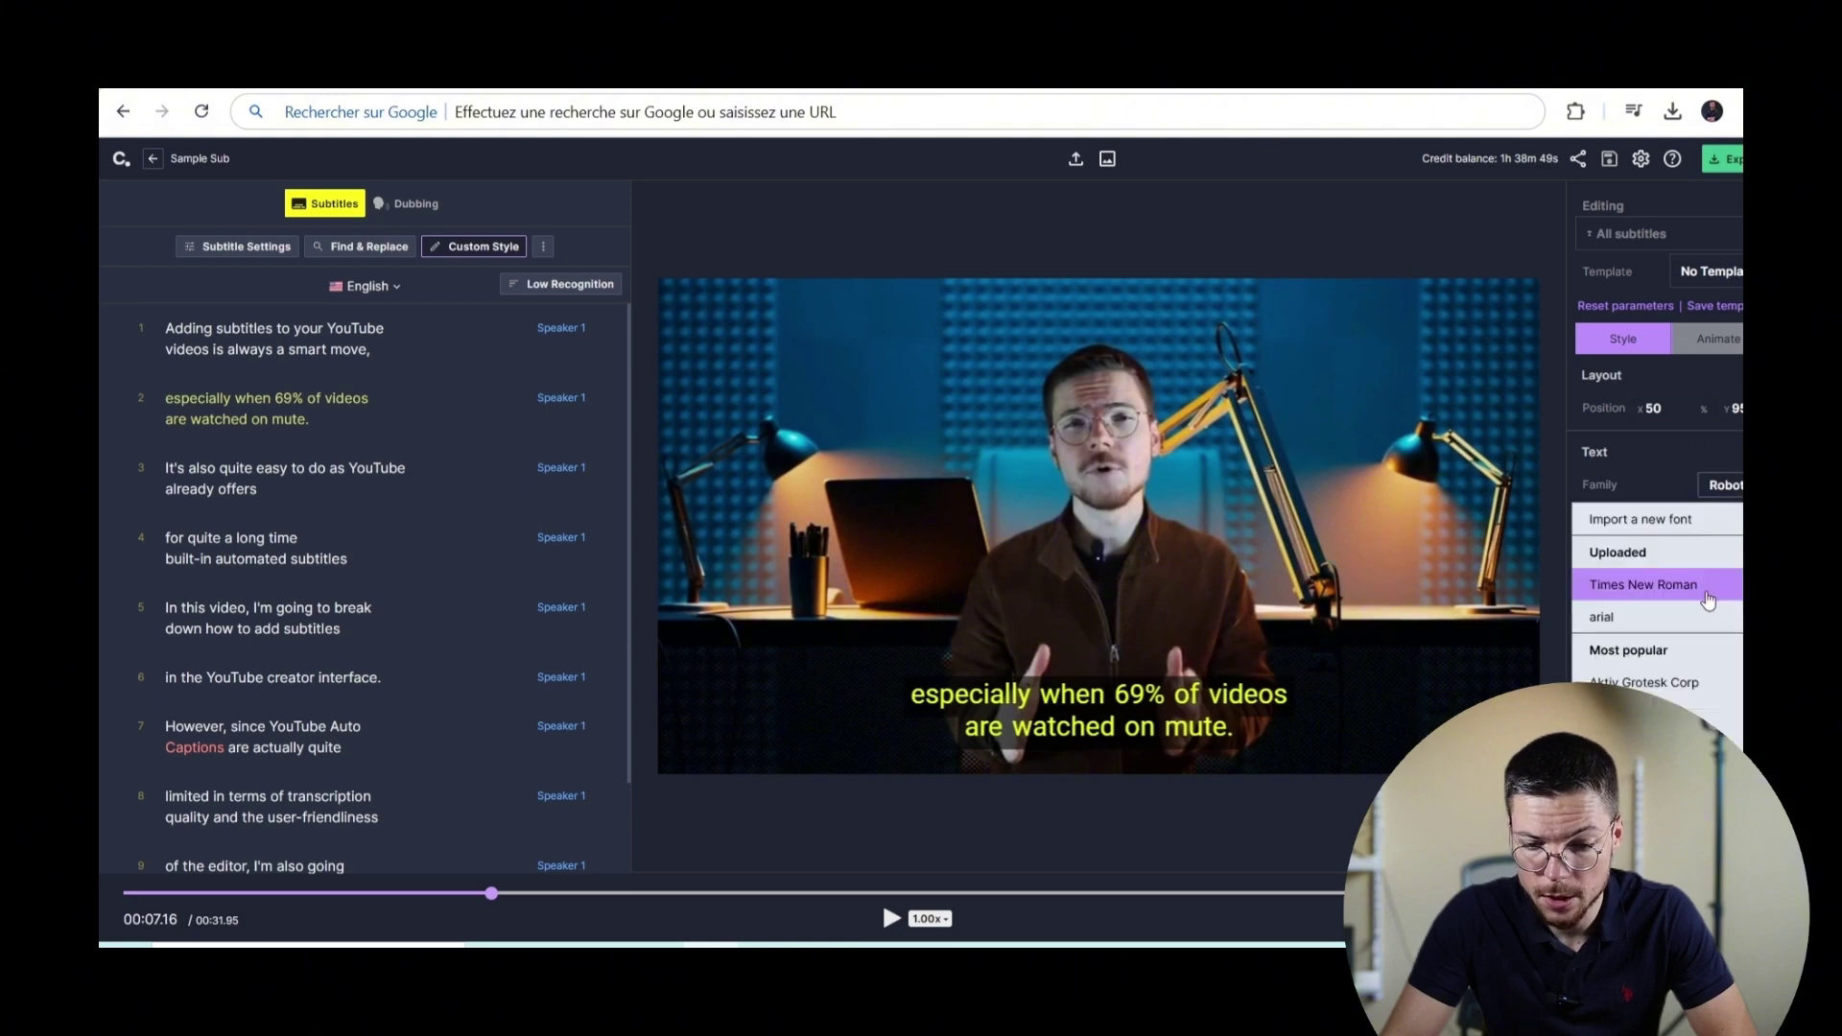
pyautogui.click(1686, 606)
pyautogui.scroll(-2, 1660, 576)
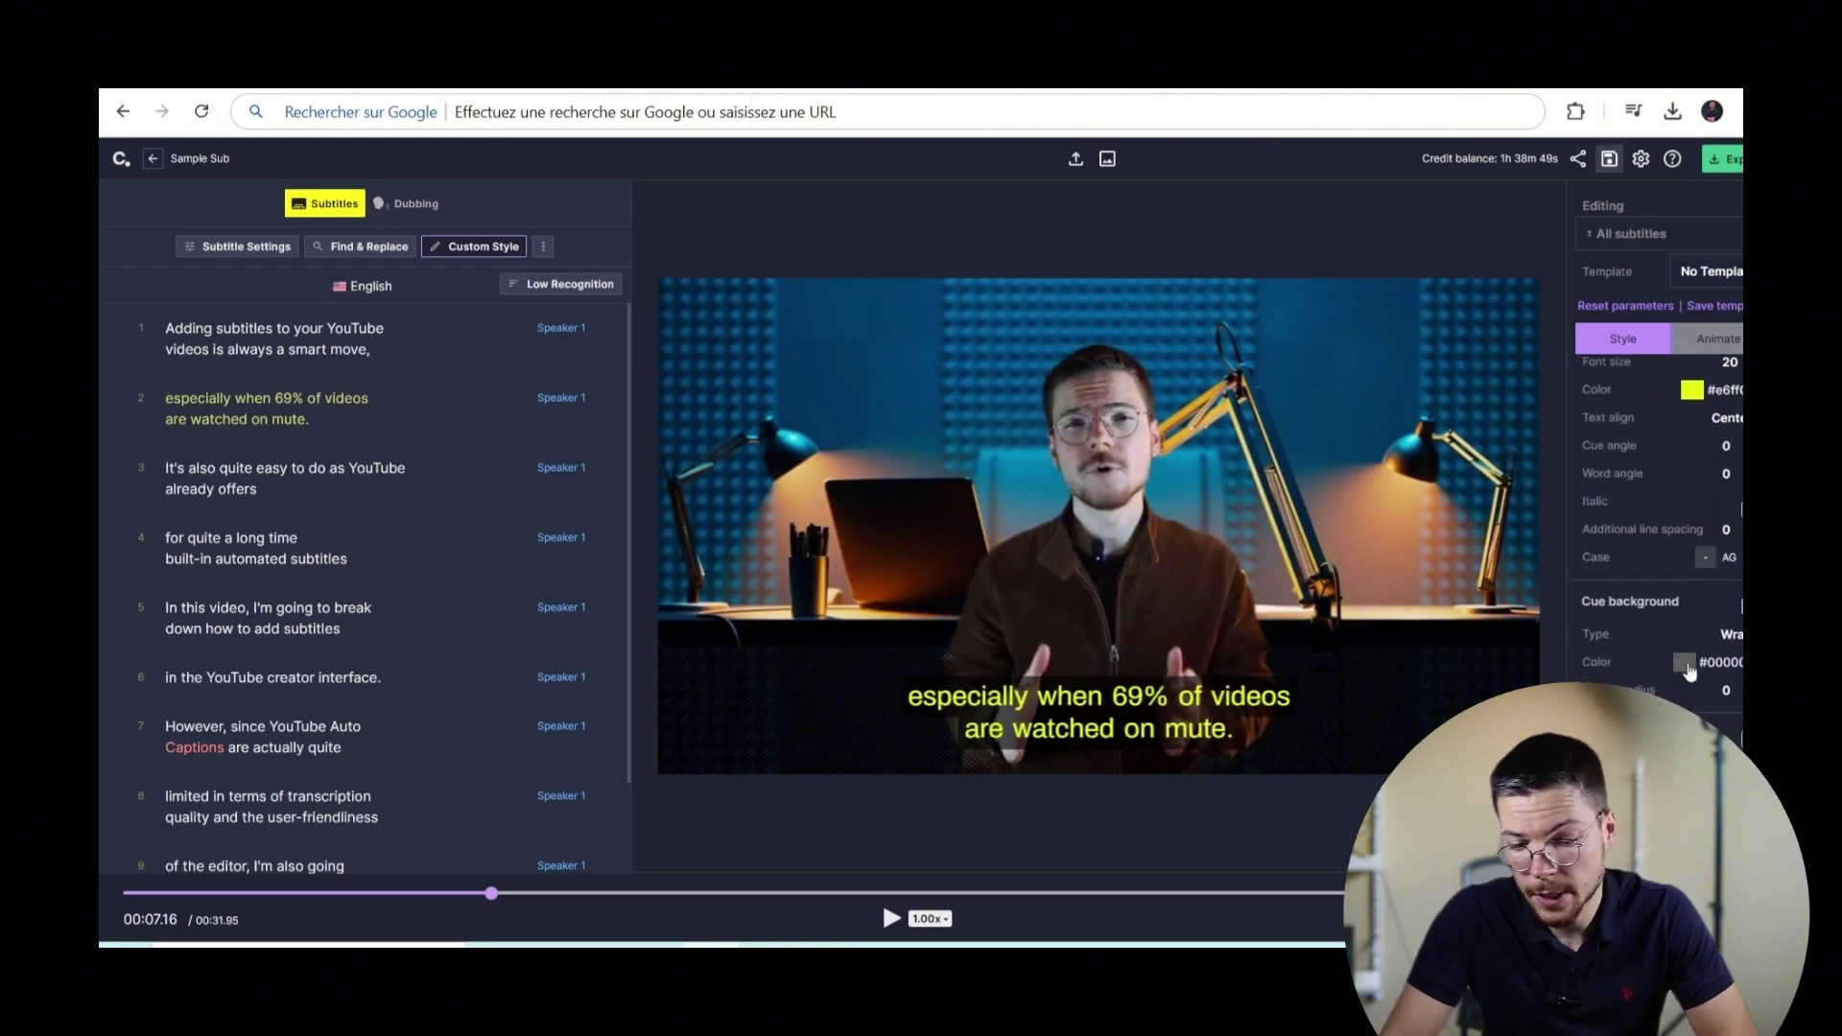
pyautogui.click(1686, 662)
pyautogui.click(1707, 272)
pyautogui.click(1719, 333)
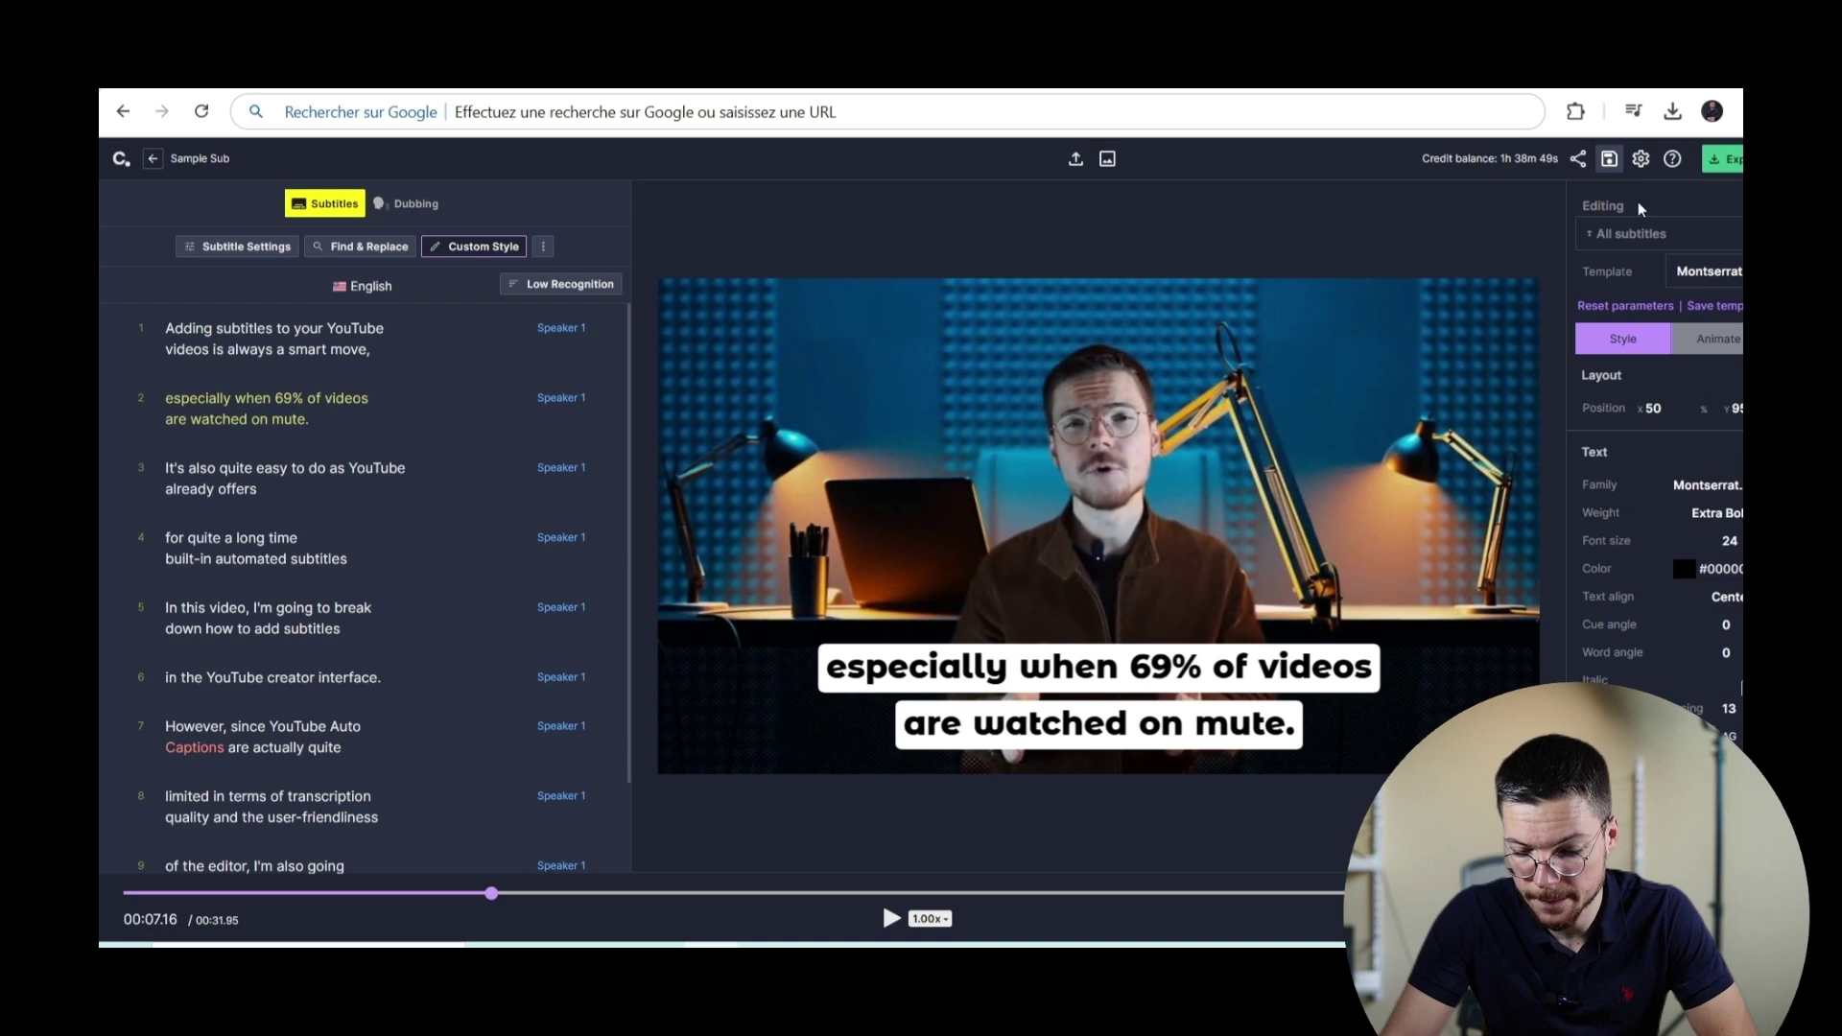
# Add the Karaoke animation with yellow word highlighting and play to preview it
pyautogui.click(1719, 333)
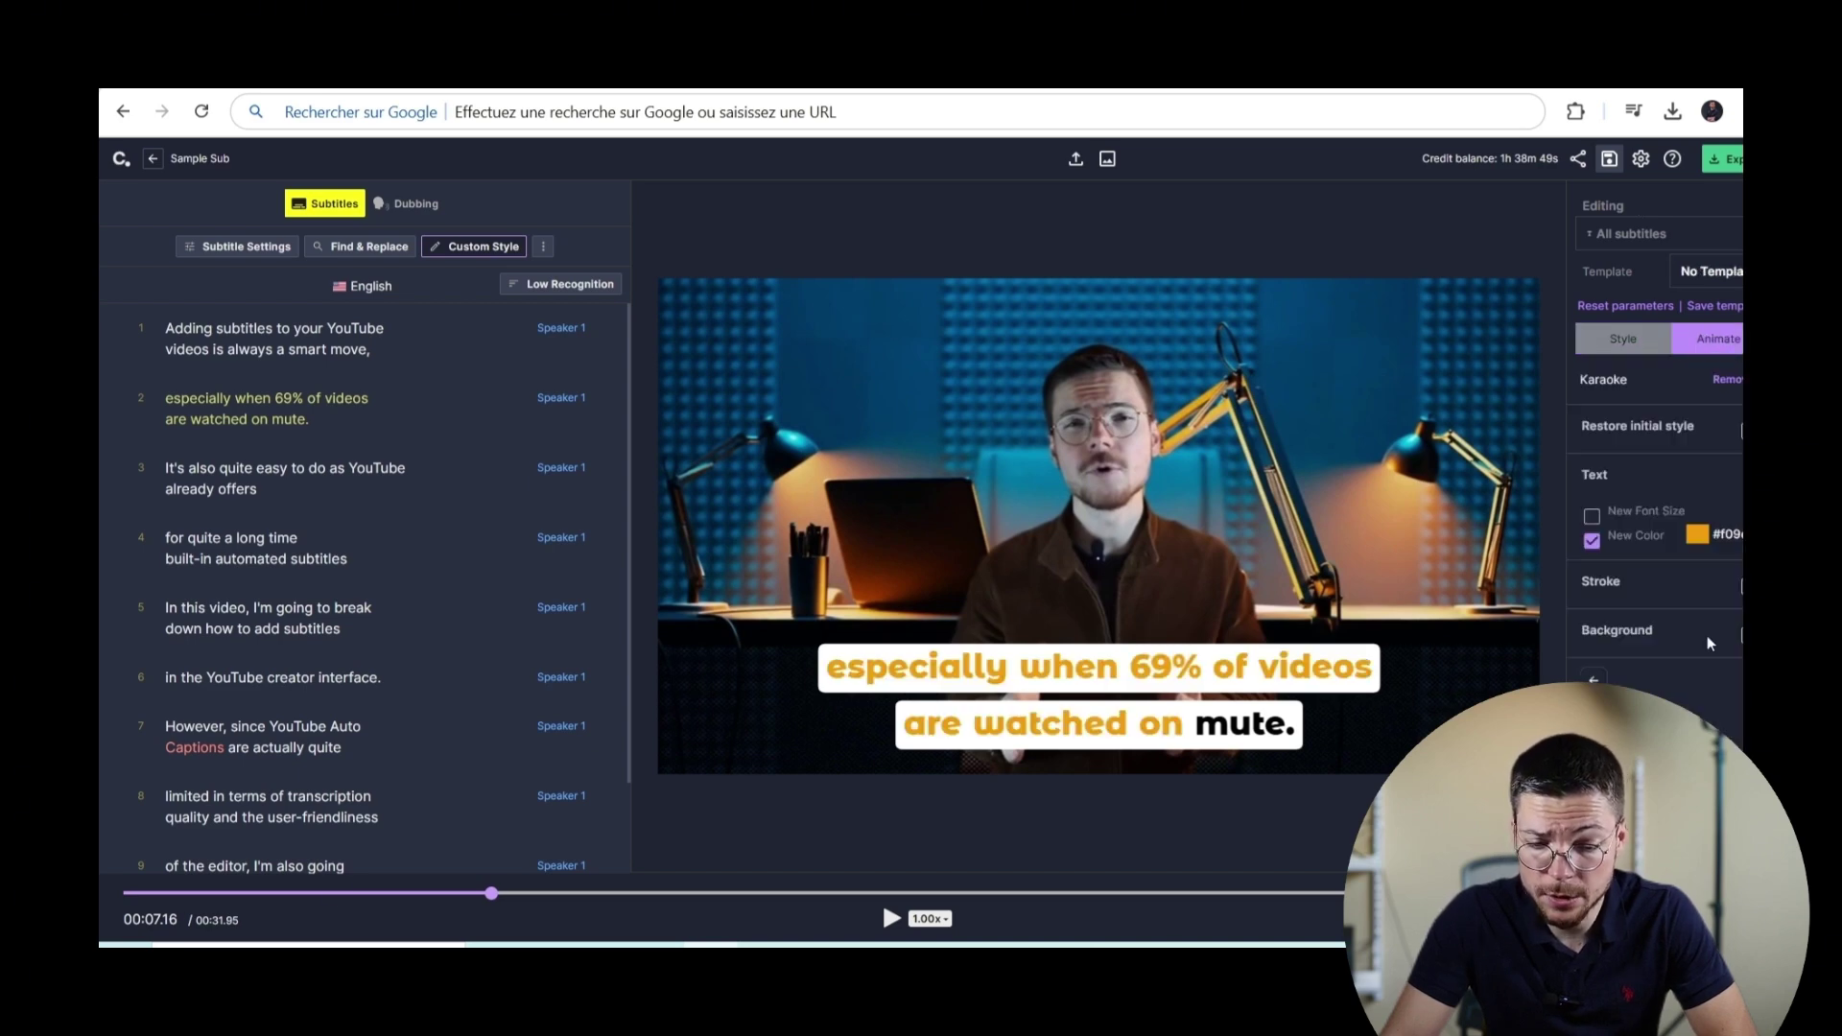
pyautogui.click(1712, 624)
pyautogui.press('space')
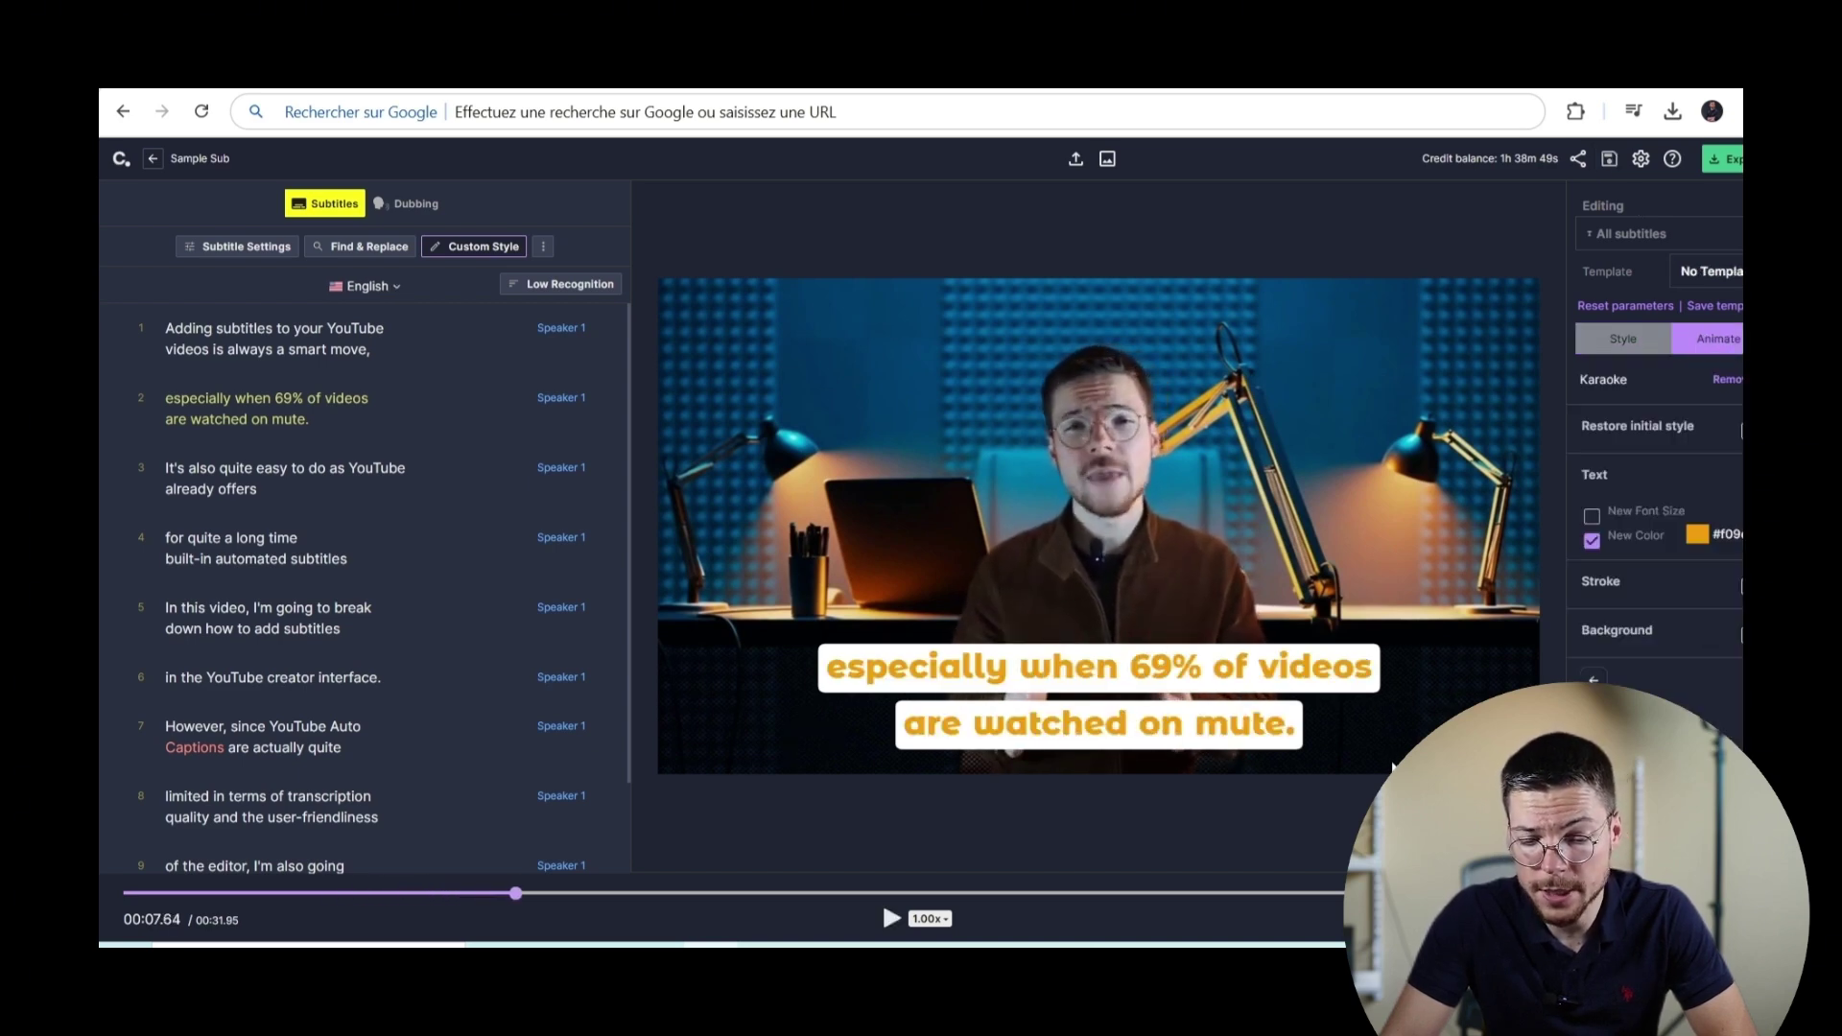
pyautogui.click(1697, 534)
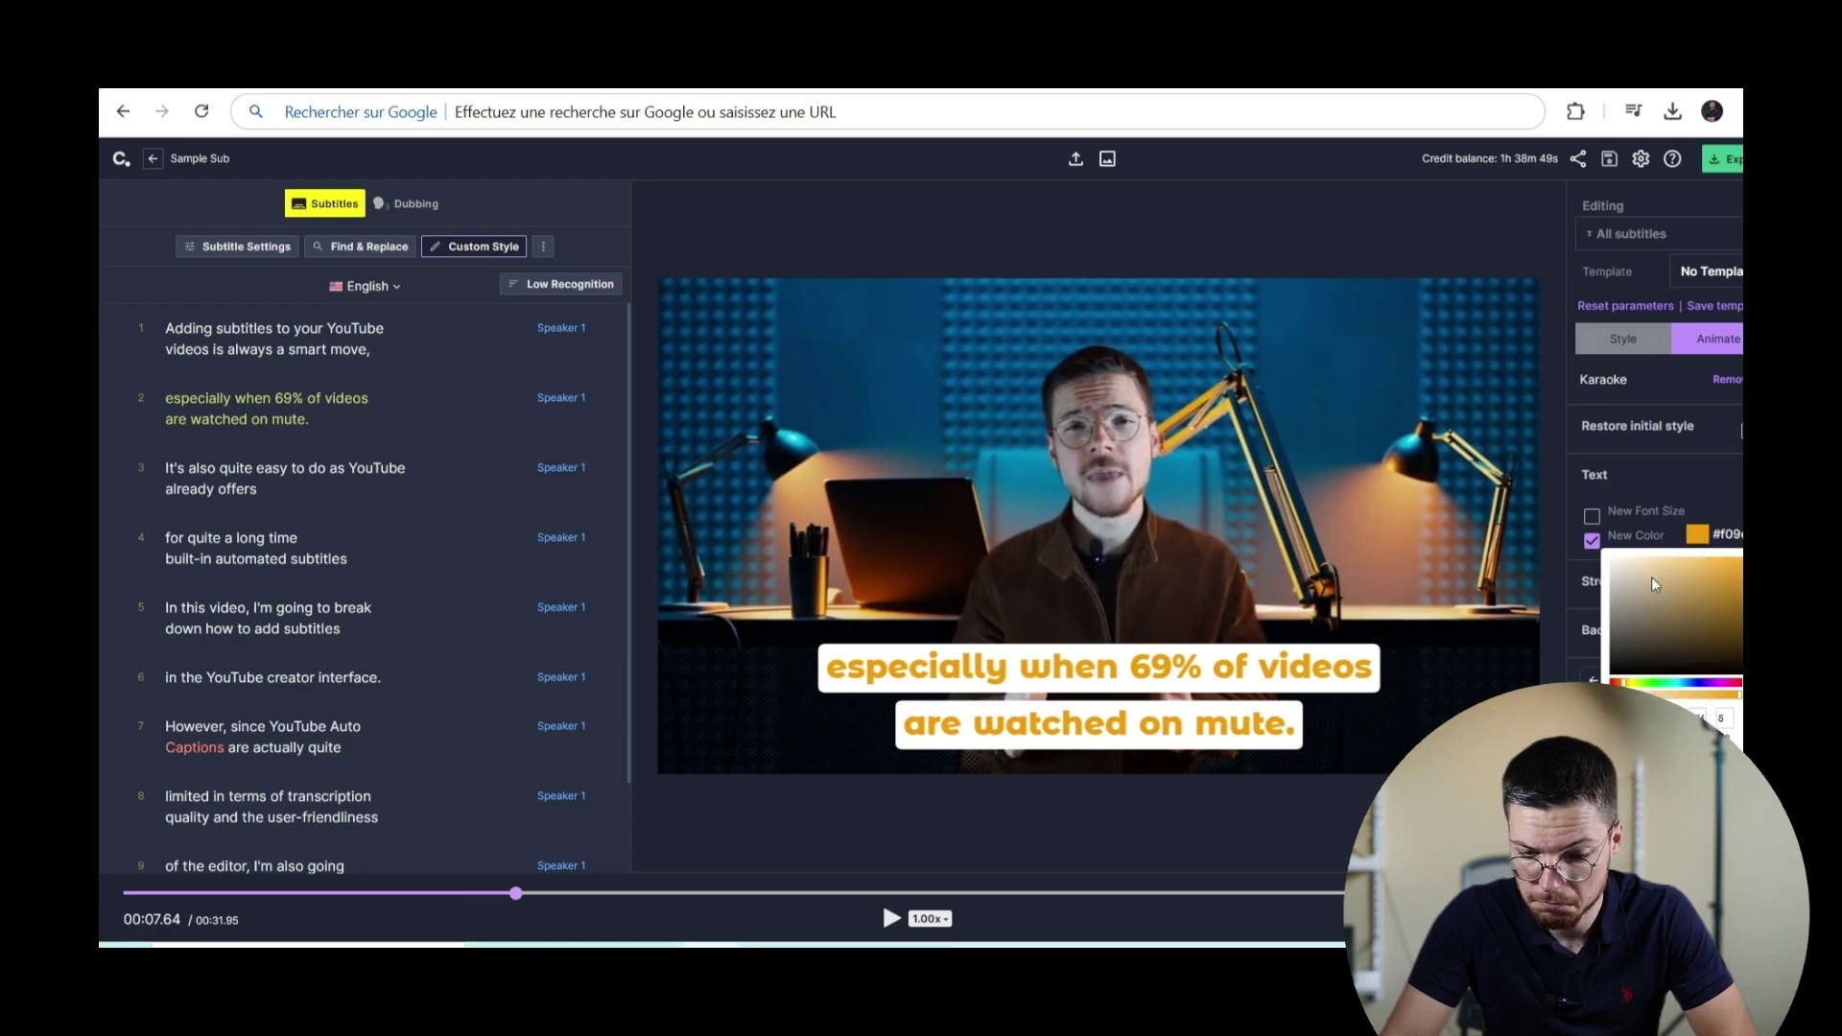
pyautogui.press('space')
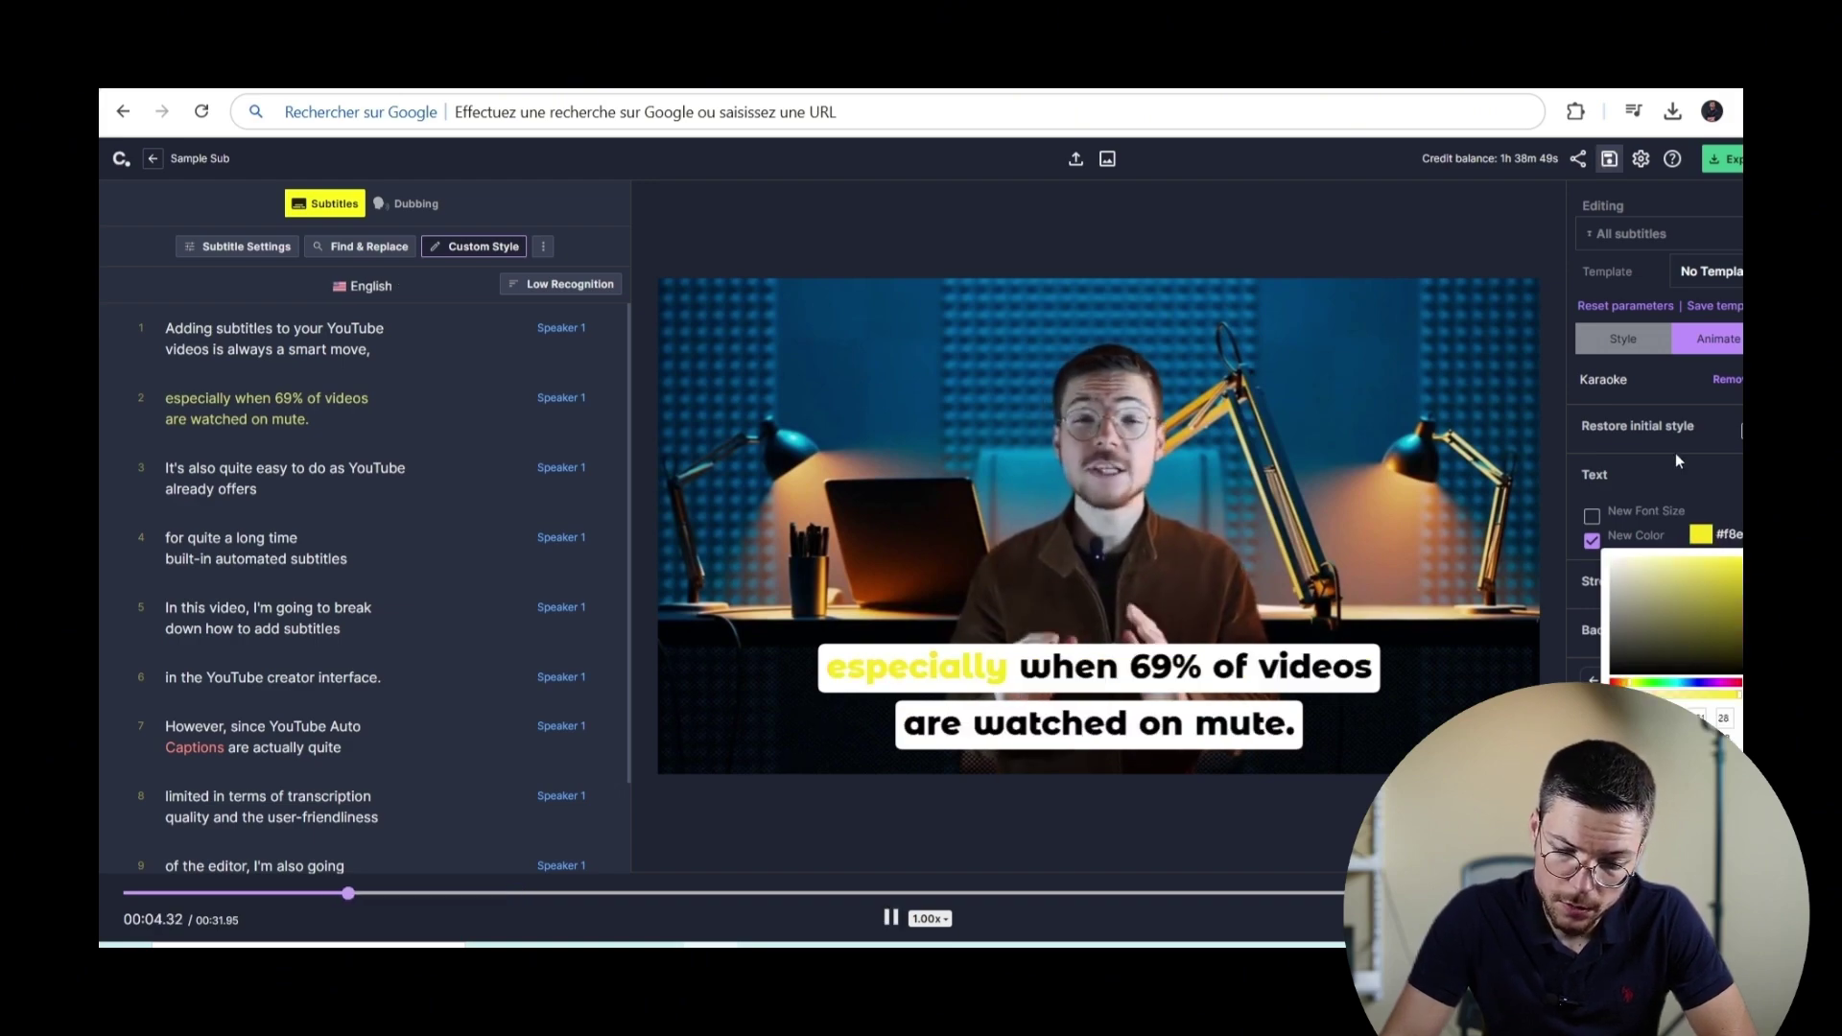
pyautogui.click(1684, 469)
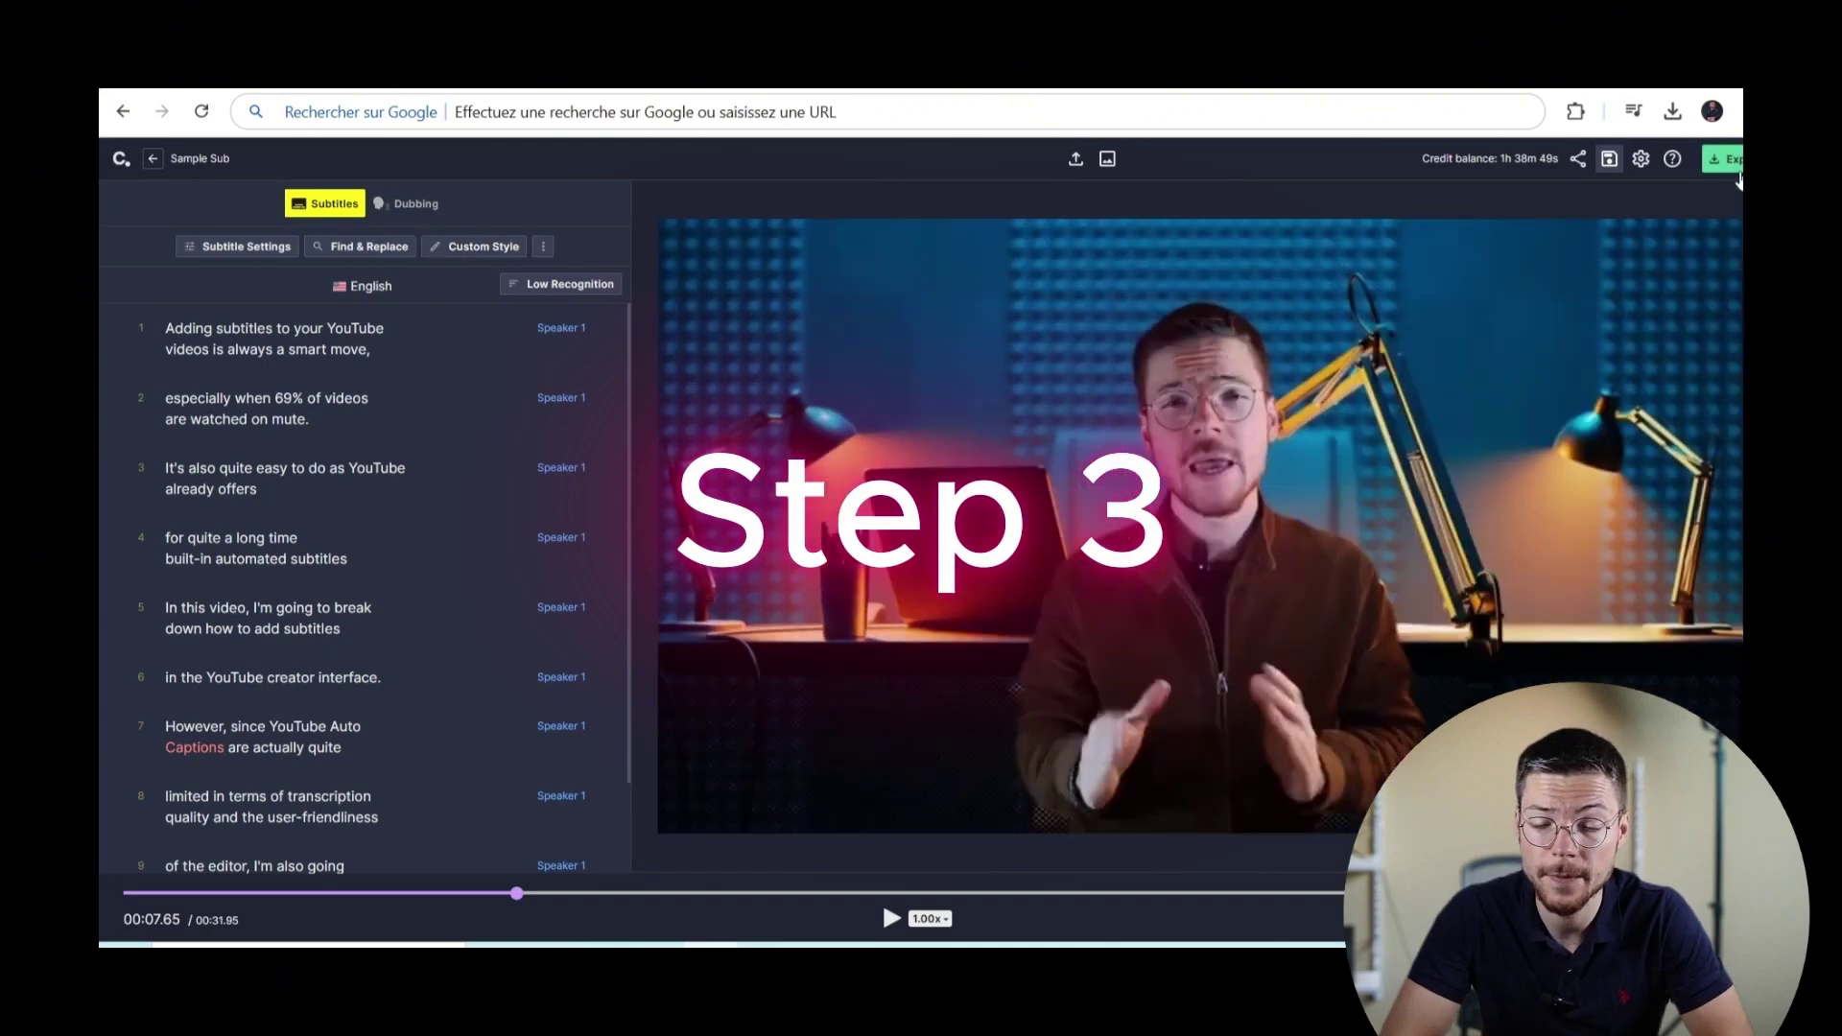
# Switch the export type from Video to Subtitles, keep srt format, and export
pyautogui.click(1735, 160)
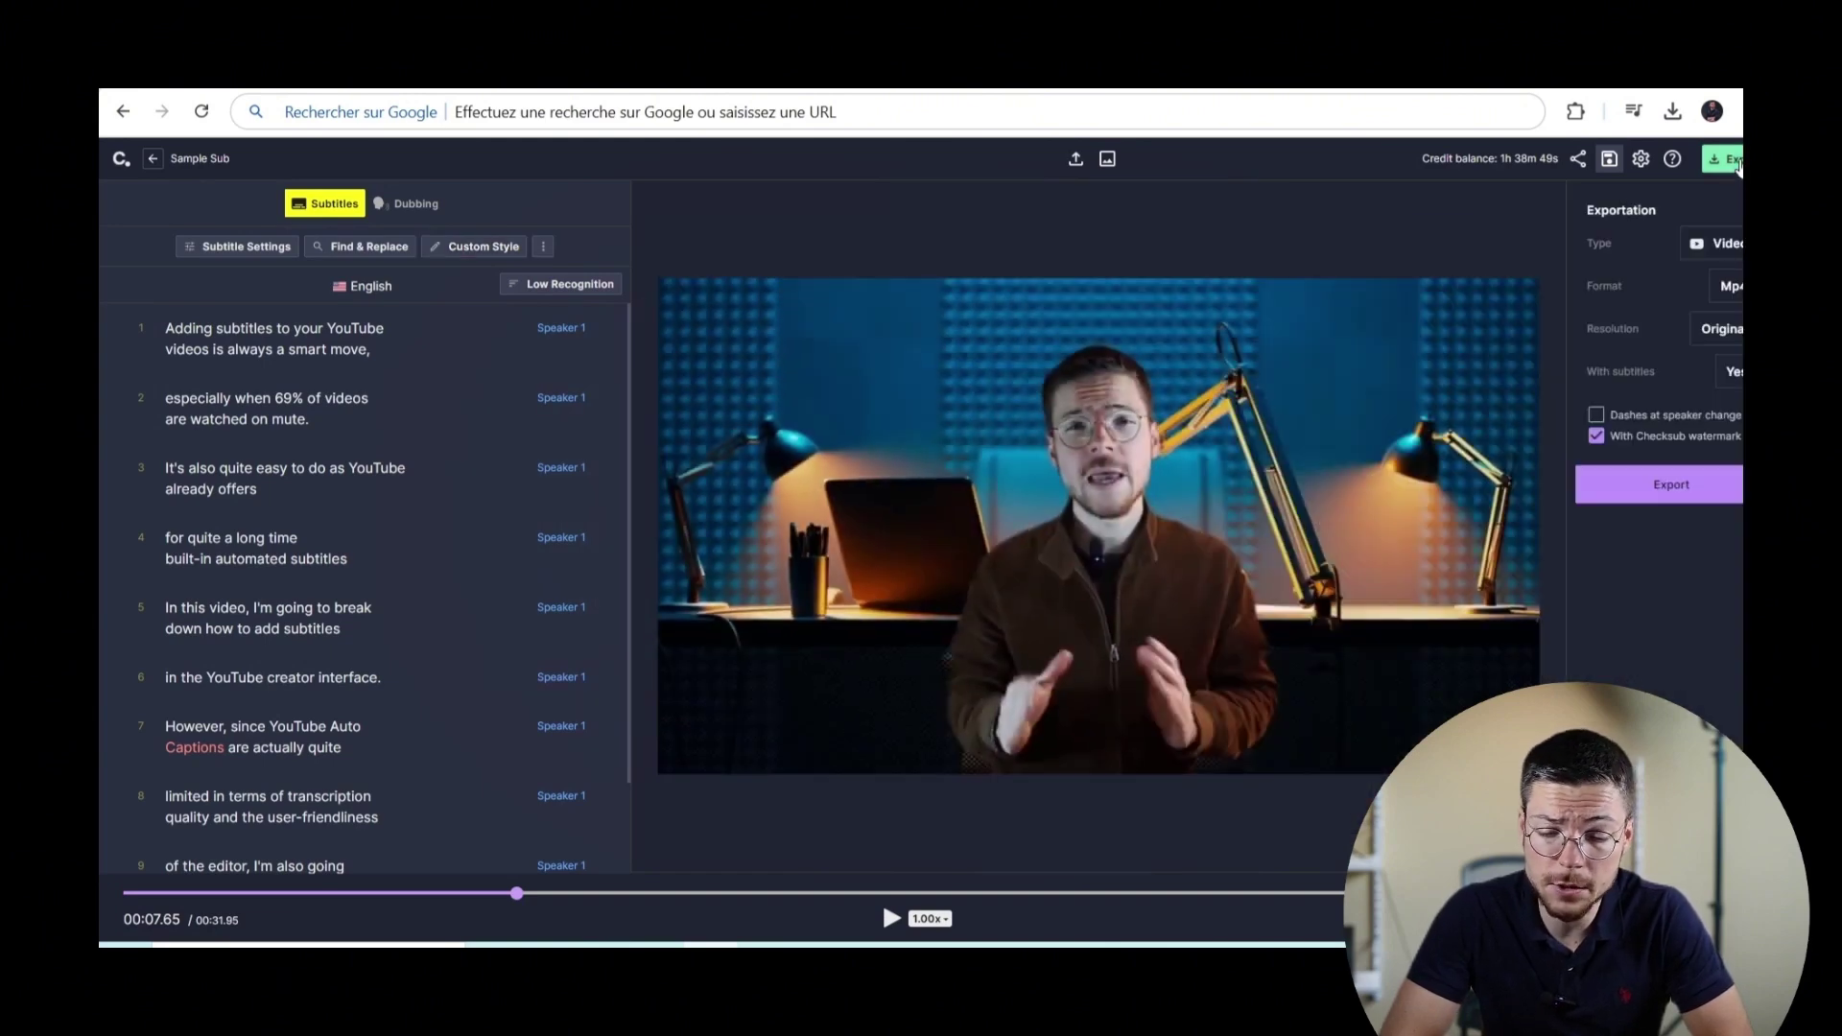
pyautogui.click(1736, 242)
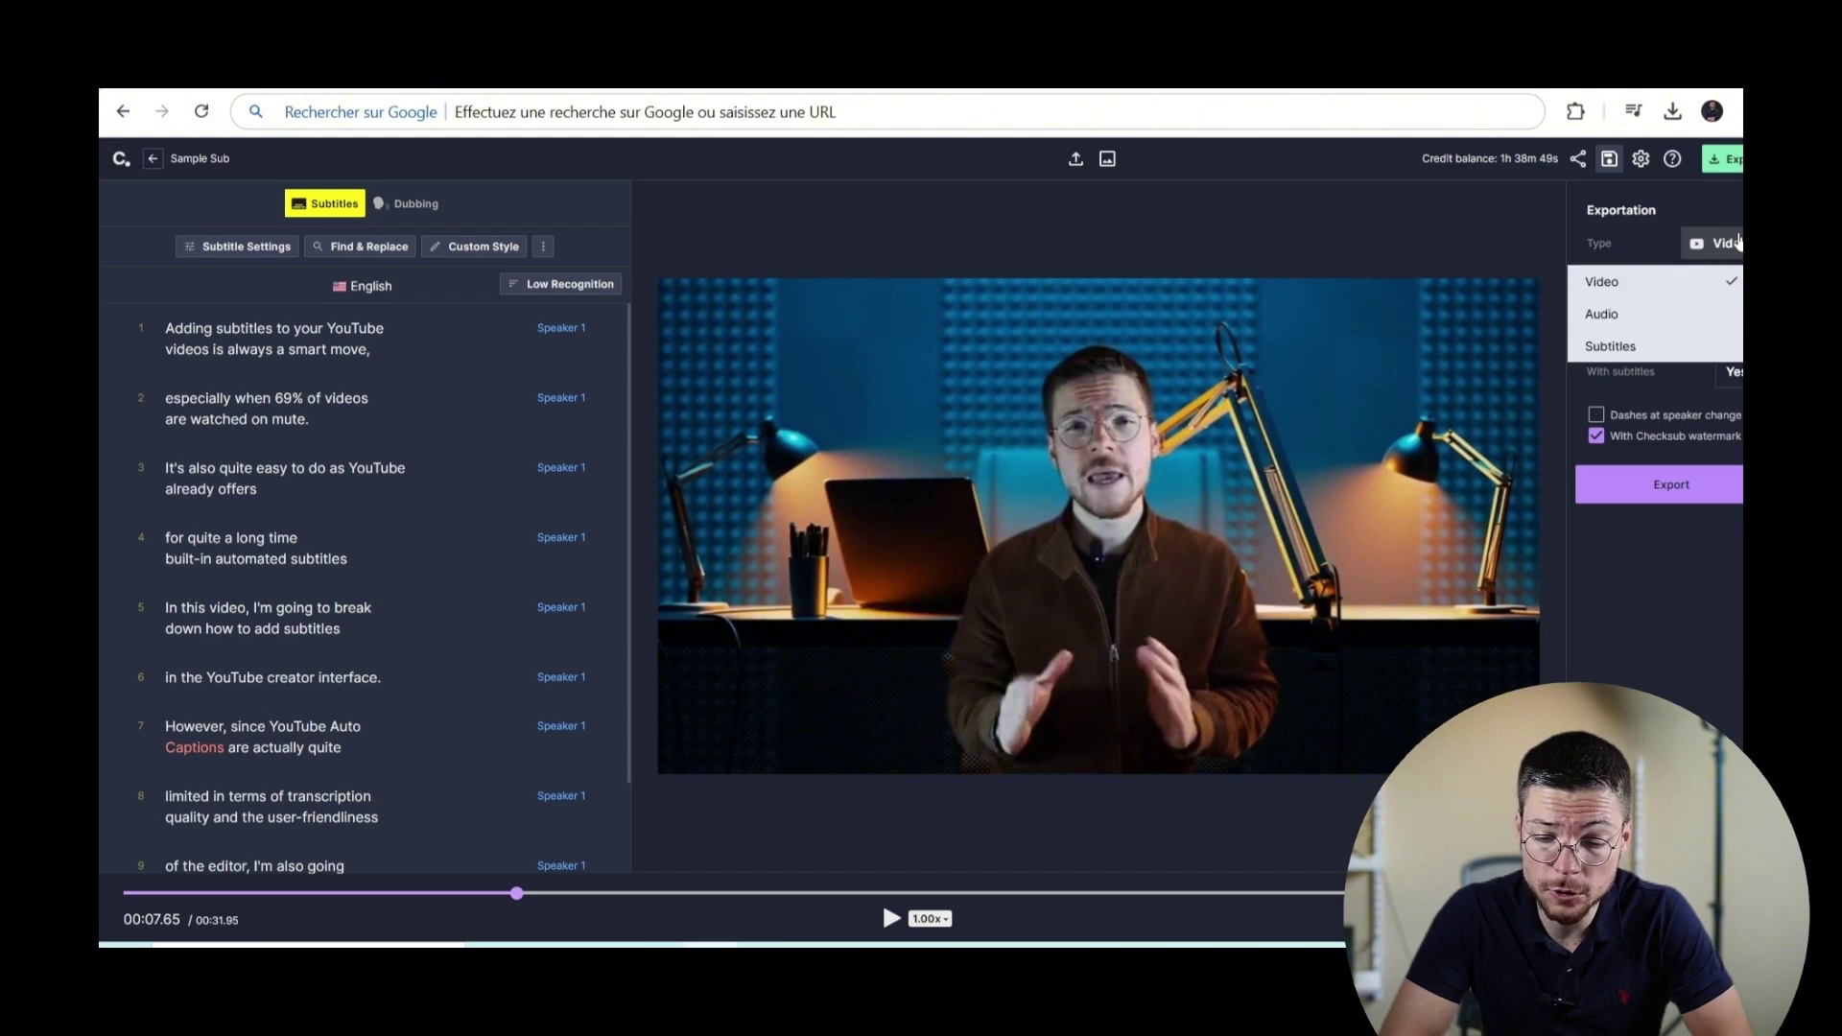
pyautogui.click(1724, 281)
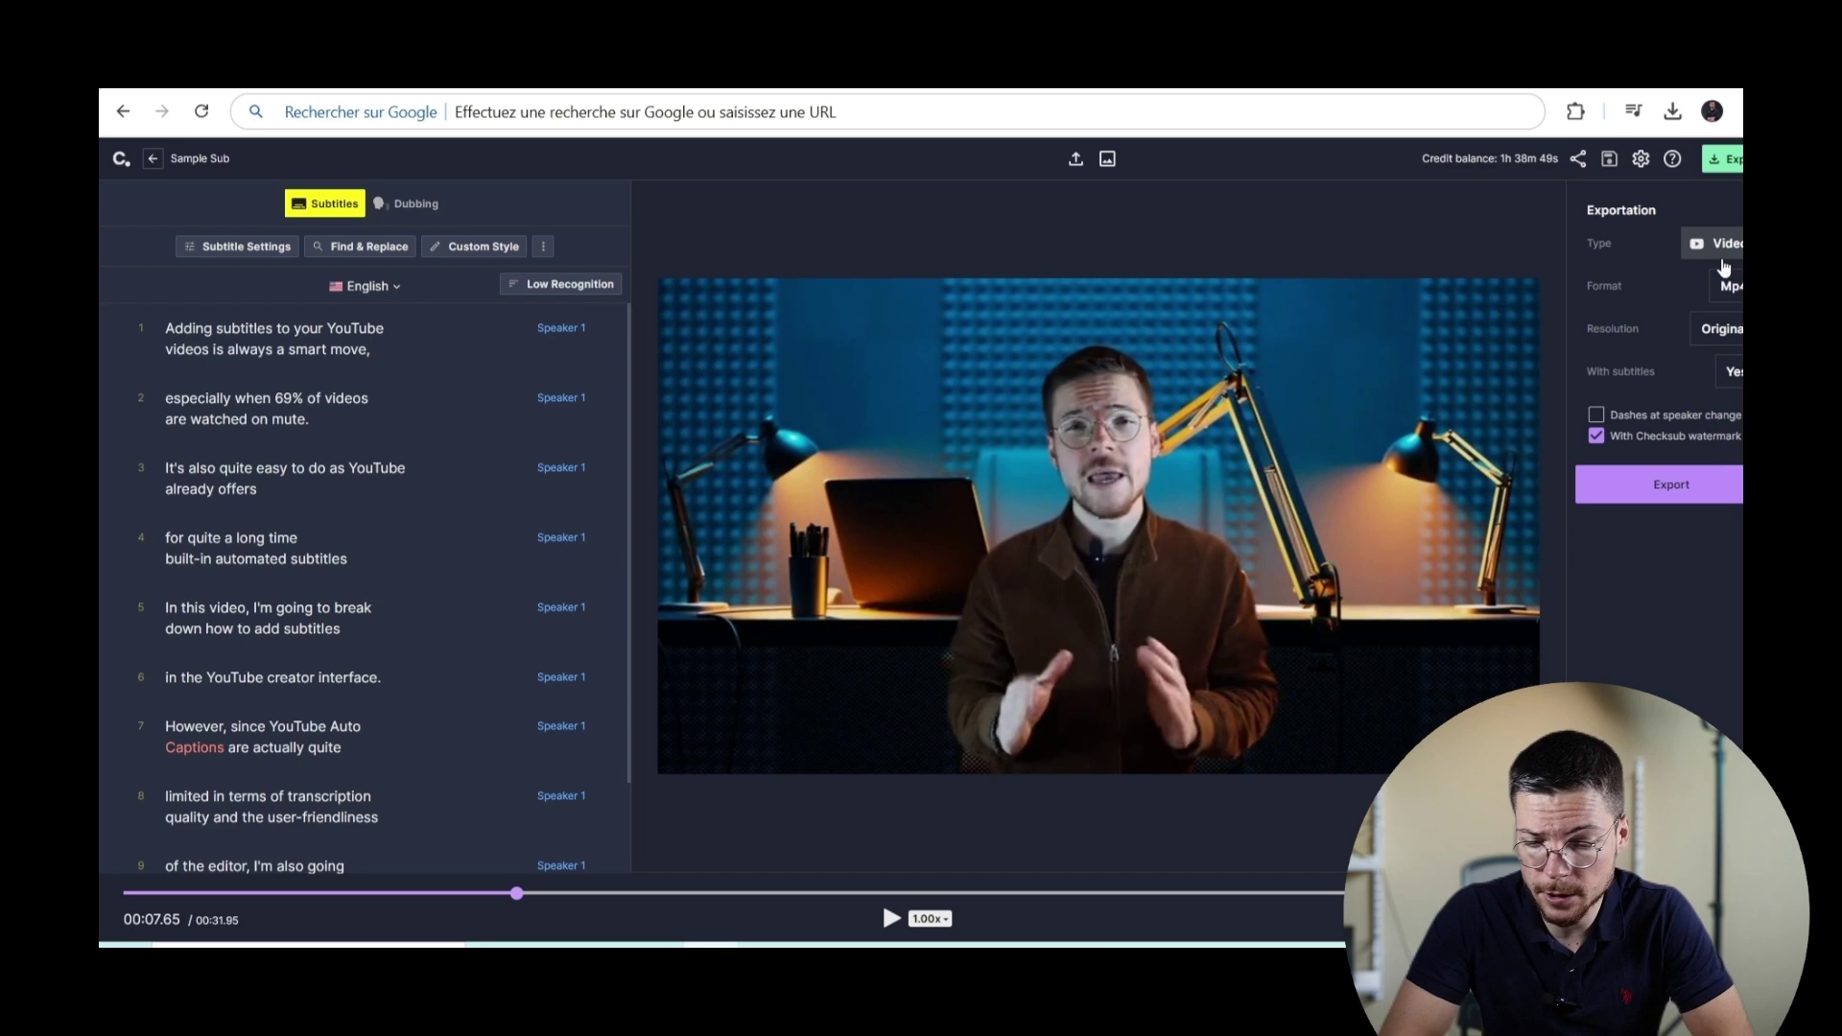
pyautogui.click(1724, 251)
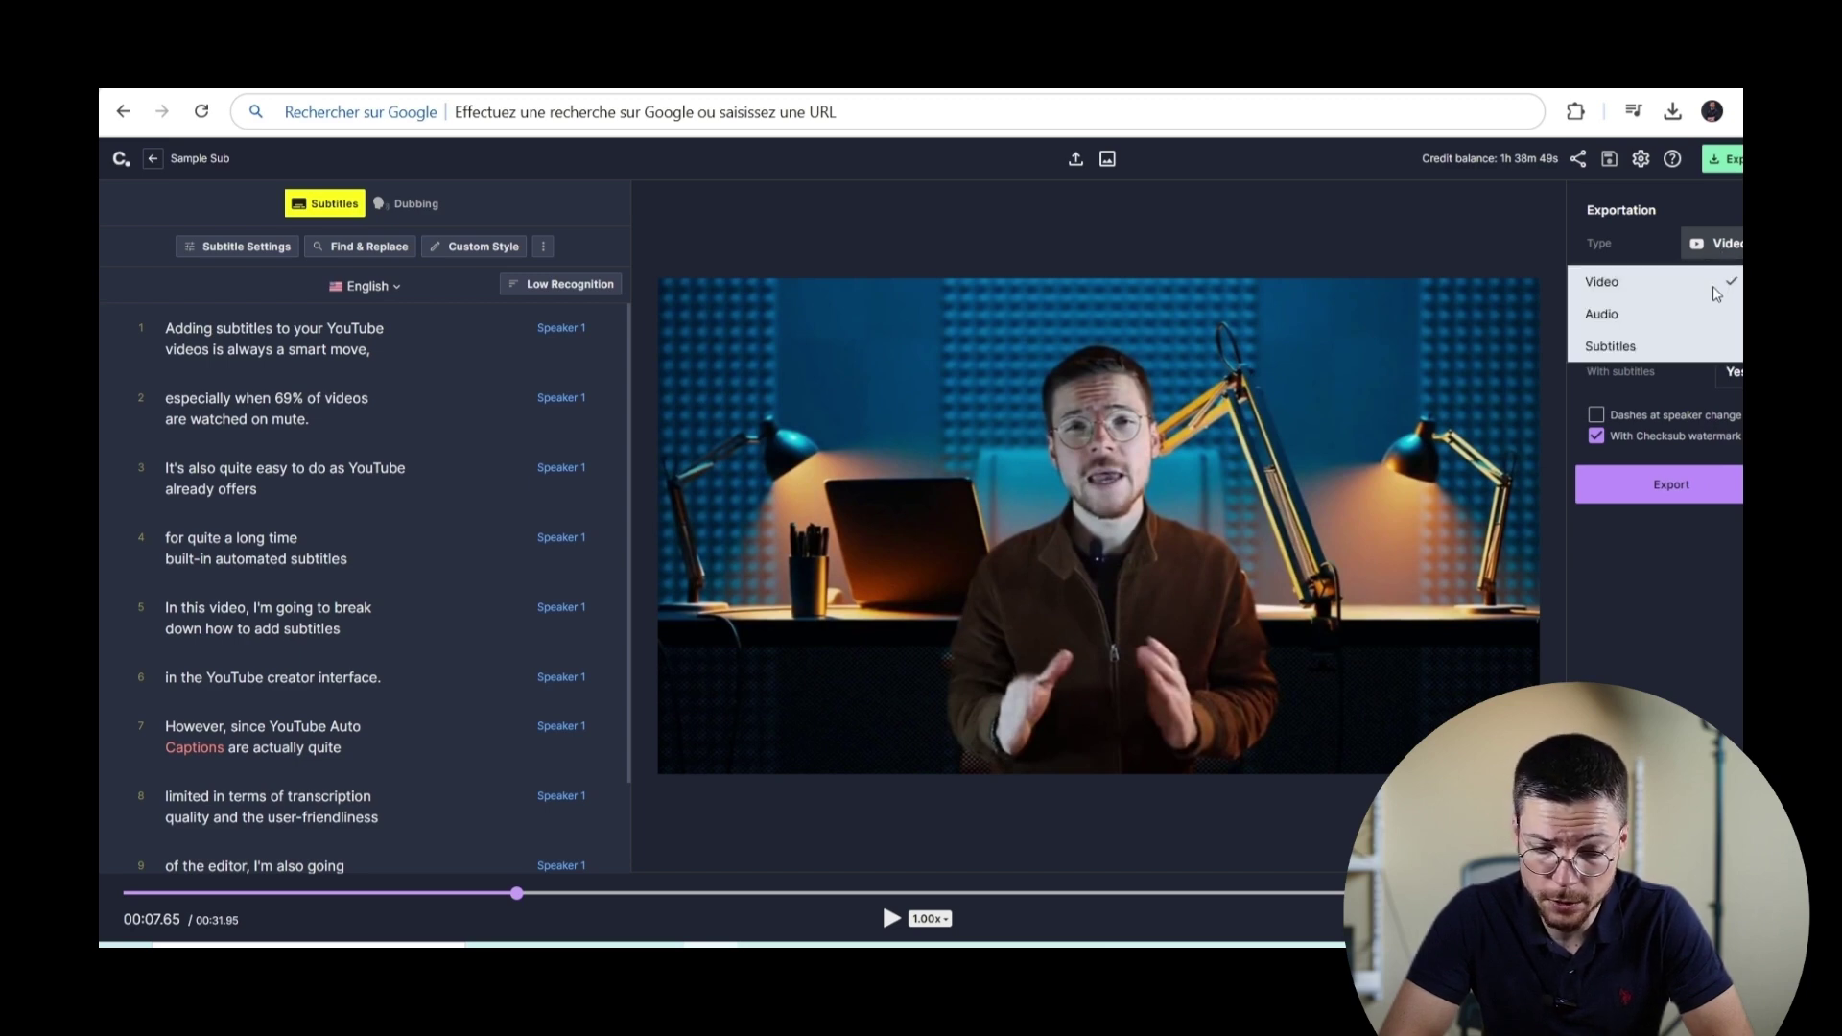
pyautogui.click(1710, 346)
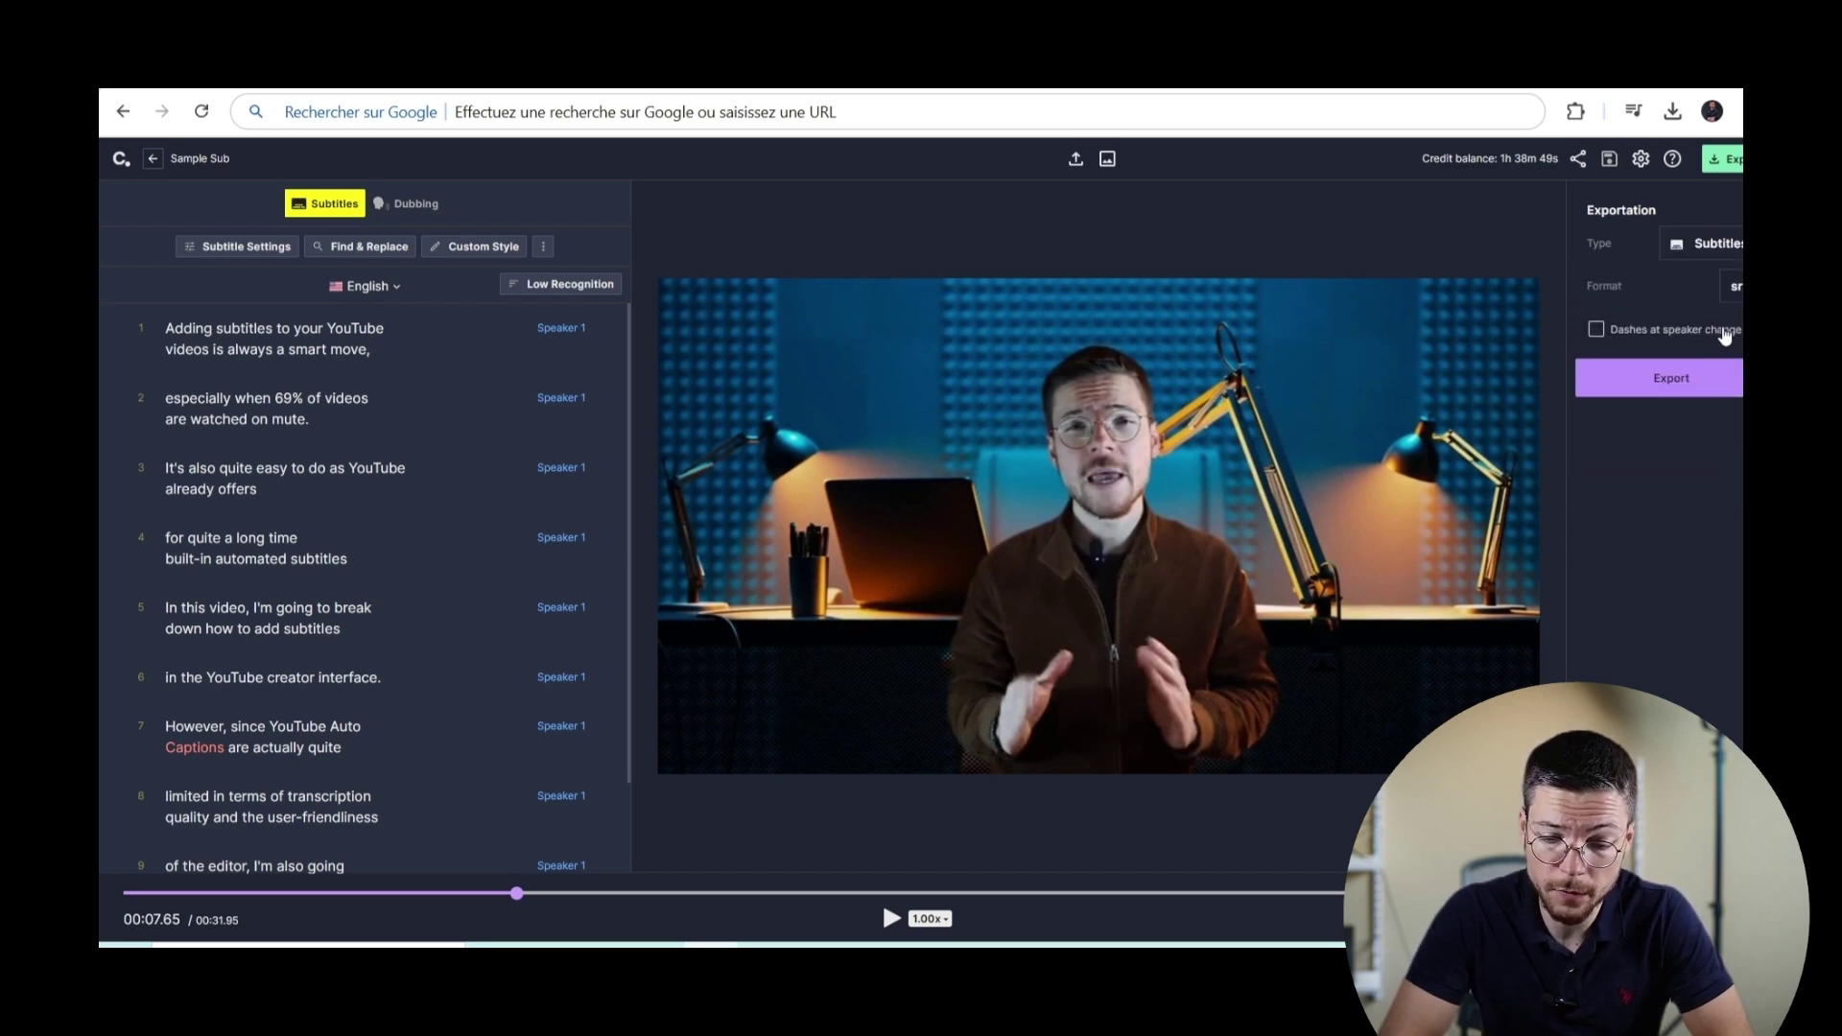
pyautogui.click(1732, 297)
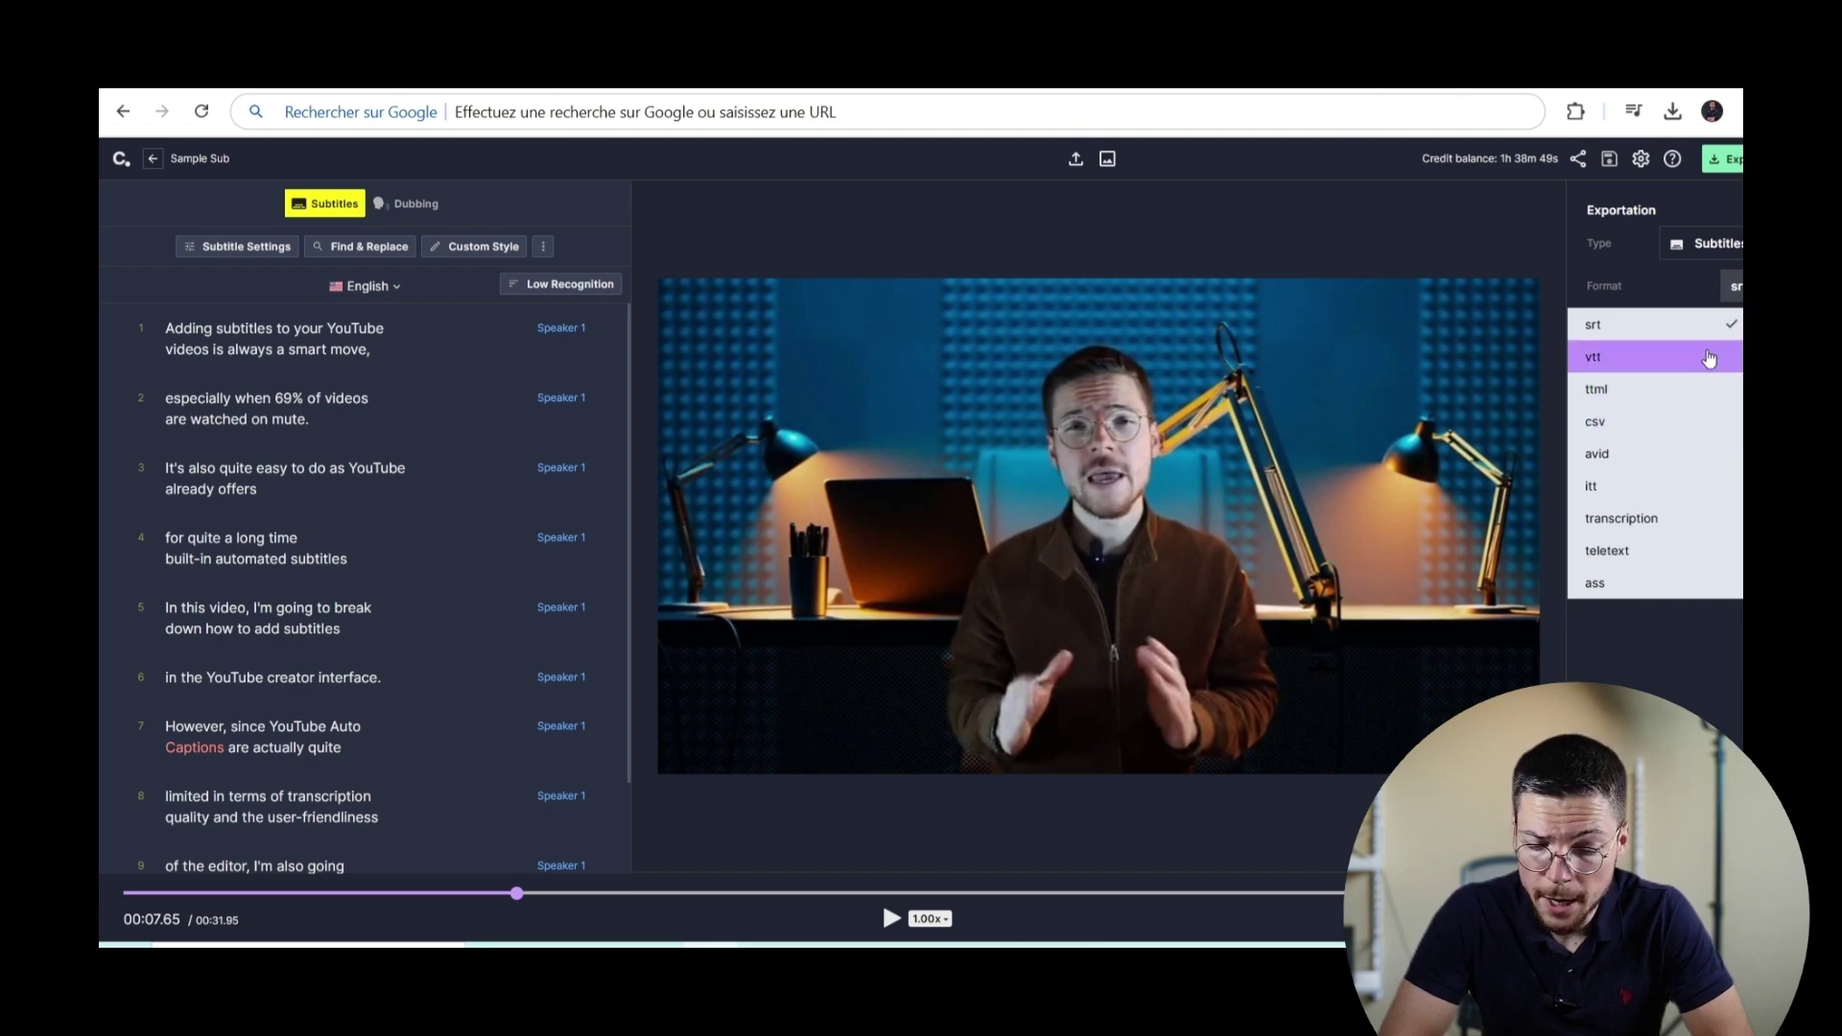
pyautogui.click(1711, 330)
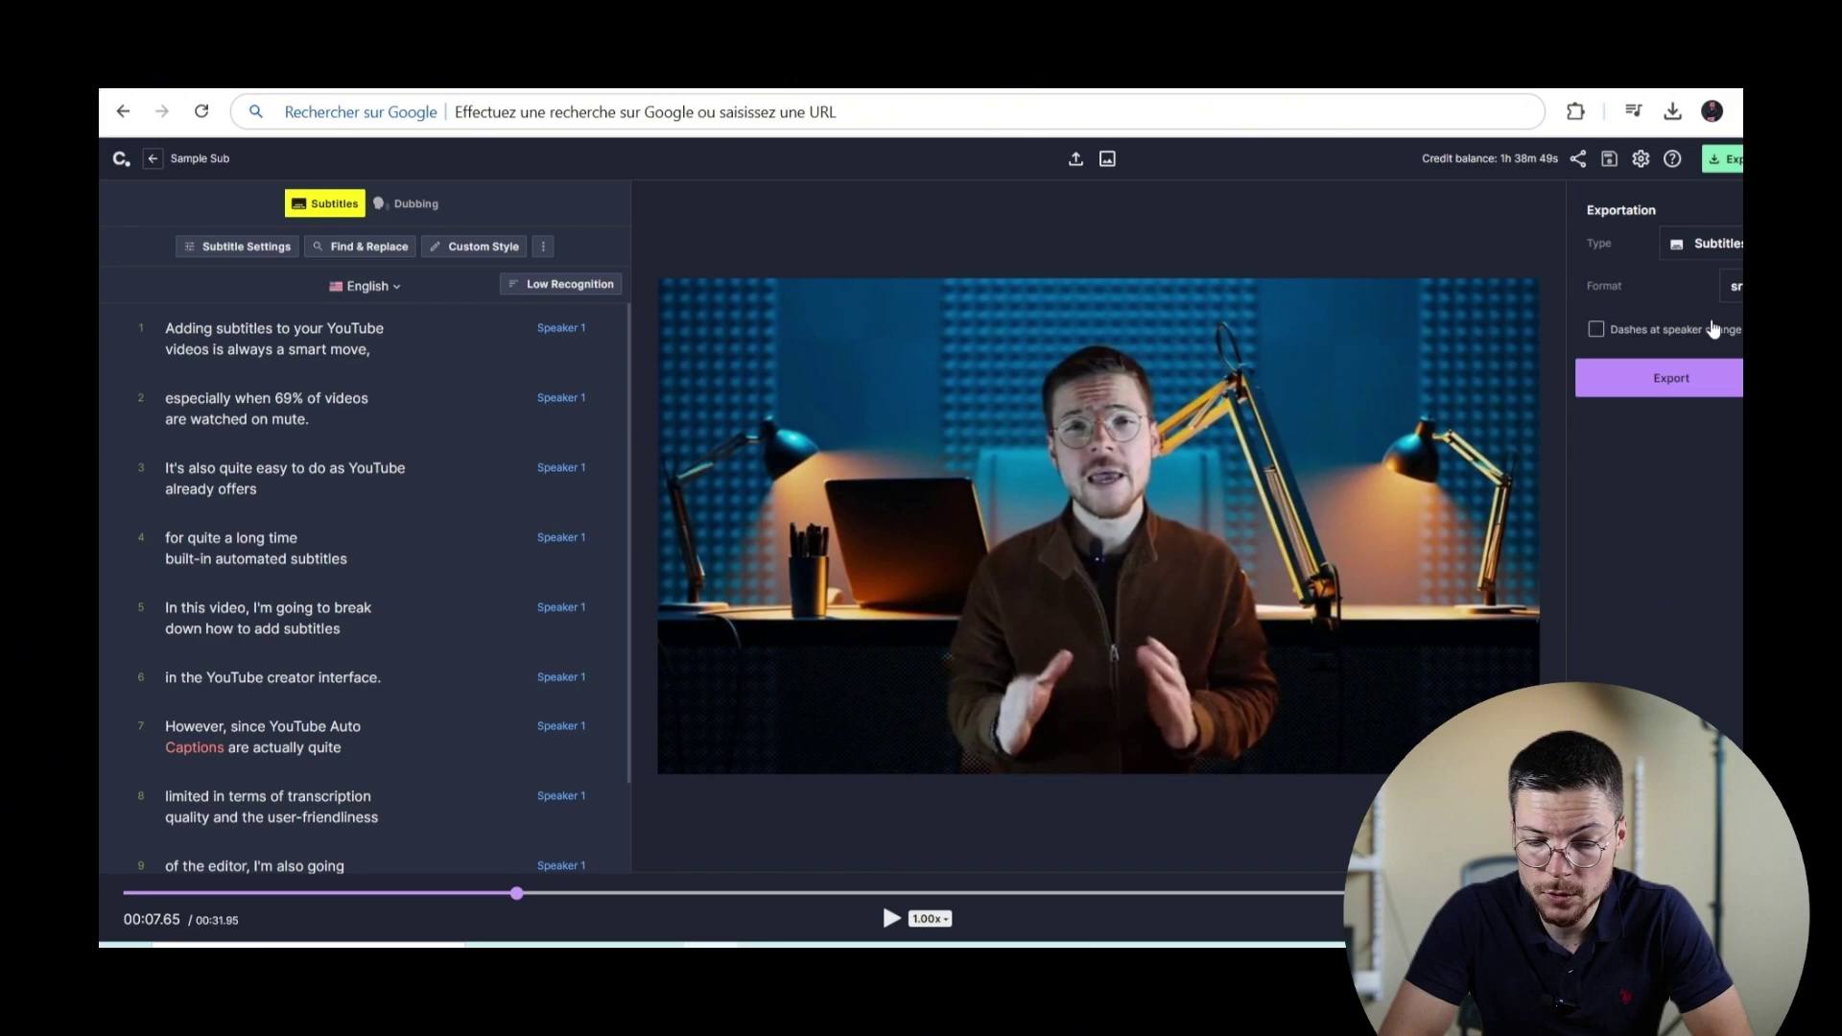